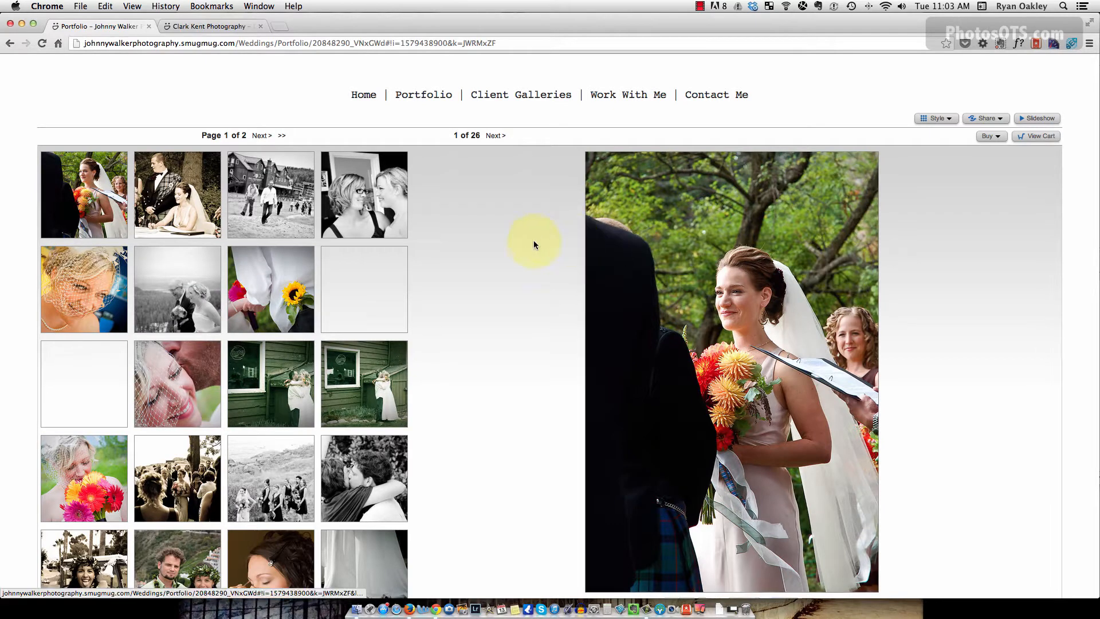
View the Client Galleries page, then scroll through the Work With Me page.
left_click(523, 101)
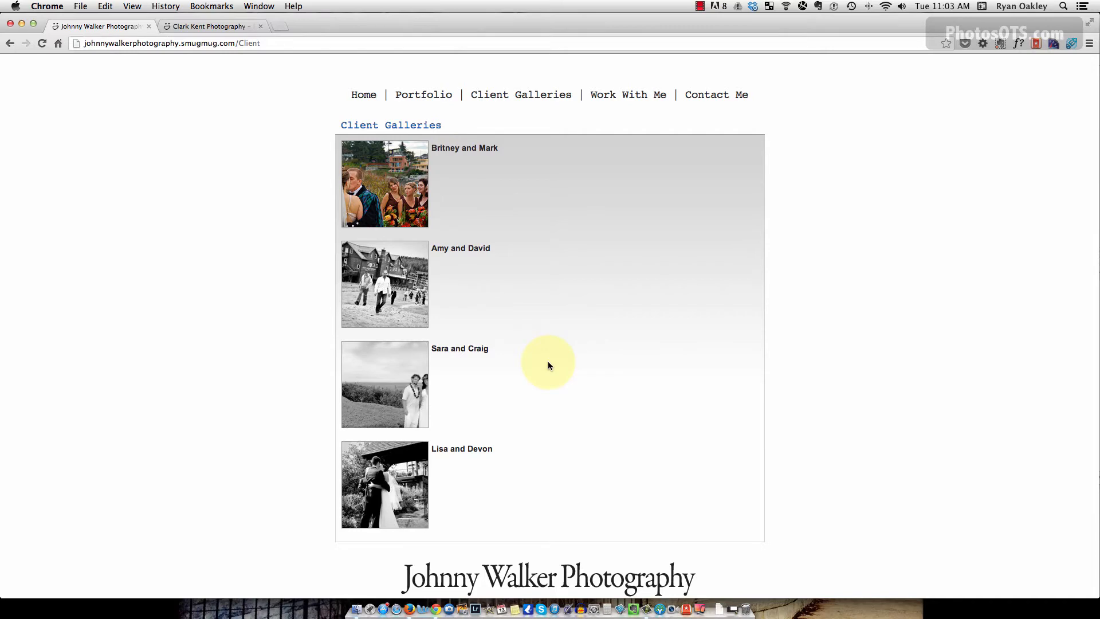
left_click(630, 95)
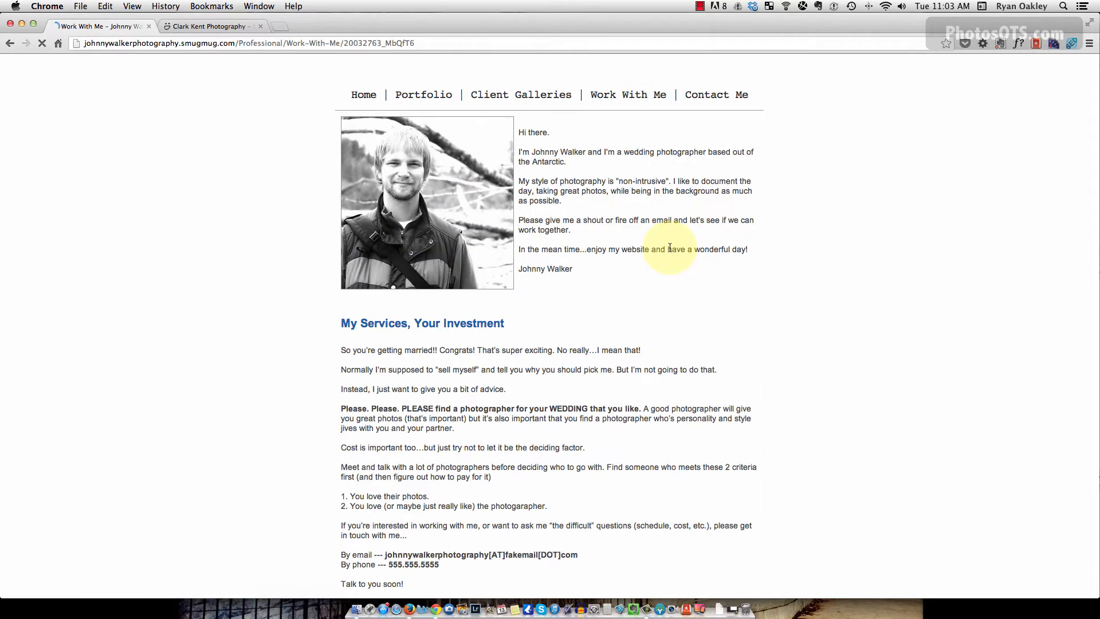
scroll(657, 236, "down", 5)
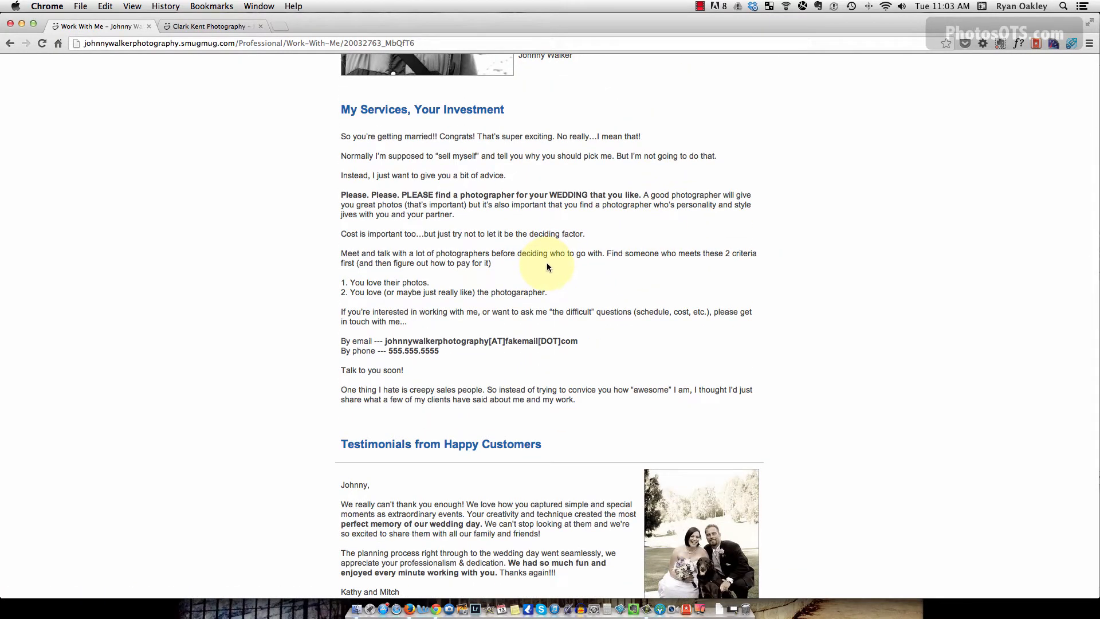
scroll(601, 274, "down", 7)
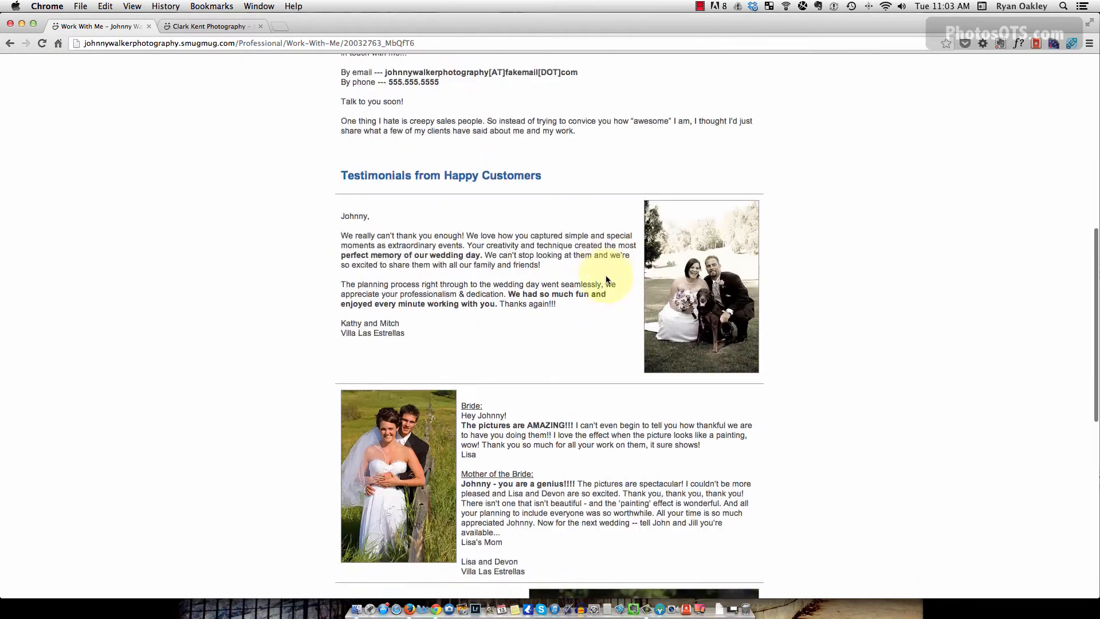
scroll(606, 277, "down", 4)
scroll(610, 242, "up", 20)
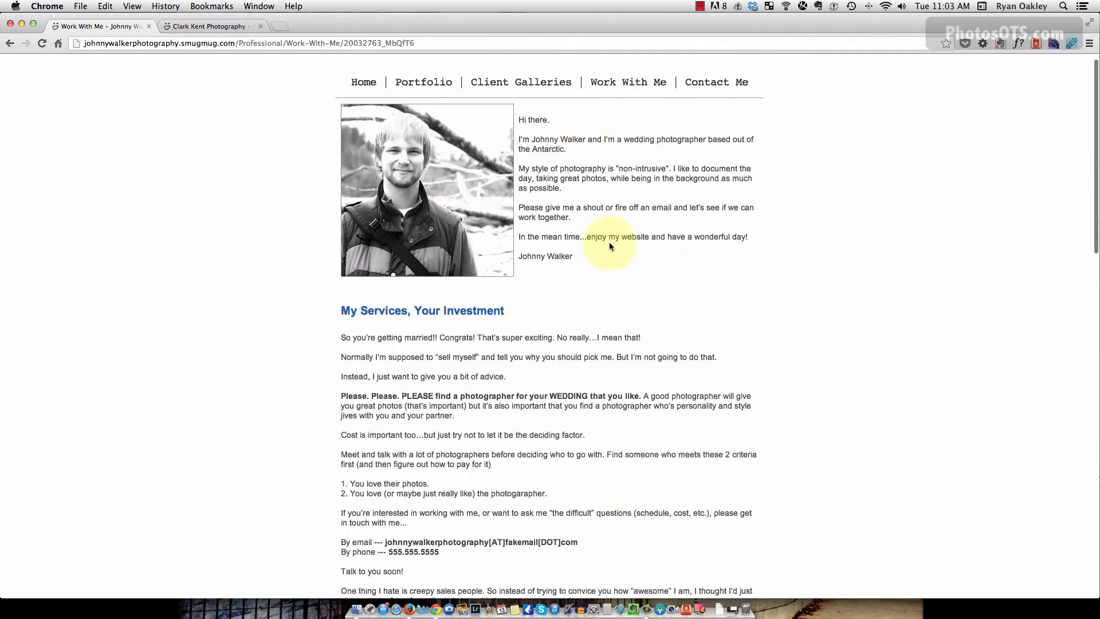
Open and close the Contact Me form, then return to the Home page.
left_click(713, 95)
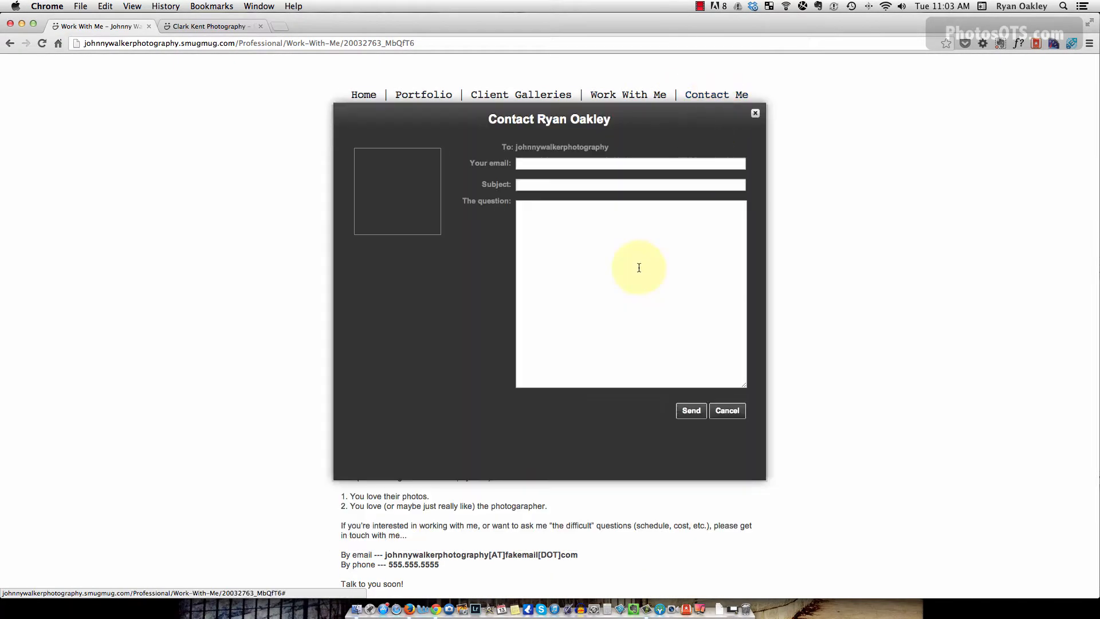
left_click(754, 114)
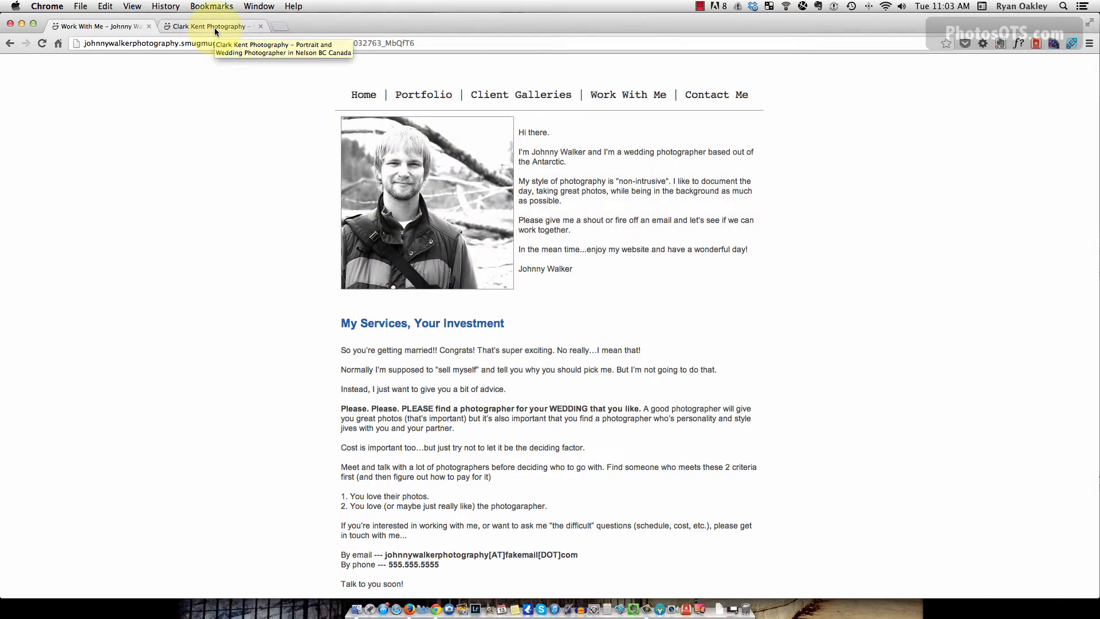
left_click(364, 95)
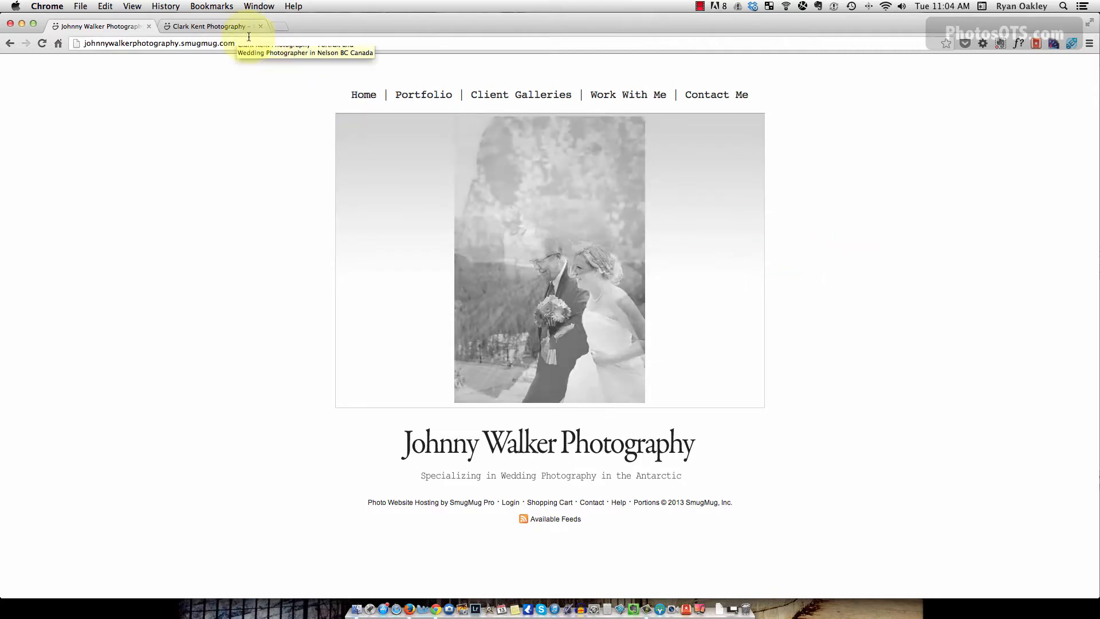
Compare the Clark Kent and Johnny Walker tabs, scrolling the Clark Kent home page.
left_click(229, 26)
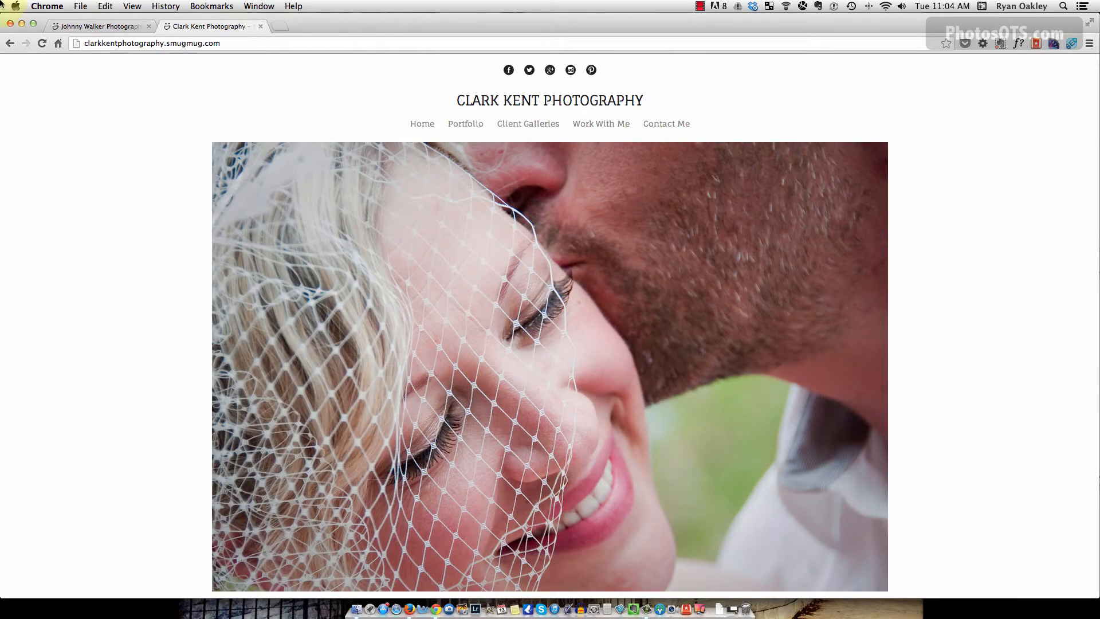
left_click(98, 28)
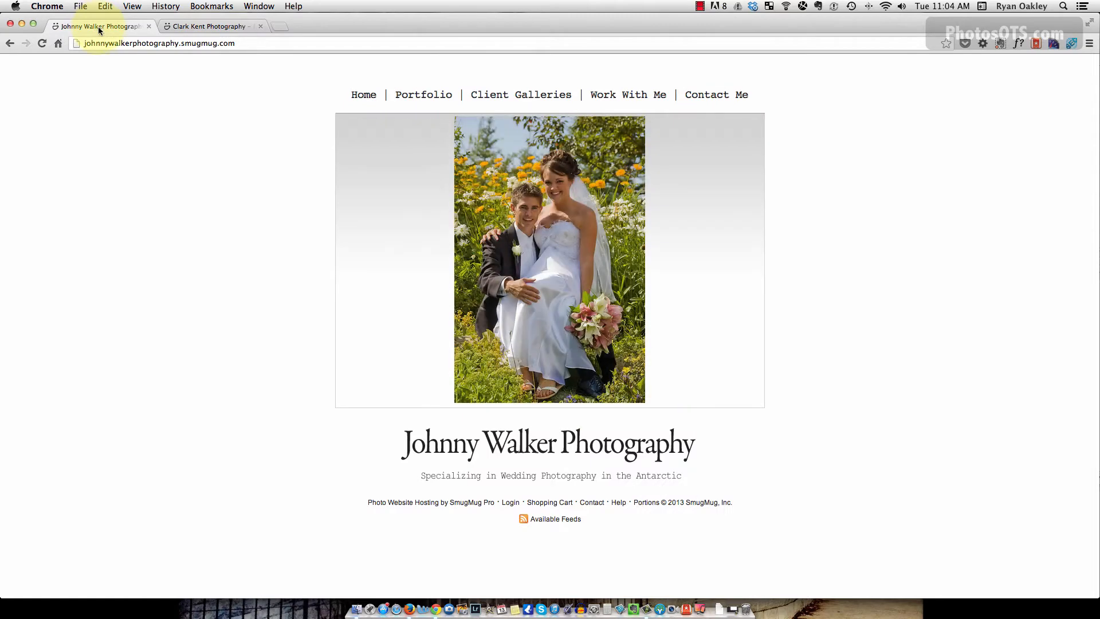
left_click(217, 28)
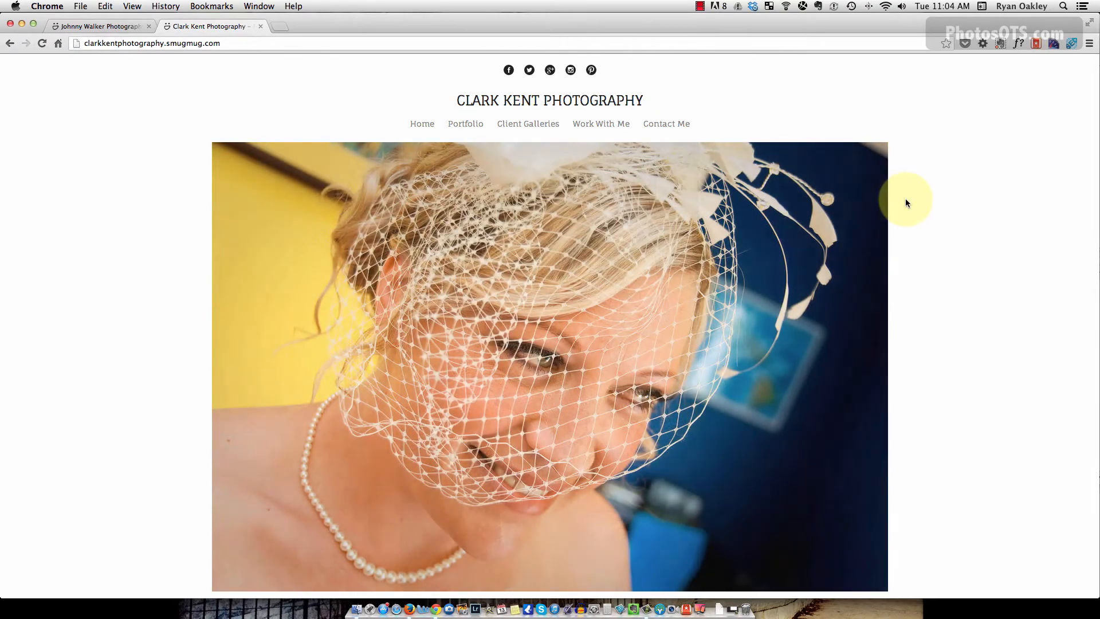
scroll(906, 200, "down", 3)
scroll(905, 201, "up", 3)
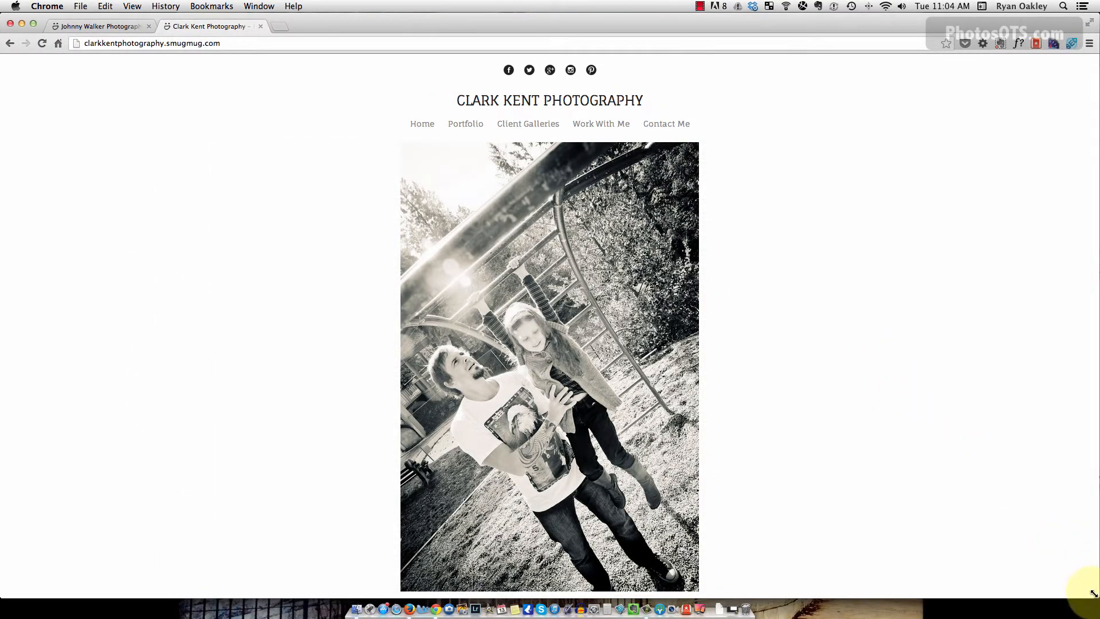
Shrink the browser window, reload the Clark Kent home page, then restore full size.
left_click_drag(1093, 593, 781, 397)
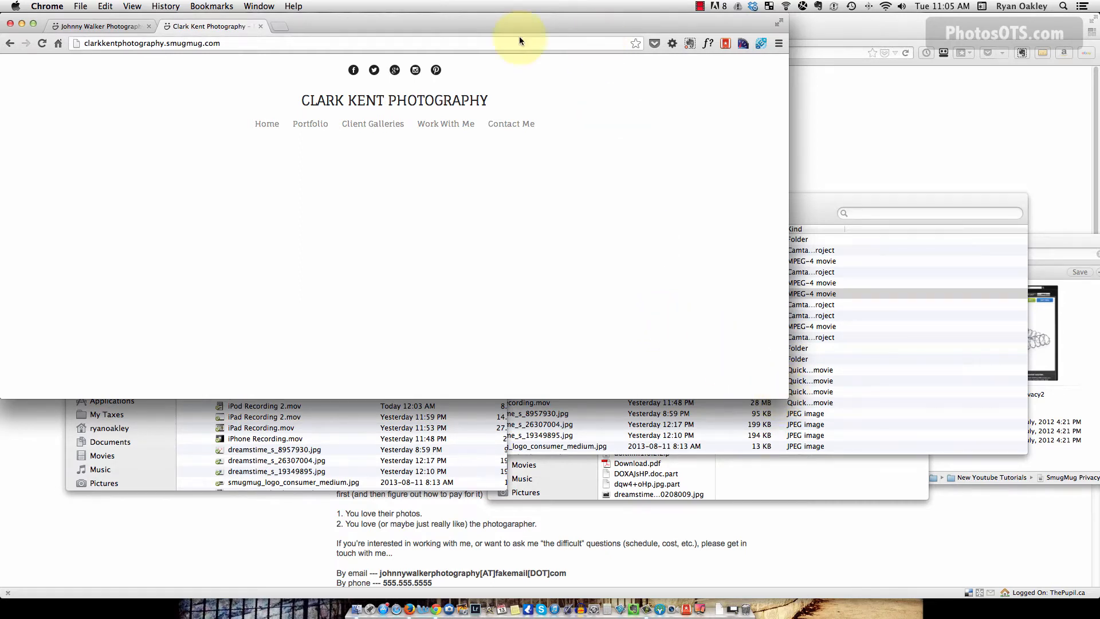
left_click(41, 43)
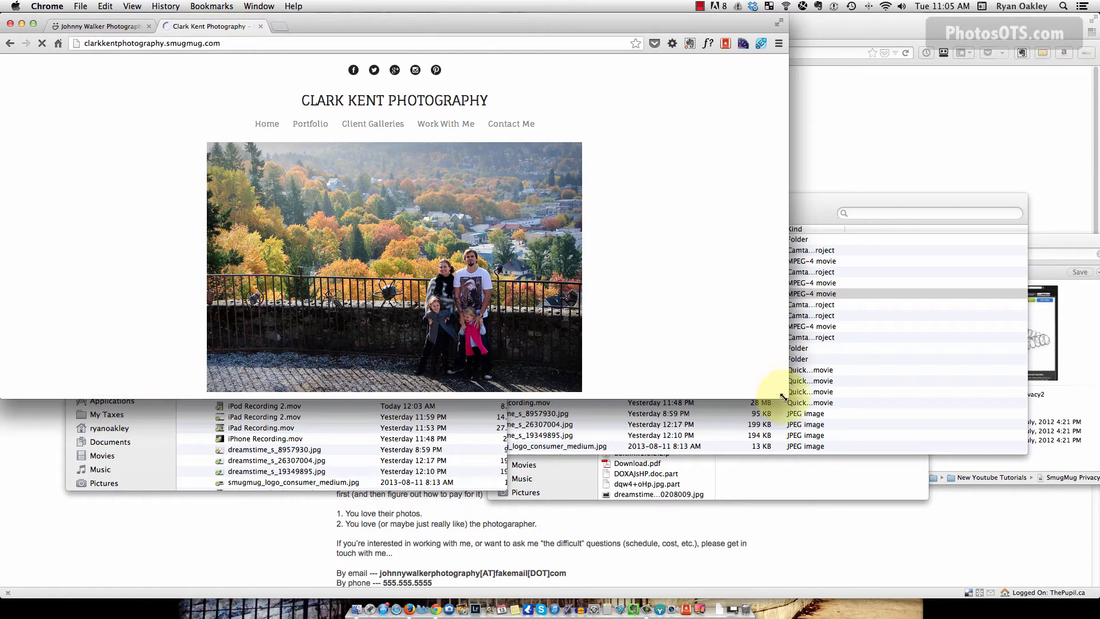
left_click_drag(788, 398, 1095, 602)
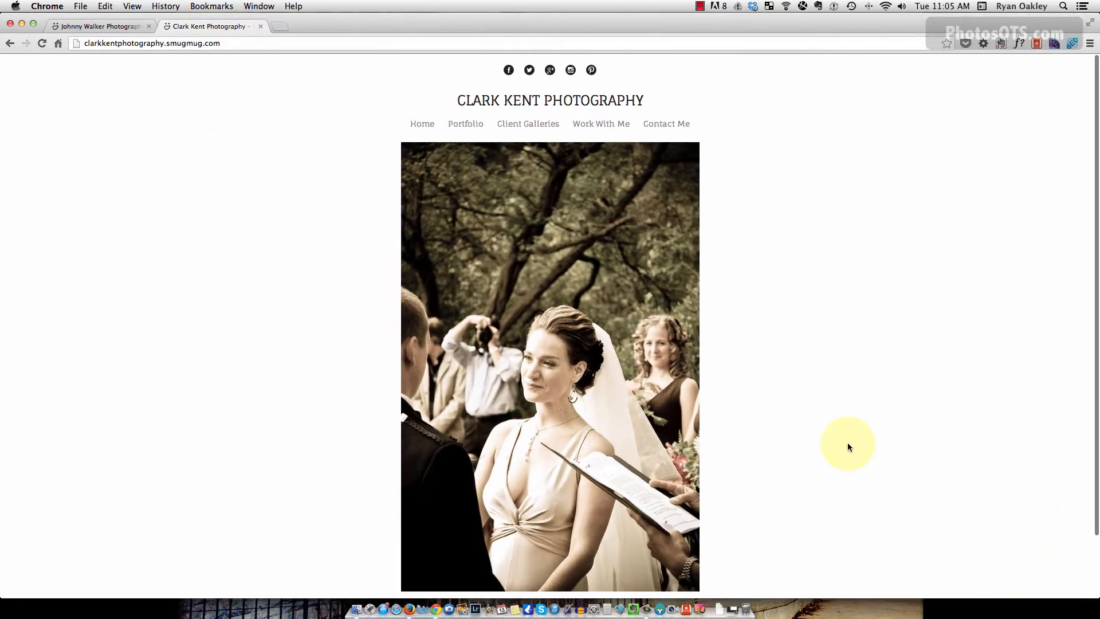
Scroll through the Clark Kent Work With Me page, then open its Portfolio page.
scroll(849, 457, "down", 3)
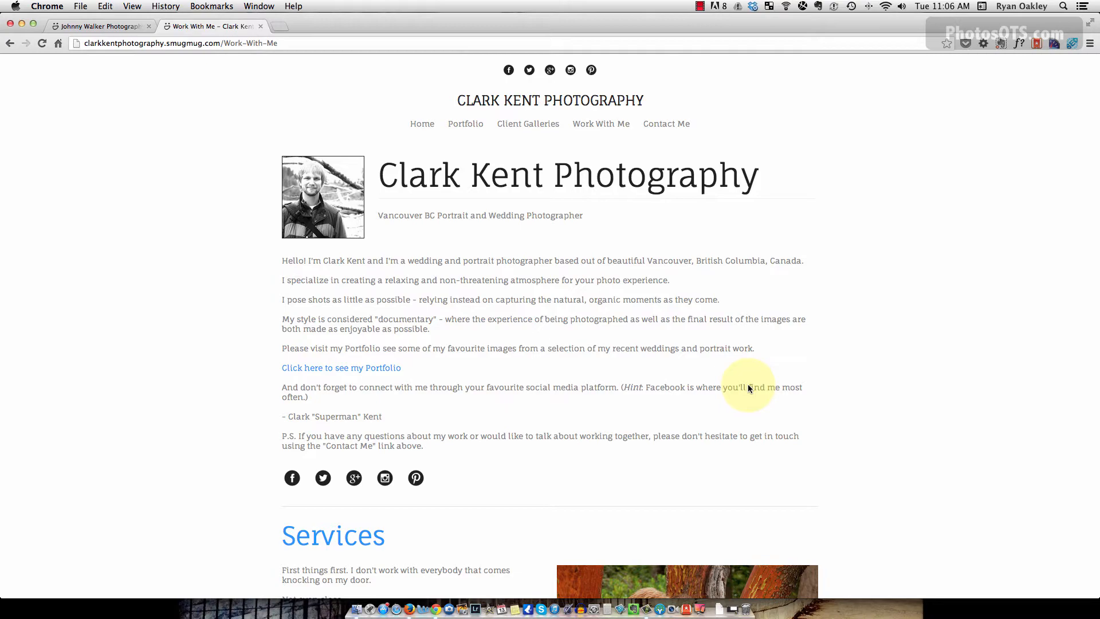
scroll(833, 439, "down", 5)
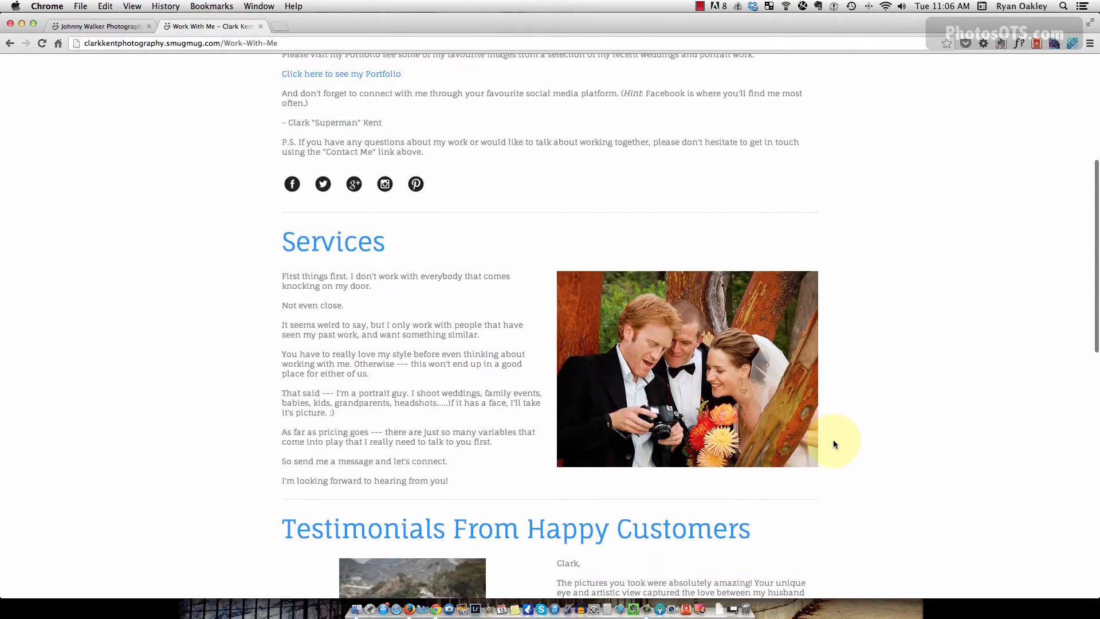
scroll(833, 439, "down", 10)
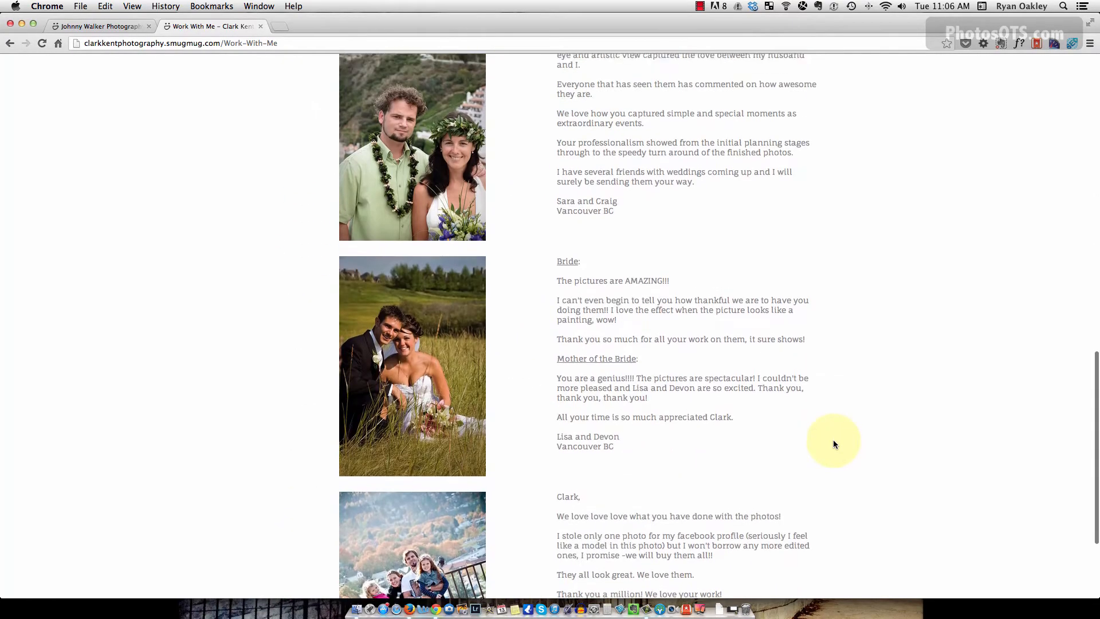
scroll(833, 439, "up", 15)
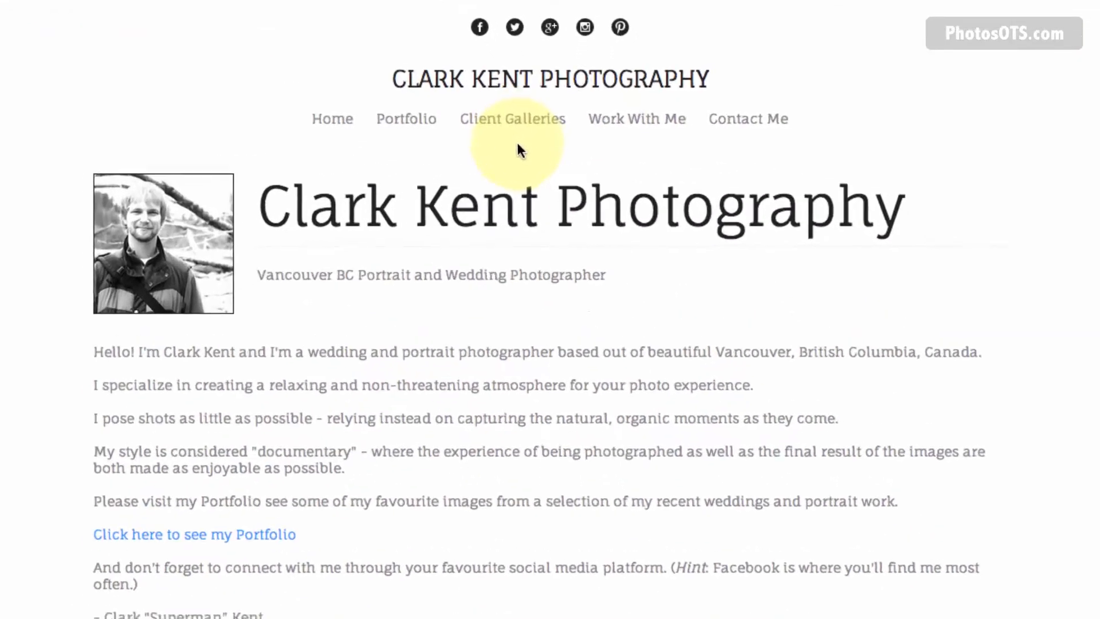
left_click(417, 124)
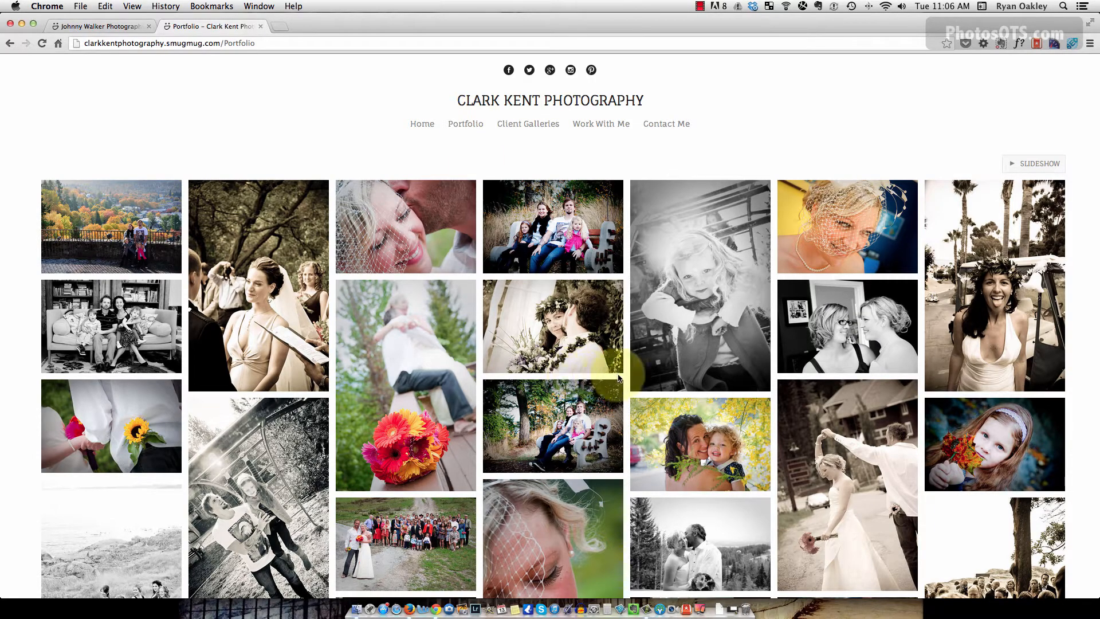
Open Client Galleries on the Clark Kent site and browse The Jones Family gallery.
scroll(622, 376, "down", 8)
scroll(625, 371, "up", 8)
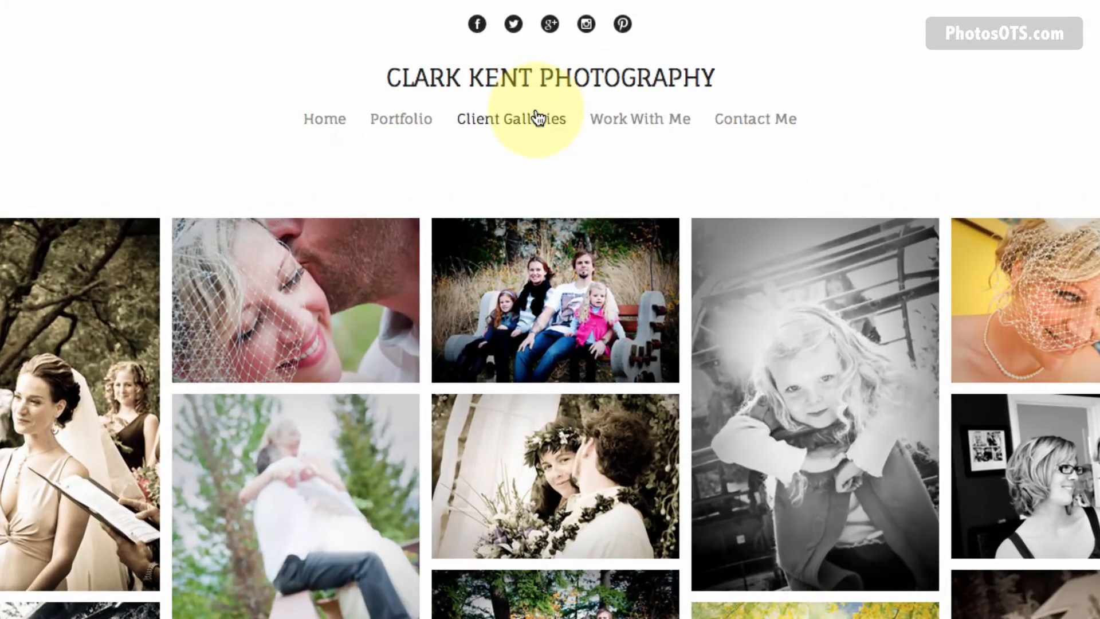
left_click(537, 118)
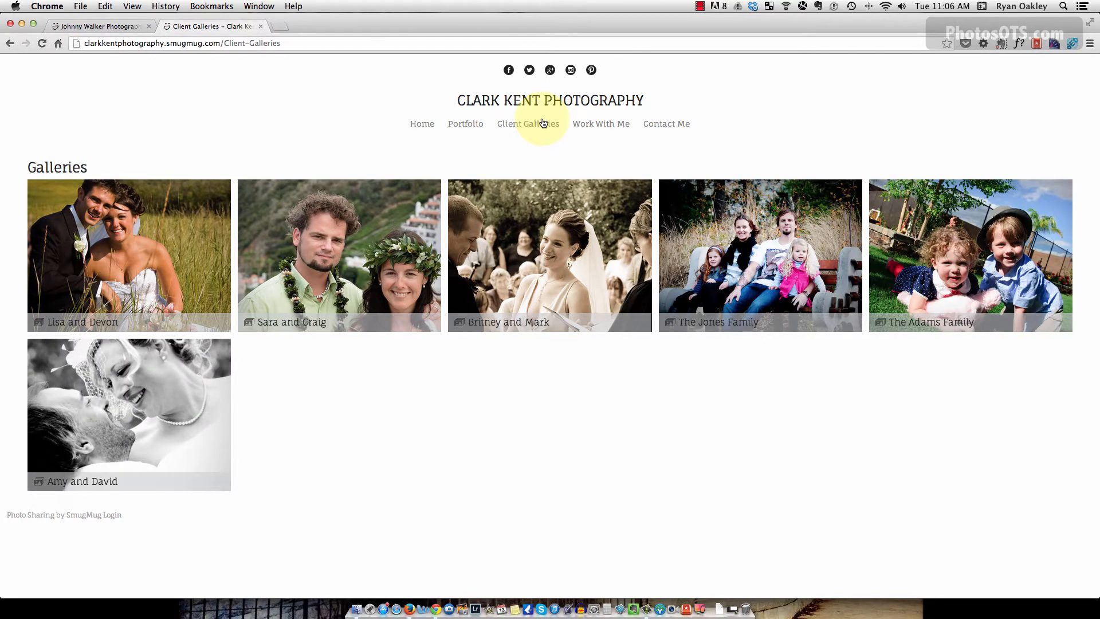
left_click(803, 275)
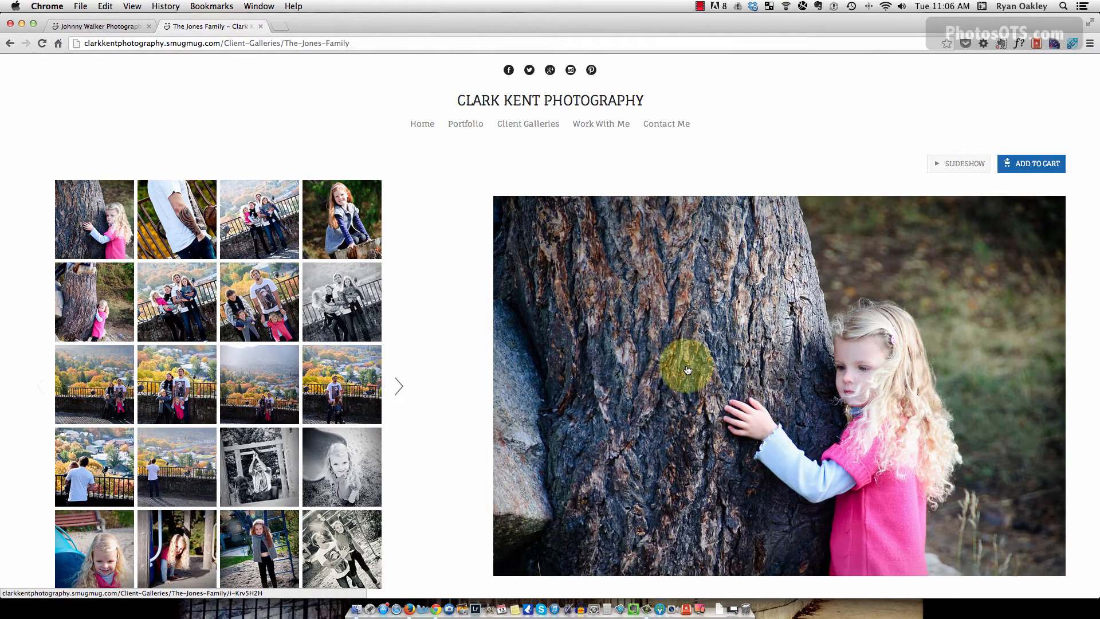
scroll(430, 389, "down", 3)
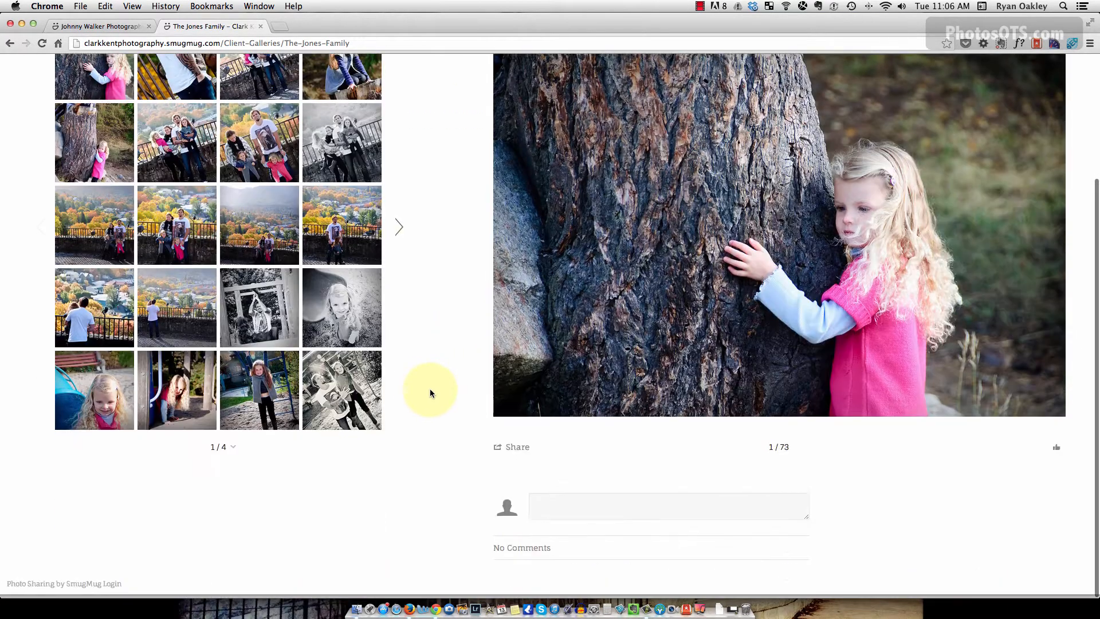
scroll(430, 392, "up", 3)
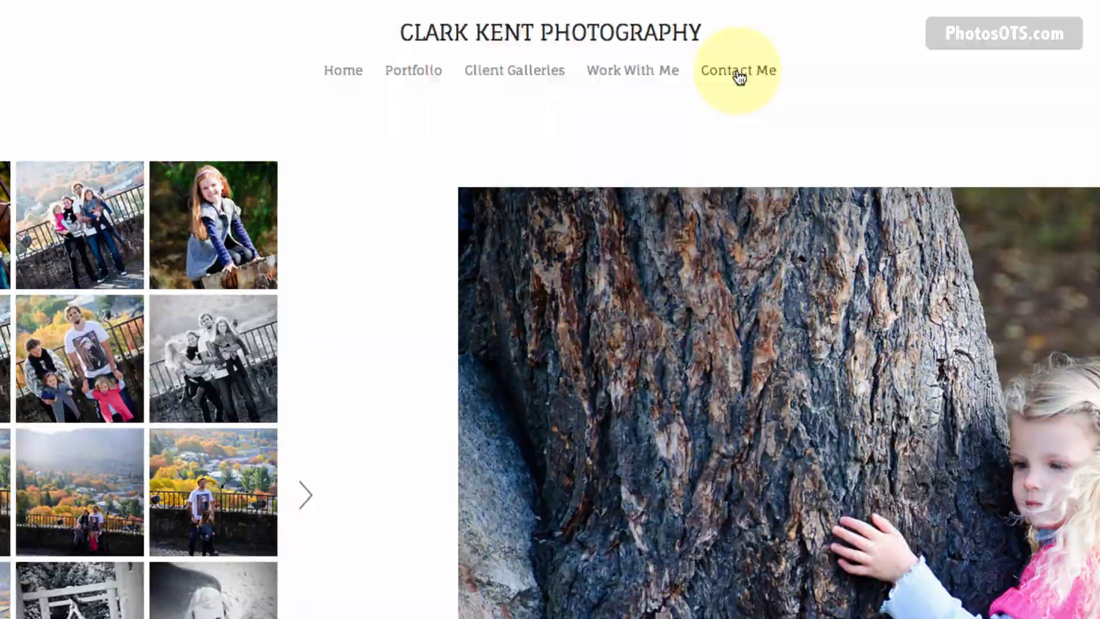
Open and cancel the Contact Me form, then scroll back to the top.
left_click(739, 71)
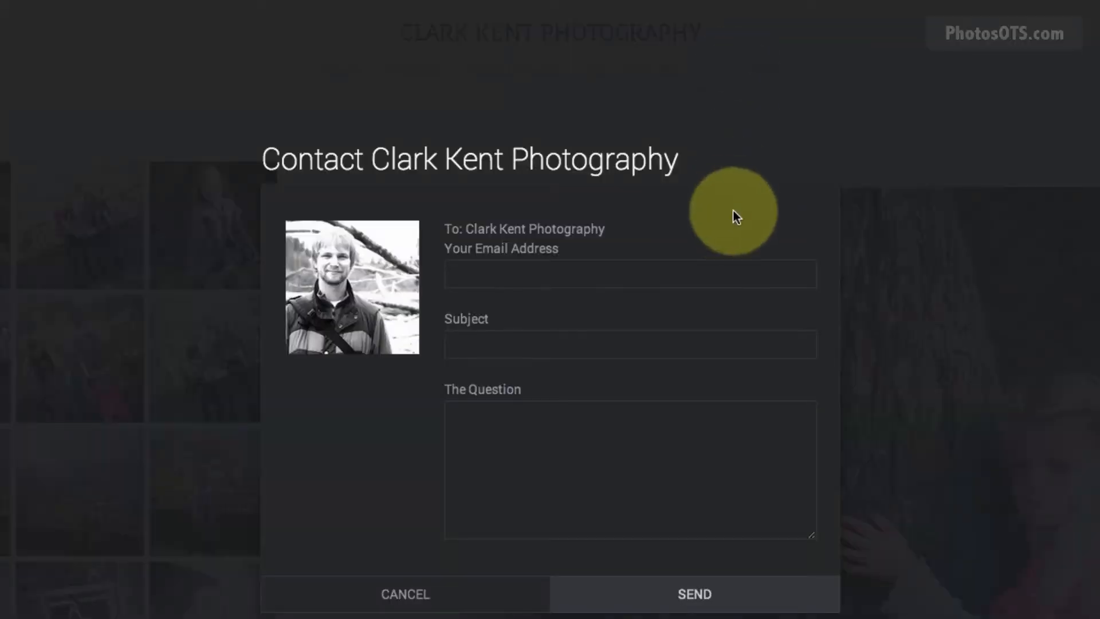
left_click(412, 595)
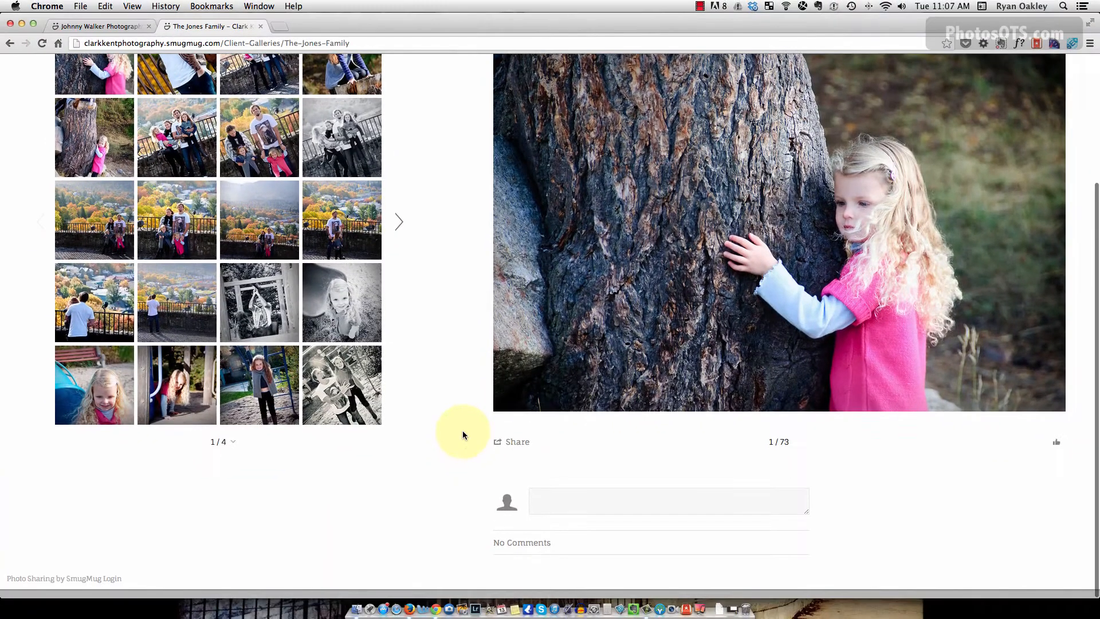
scroll(461, 432, "up", 4)
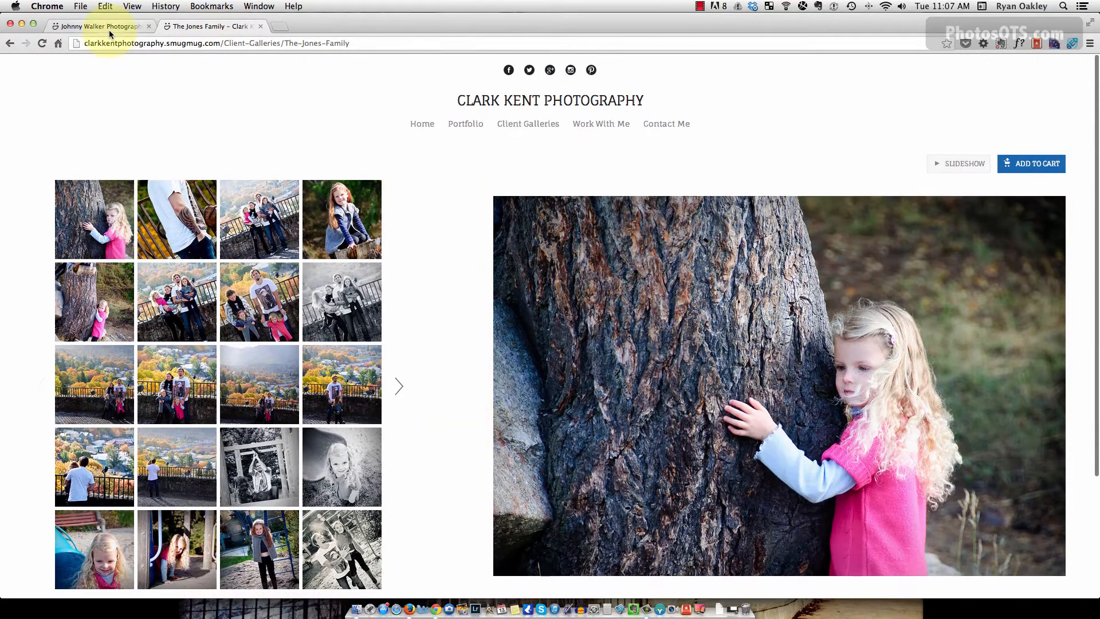
Switch between the two site tabs, ending on Johnny Walker Photography.
left_click(109, 28)
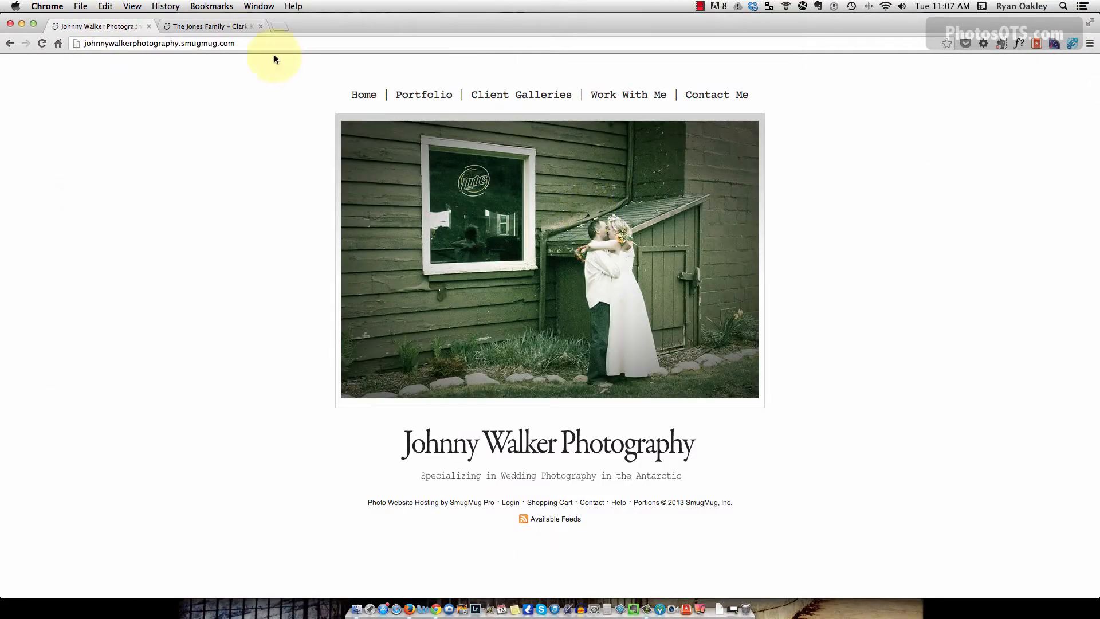
left_click(224, 30)
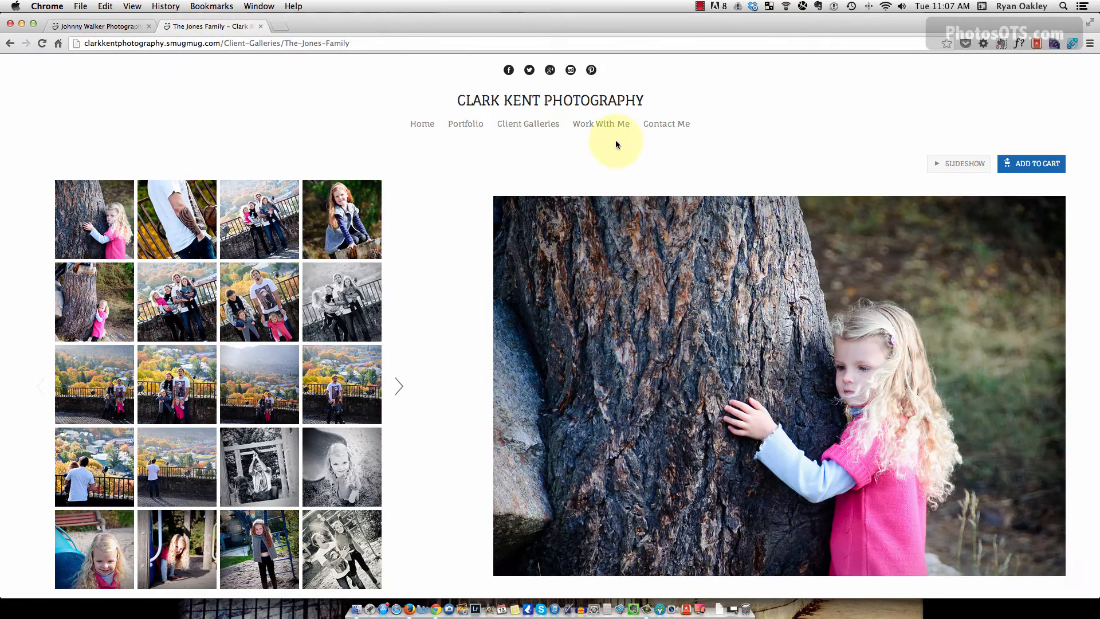
left_click(116, 28)
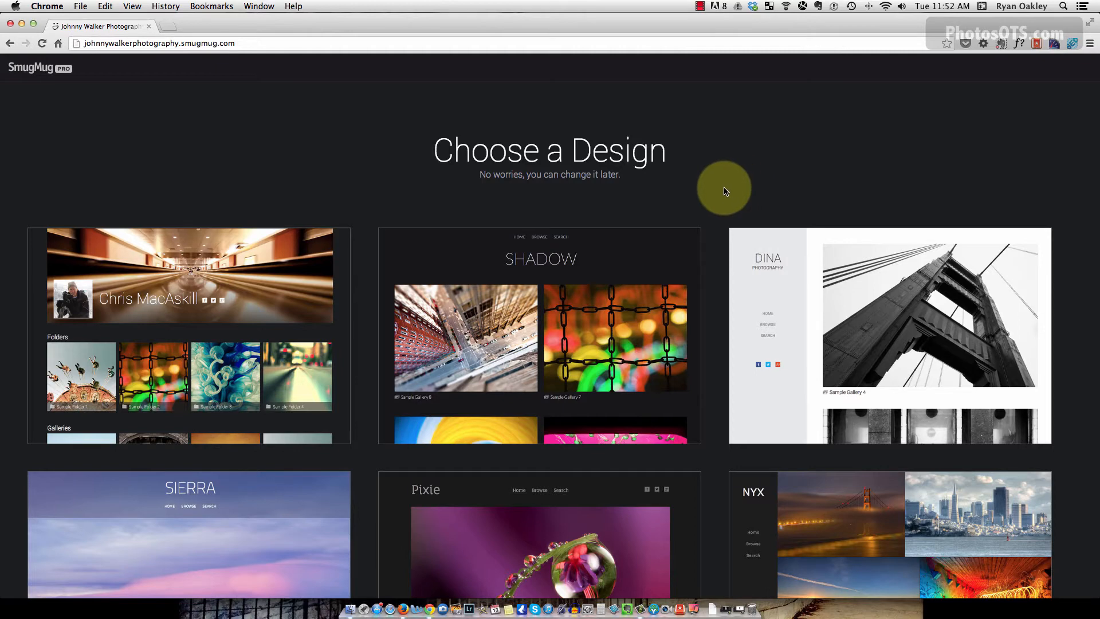
scroll(721, 229, "down", 3)
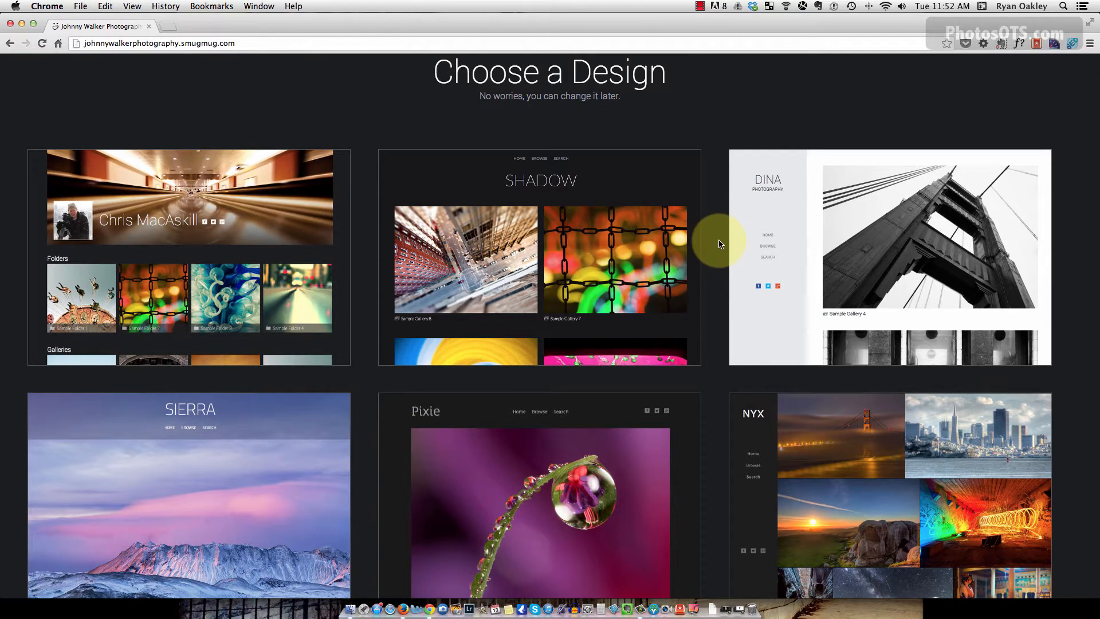
scroll(720, 244, "down", 8)
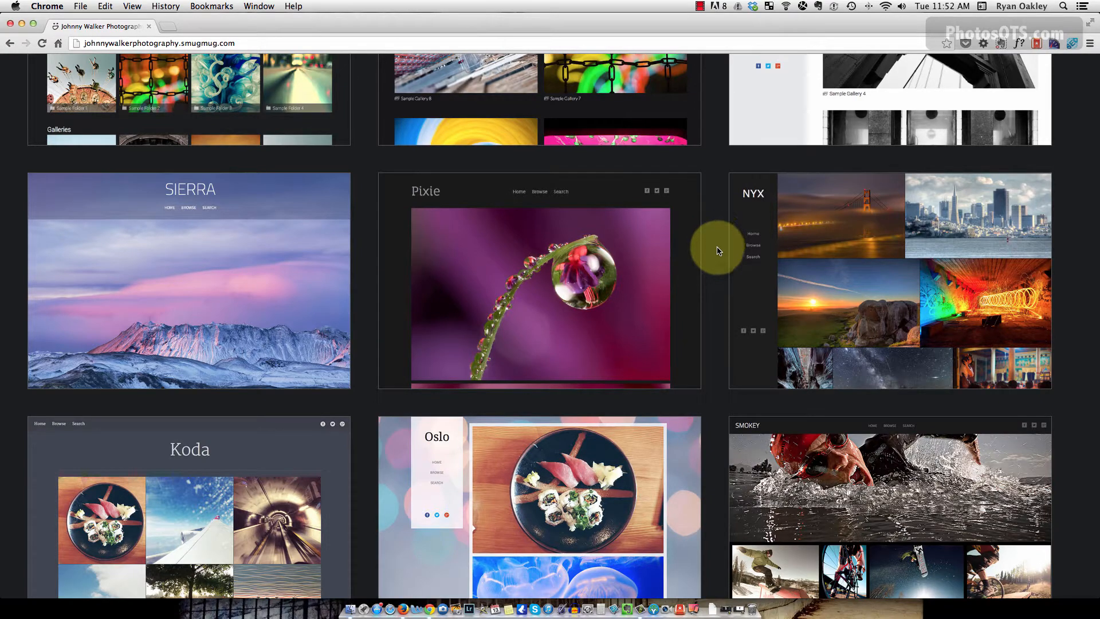
scroll(720, 244, "down", 10)
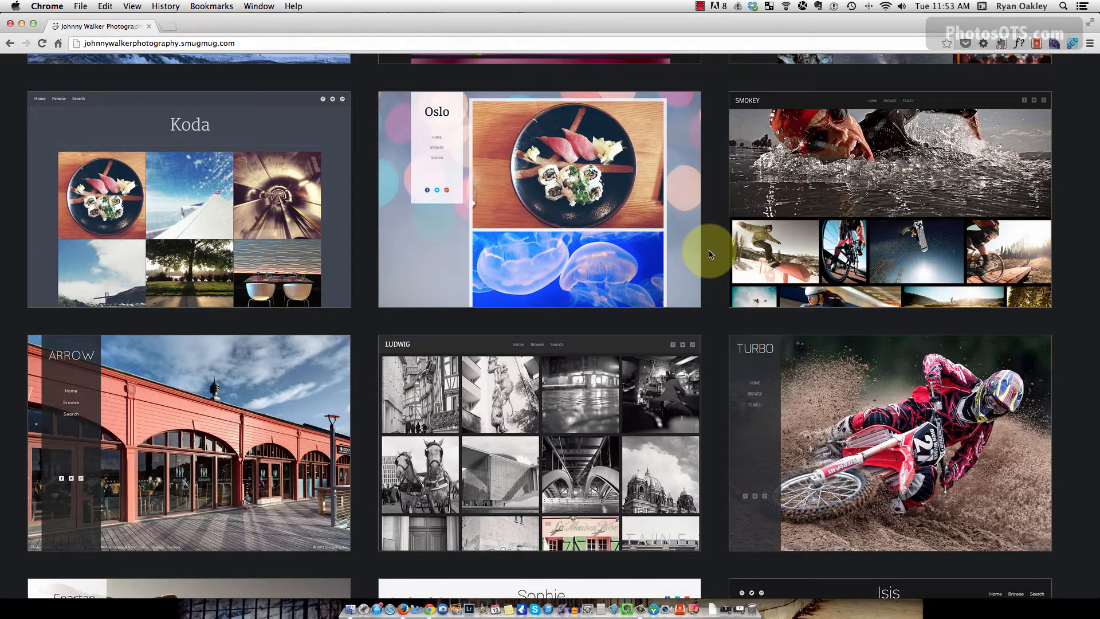
scroll(716, 353, "down", 4)
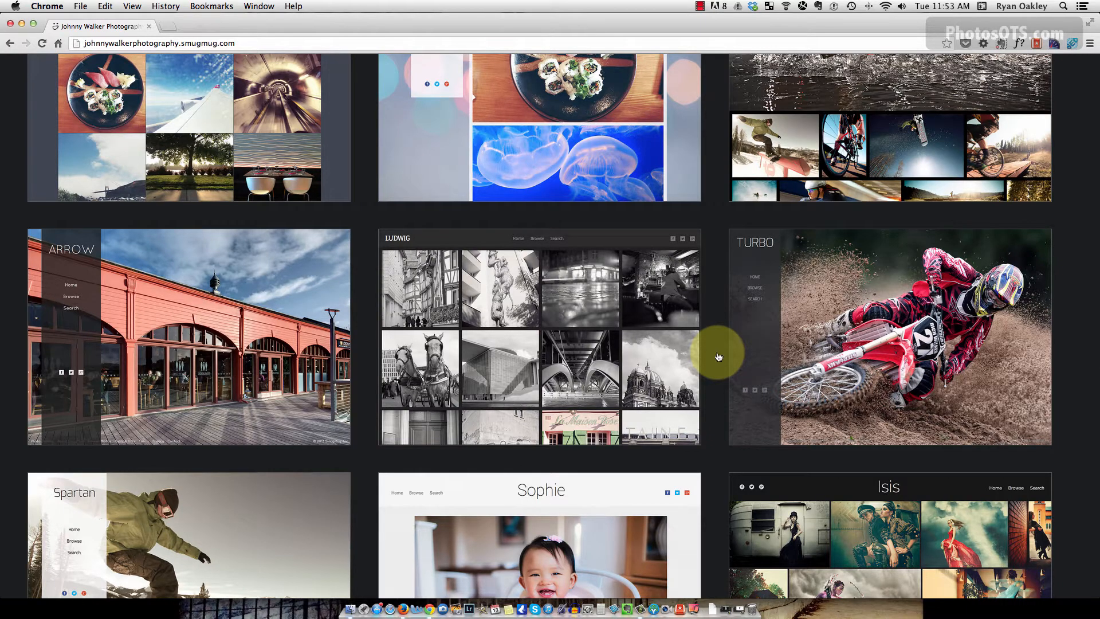
mouse_move(545, 344)
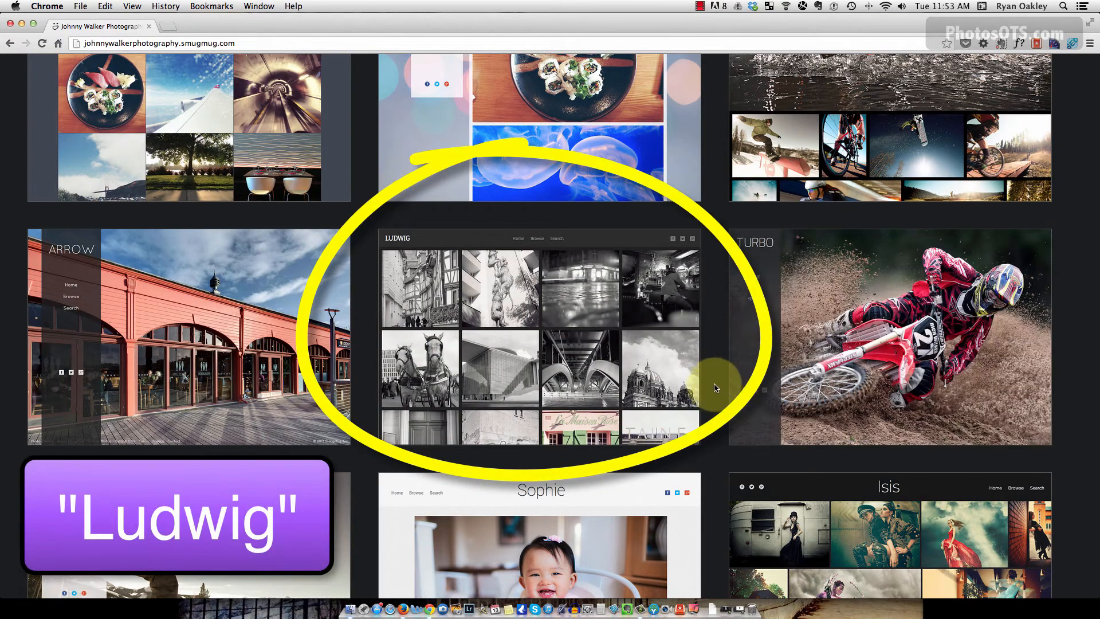
Preview the Ludwig design and choose it for the Johnny Walker site.
left_click(538, 346)
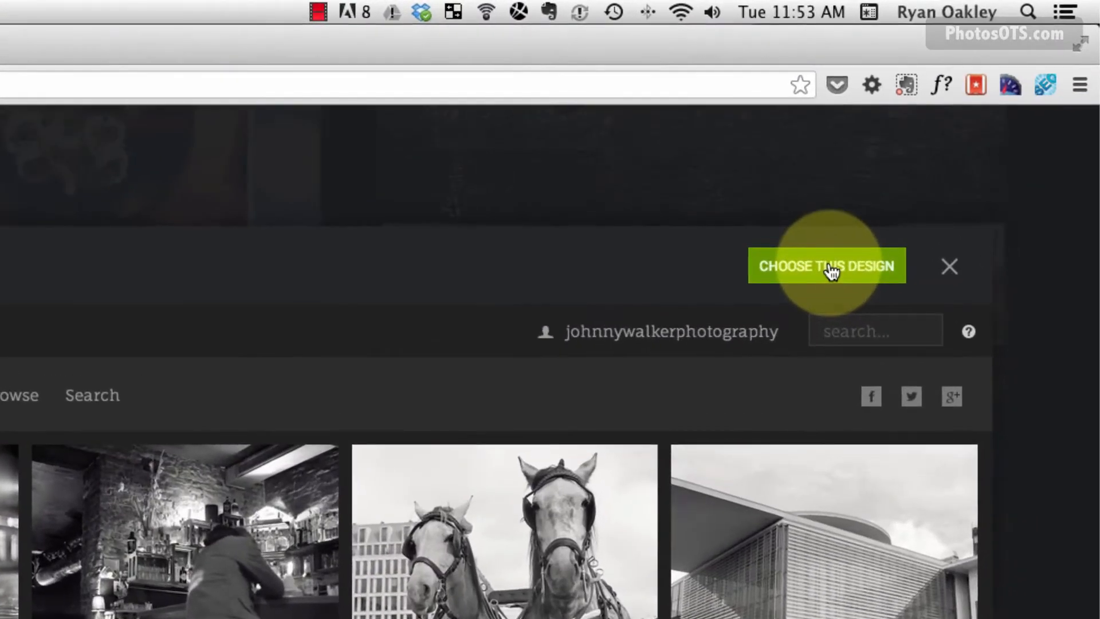
left_click(961, 137)
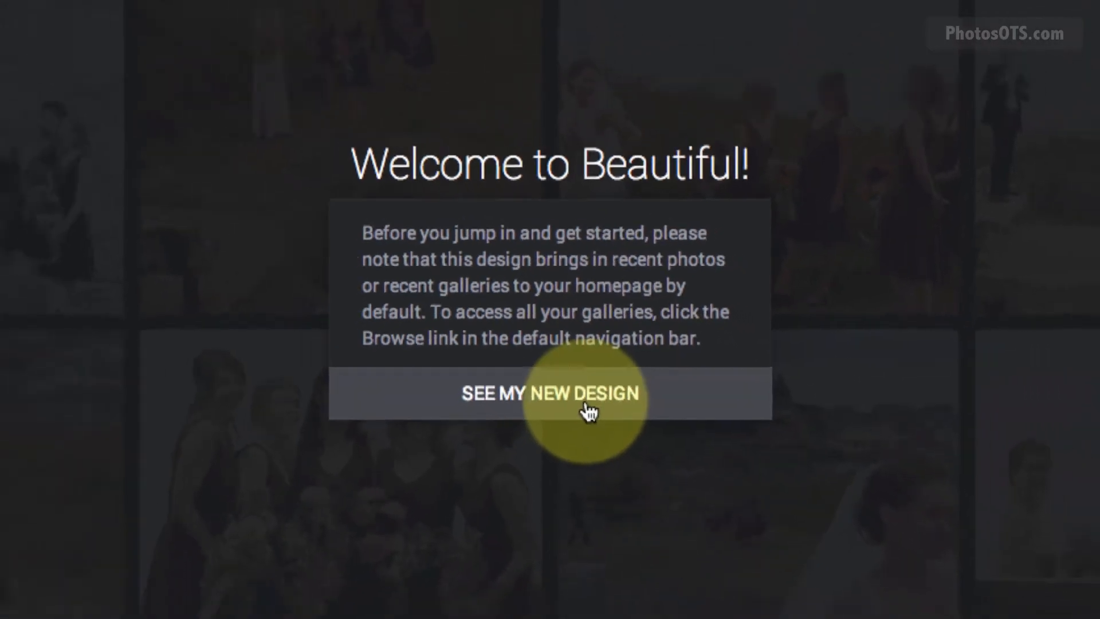
Dismiss the Ludwig welcome notice, start Unveil New SmugMug, then cancel without publishing.
left_click(588, 412)
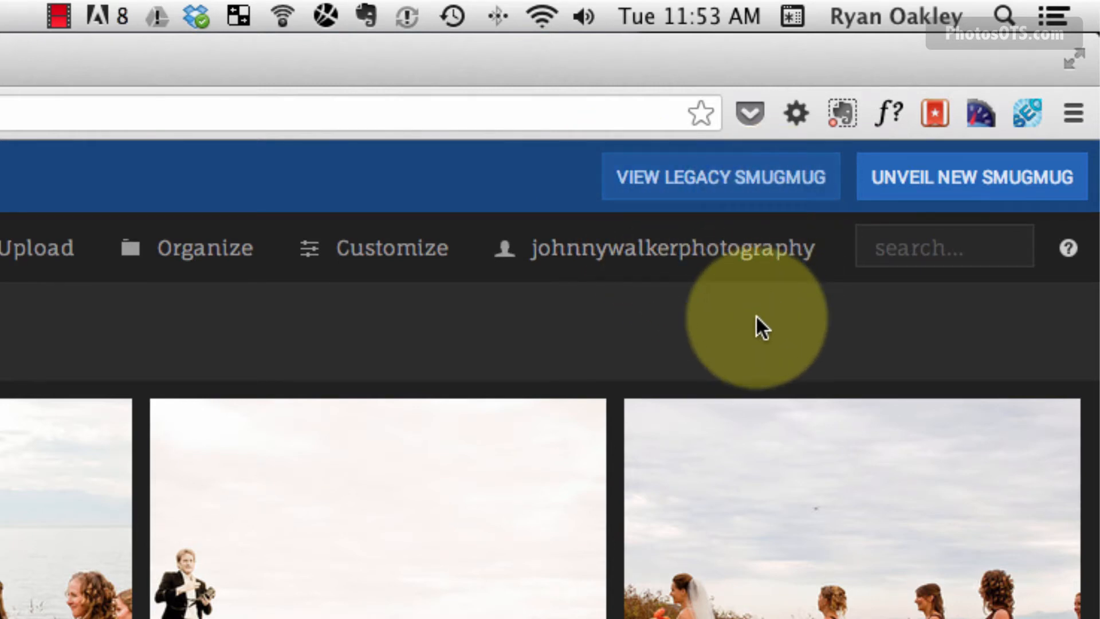
left_click(978, 180)
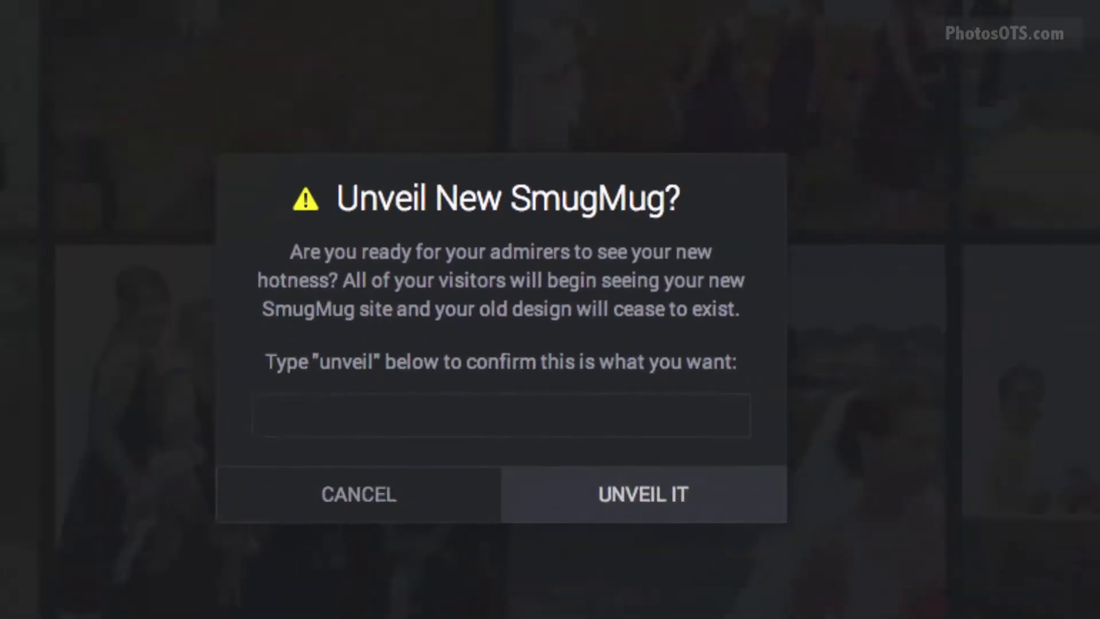
left_click(302, 423)
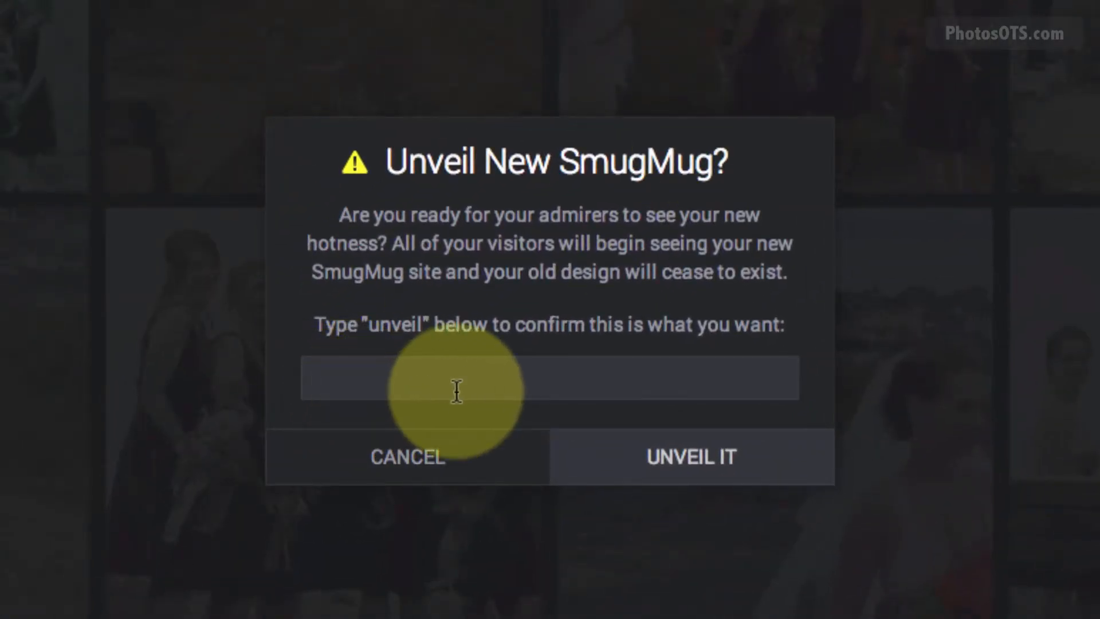
left_click(425, 462)
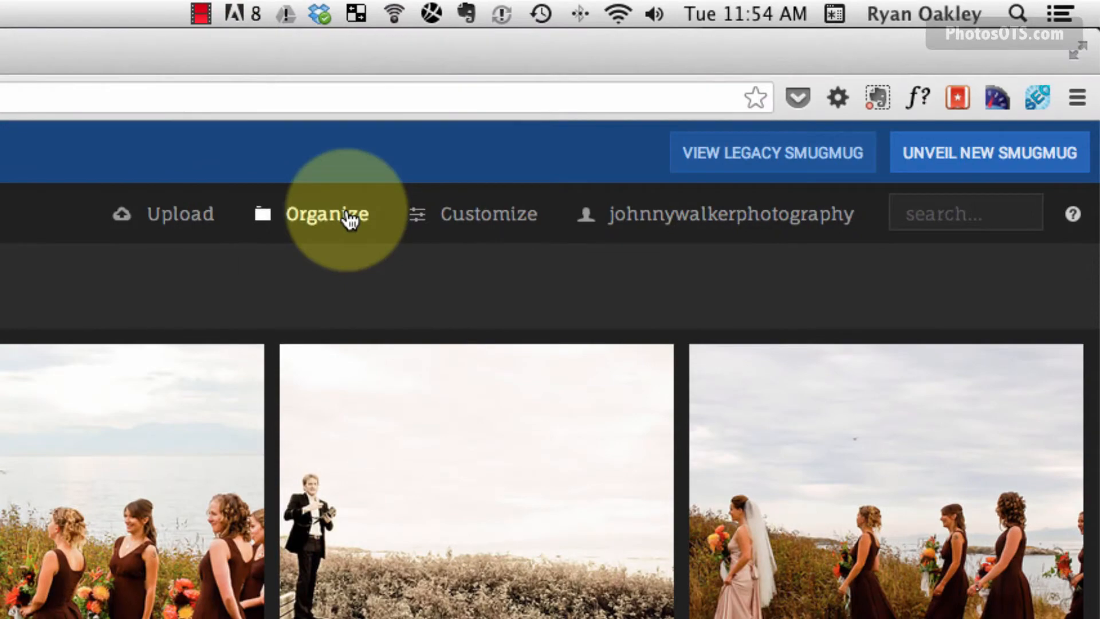
In Organize Site, expand Other, Weddings, Client and Professional, then select the Client folder.
left_click(348, 219)
left_click(338, 283)
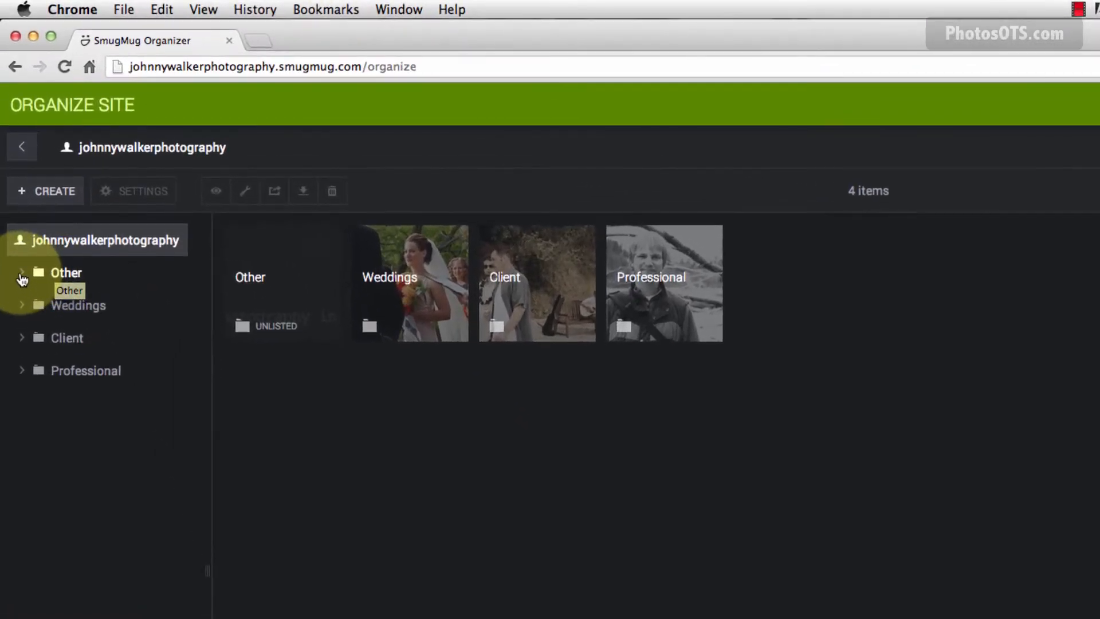
left_click(22, 275)
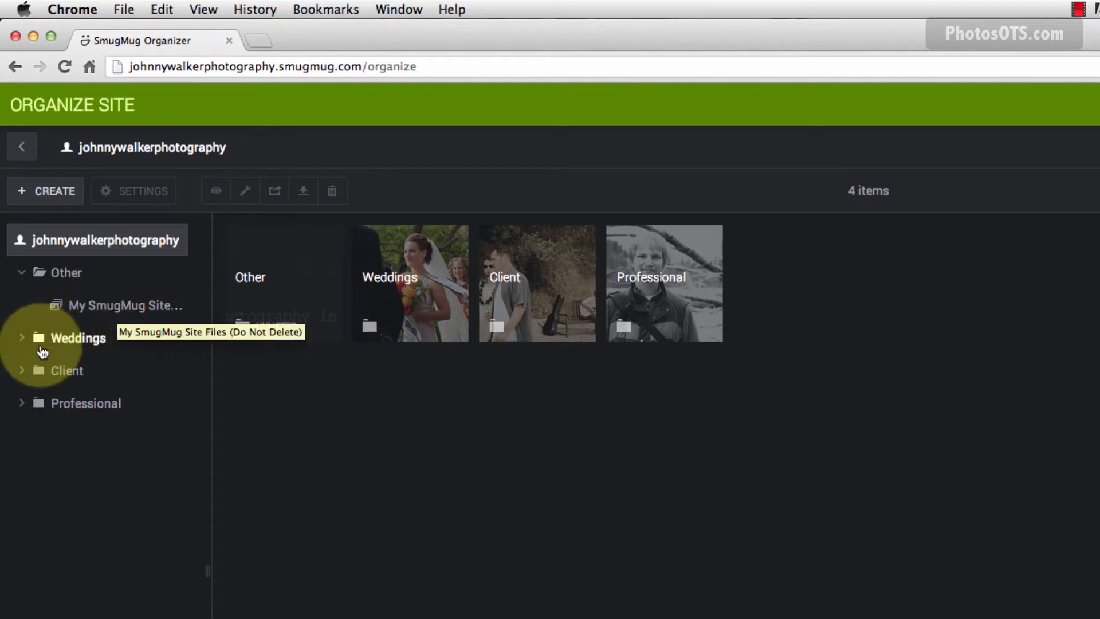
left_click(23, 338)
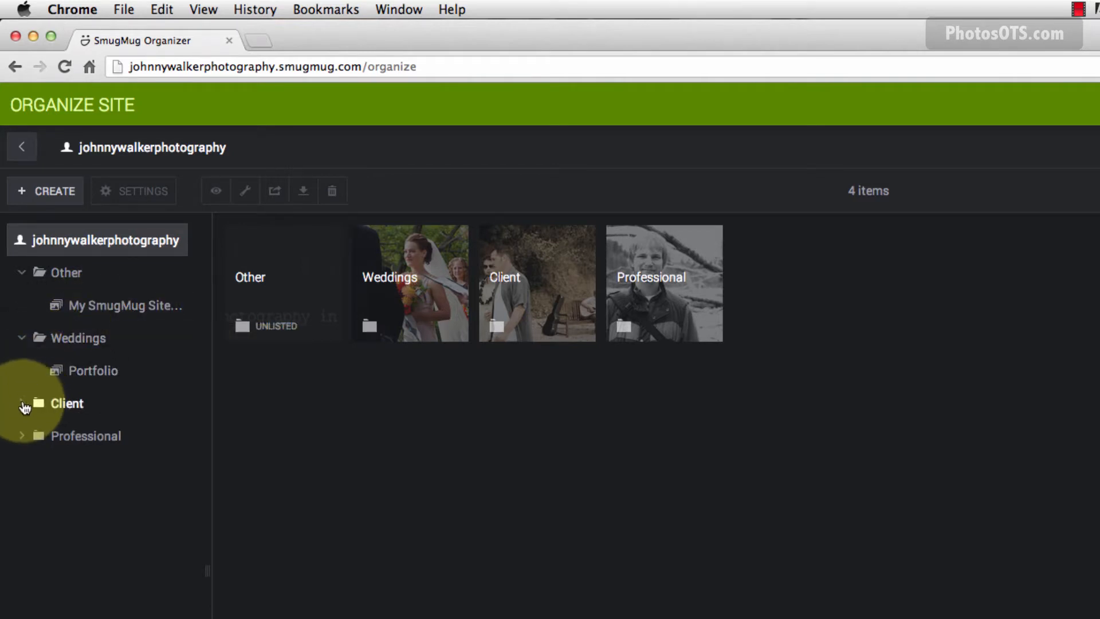
left_click(23, 404)
left_click(23, 567)
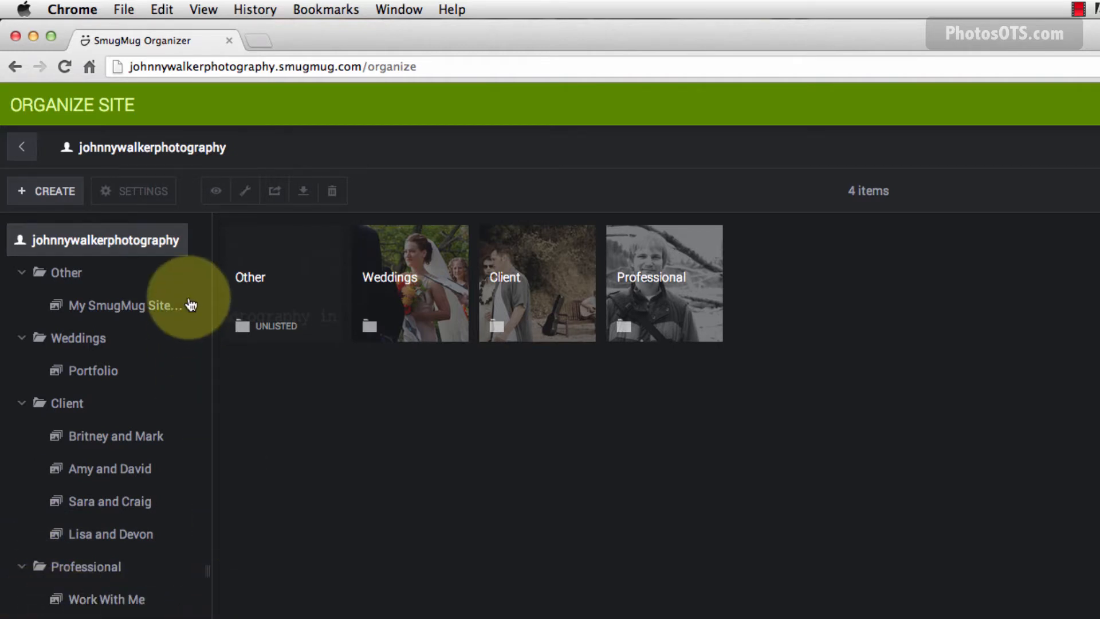
left_click(75, 409)
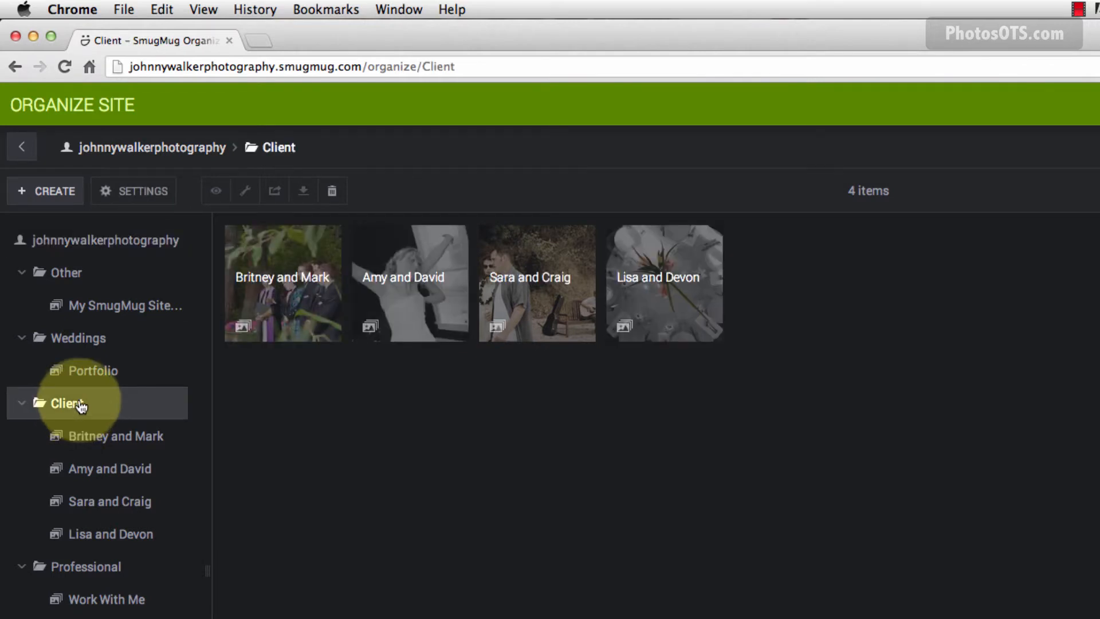
Change the Client folder's title to 'Client Galleries' in its settings and save.
left_click(135, 191)
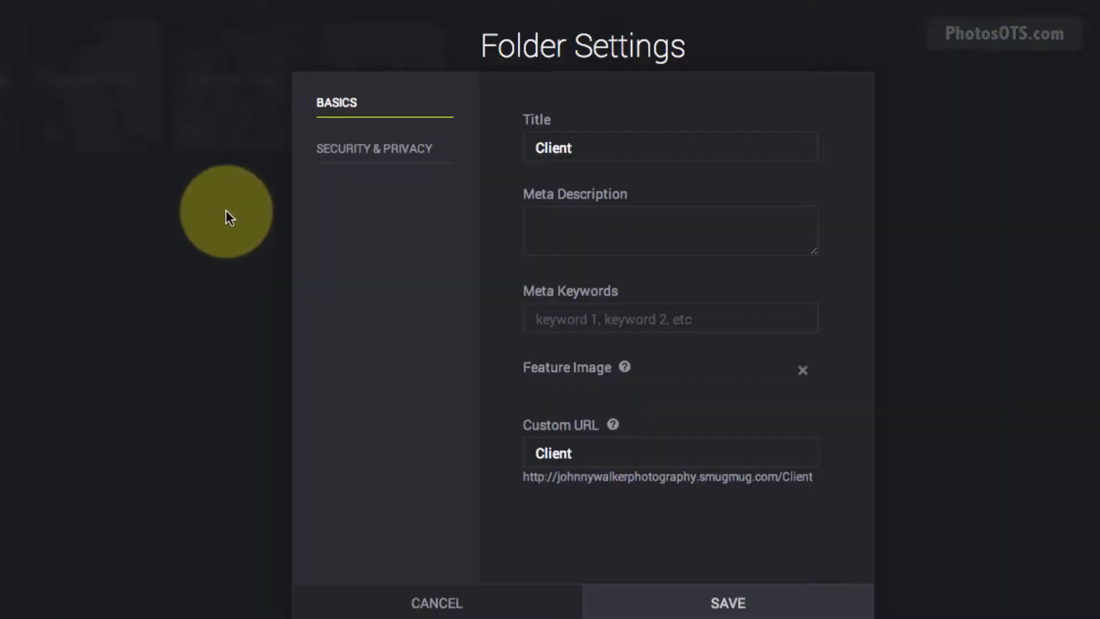
left_click(649, 142)
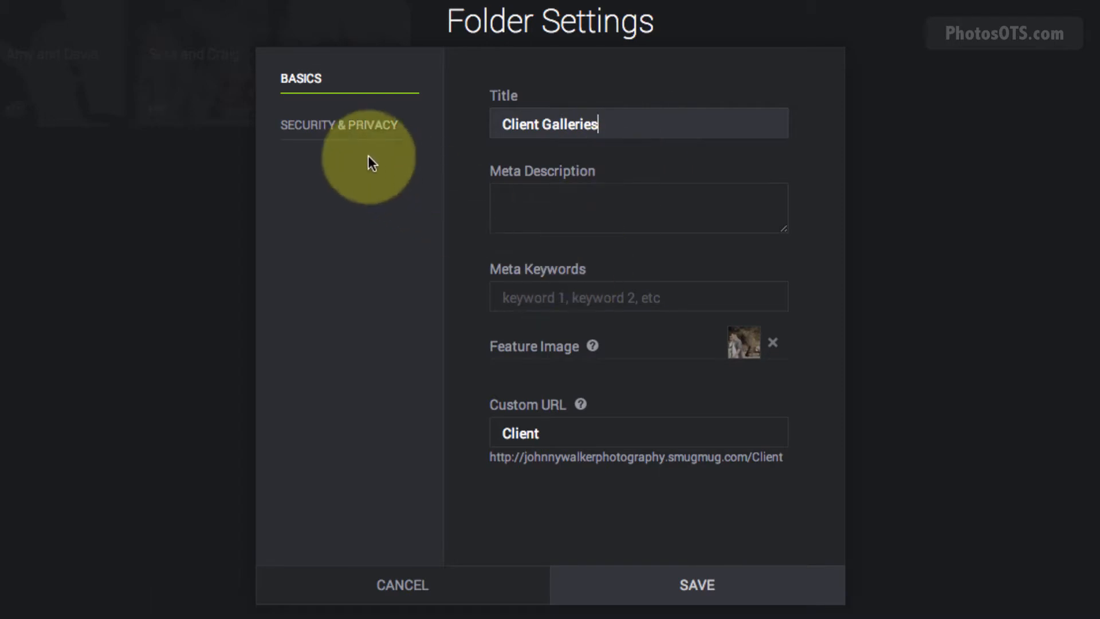
left_click(635, 599)
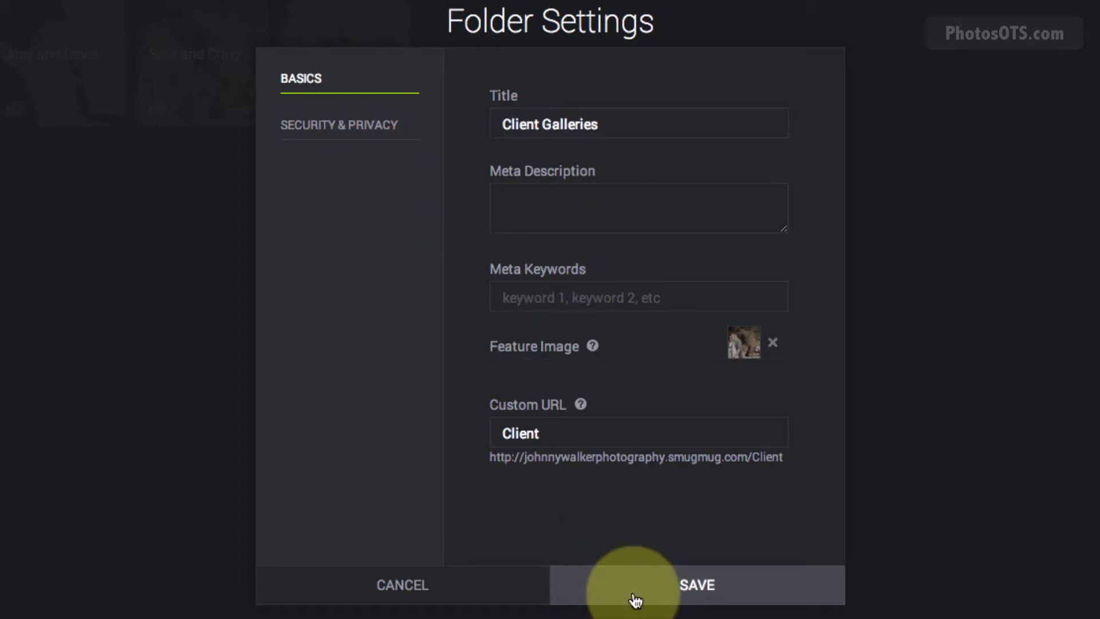
left_click(659, 593)
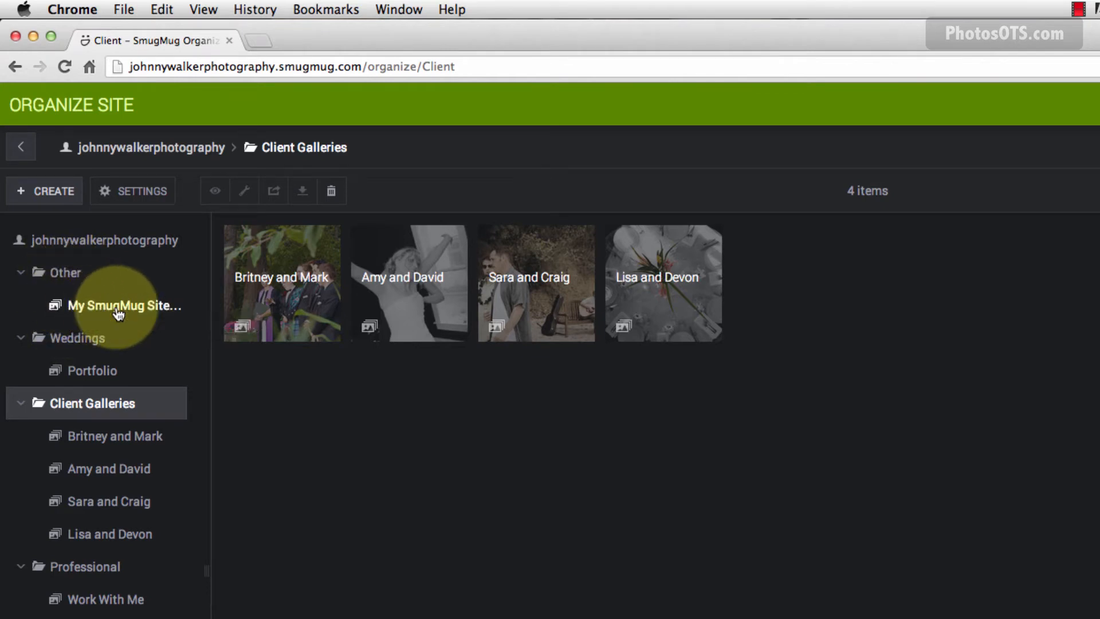
Move My SmugMug Site Files to the top level and delete the empty Other folder.
left_click_drag(118, 313, 95, 238)
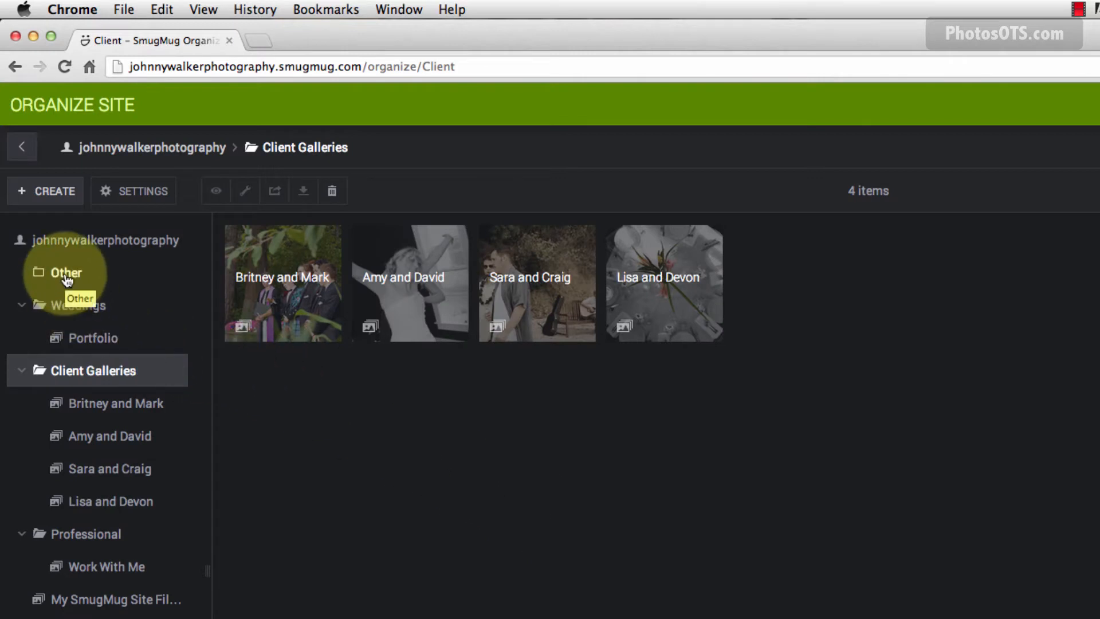
left_click(66, 275)
right_click(65, 272)
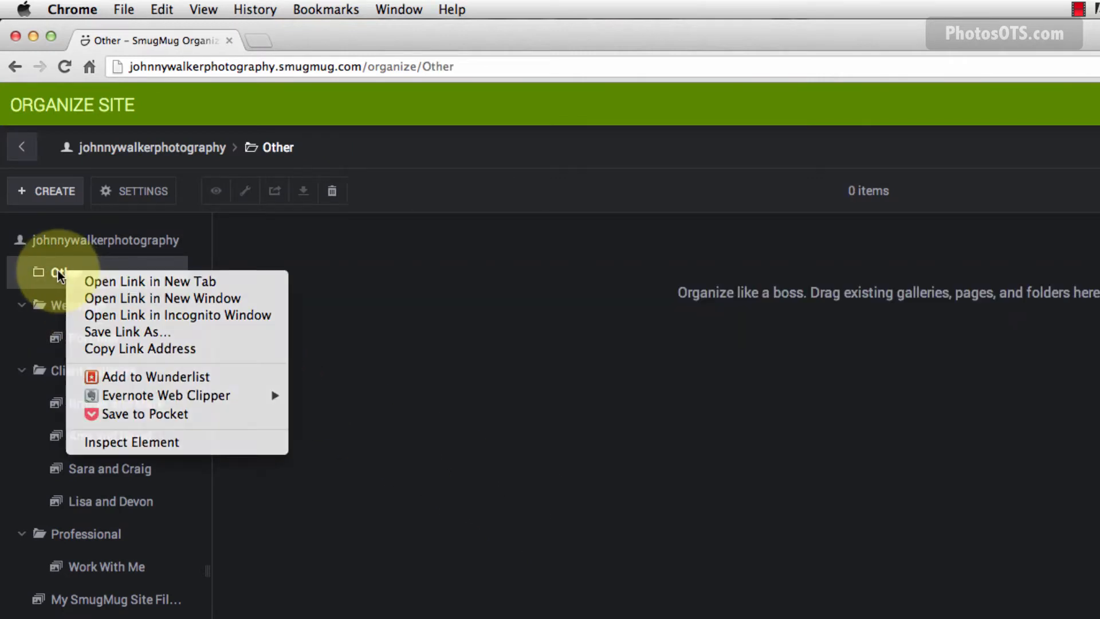
key("Escape")
left_click(330, 192)
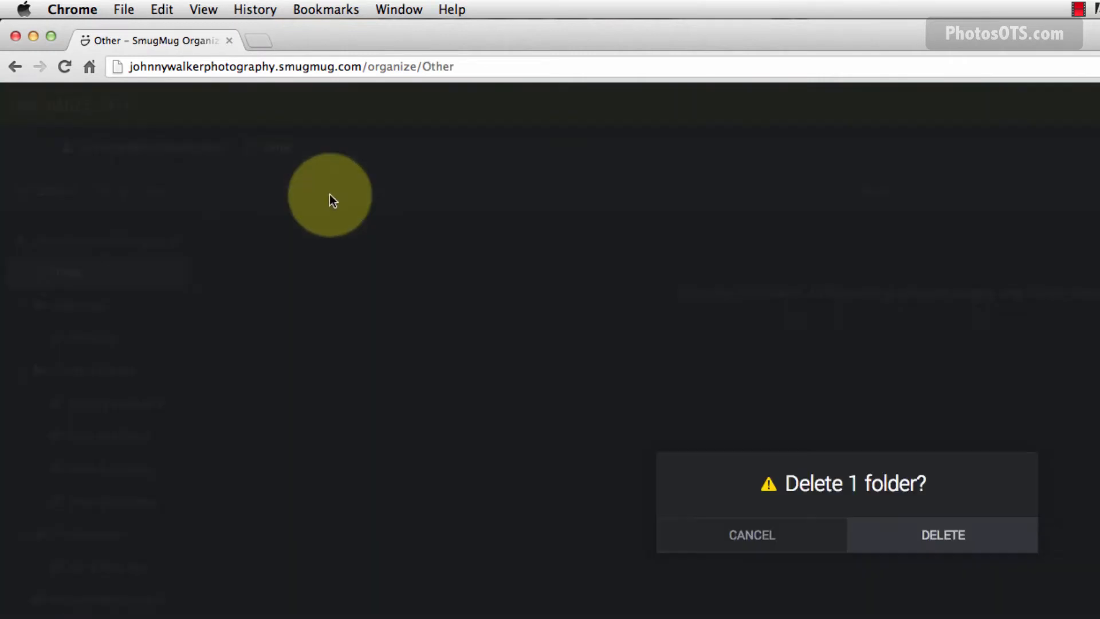
left_click(942, 544)
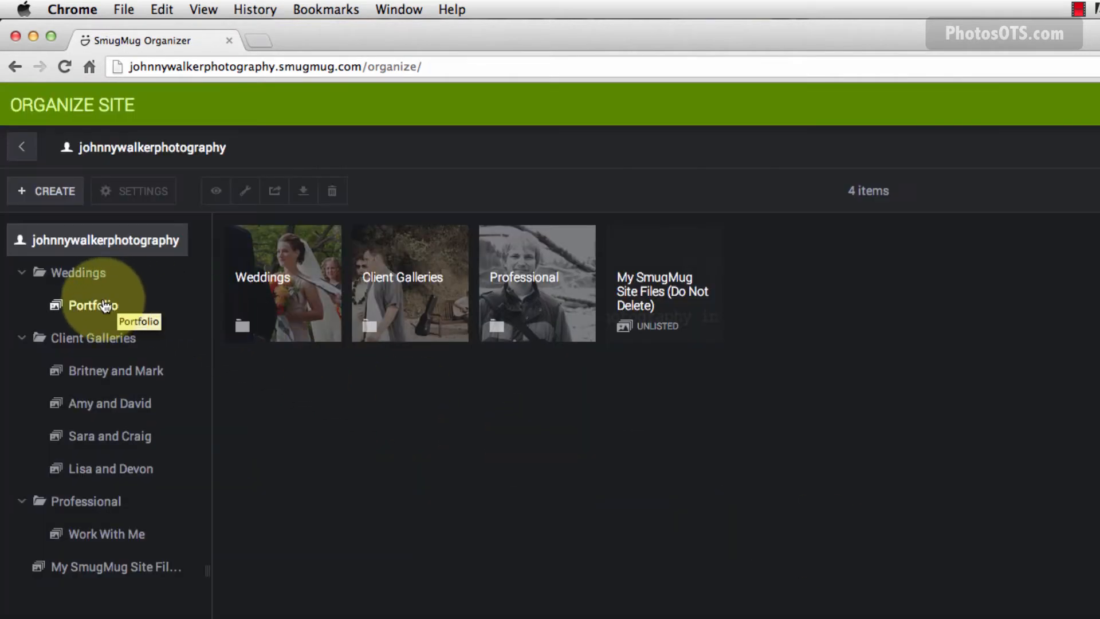
Move Portfolio to the top level, delete the empty Weddings folder, and open Work With Me.
left_click_drag(89, 308, 80, 243)
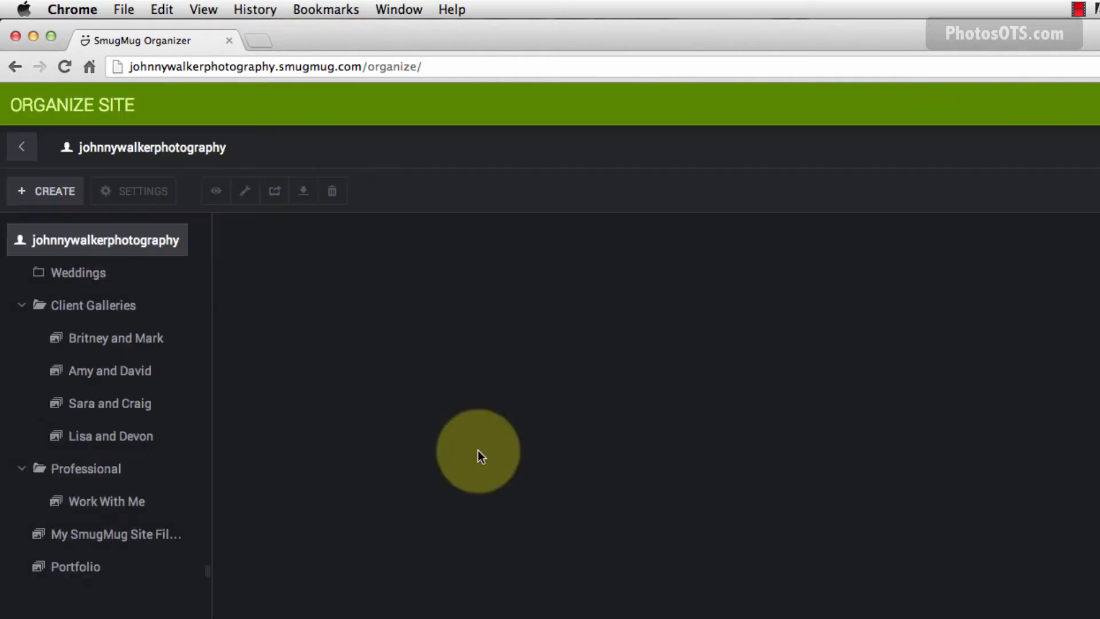
left_click(63, 273)
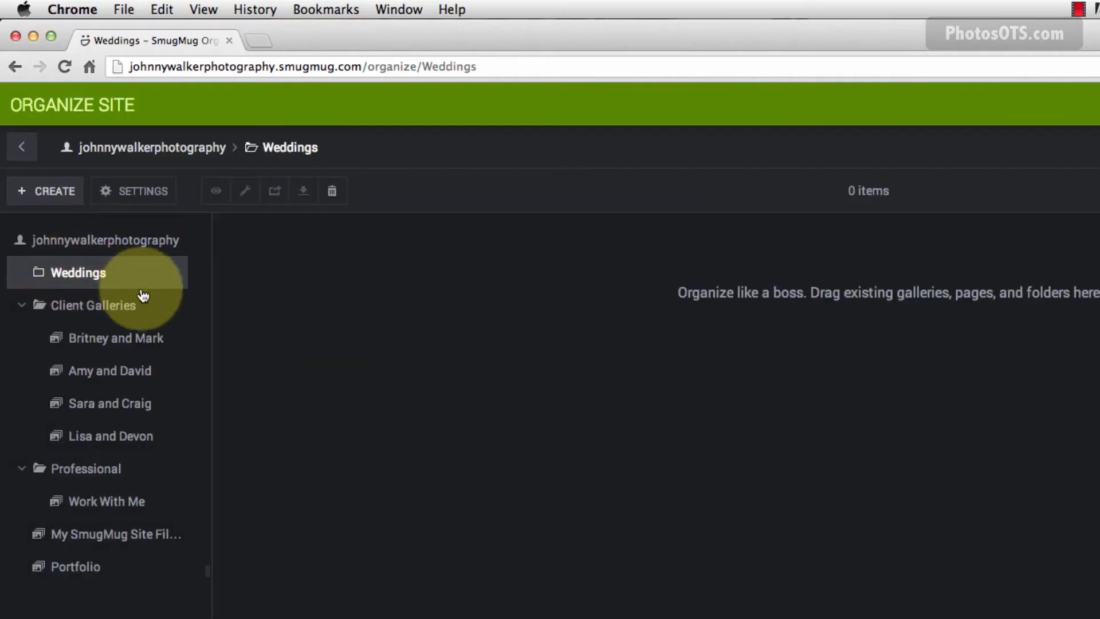
left_click(334, 197)
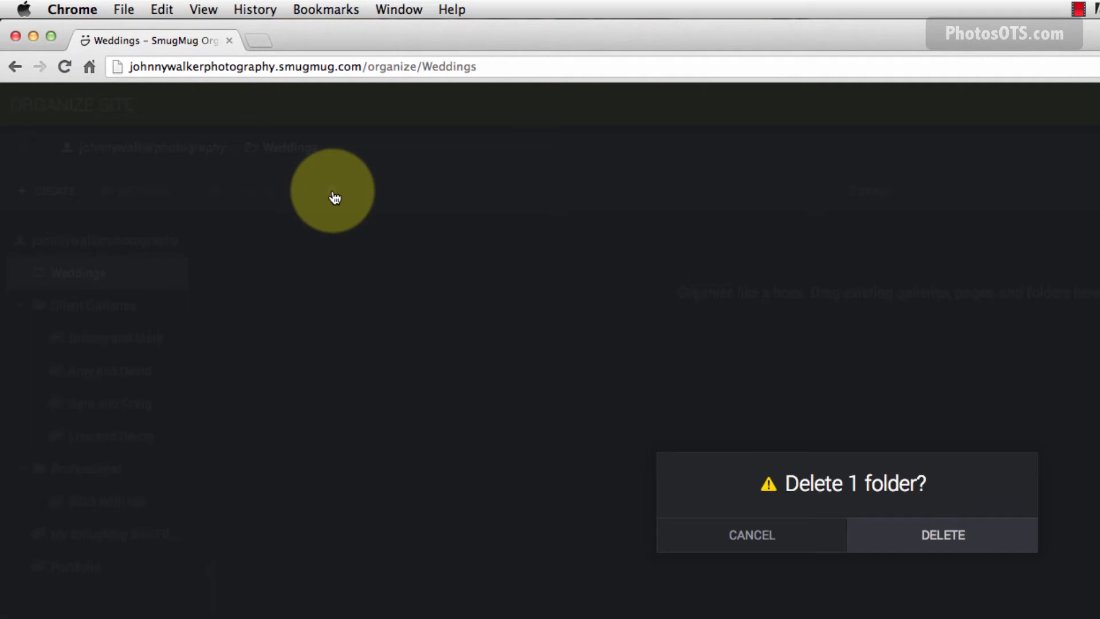
left_click(977, 545)
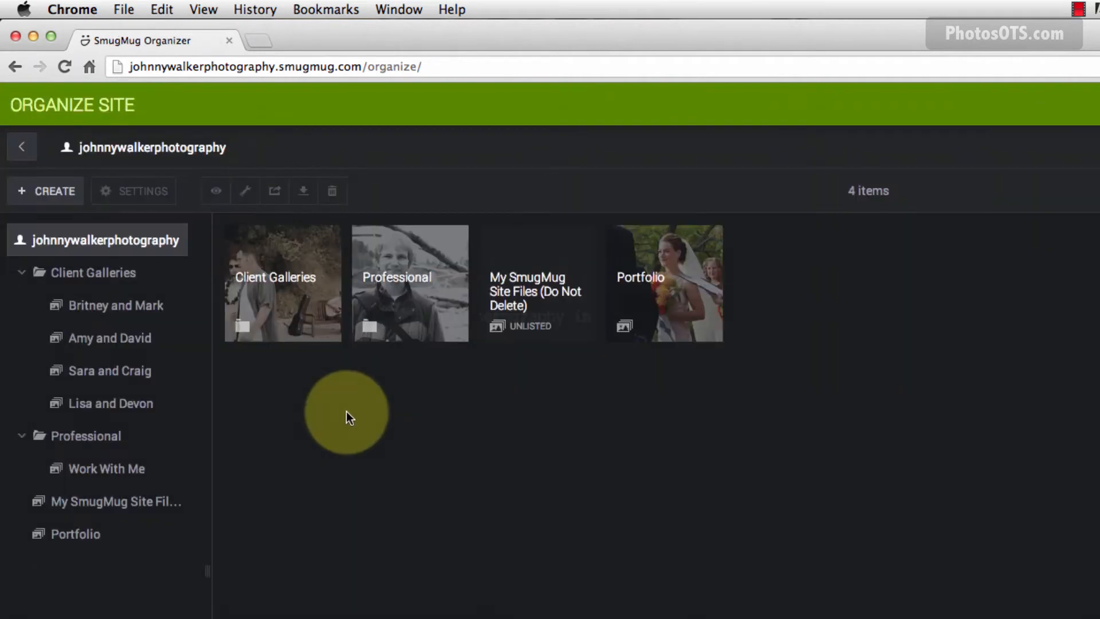
left_click(98, 470)
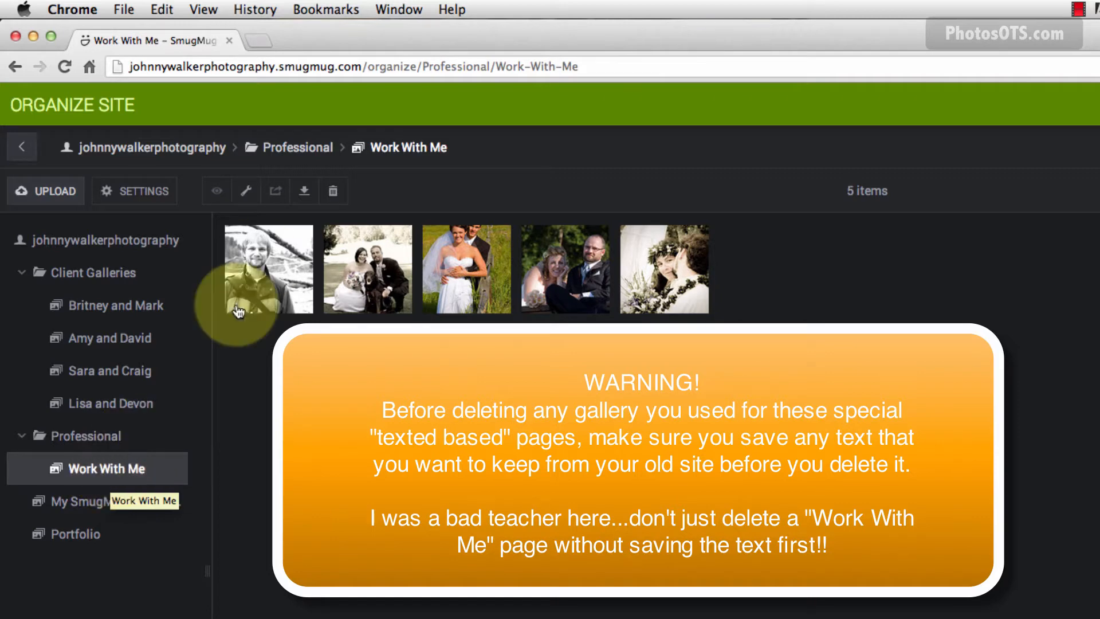
Delete the Work With Me gallery, then delete the empty Professional folder.
left_click(335, 193)
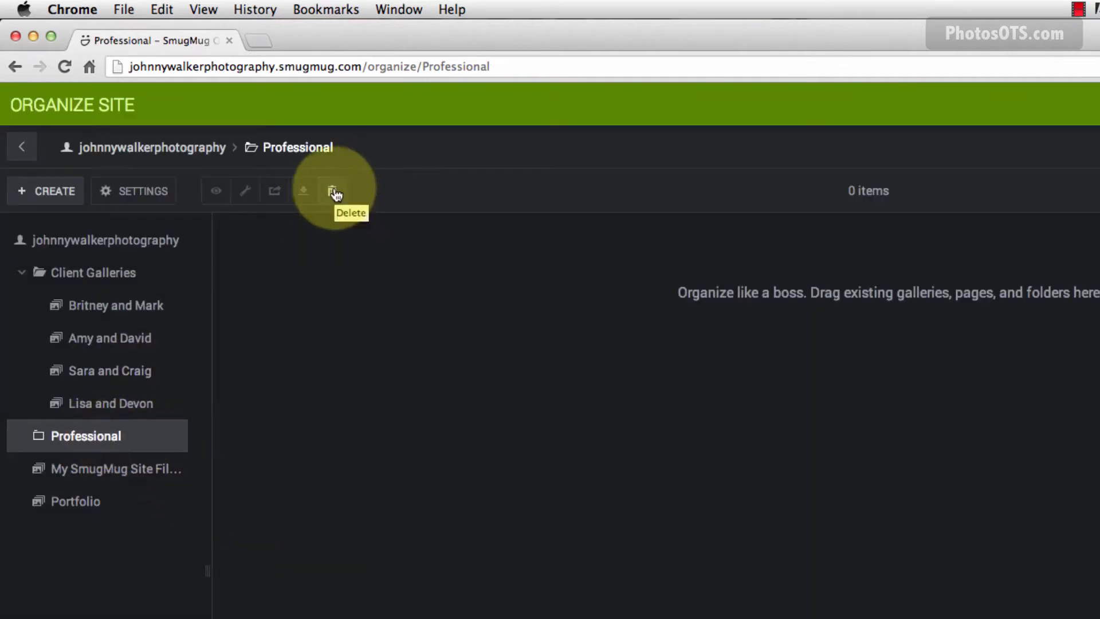
left_click(332, 191)
left_click(882, 524)
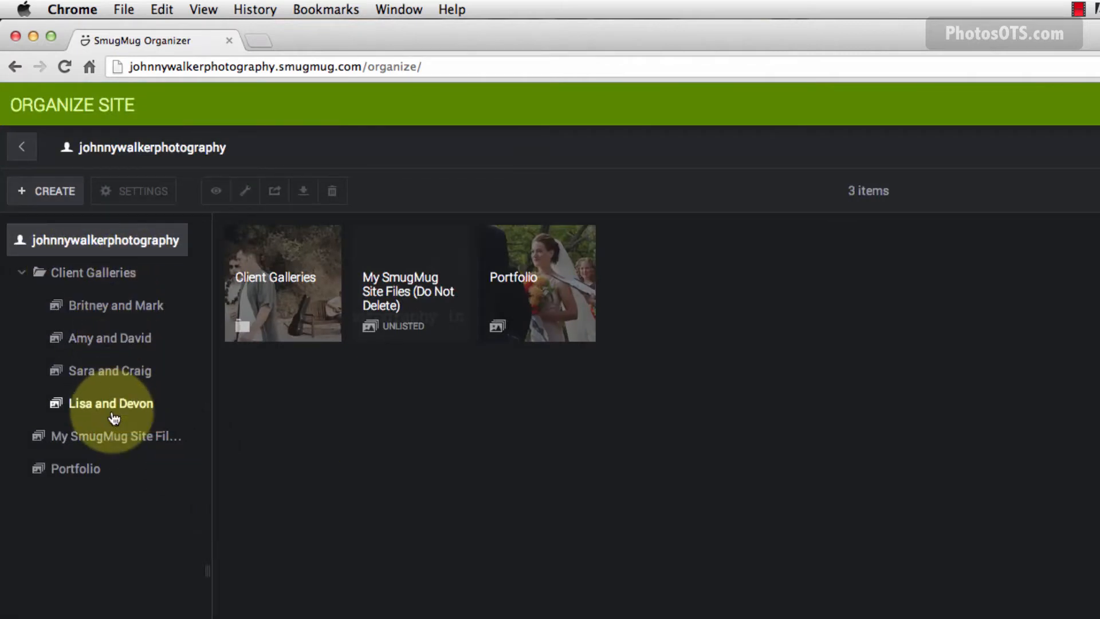
Upload the Me.jpg portrait into the My SmugMug Site Files gallery.
left_click(133, 441)
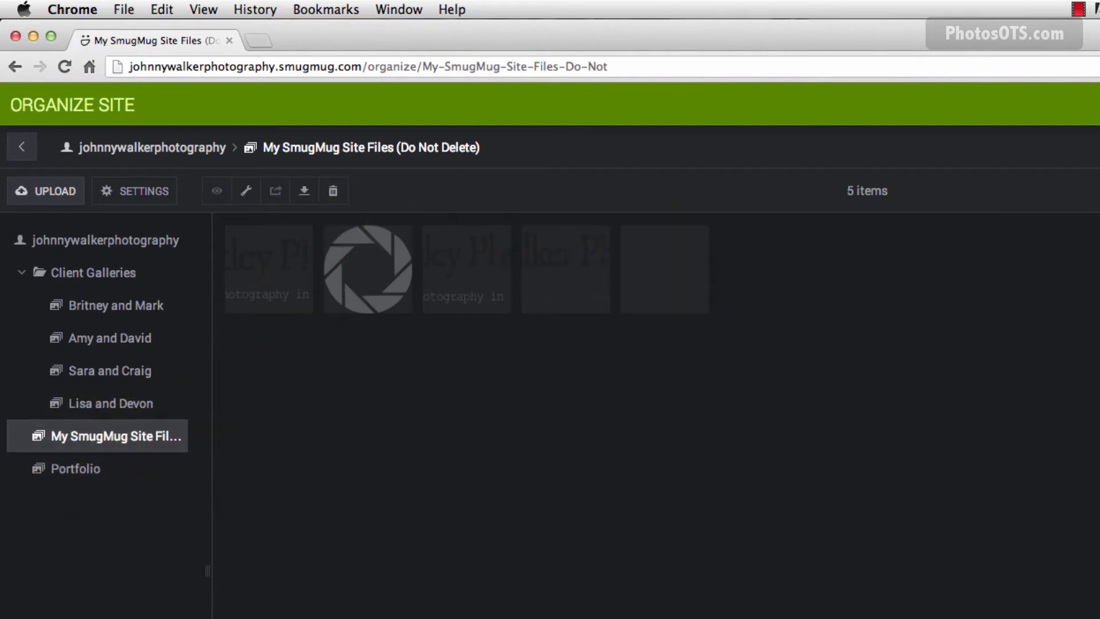
left_click(35, 192)
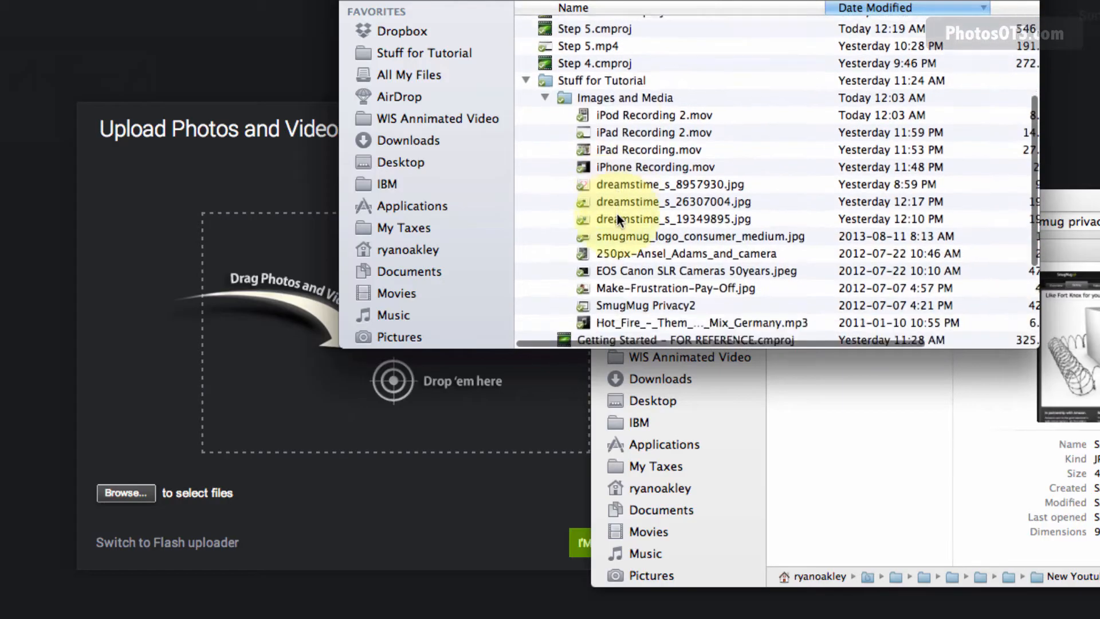
scroll(616, 212, "down", 5)
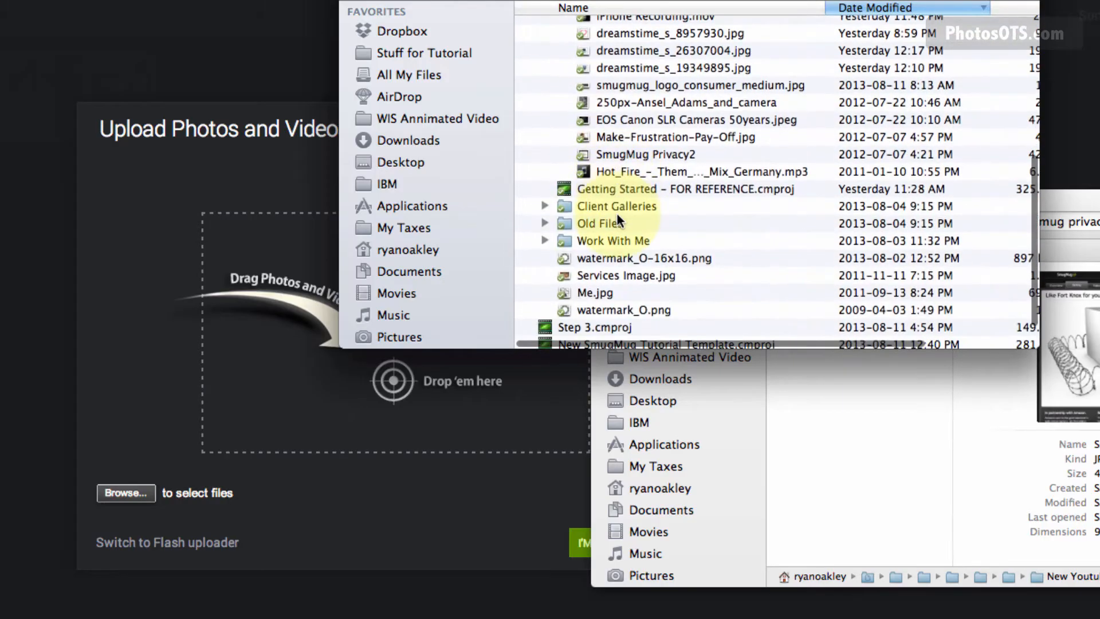
left_click_drag(593, 293, 250, 295)
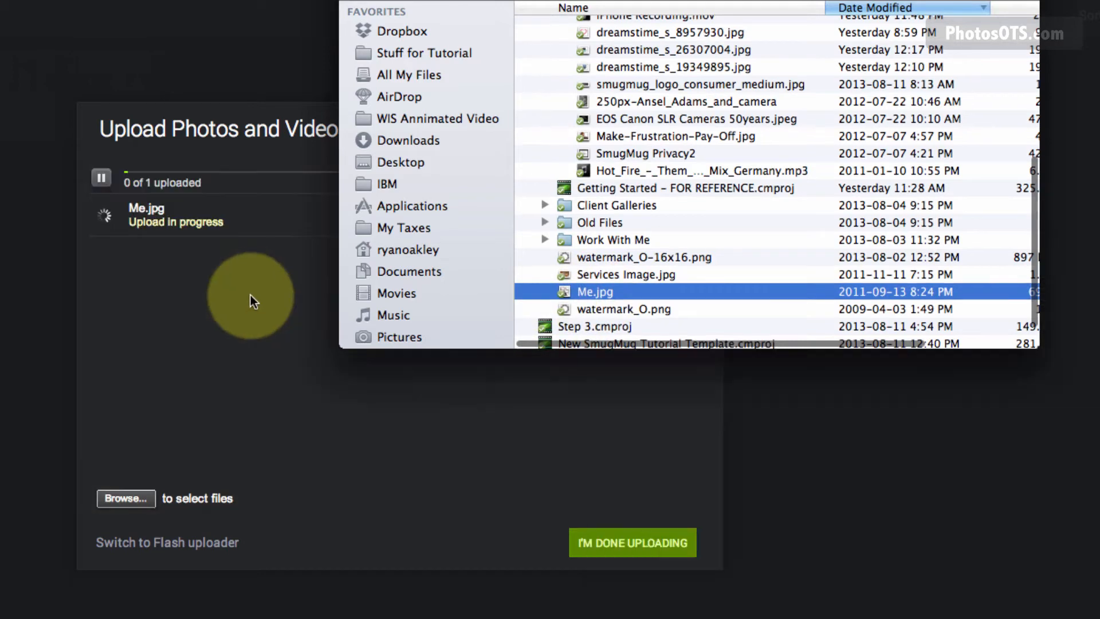
left_click(349, 407)
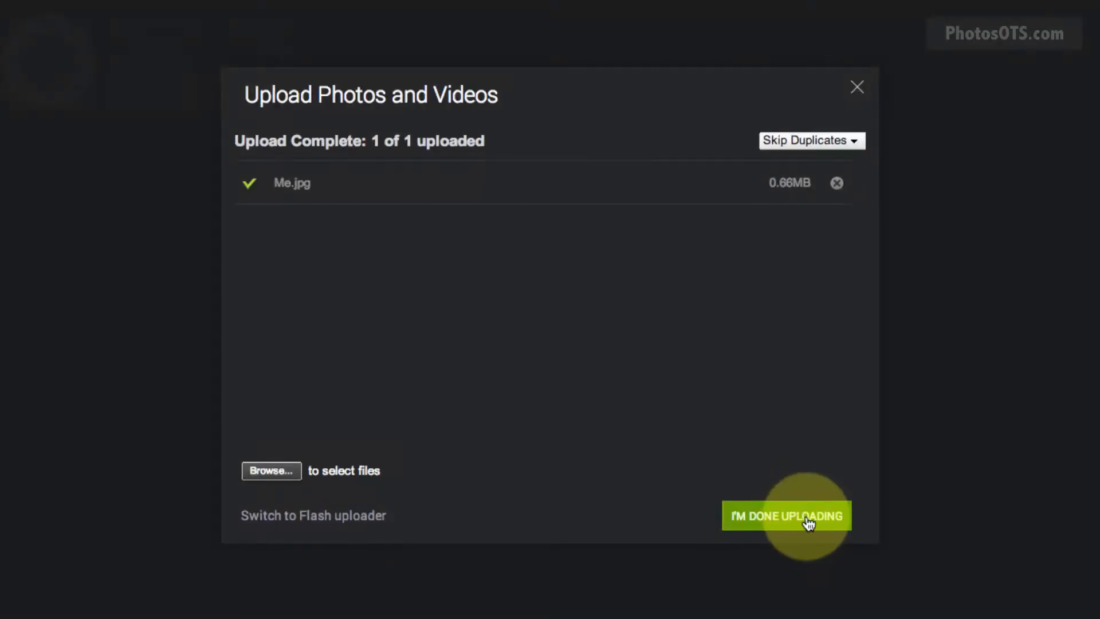
left_click(808, 518)
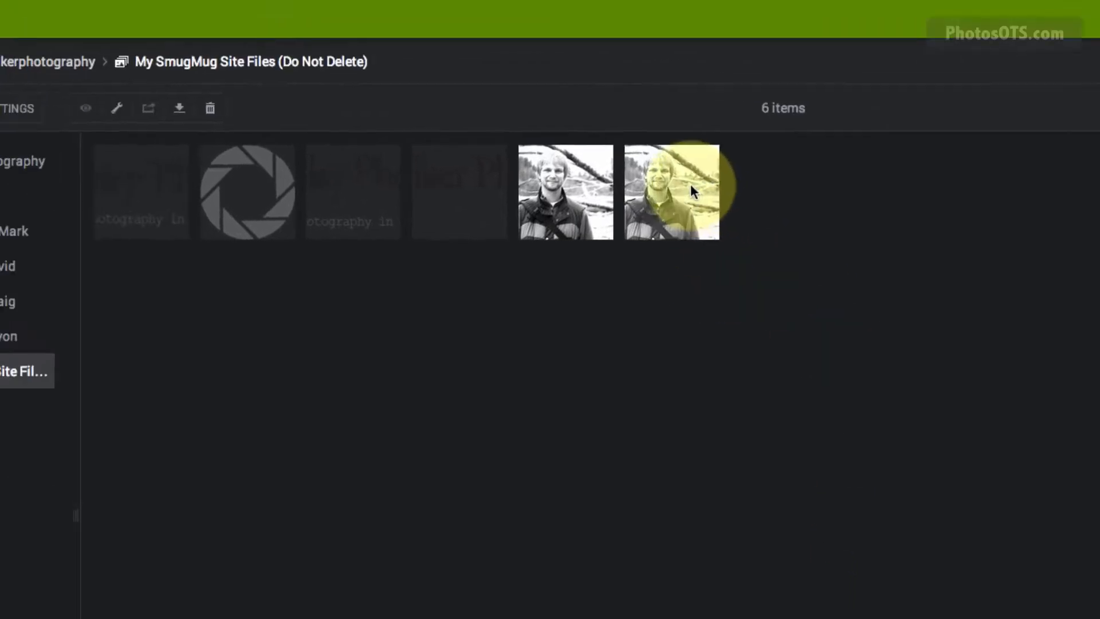
Delete the duplicate portrait photo and go back to the site's top level.
left_click(692, 188)
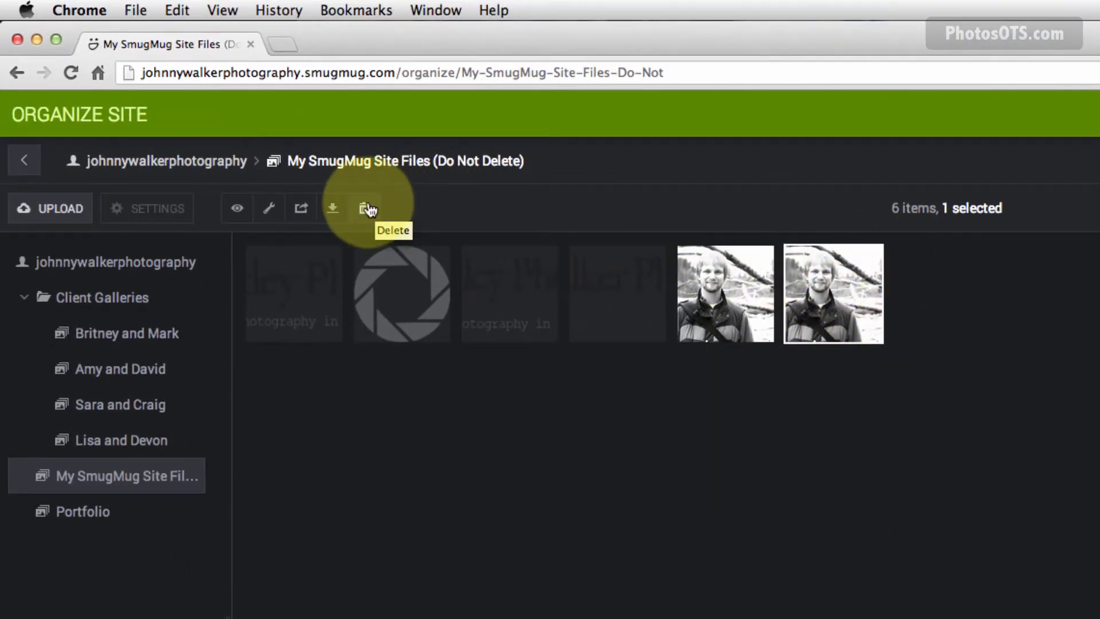
left_click(367, 209)
left_click(1043, 601)
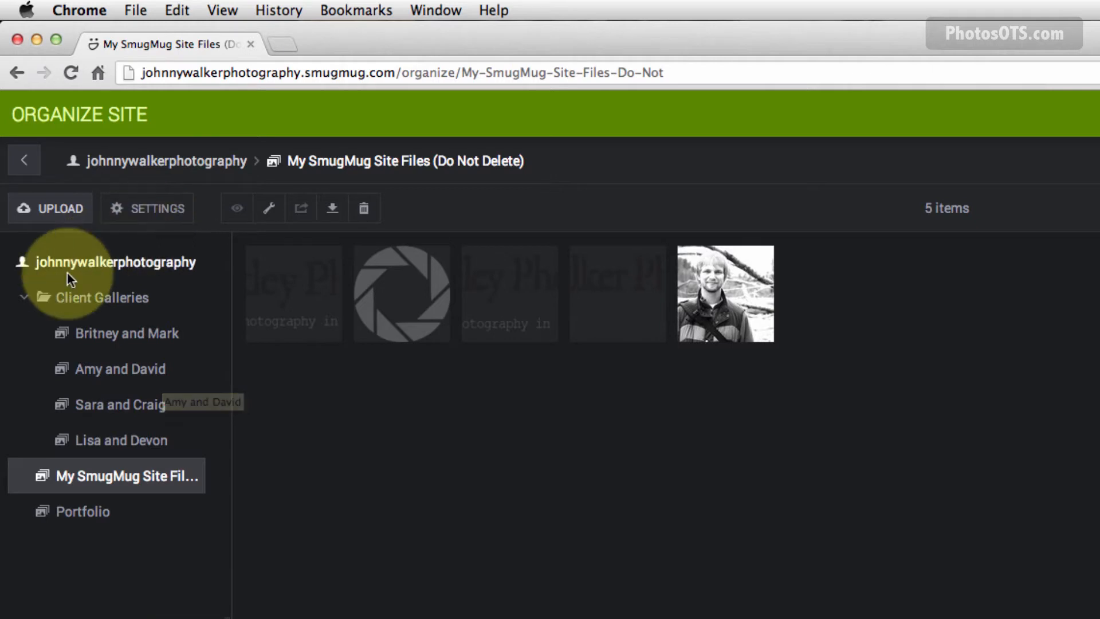
left_click(108, 262)
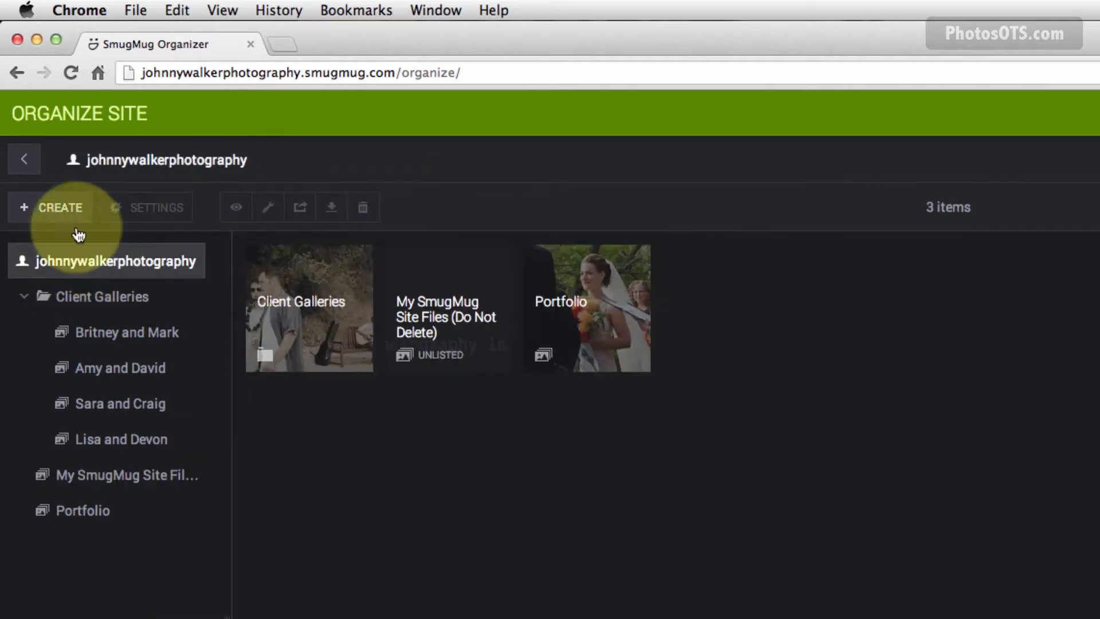
Create a page titled 'Work With Me' at the site root, reviewing its Security & Privacy settings.
left_click(58, 208)
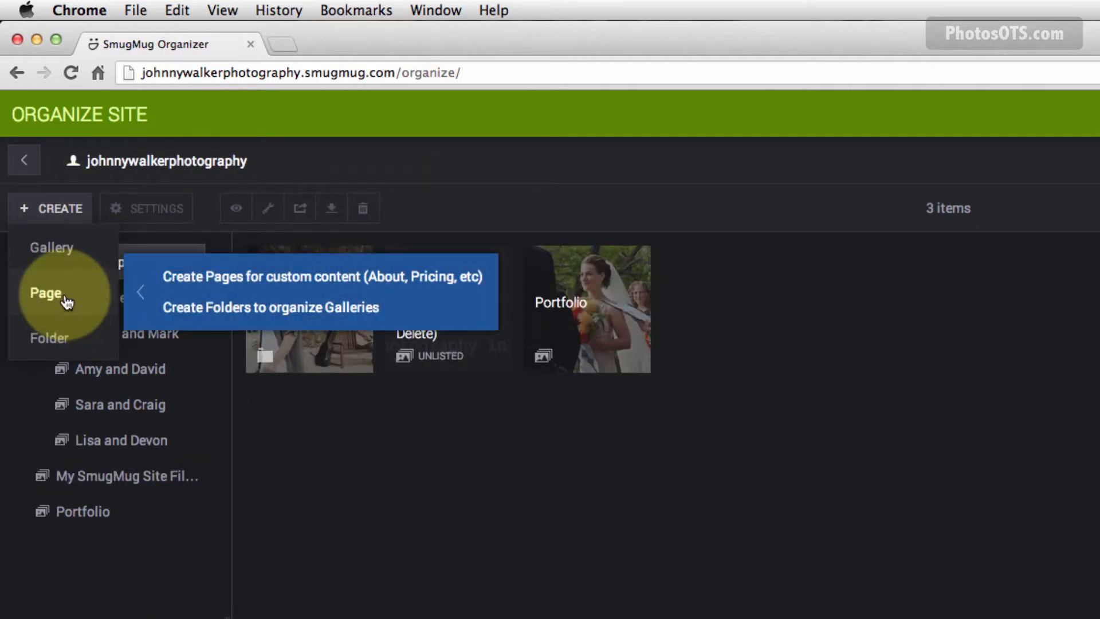
left_click(45, 292)
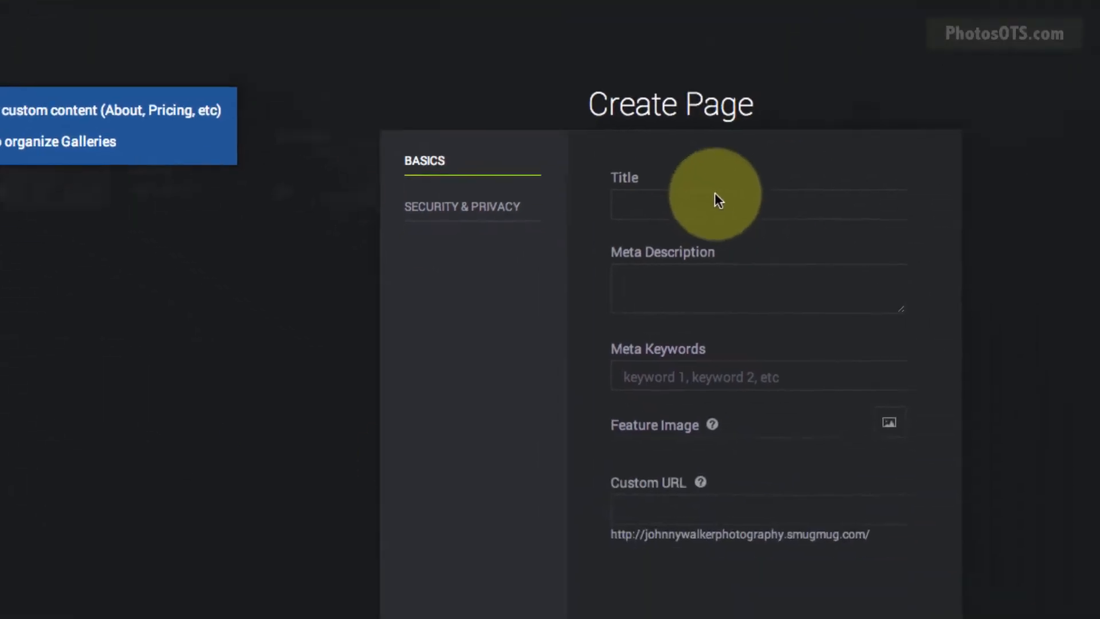
type("Work With Me")
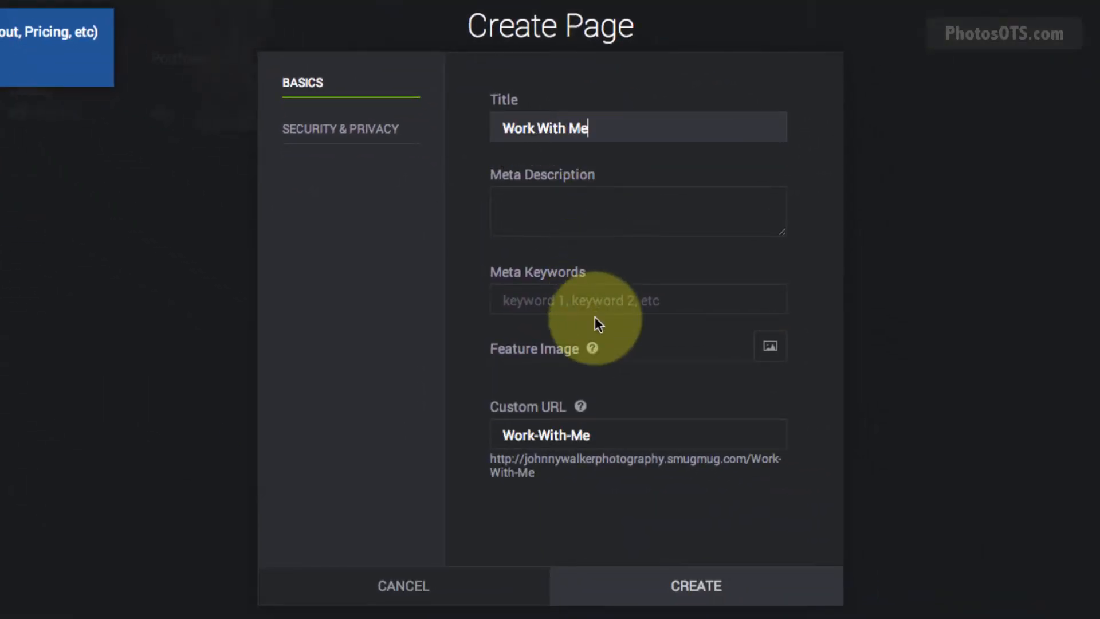
left_click(354, 127)
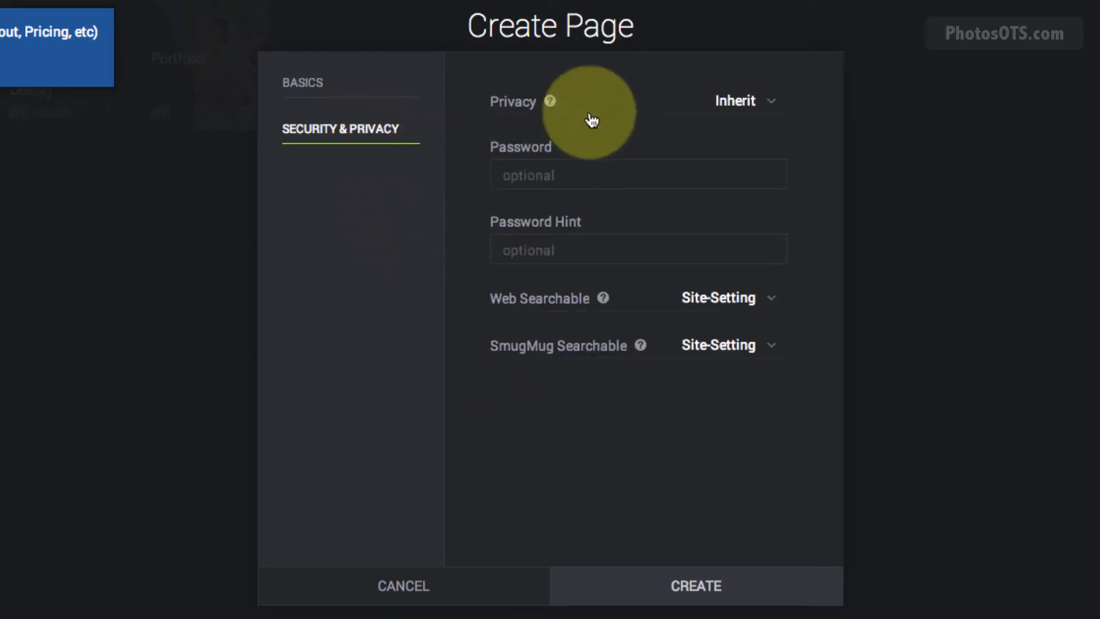
left_click(657, 590)
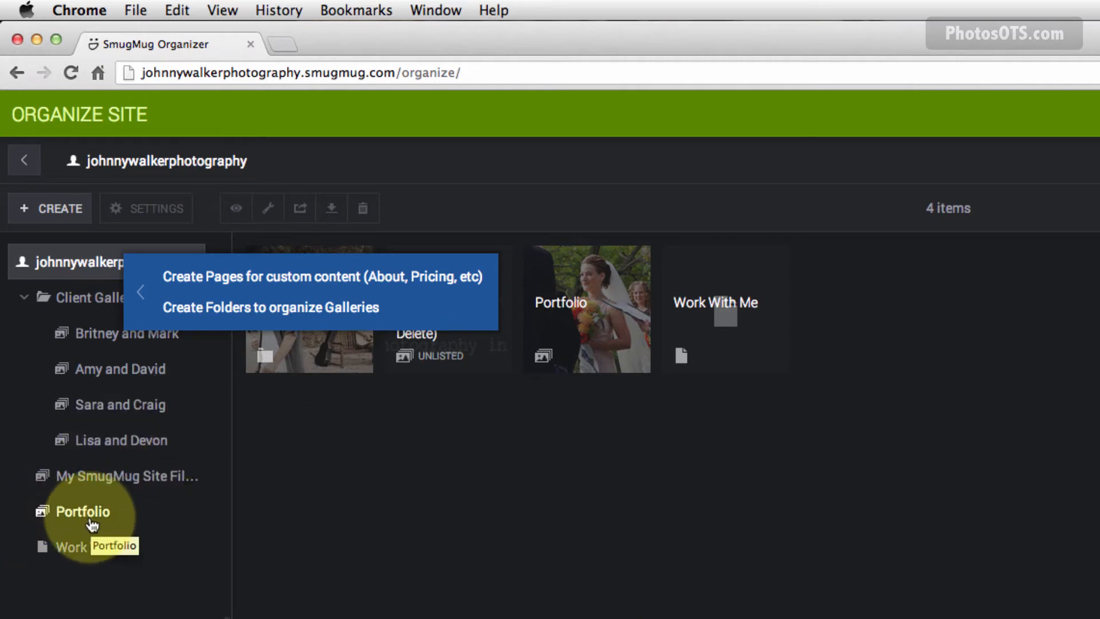
Check the Portfolio gallery, return to the site root, and click DONE to exit the organizer.
left_click(89, 521)
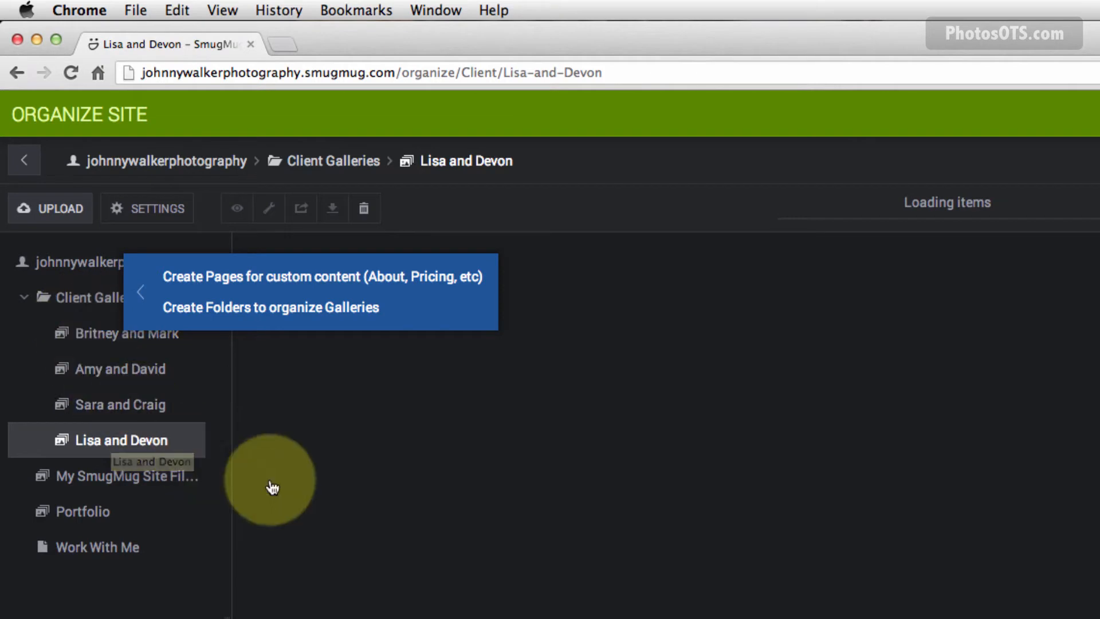
left_click(74, 262)
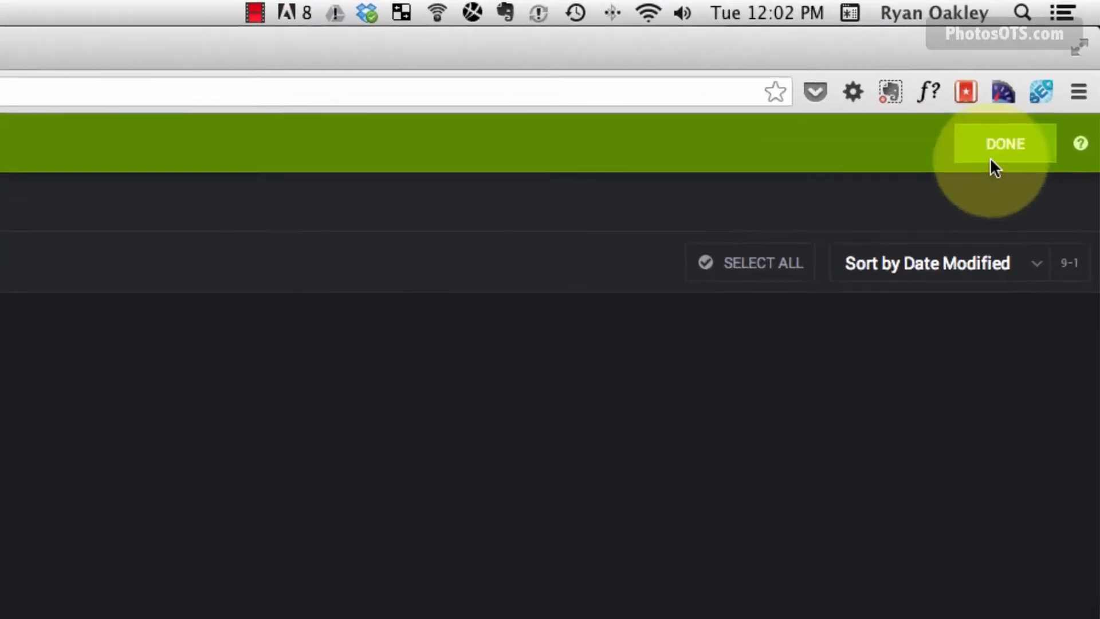
left_click(994, 158)
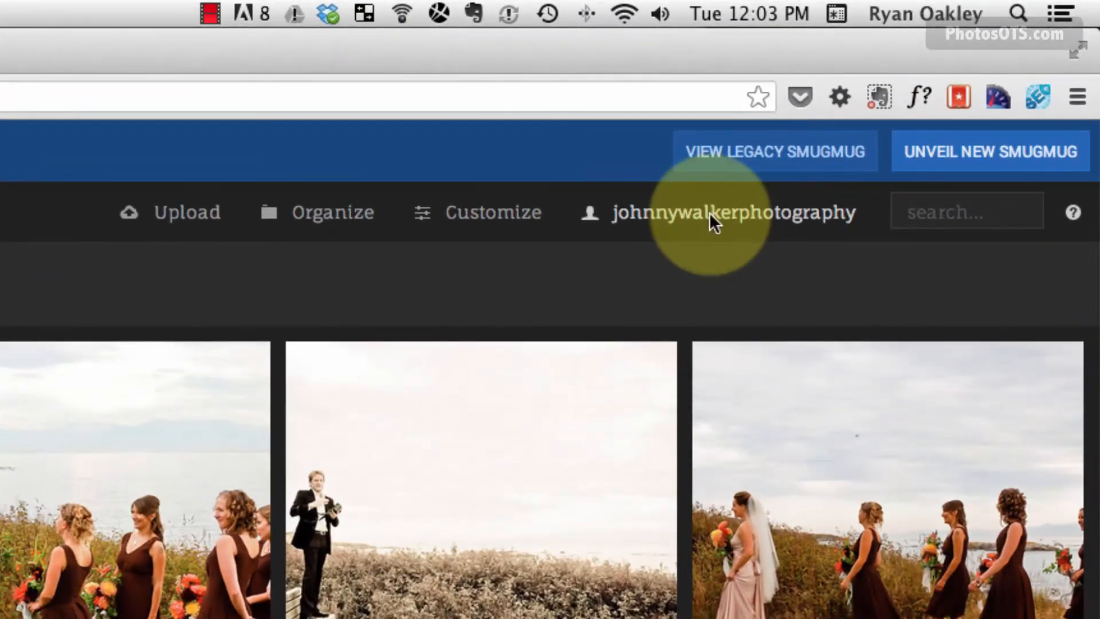
In Profile settings, replace both the profile name and site name with the photography business name.
left_click(795, 171)
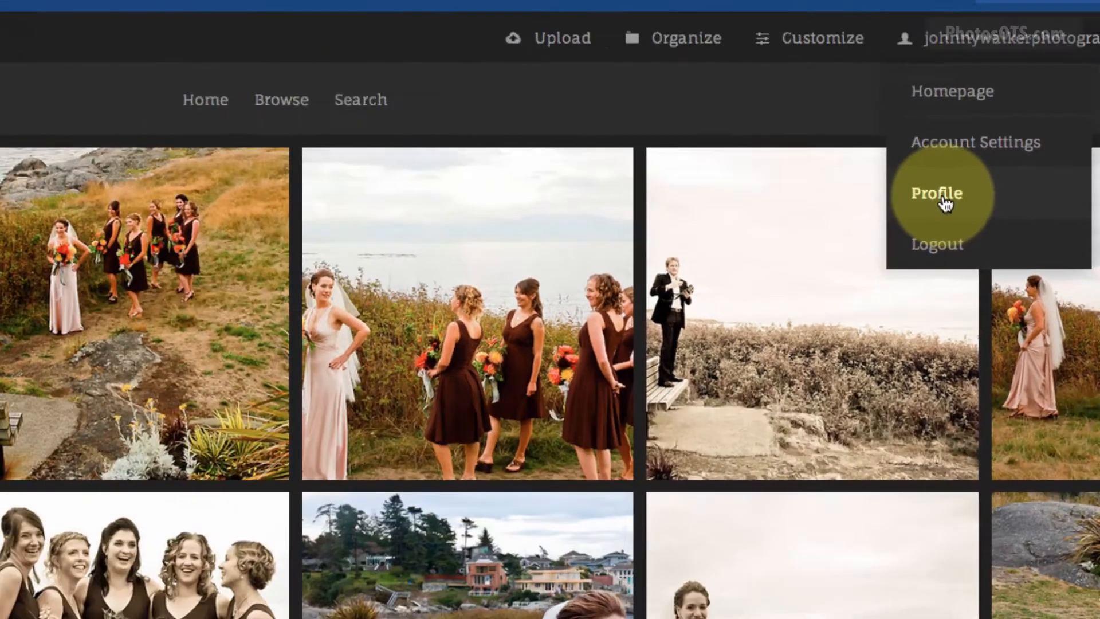
left_click(642, 417)
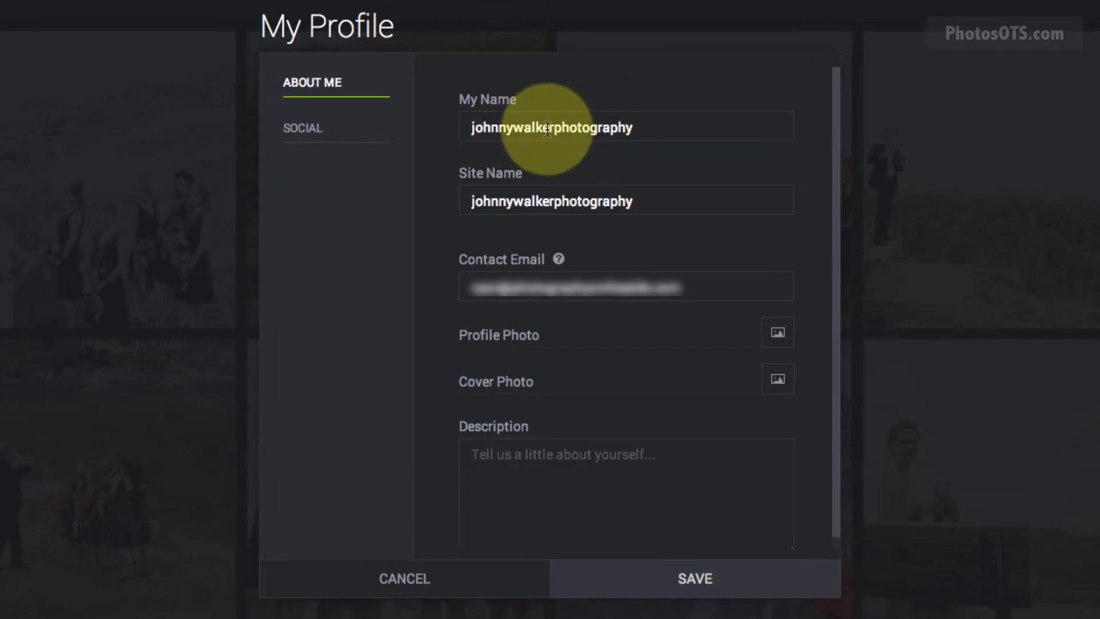
double_click(547, 129)
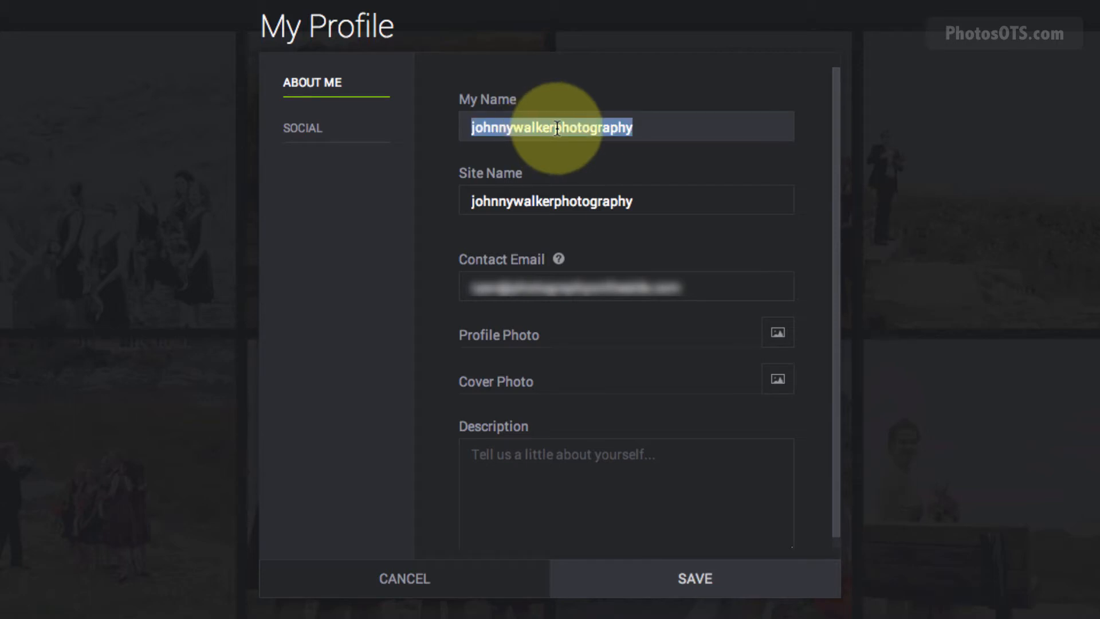
type("Joh")
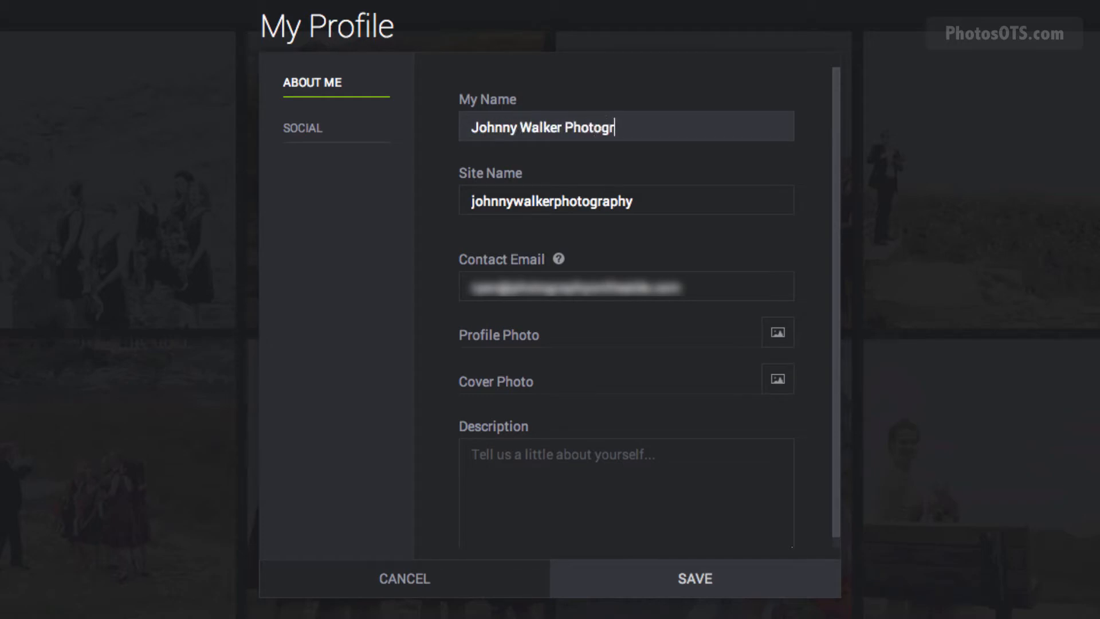
left_click(510, 197)
double_click(511, 197)
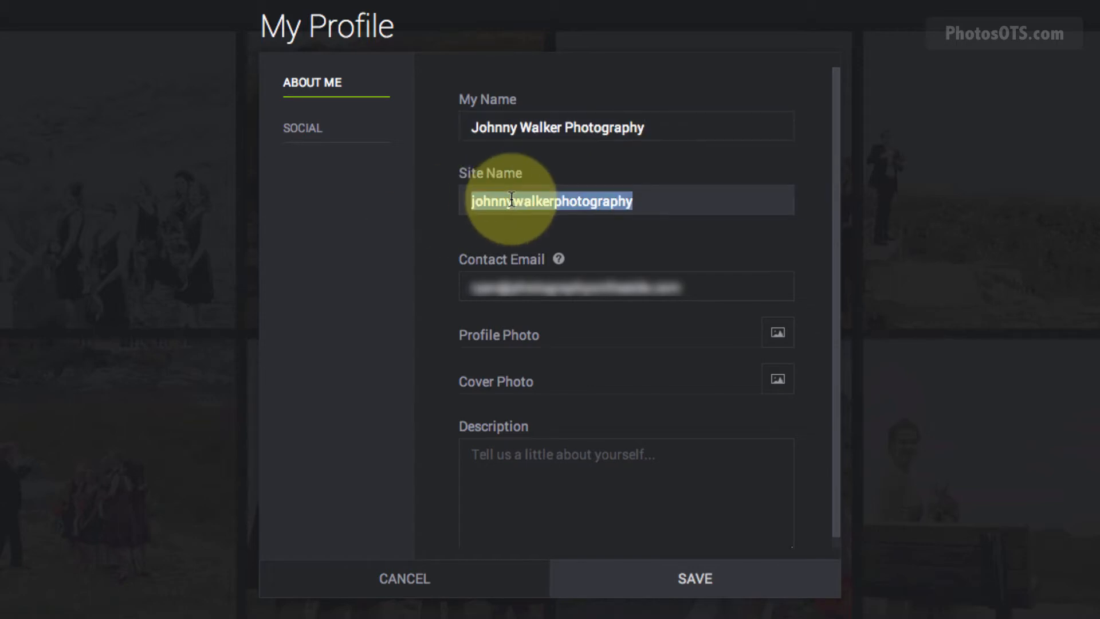
type("John")
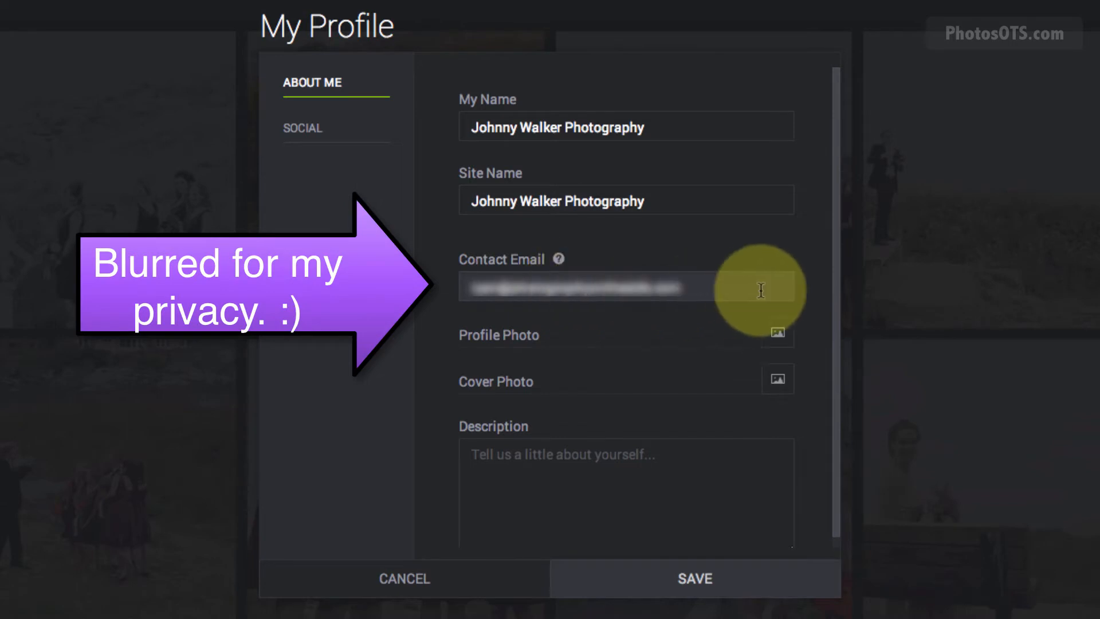
Replace the old contact e-mail with the new contact e-mail address.
left_click_drag(761, 290, 310, 272)
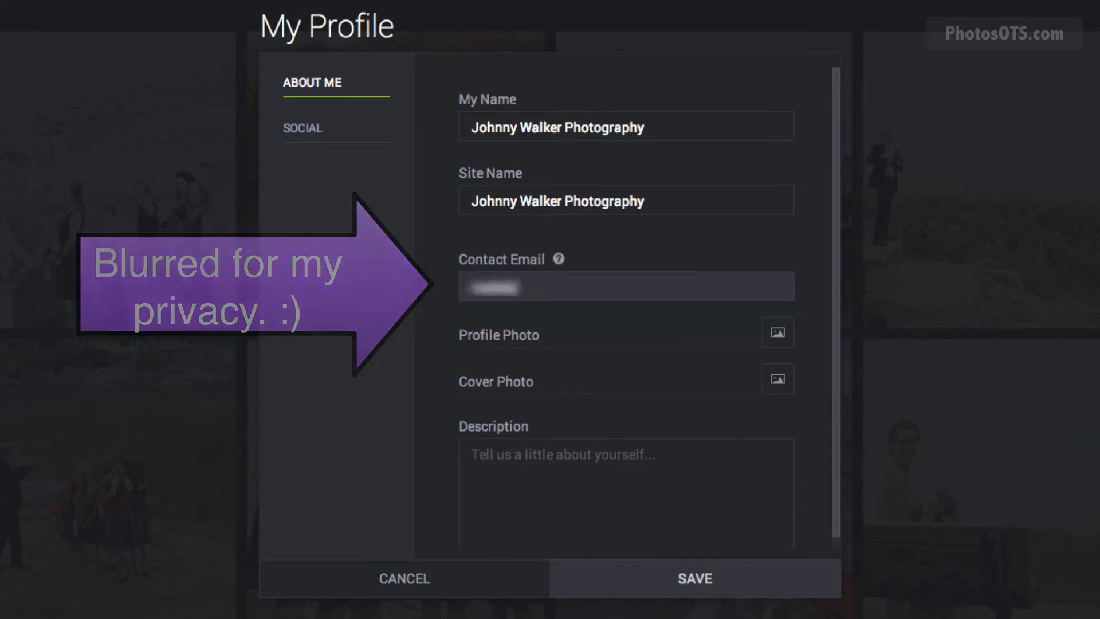
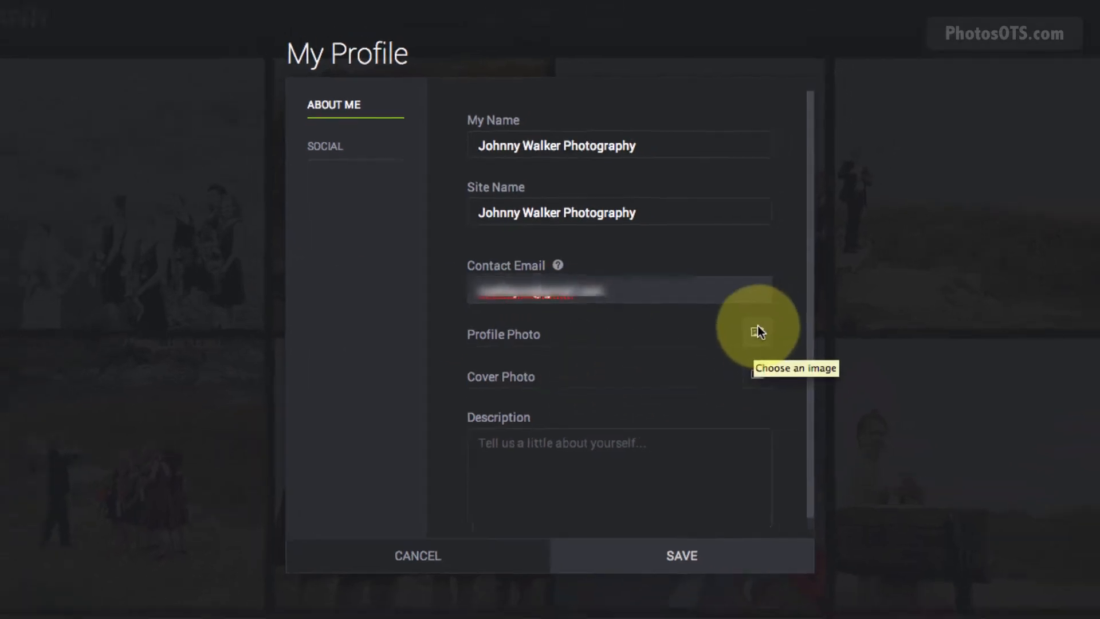
Pick Me.jpg from My SmugMug Site Files as the profile photo.
left_click(755, 331)
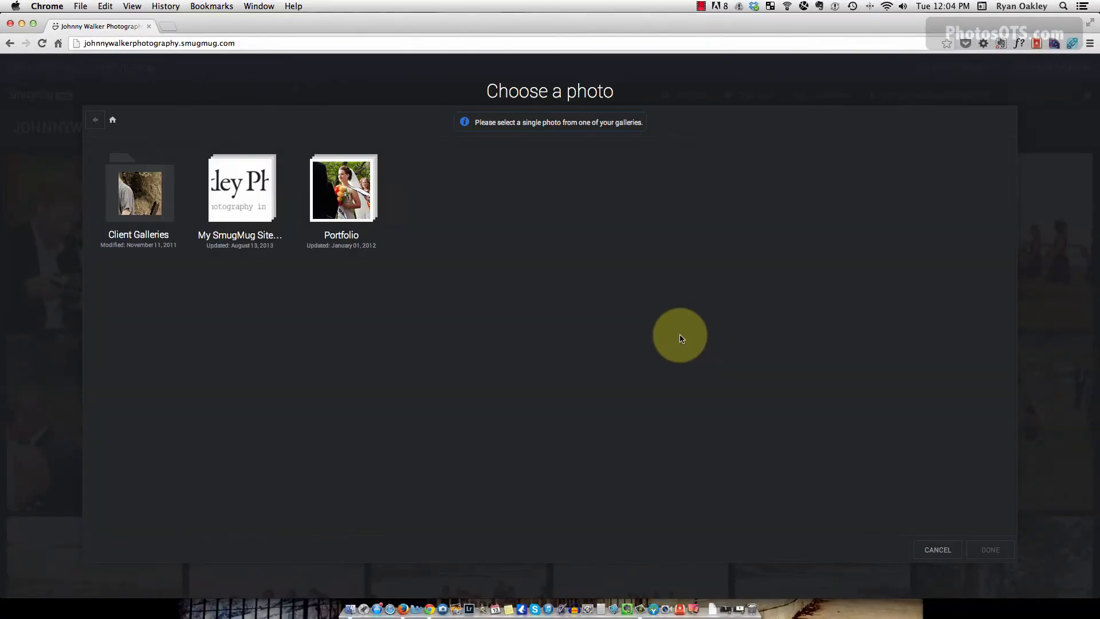
left_click(259, 204)
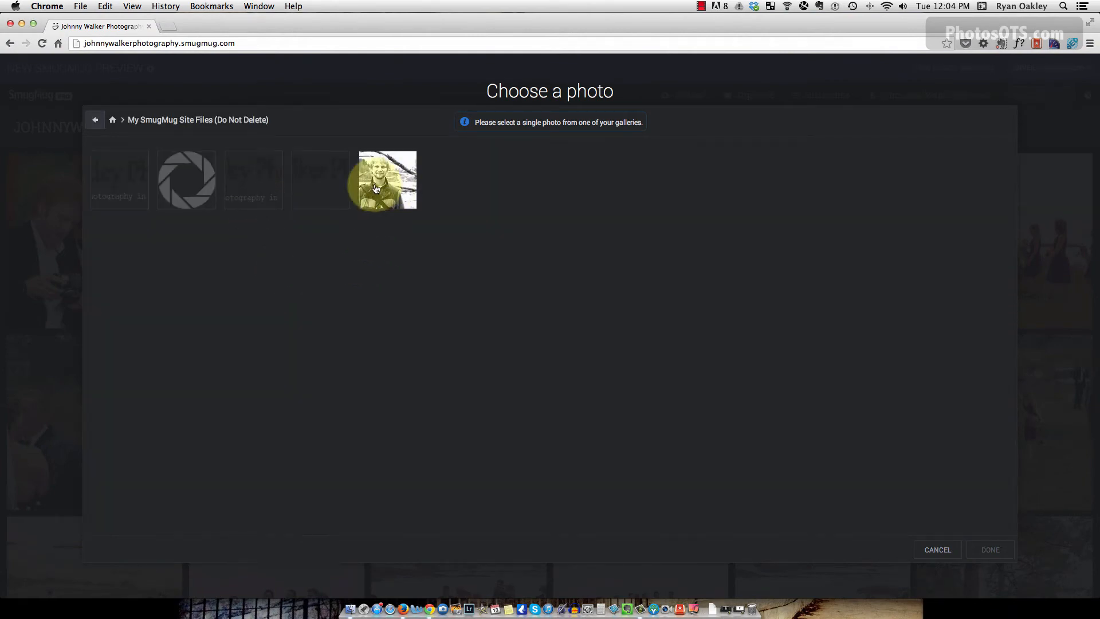
left_click(377, 192)
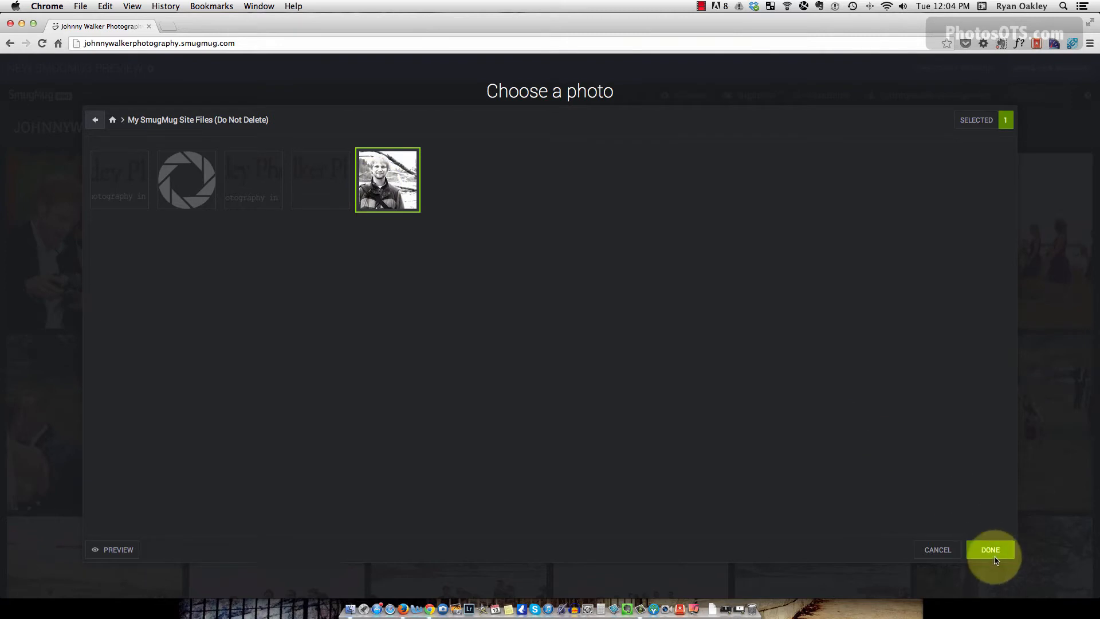
left_click(989, 548)
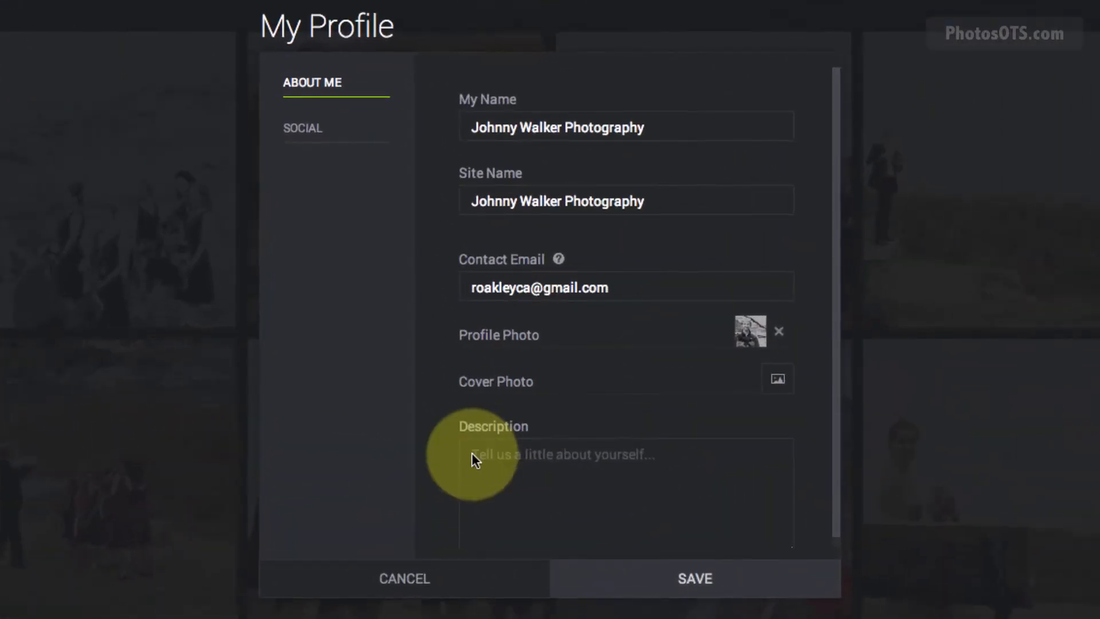
Enter 'Vancouver BC Portrait and Wedding Photographer' as the profile description and show the Social fields.
left_click(561, 461)
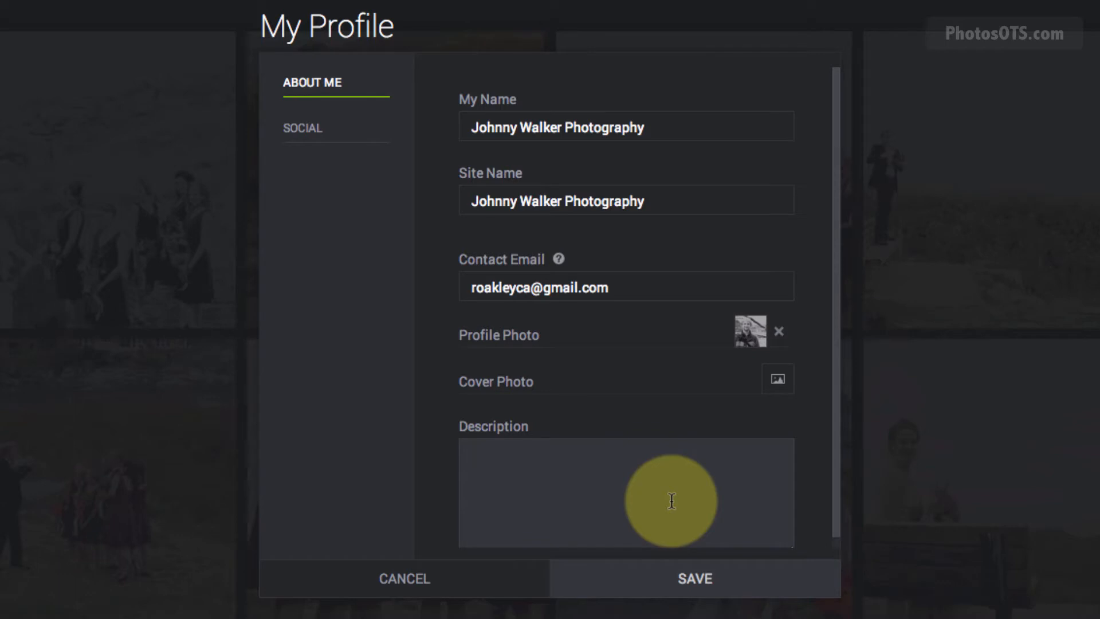
type("Va")
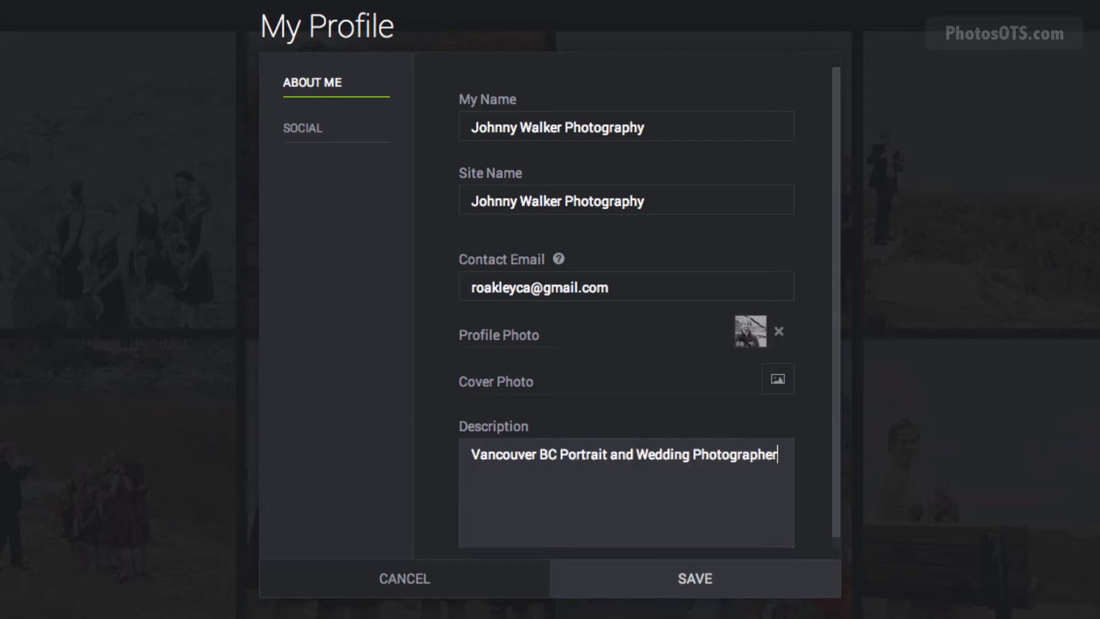
left_click(324, 139)
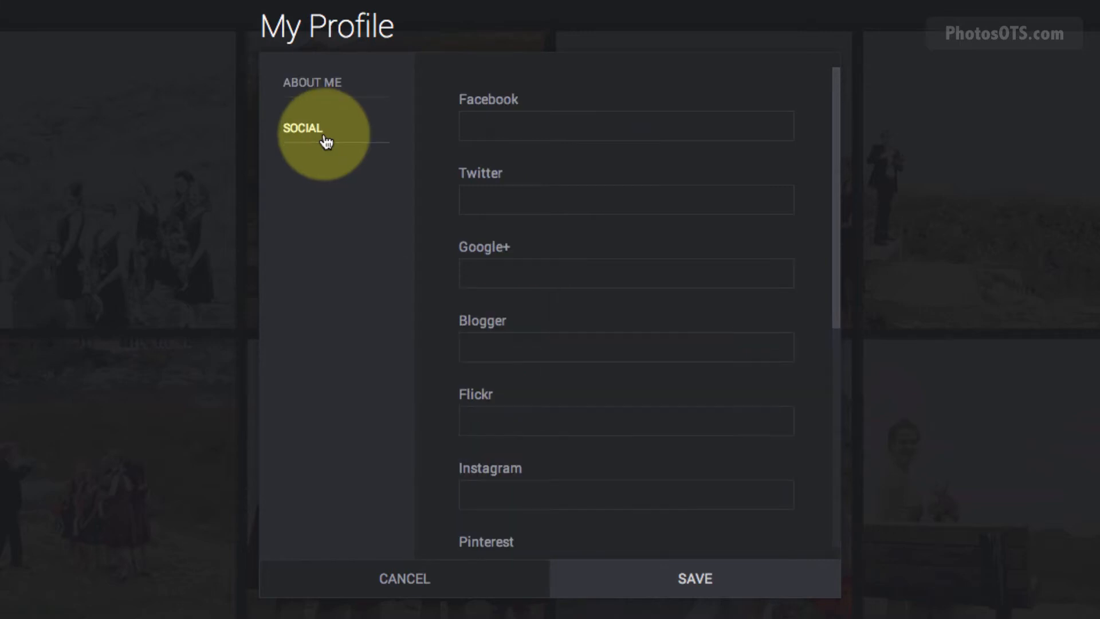
scroll(658, 435, "down", 5)
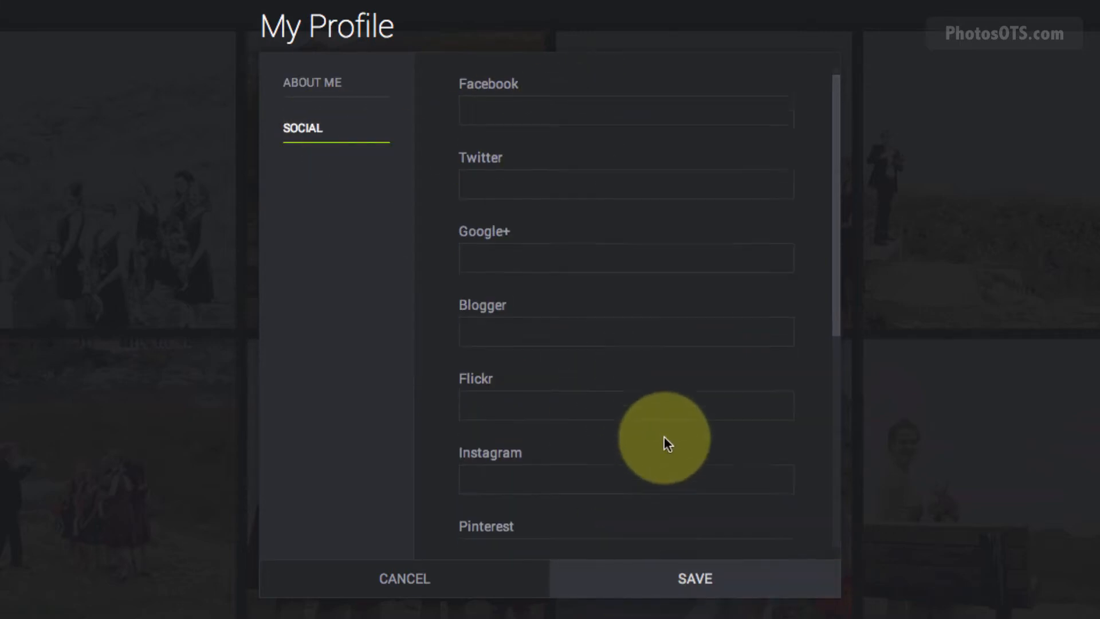
scroll(665, 438, "up", 5)
left_click(539, 120)
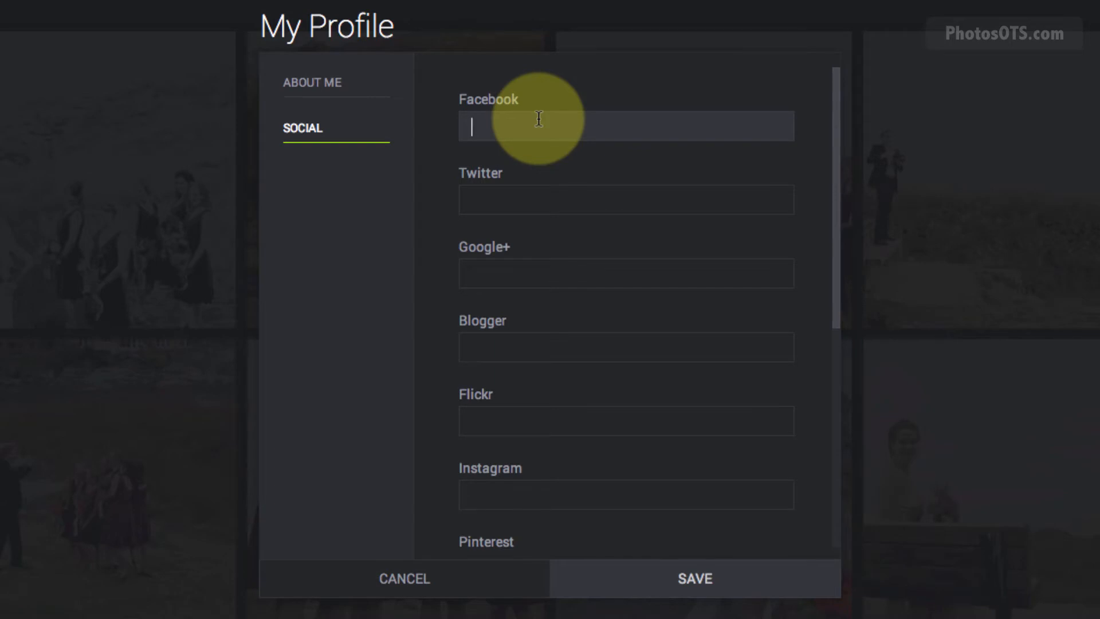
type("www.facebook.com")
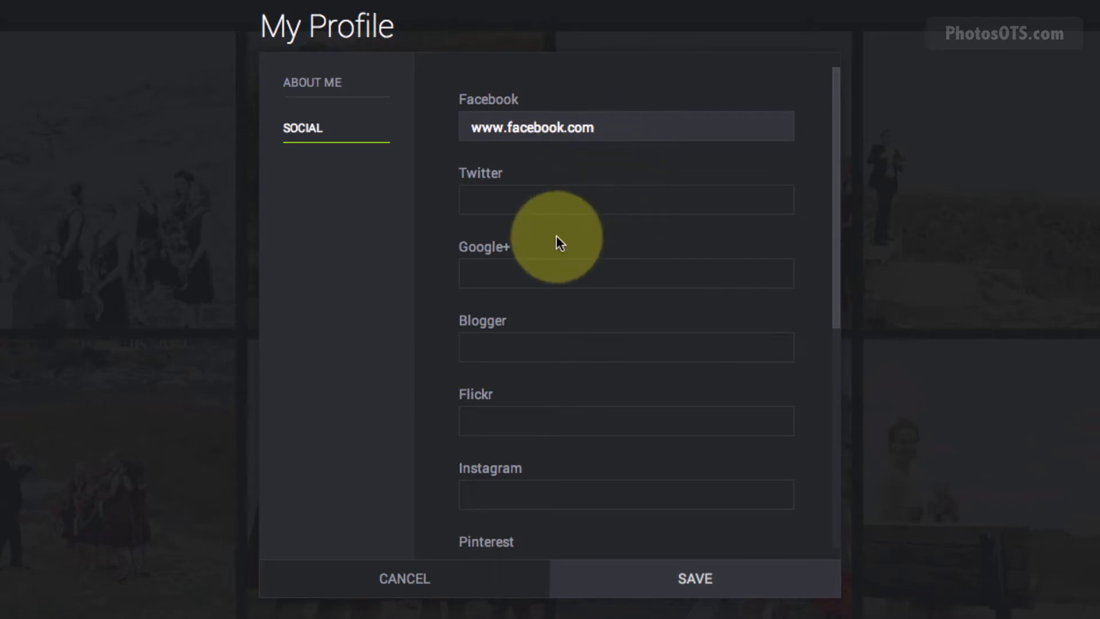
left_click(551, 200)
type("www.twitter.com")
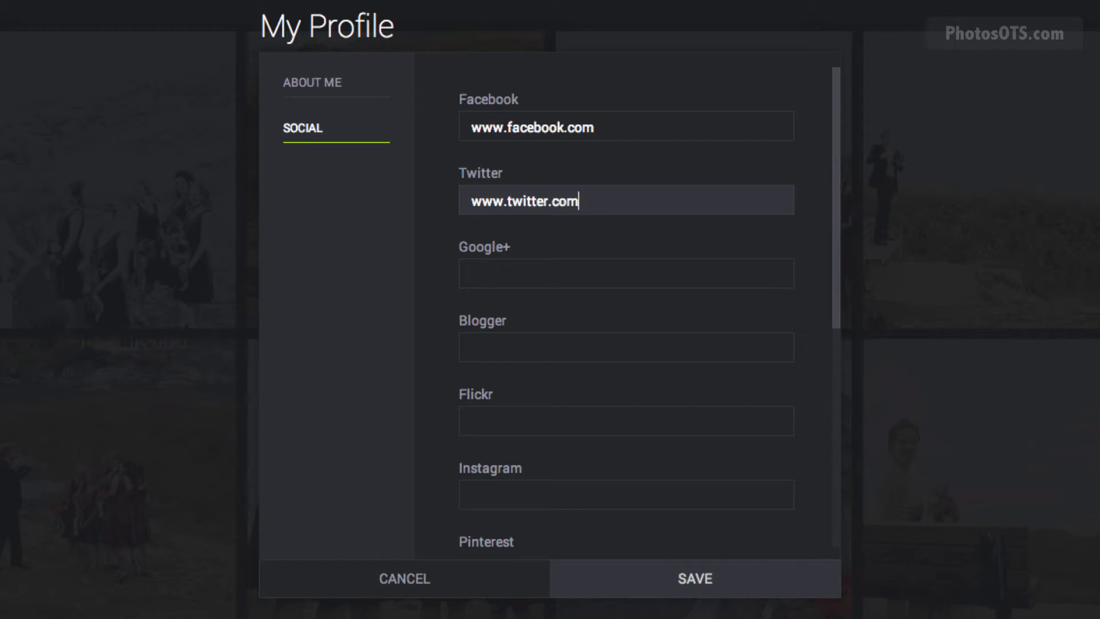
key("Tab")
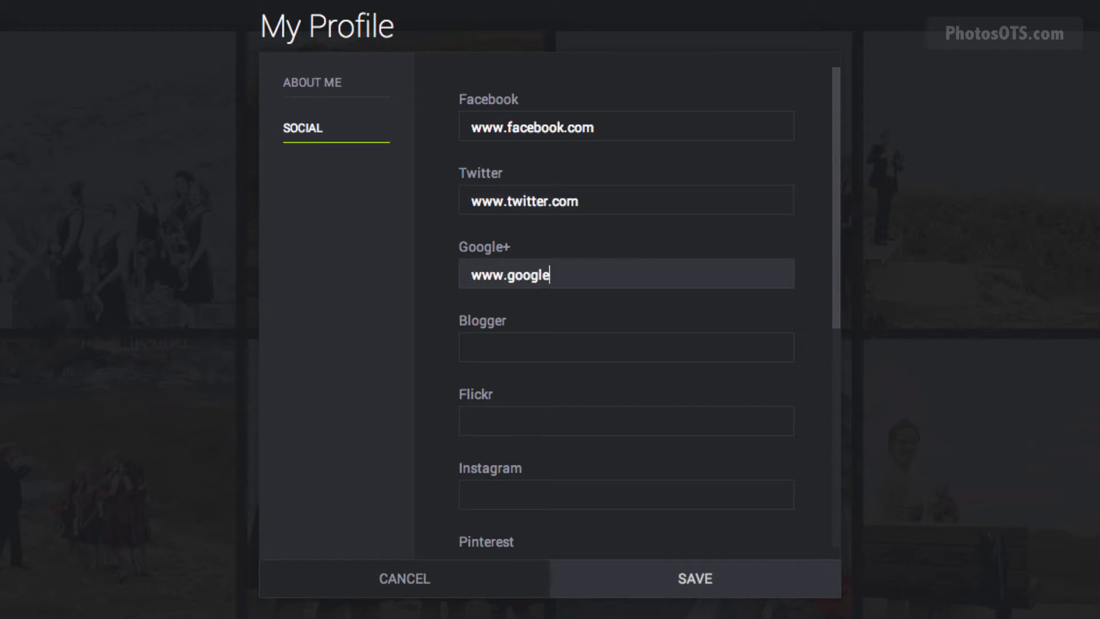
left_click(555, 494)
type("www.instagram.com")
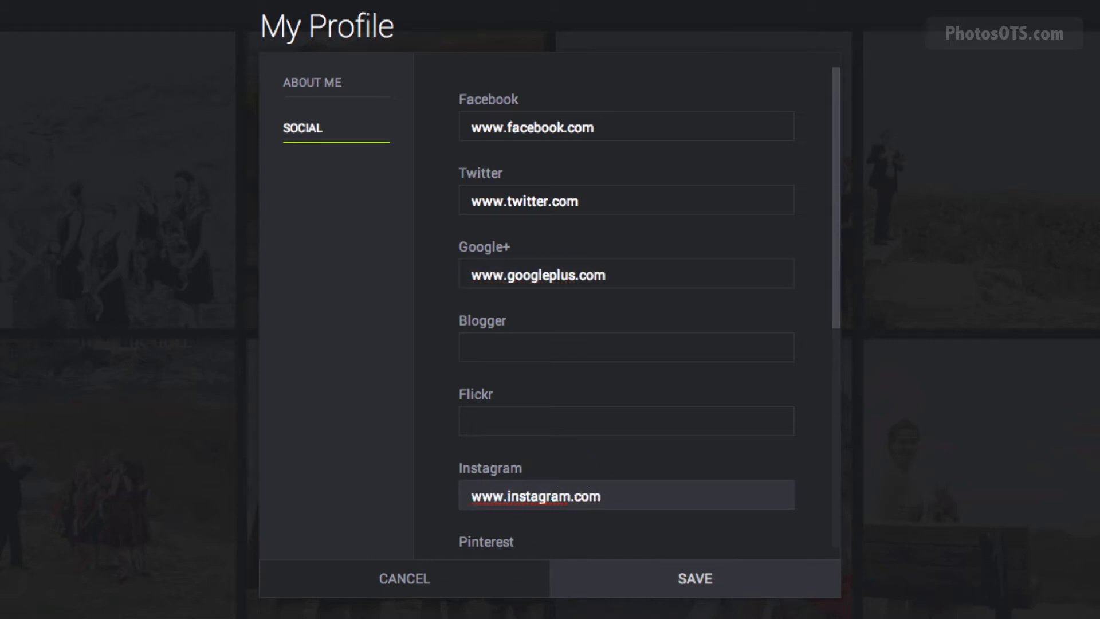
scroll(648, 462, "down", 5)
left_click(541, 264)
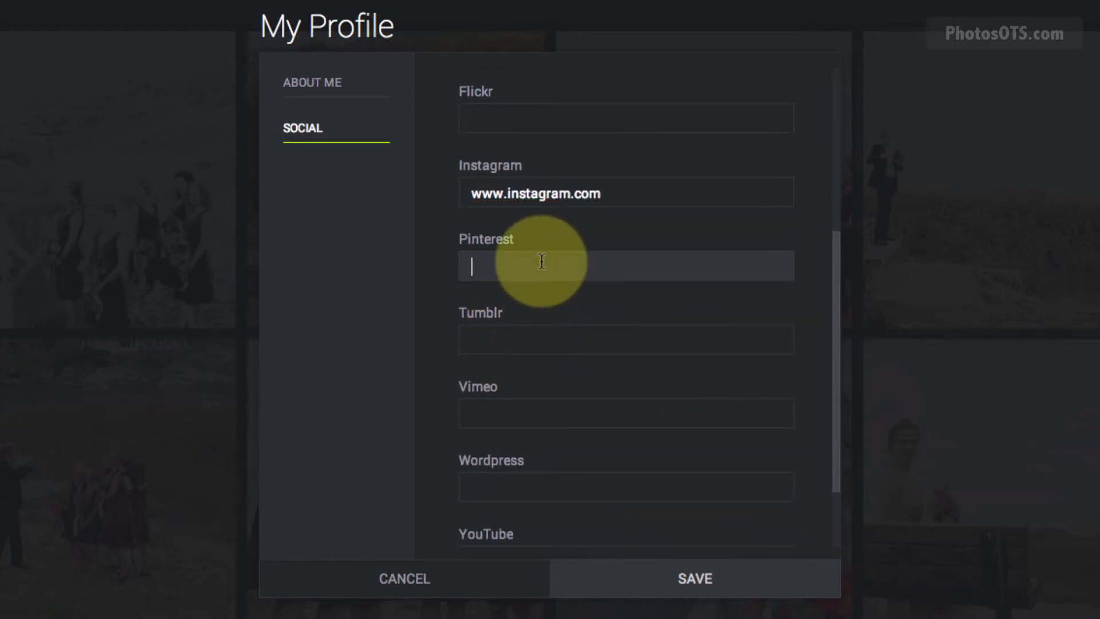
type("www")
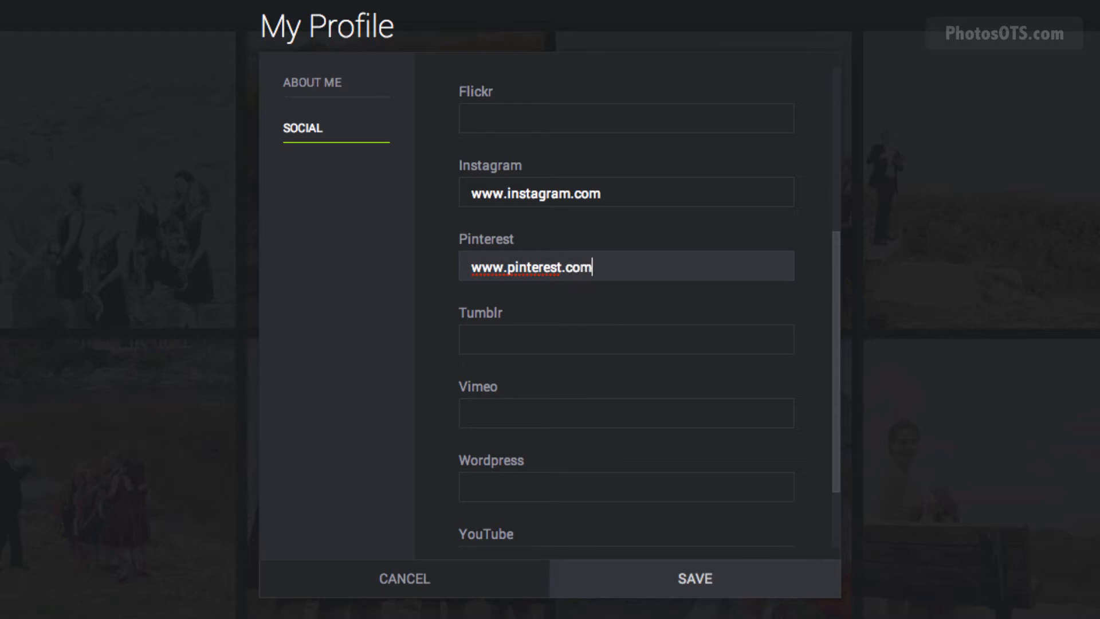
type(".pinterest.com")
scroll(621, 464, "down", 2)
scroll(621, 463, "up", 6)
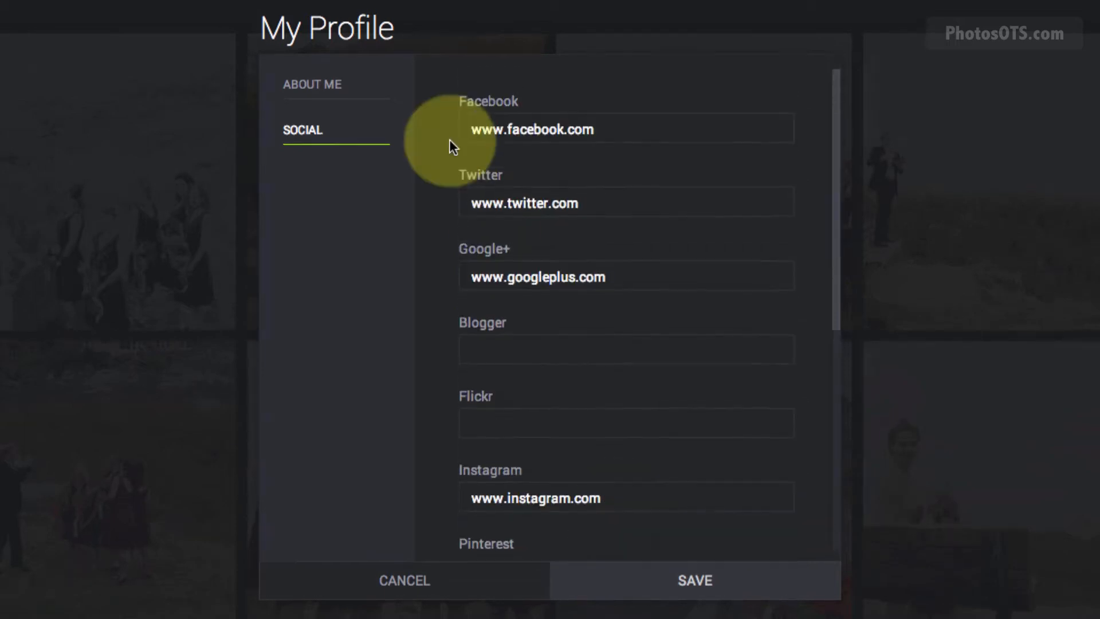
left_click(697, 579)
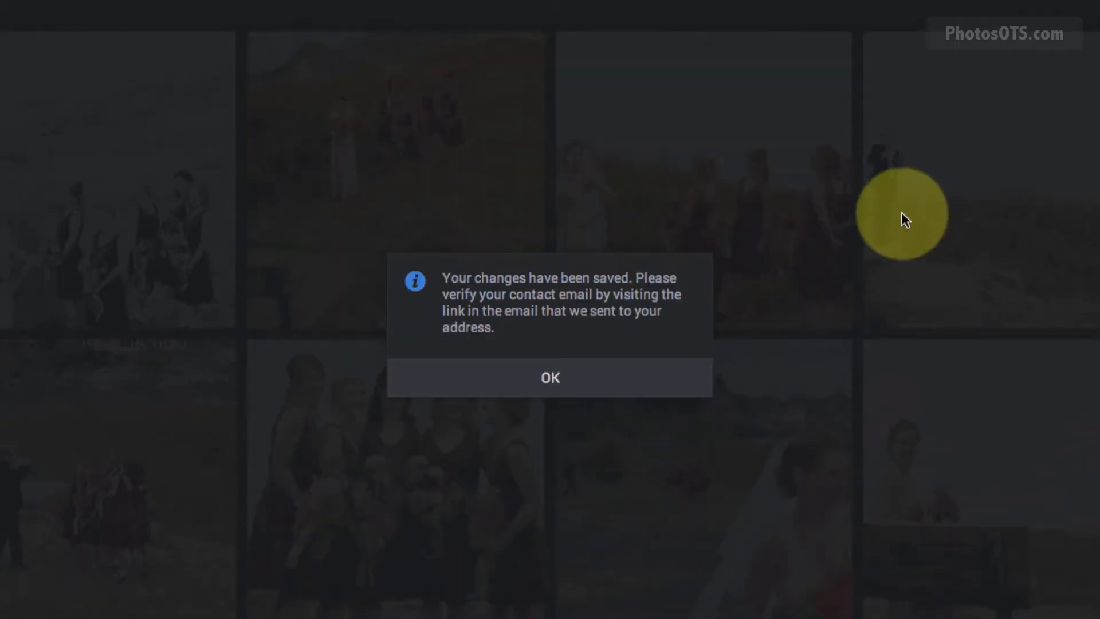
Dismiss the profile-changes-saved confirmation with OK.
left_click(578, 388)
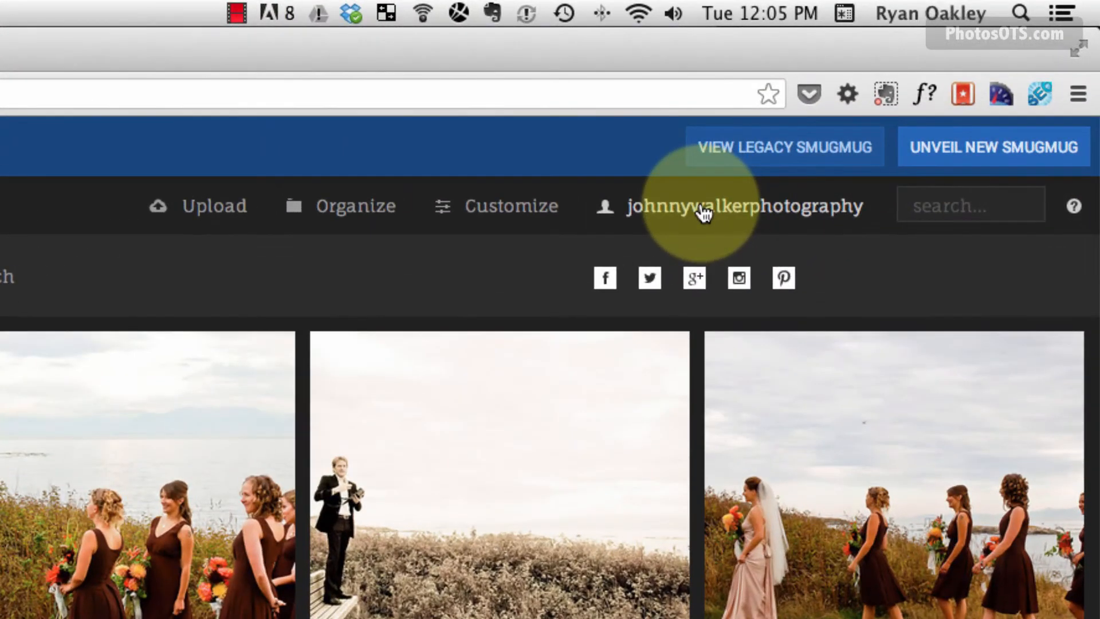
Open Customize Site and select Entire Site in the page list after briefly checking Homepage.
mouse_move(508, 206)
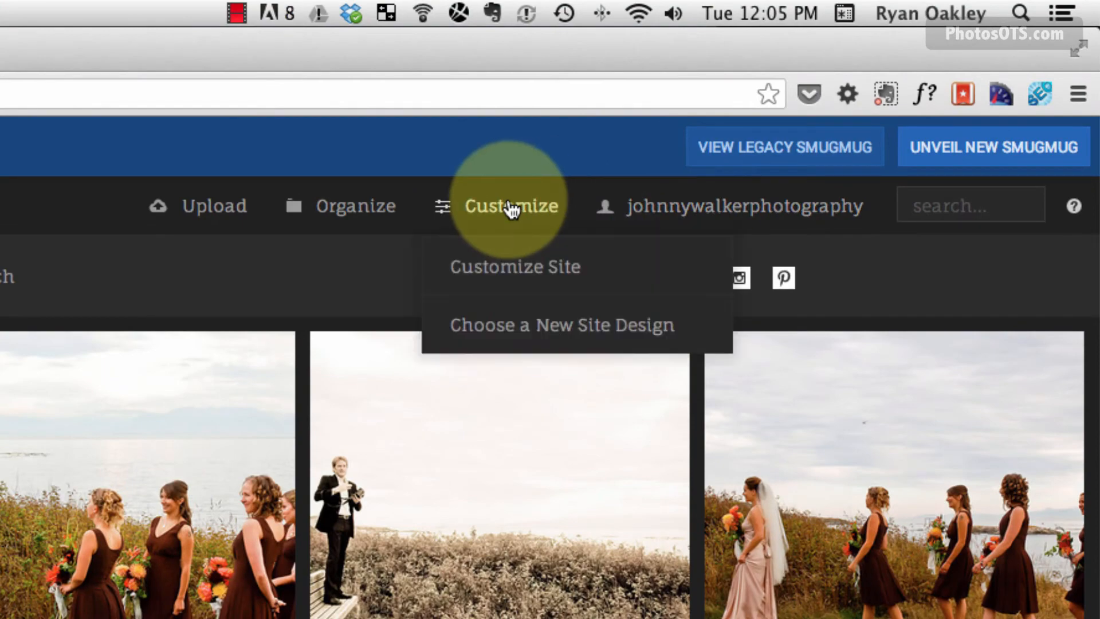
left_click(509, 269)
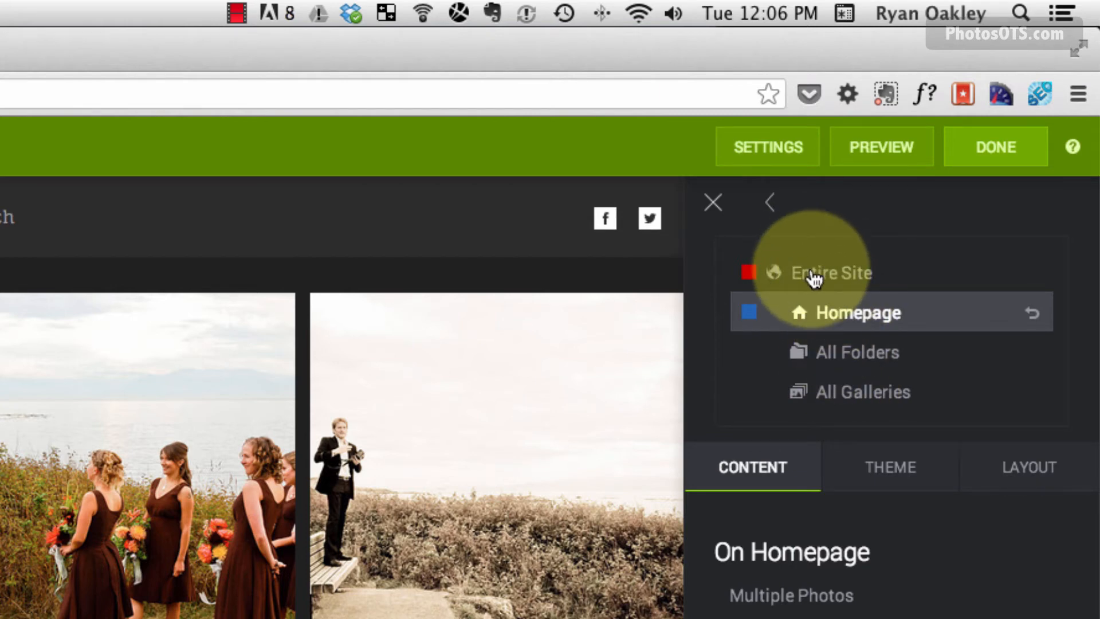
left_click(814, 279)
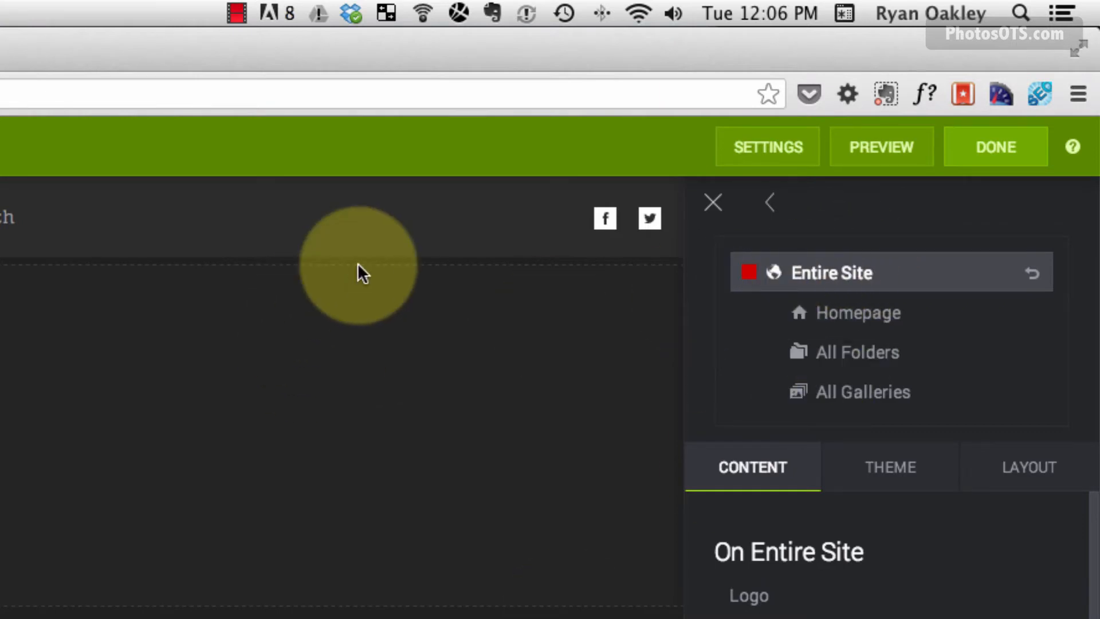
left_click(852, 320)
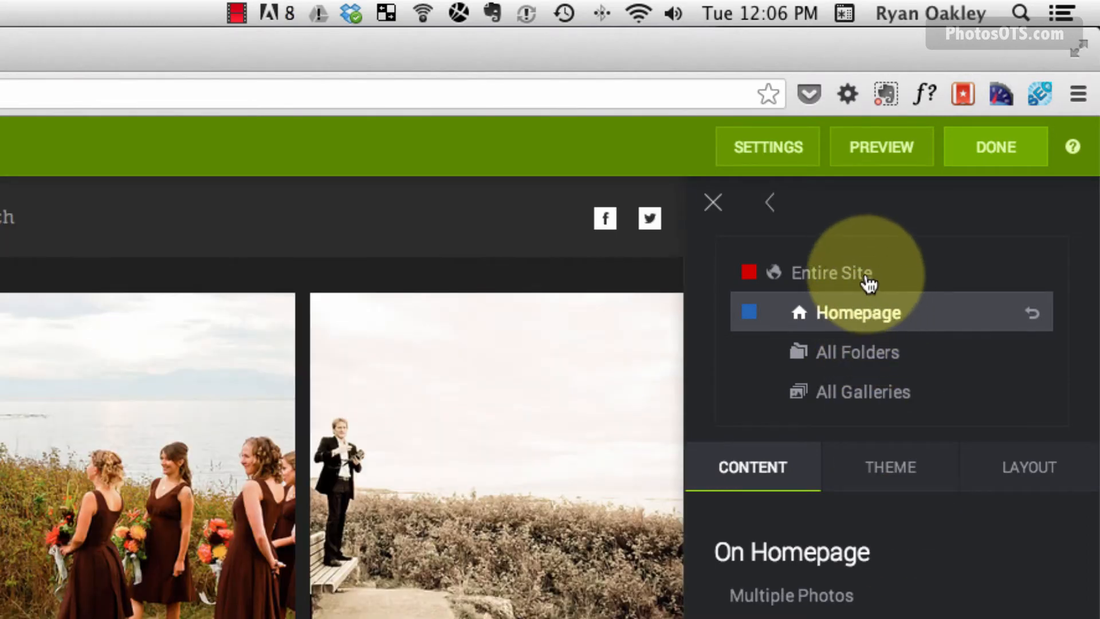
left_click(846, 281)
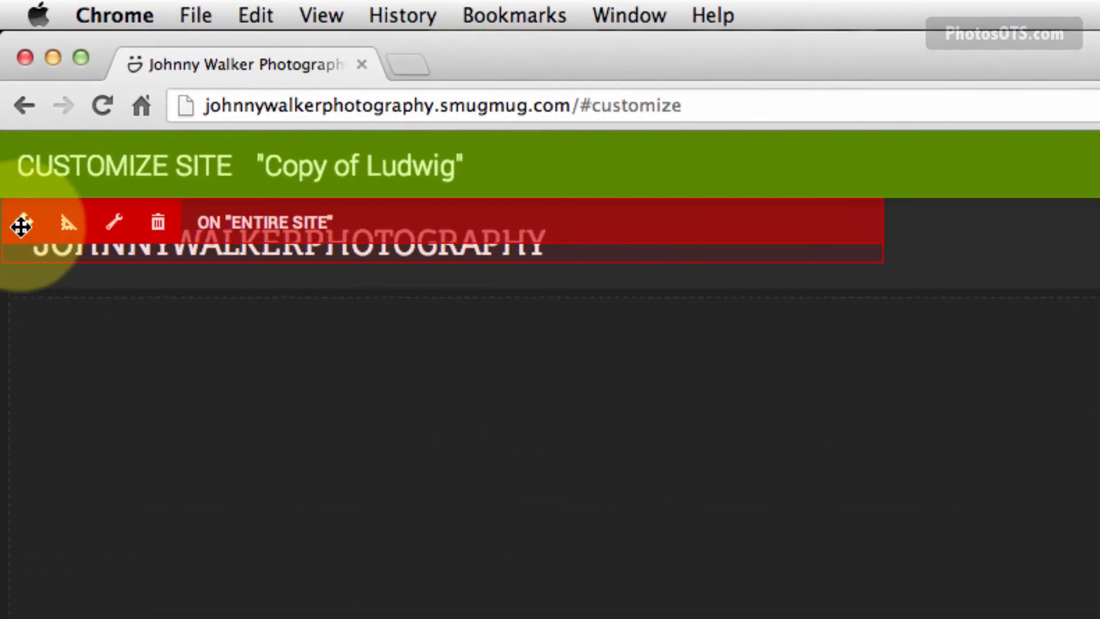
Drag the Logo block to a new position in the header.
left_click_drag(16, 235, 832, 221)
left_click_drag(761, 202, 1099, 190)
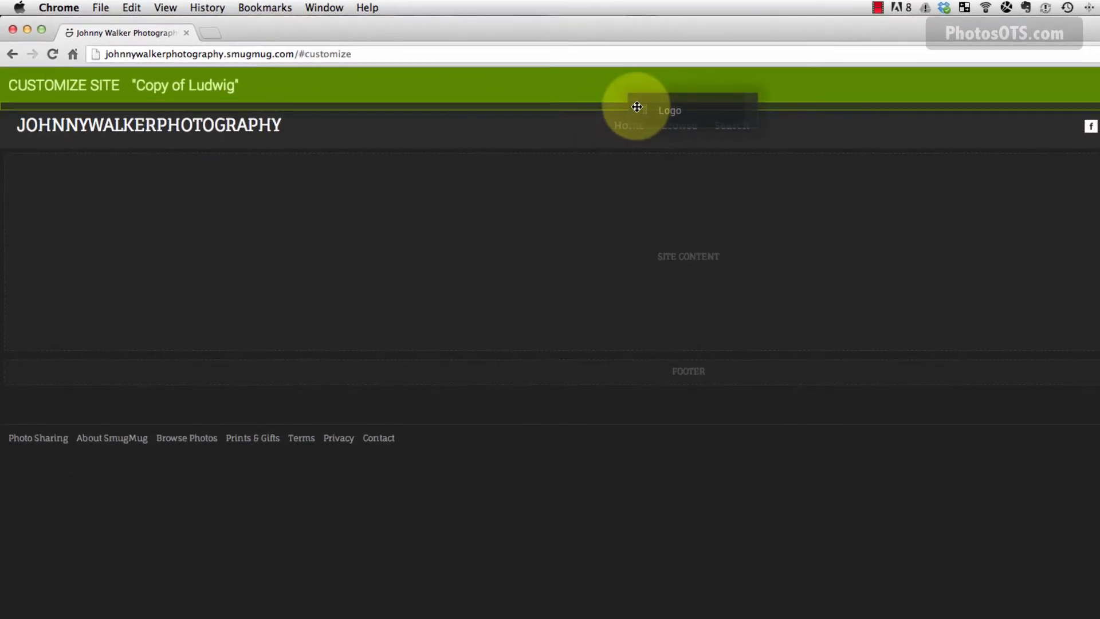
left_click_drag(636, 107, 639, 108)
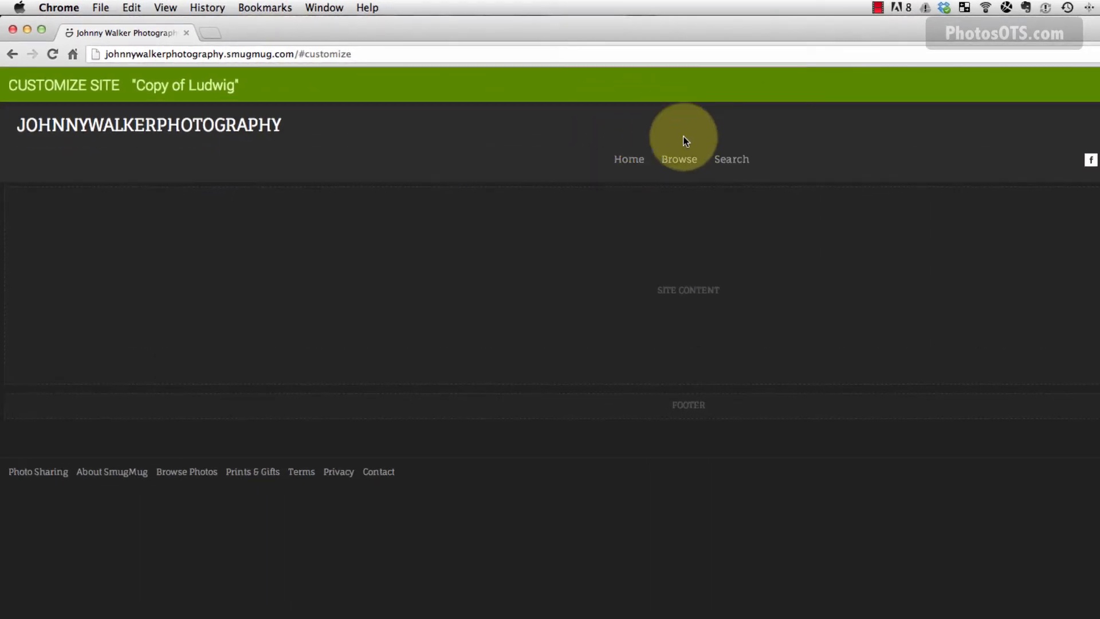
Move the Social Icons block above the logo.
mouse_move(719, 177)
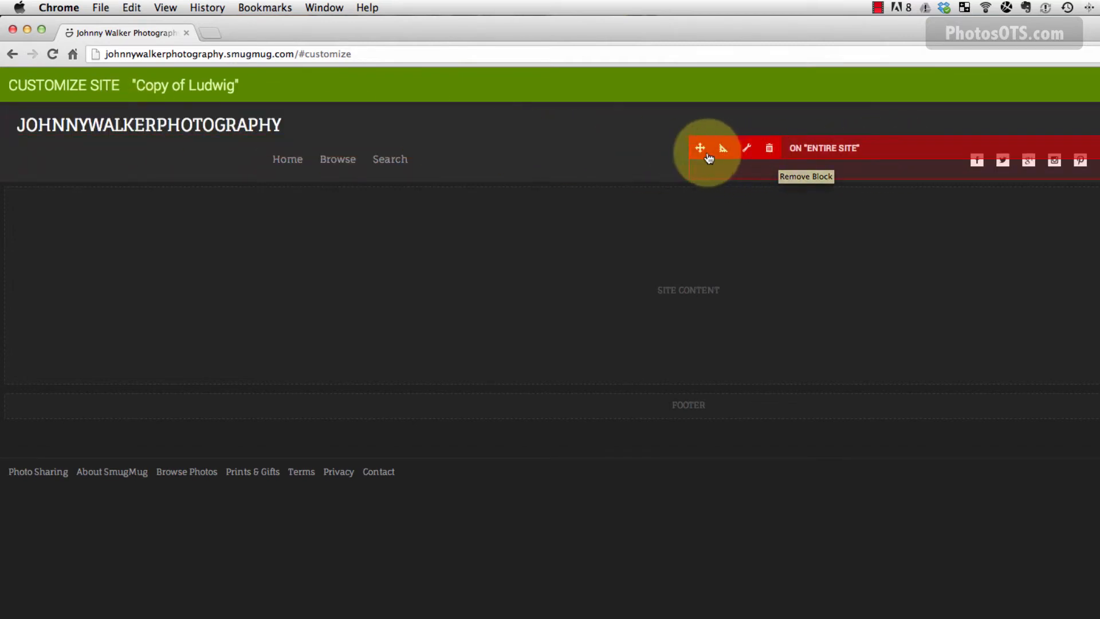
left_click_drag(697, 147, 268, 138)
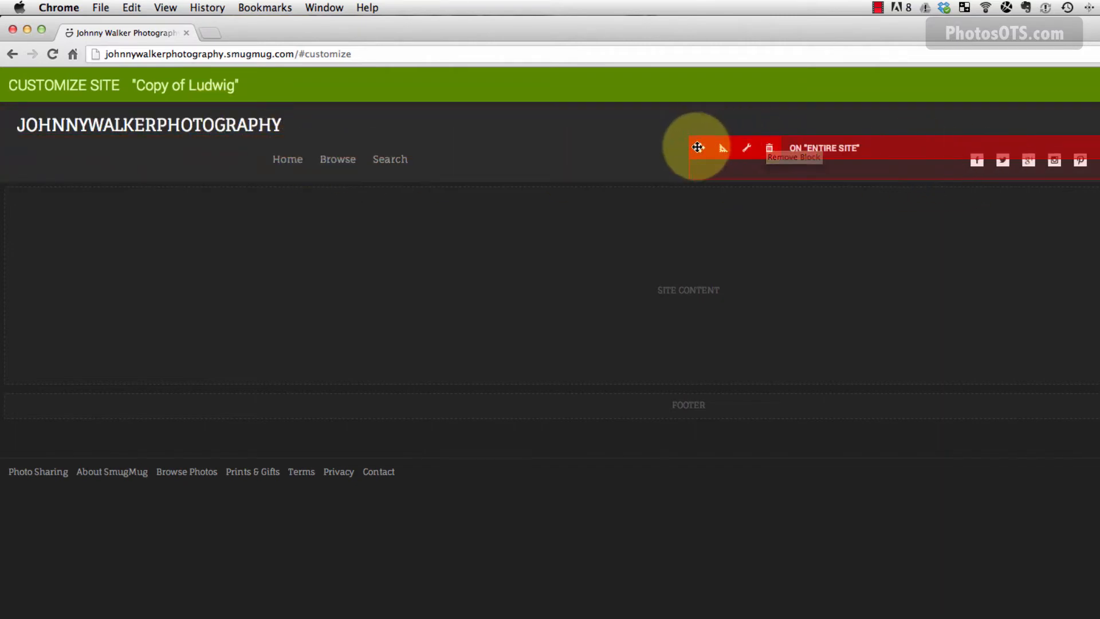
left_click_drag(699, 147, 673, 112)
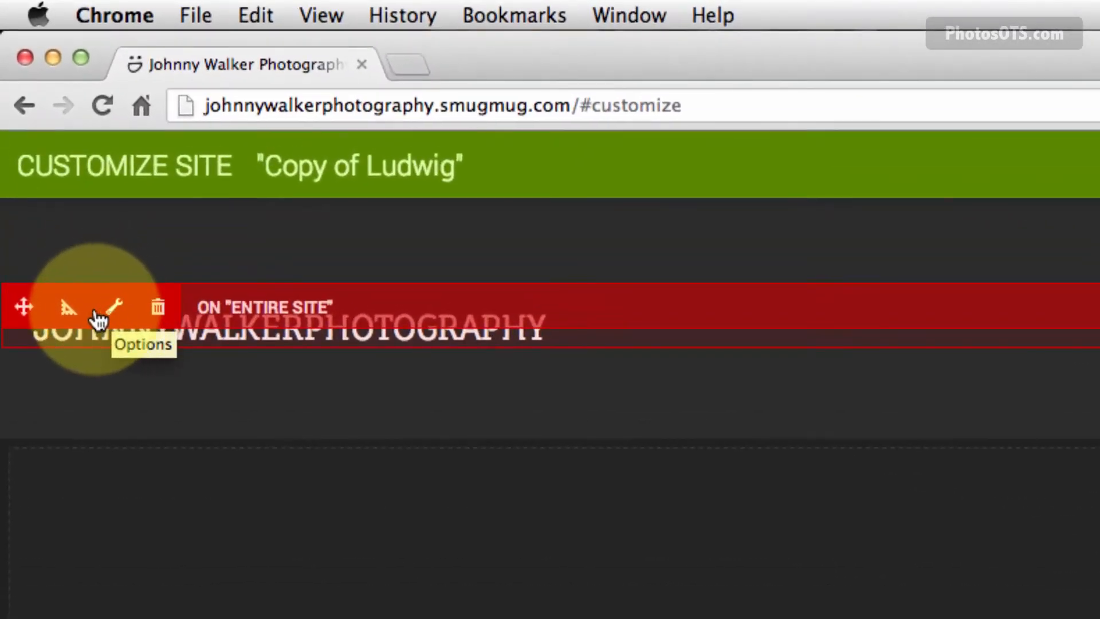
Change the logo text to 'Johnny Walker Photography', center-align it, and apply without an image.
left_click(117, 317)
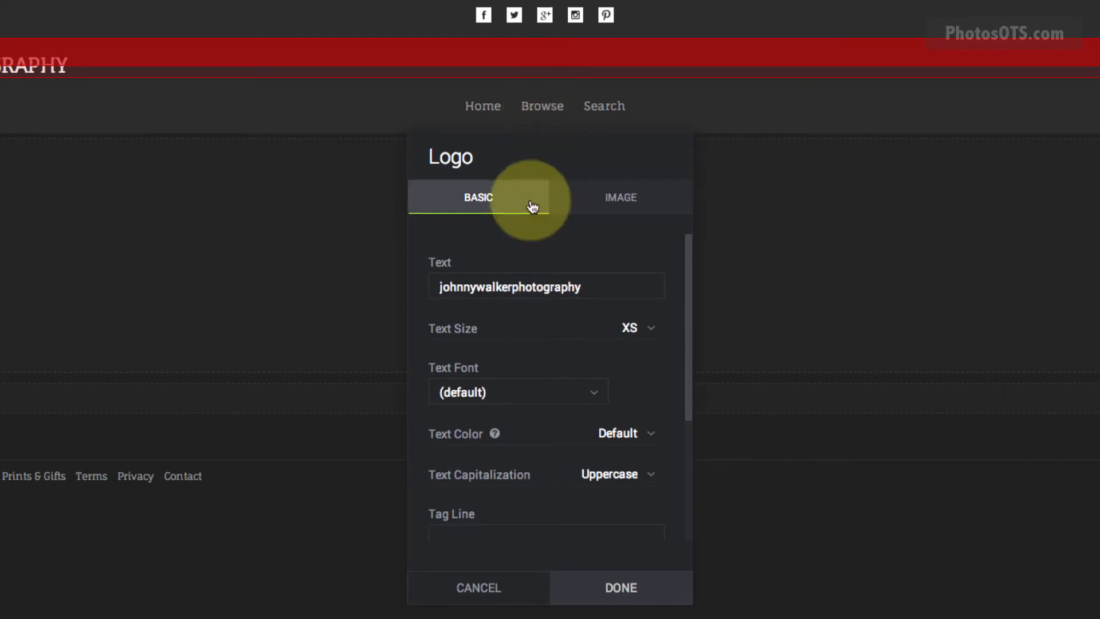
double_click(534, 292)
type("oh")
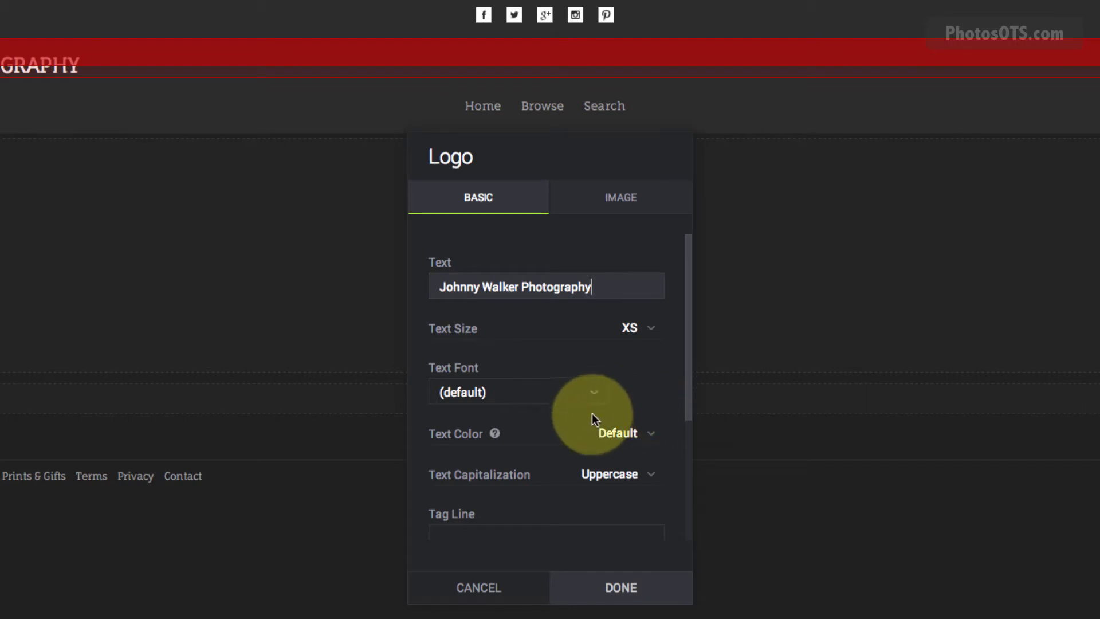
scroll(644, 502, "down", 2)
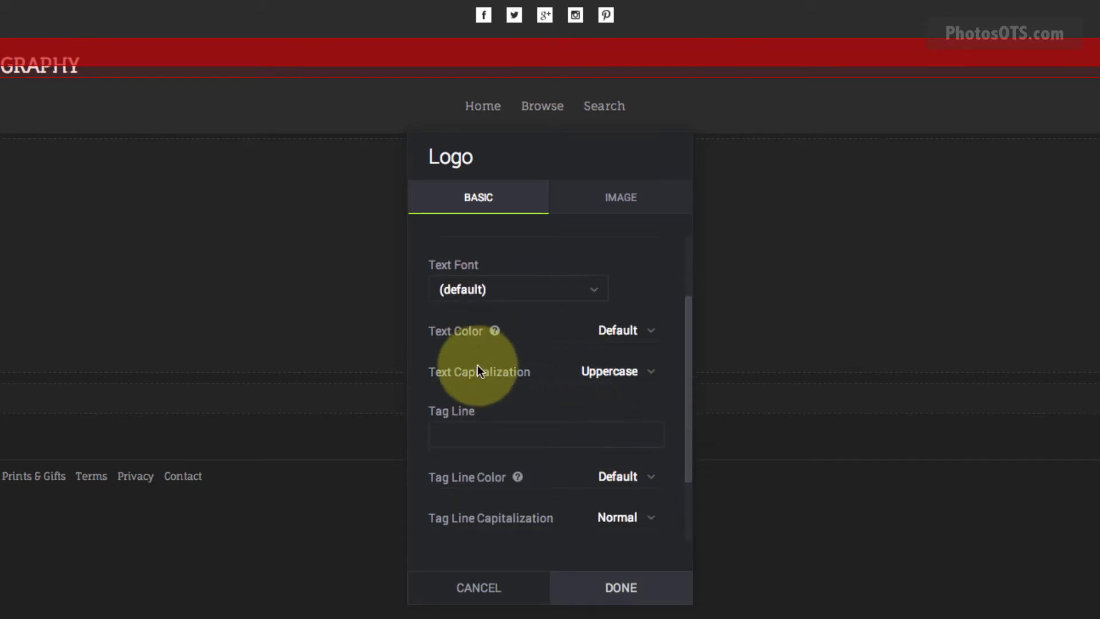
scroll(580, 530, "down", 1)
scroll(587, 522, "down", 2)
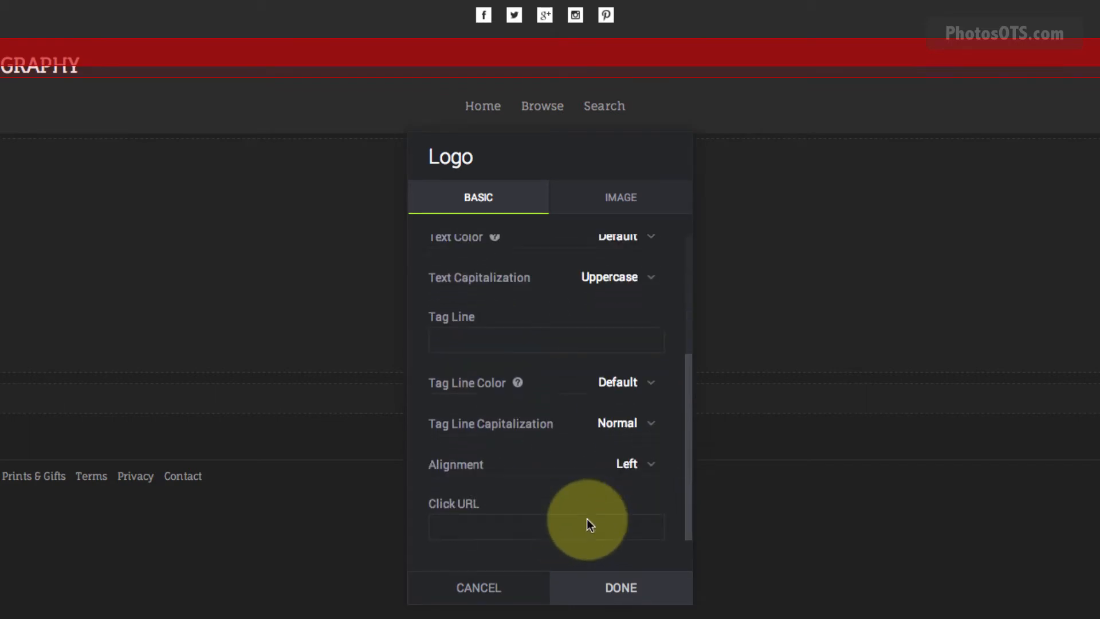
left_click(623, 464)
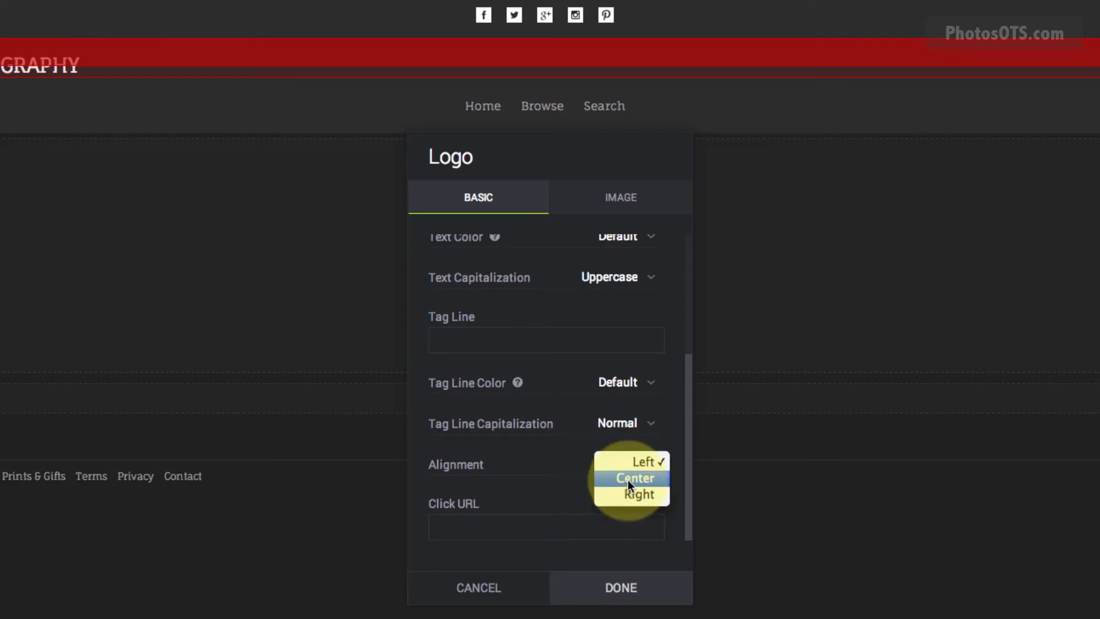
left_click(627, 479)
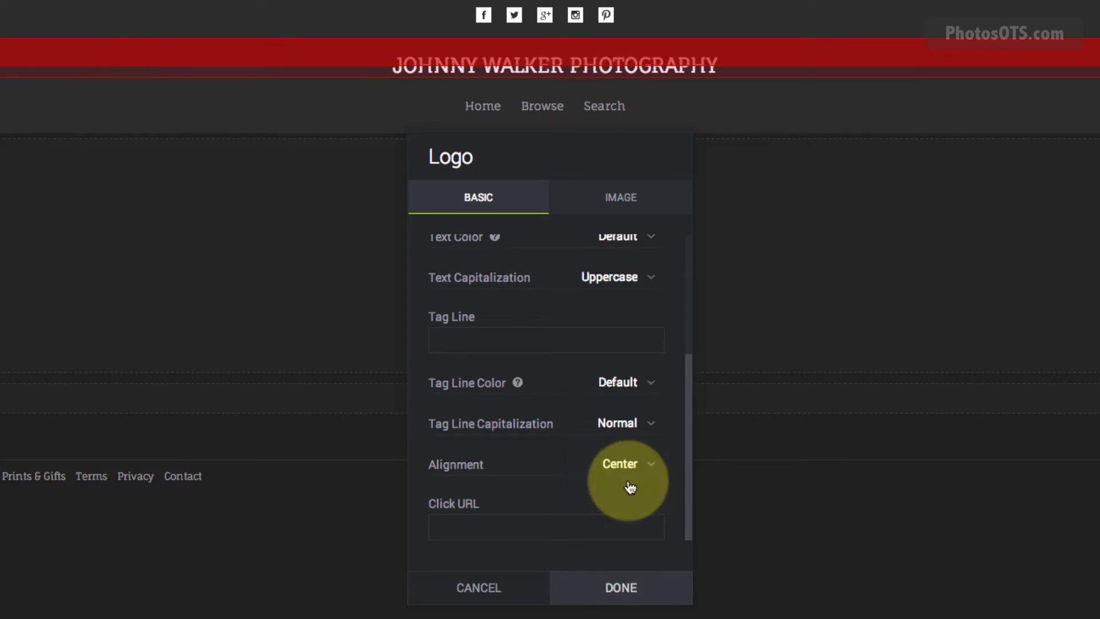
scroll(645, 479, "up", 4)
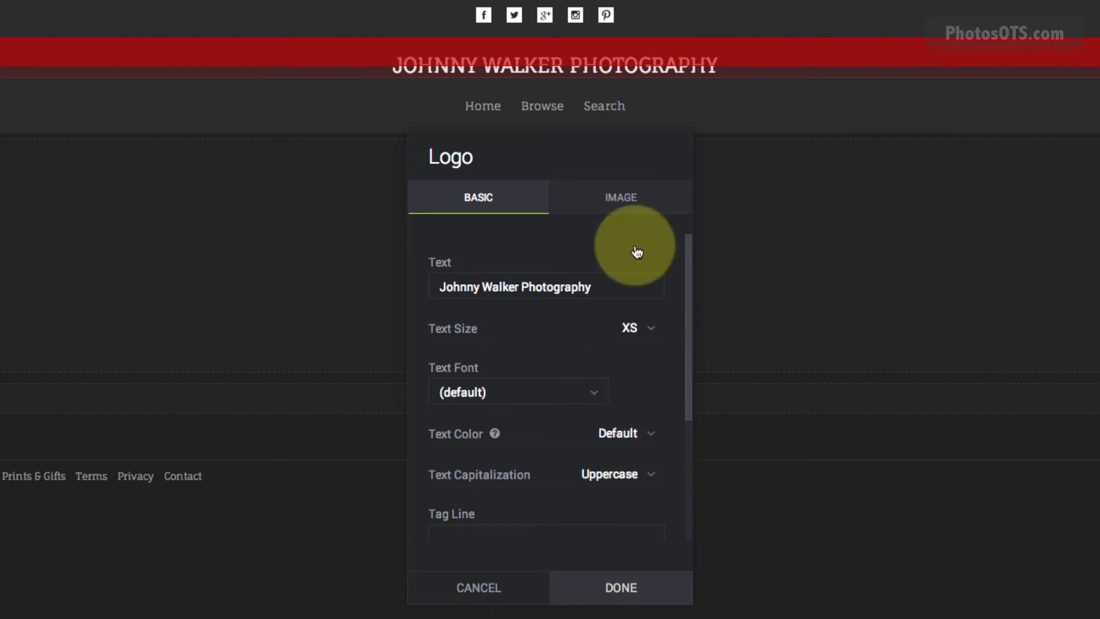
left_click(626, 205)
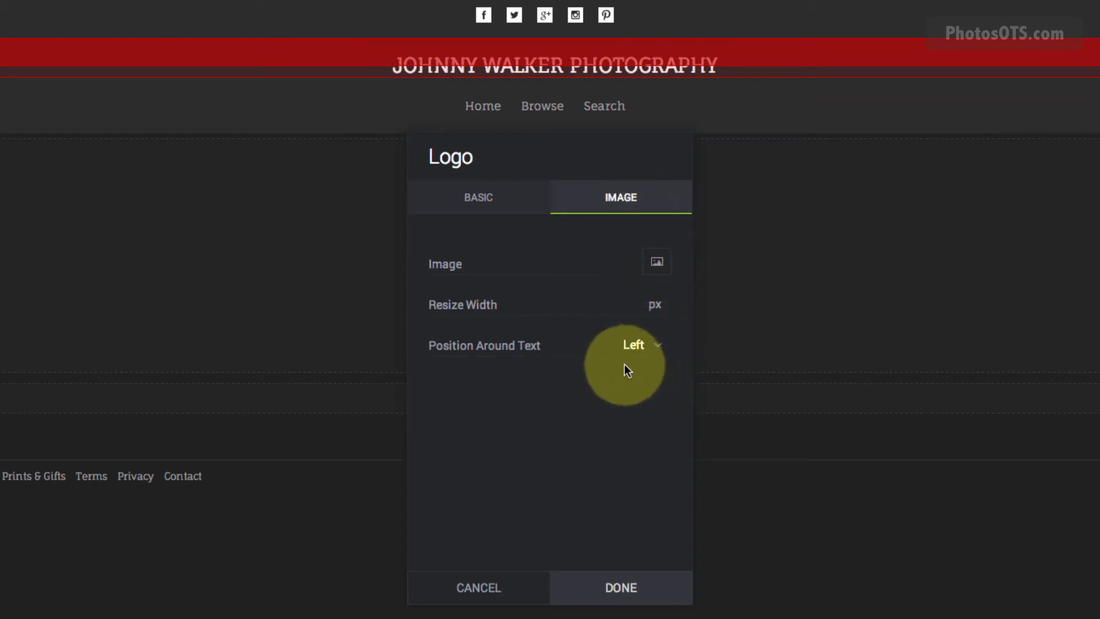
left_click(515, 196)
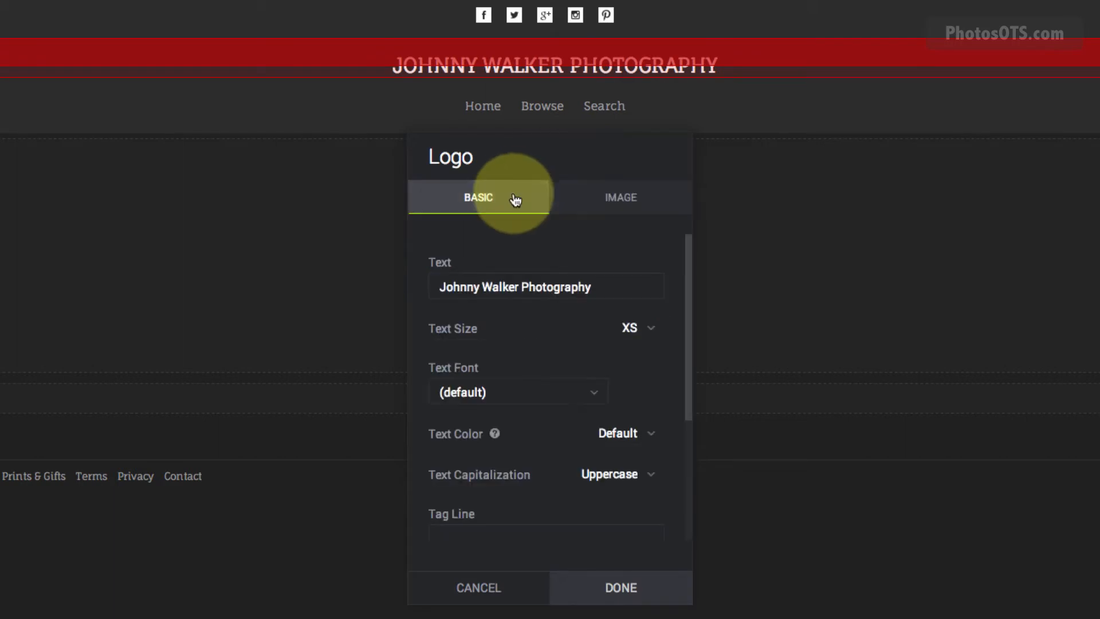
left_click(610, 590)
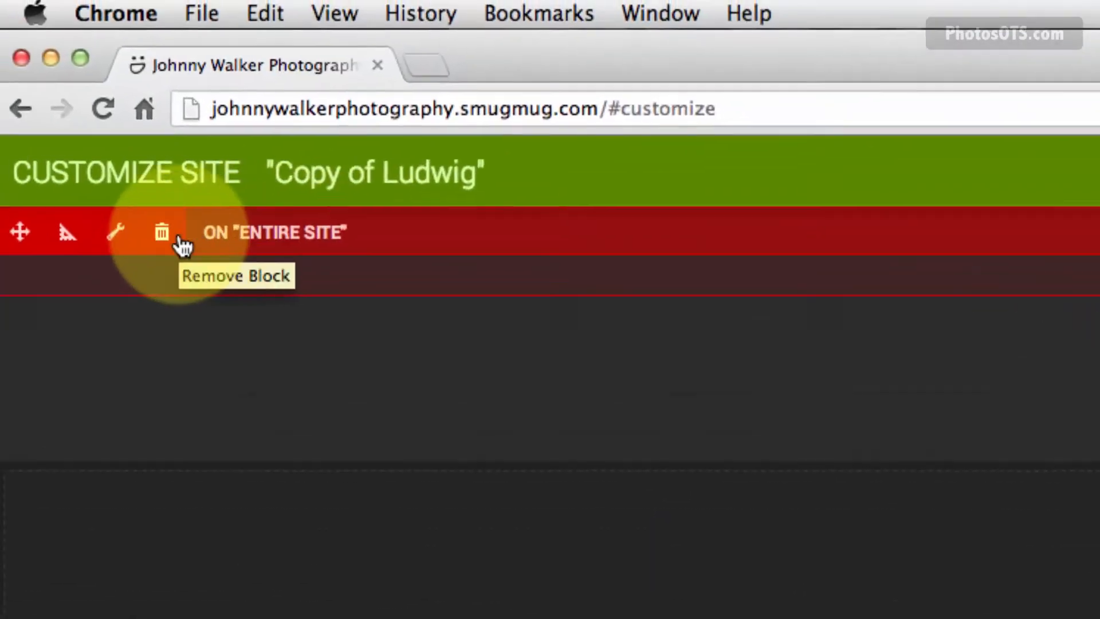
Make the social icons small, horizontal, centered circle icons.
left_click(117, 232)
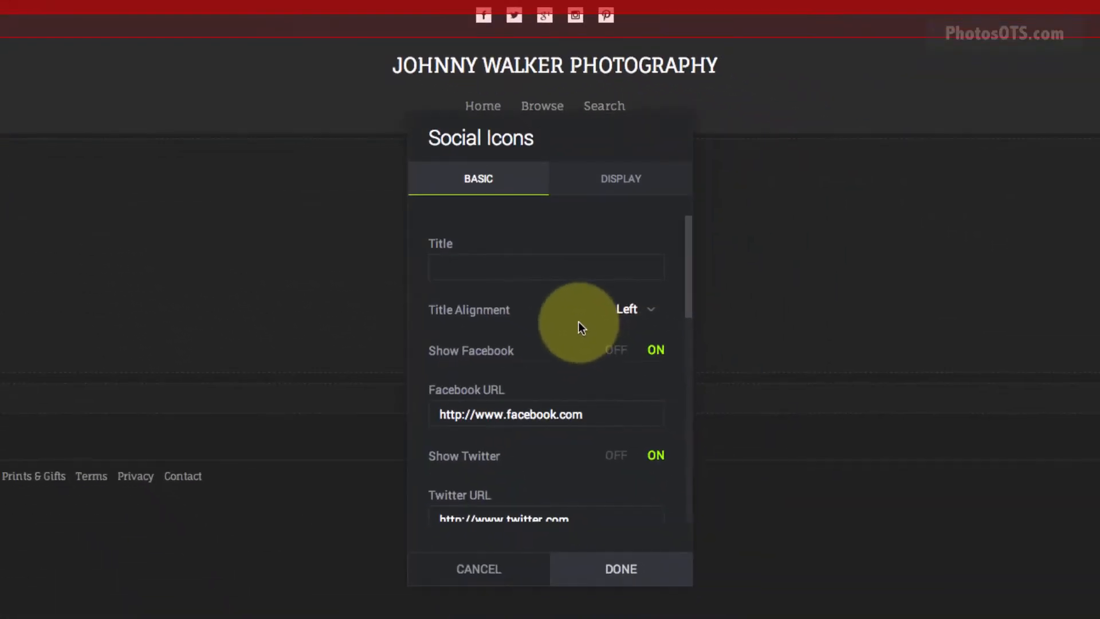
left_click(628, 176)
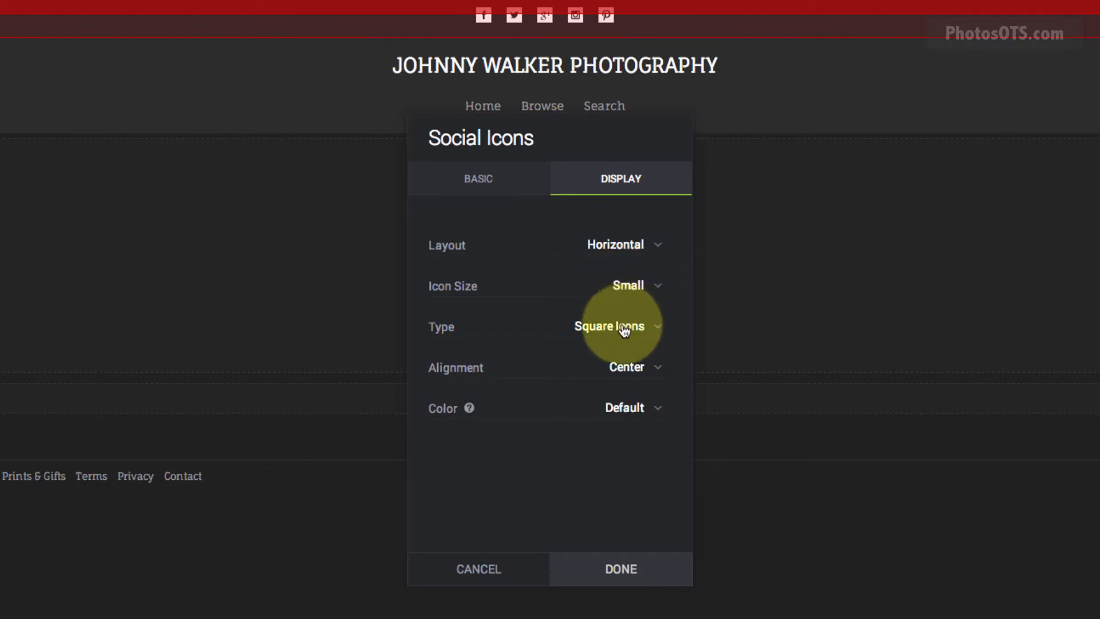
left_click(601, 327)
left_click(608, 310)
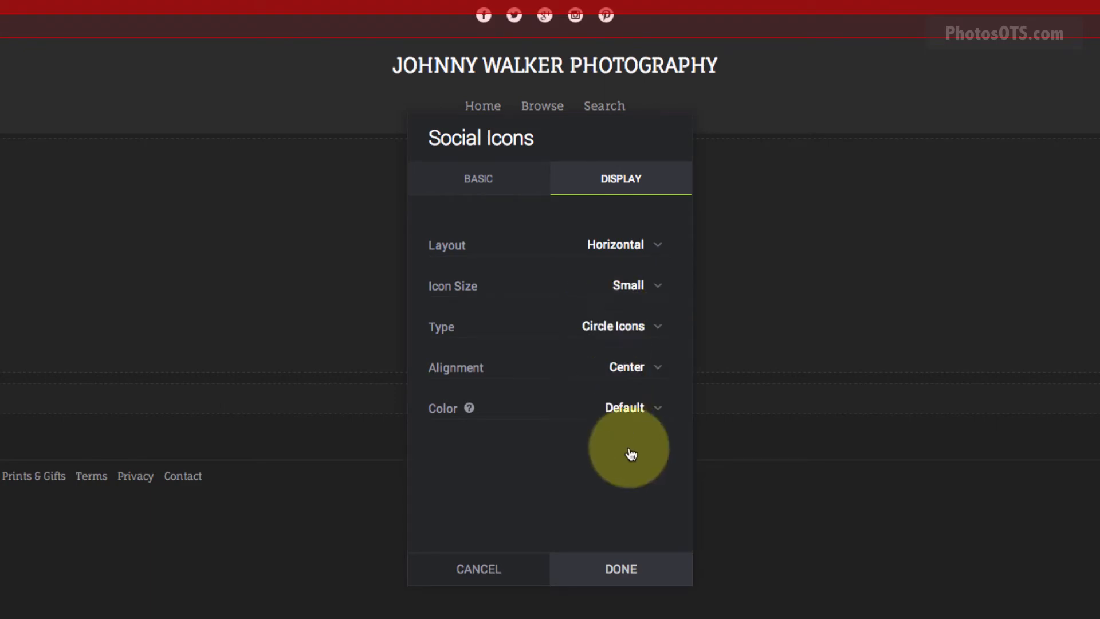
left_click(623, 570)
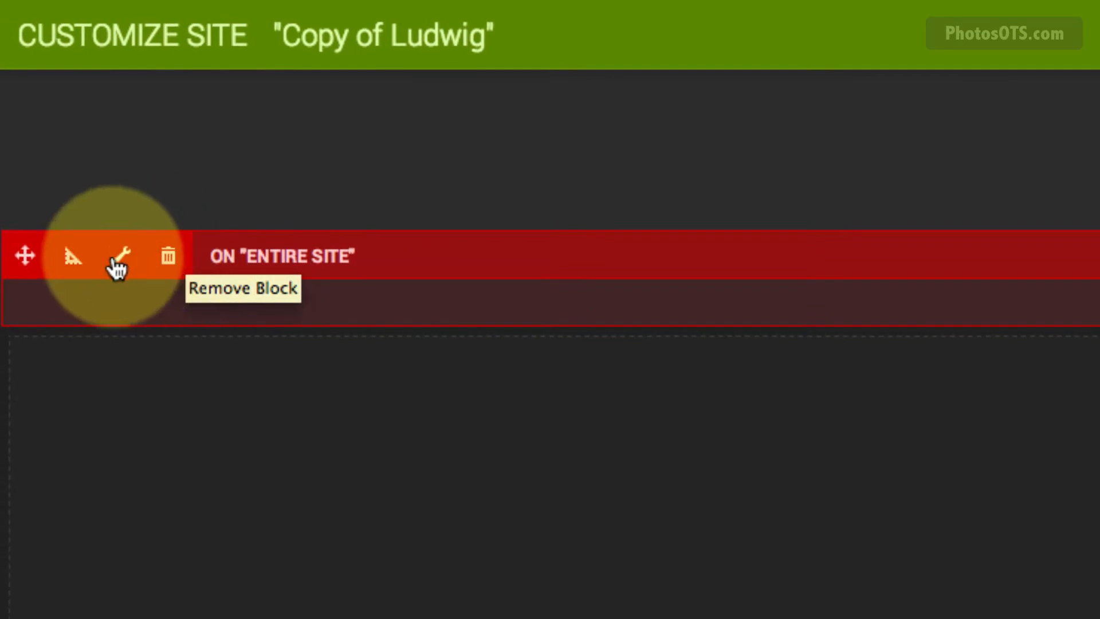
Bring up the menu block's settings and list its links: Home, Browse, Search.
left_click(118, 265)
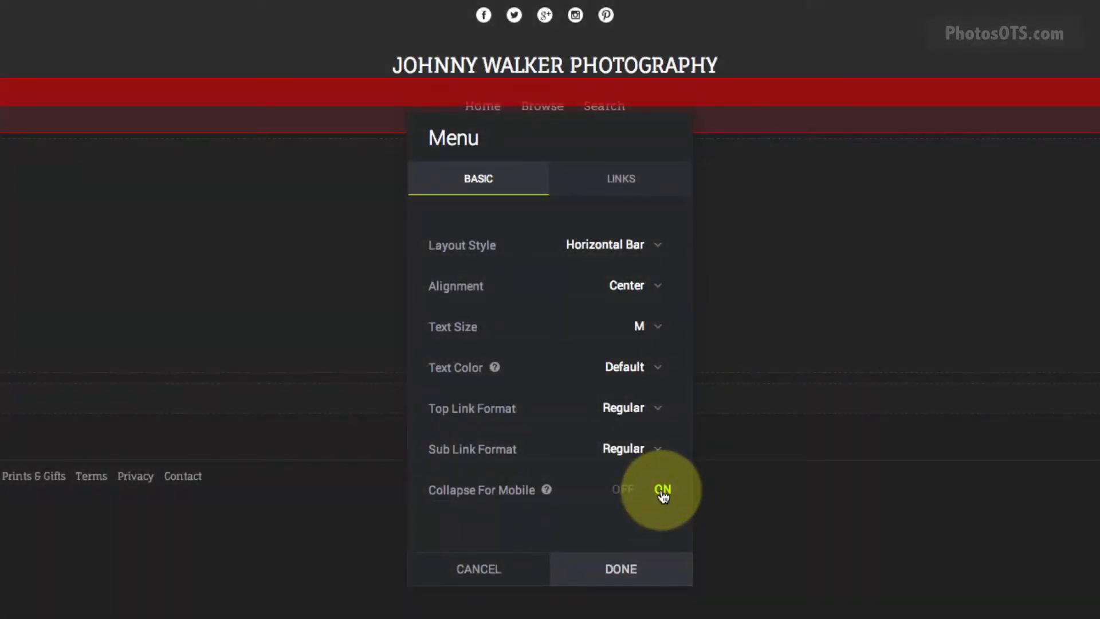
left_click(613, 179)
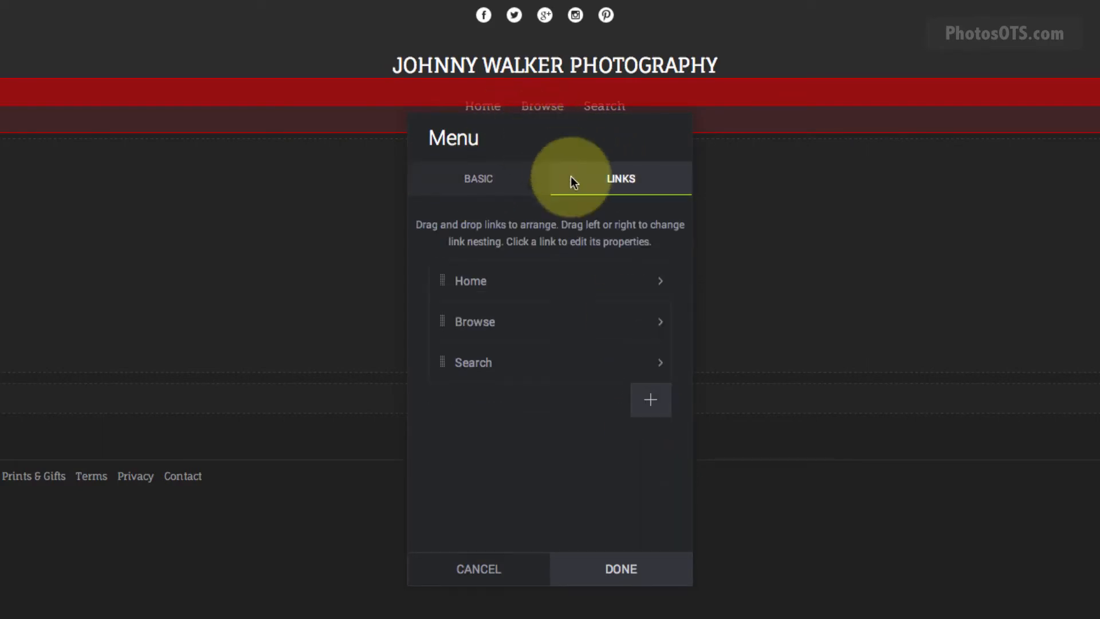
Delete the Browse and Search links and add a Portfolio link pointing to the Portfolio gallery.
left_click(626, 322)
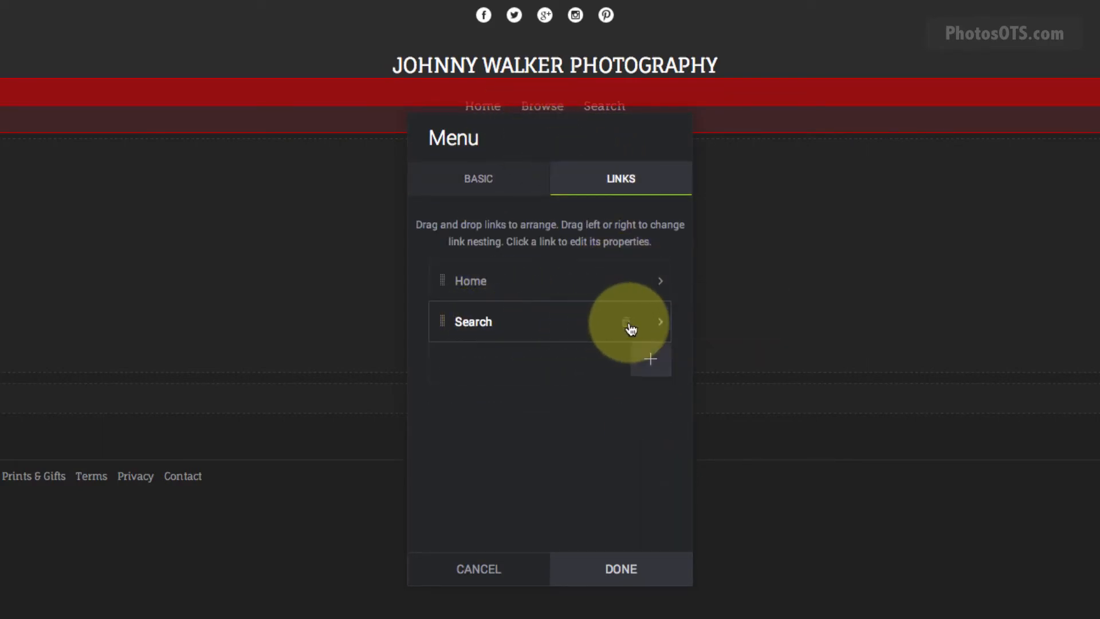
left_click(627, 324)
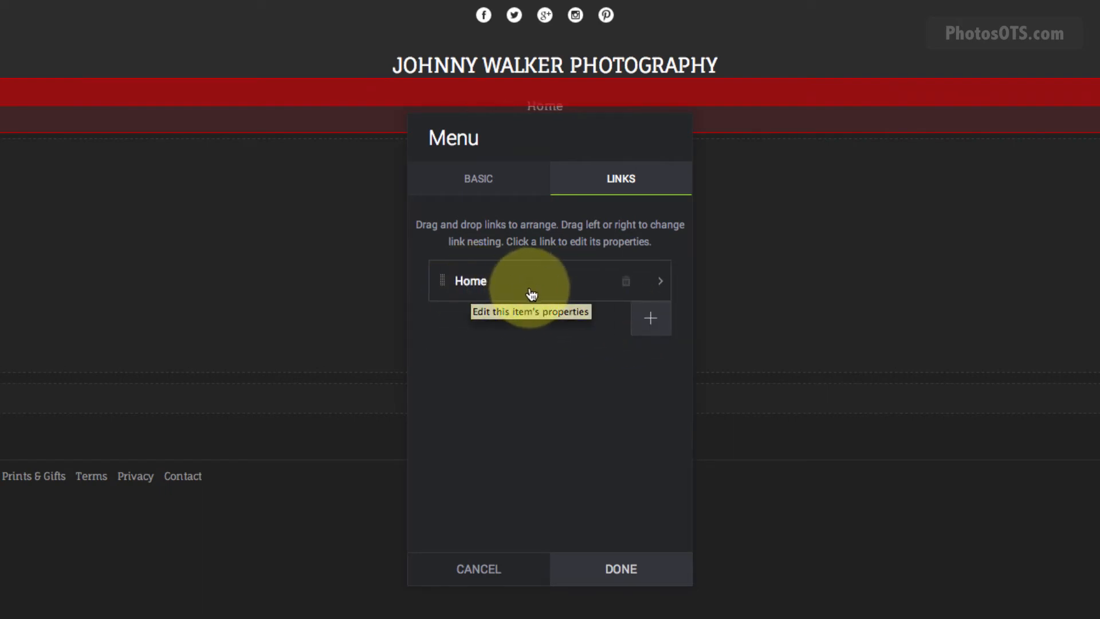
left_click(657, 321)
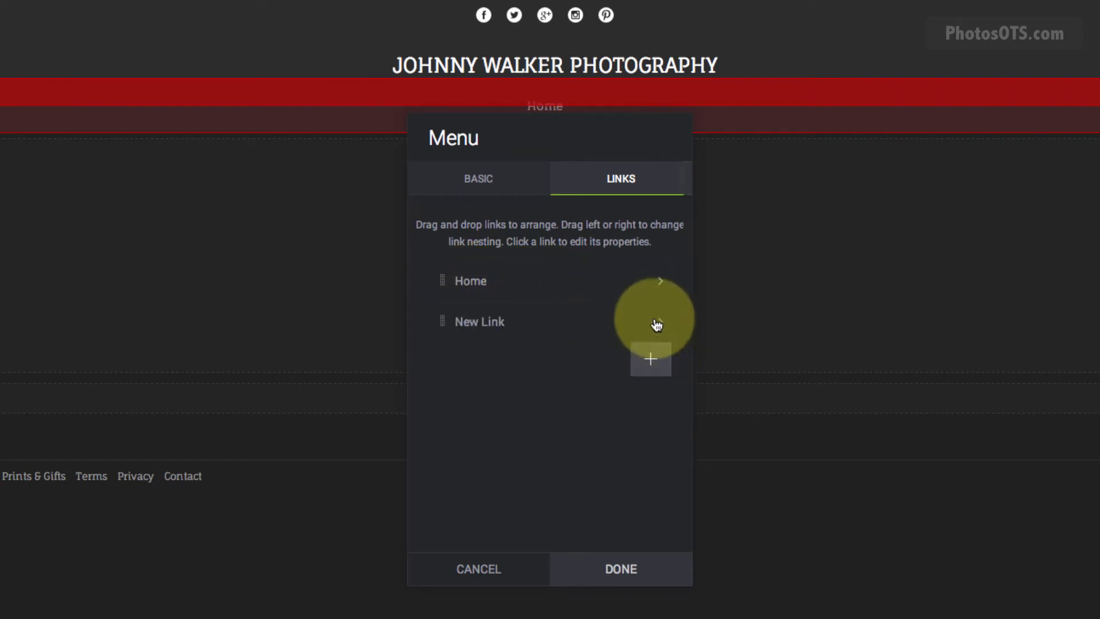
left_click(533, 322)
double_click(609, 223)
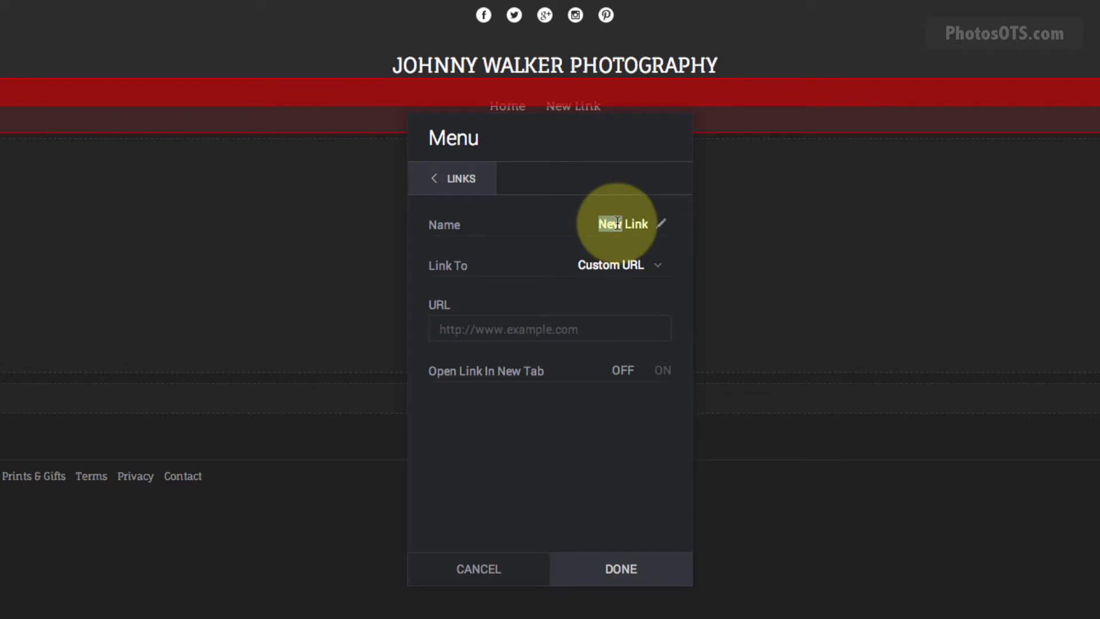
type("c")
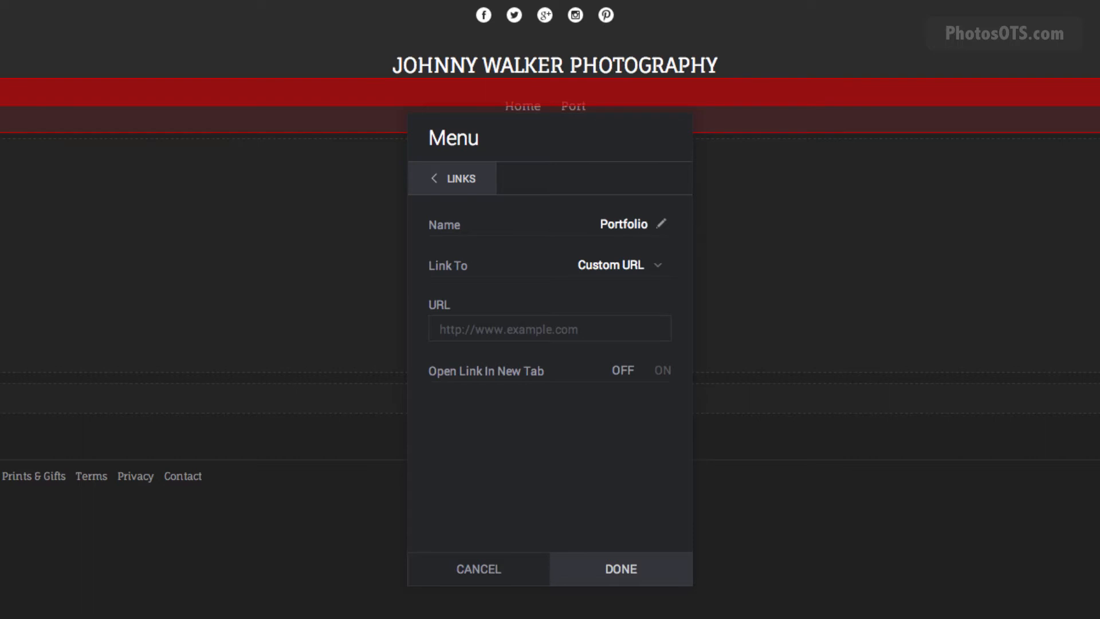
left_click(614, 264)
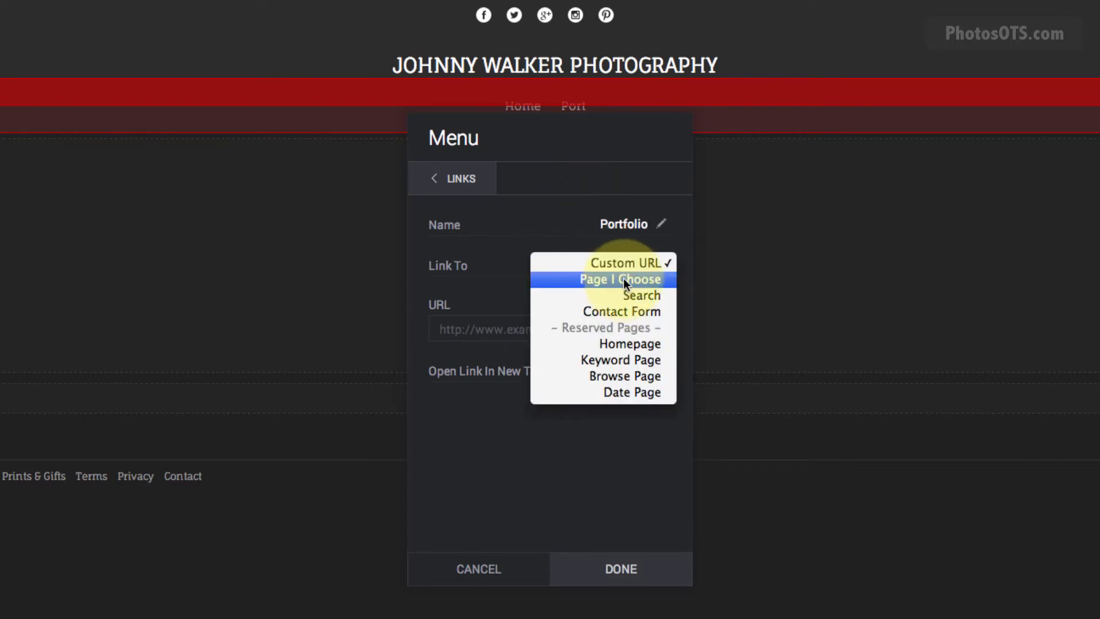
left_click(625, 278)
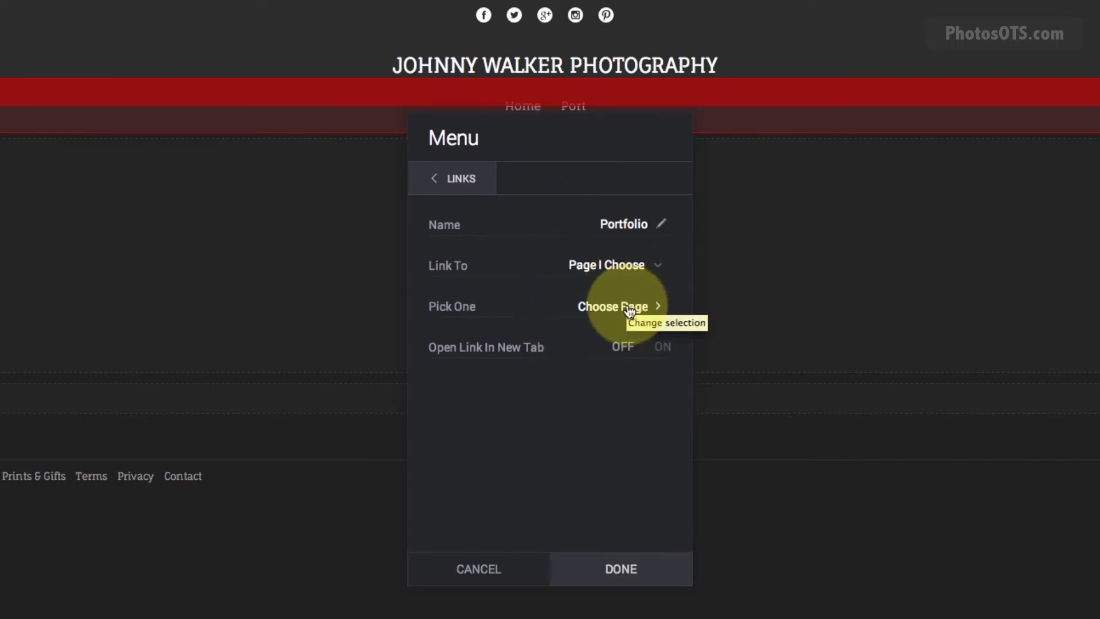
left_click(629, 309)
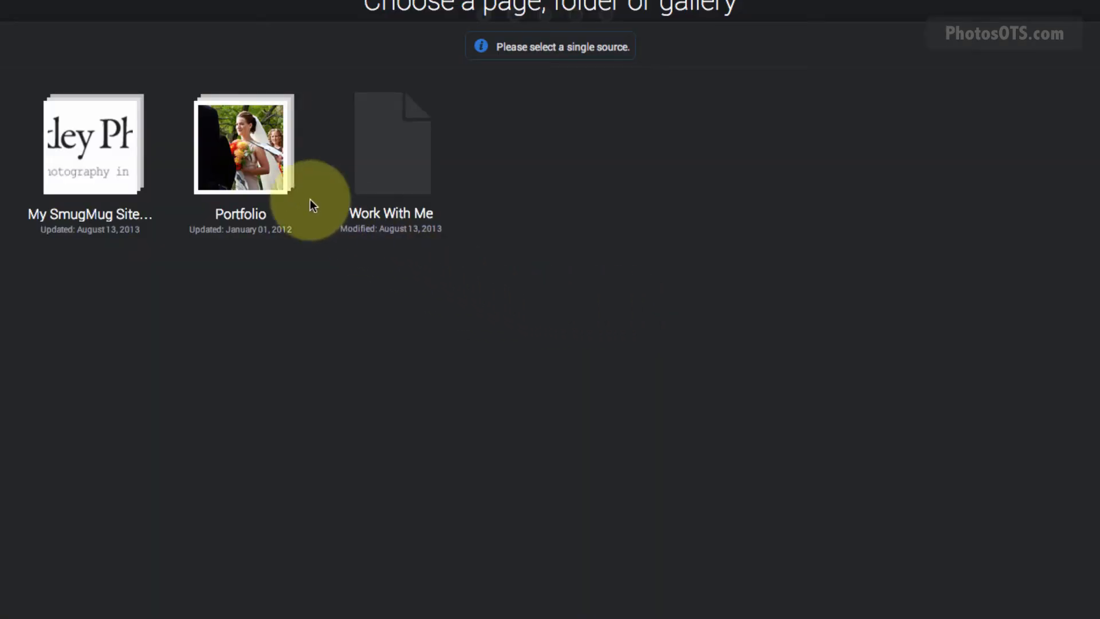
left_click(245, 159)
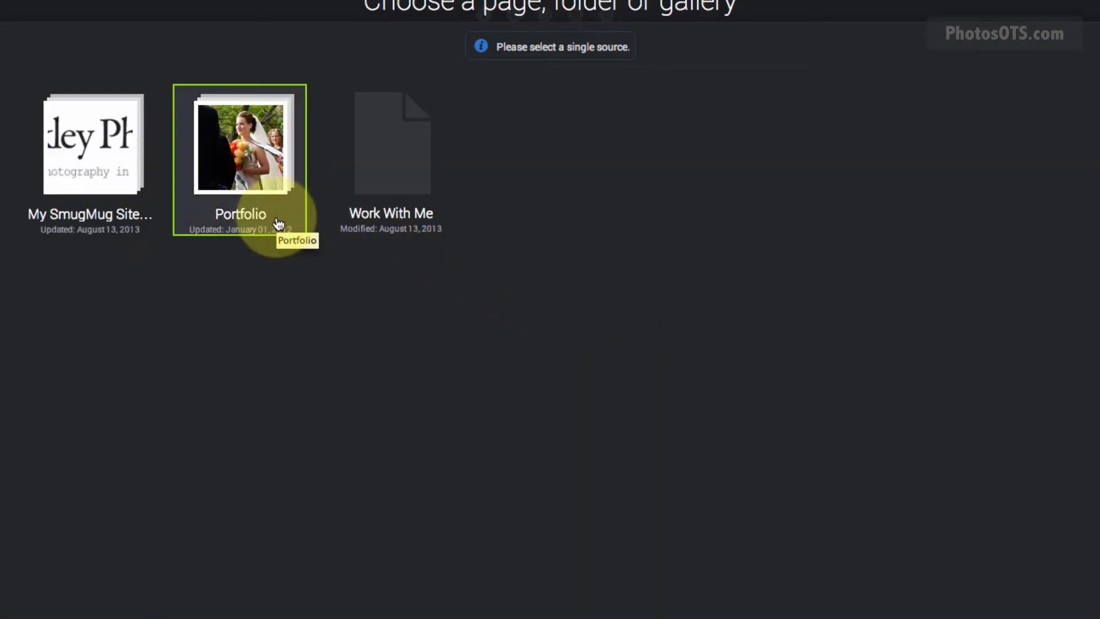
left_click(825, 616)
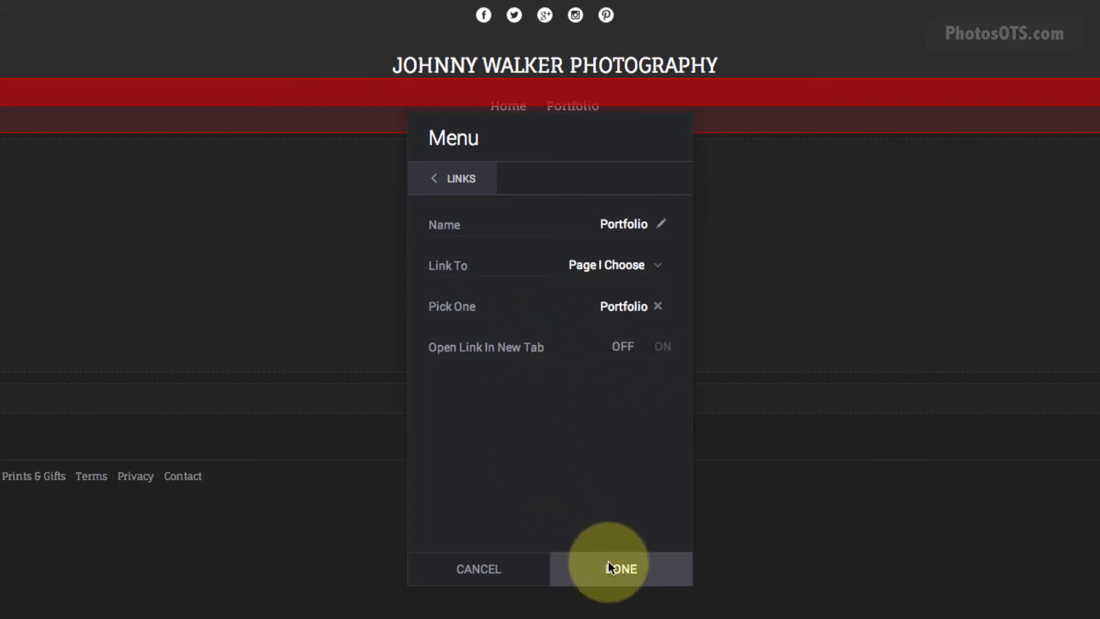
left_click(466, 182)
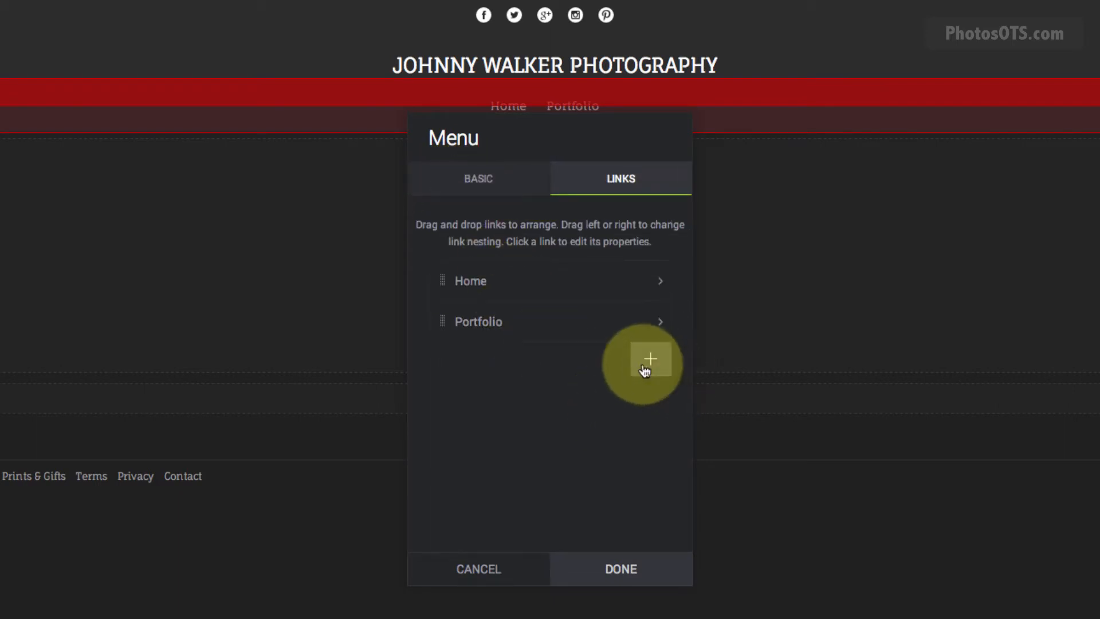
Add a 'Client Galleries' menu link that points to the Client Galleries folder.
left_click(649, 360)
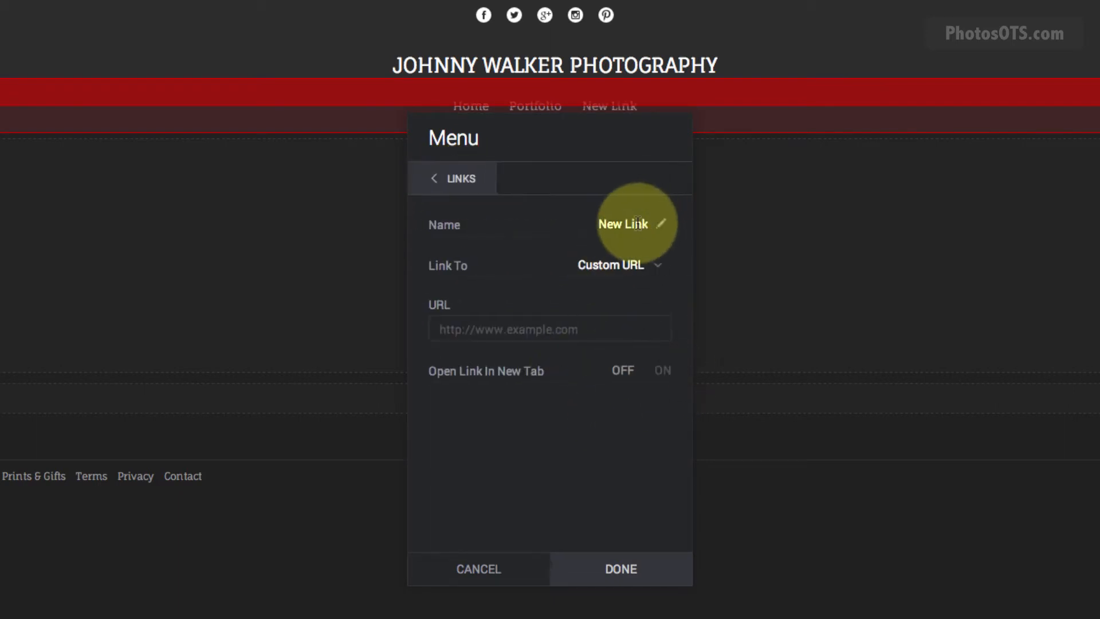
left_click(637, 223)
type("C")
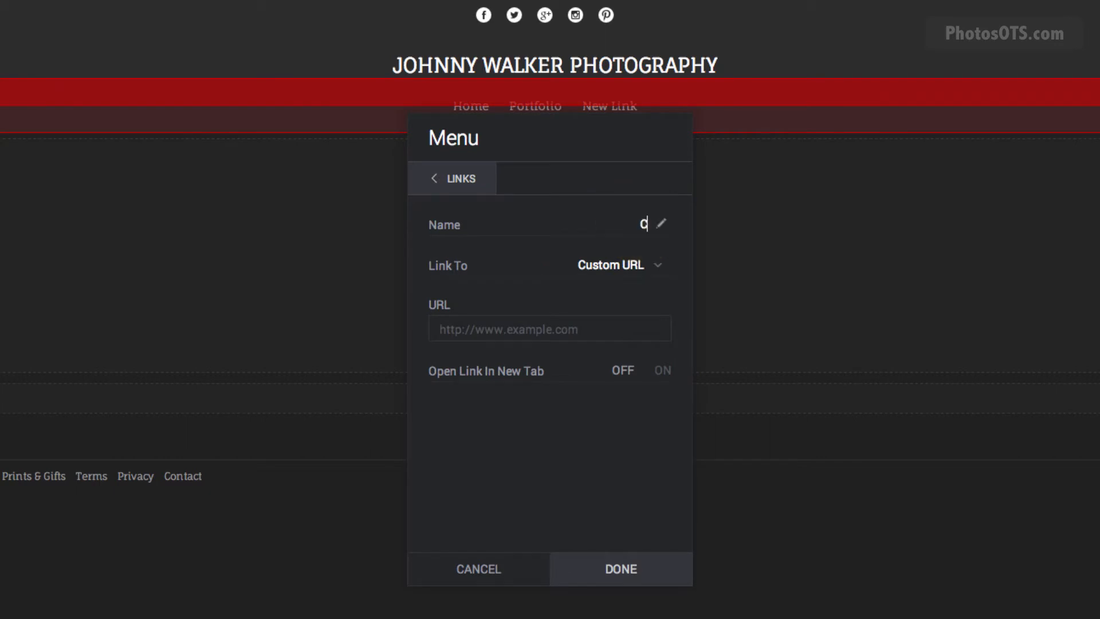
type("lient Galler")
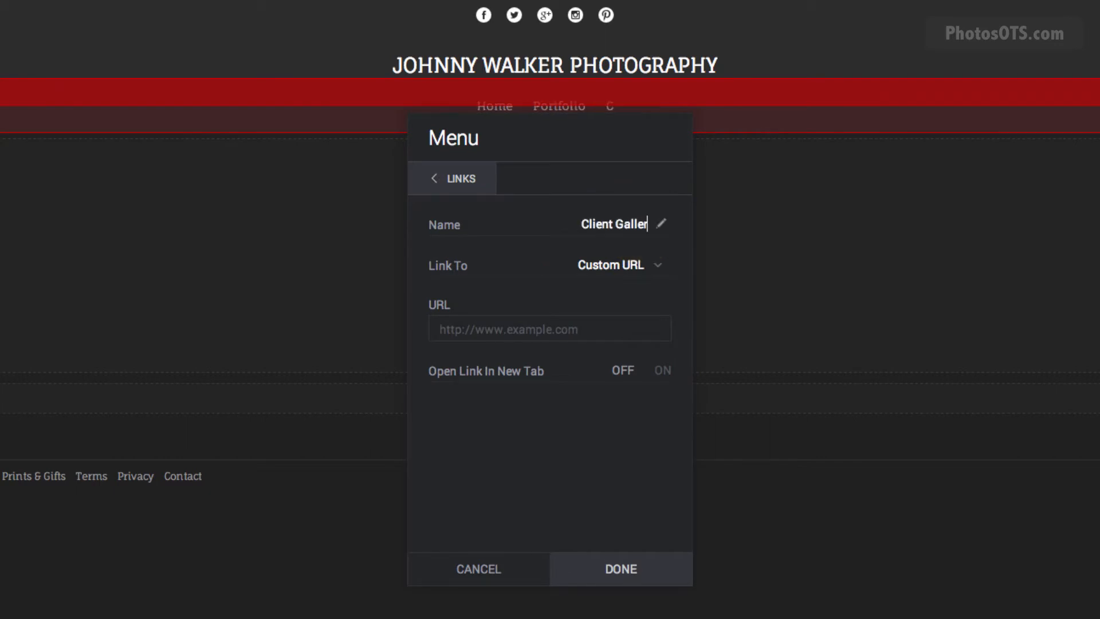
type("ies")
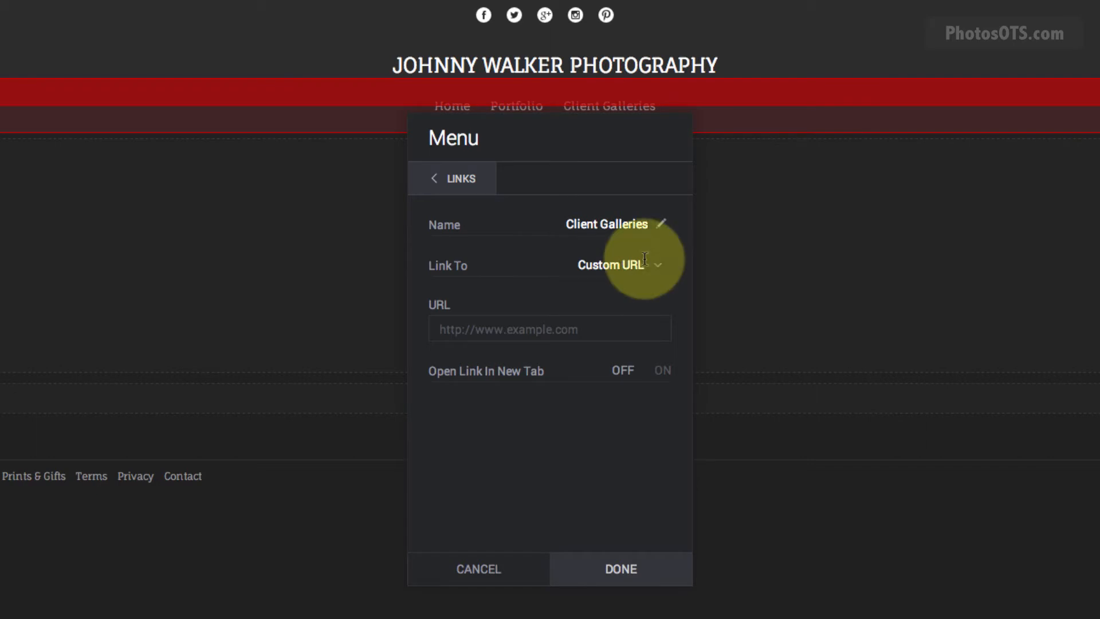
left_click(622, 265)
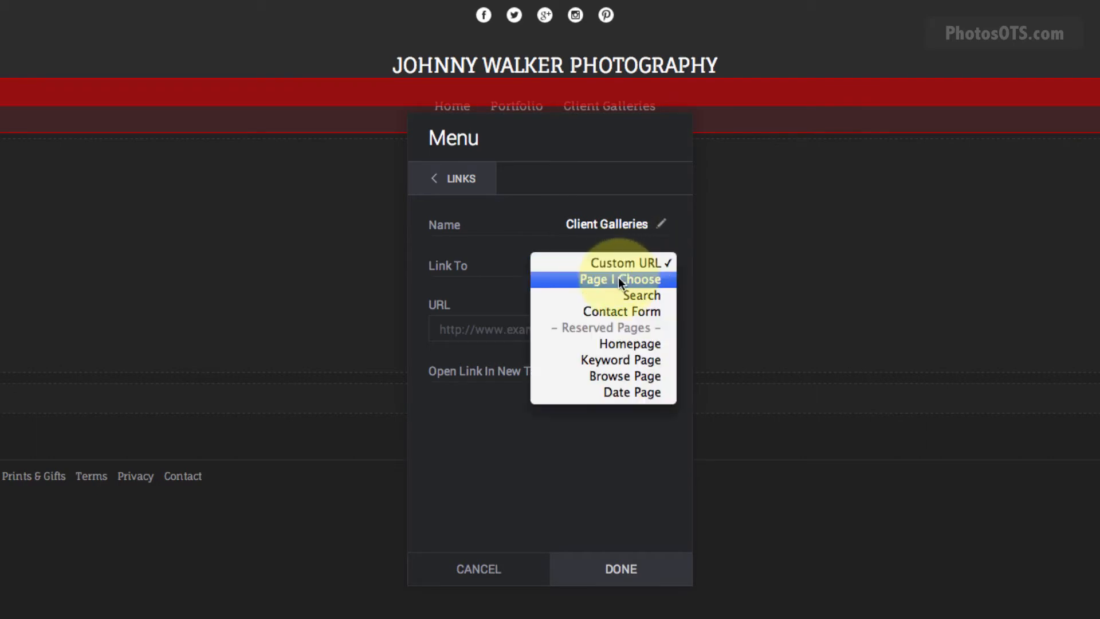
left_click(618, 278)
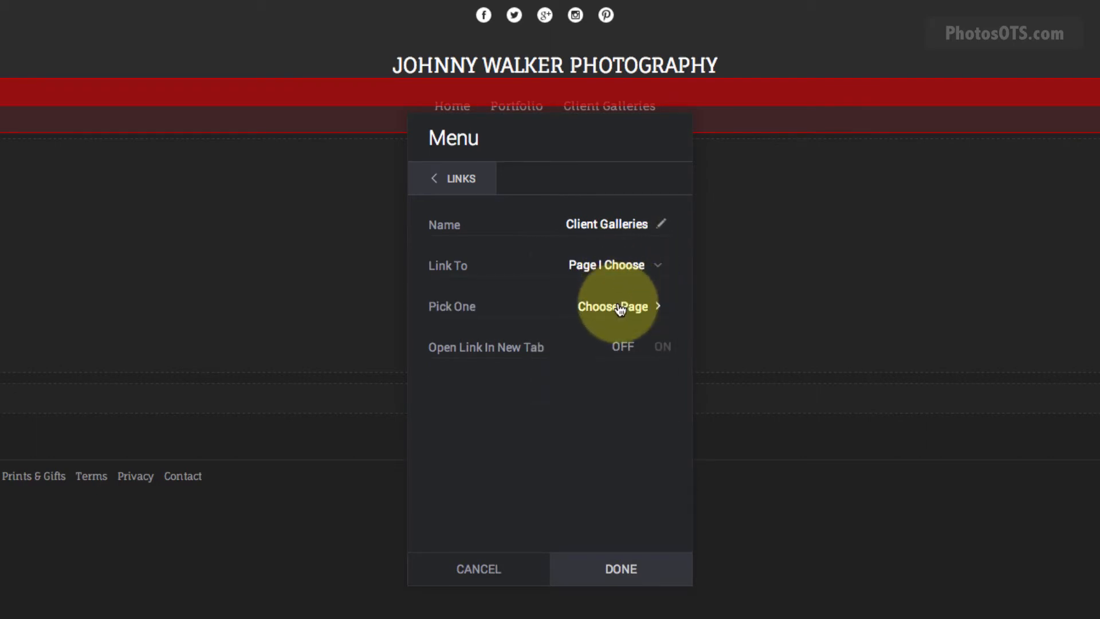
left_click(623, 306)
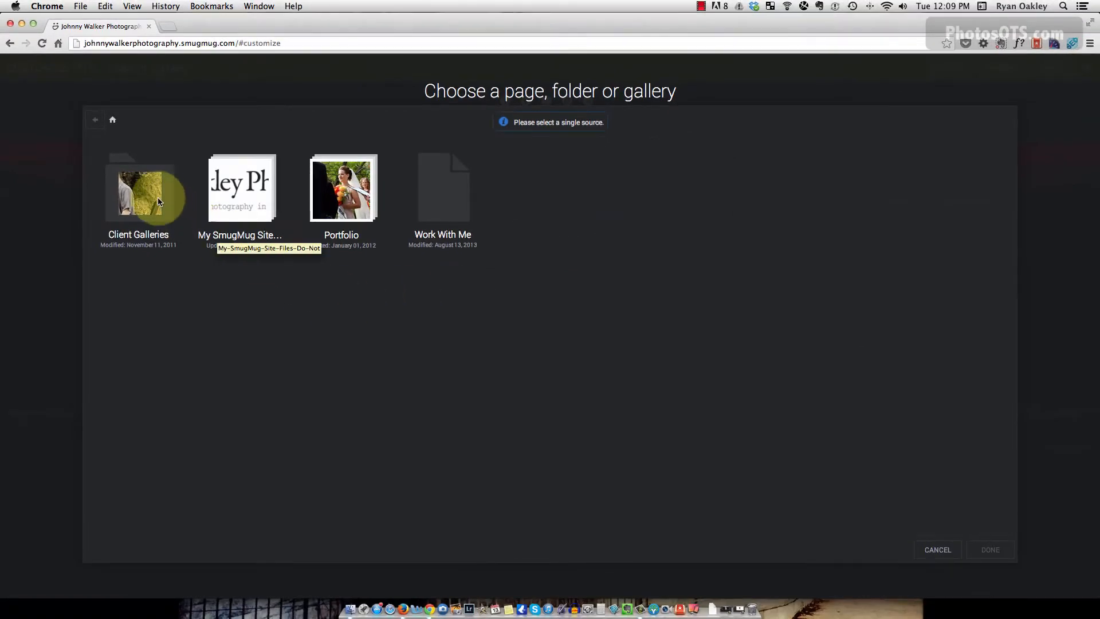
left_click(157, 200)
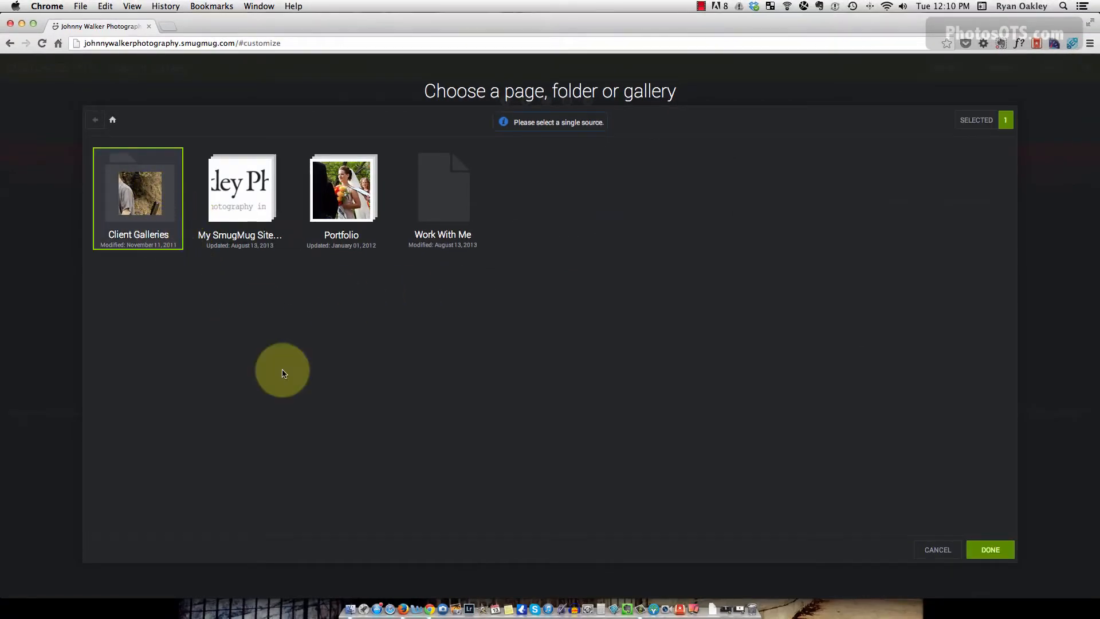
left_click(990, 551)
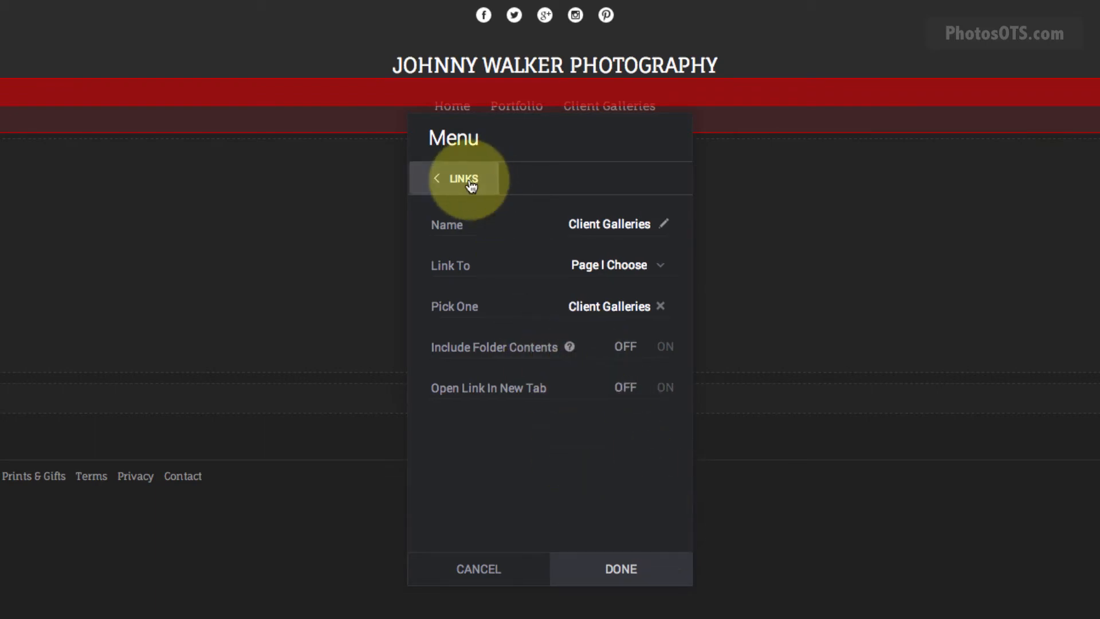
left_click(470, 182)
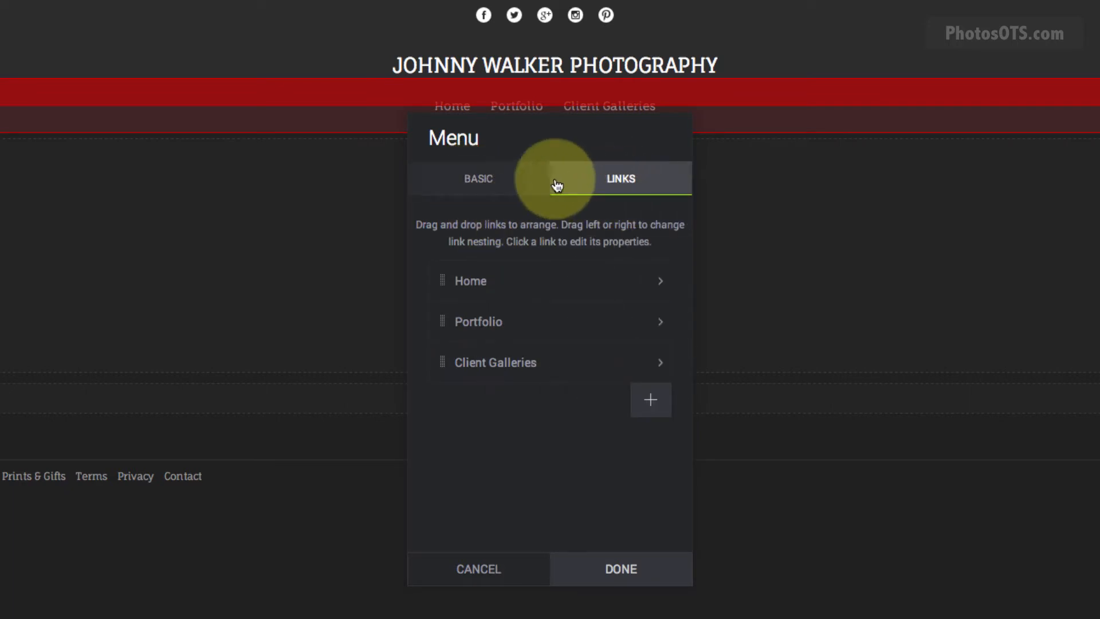
Add a 'Work With Me' menu link pointing to the Work With Me page.
left_click(652, 401)
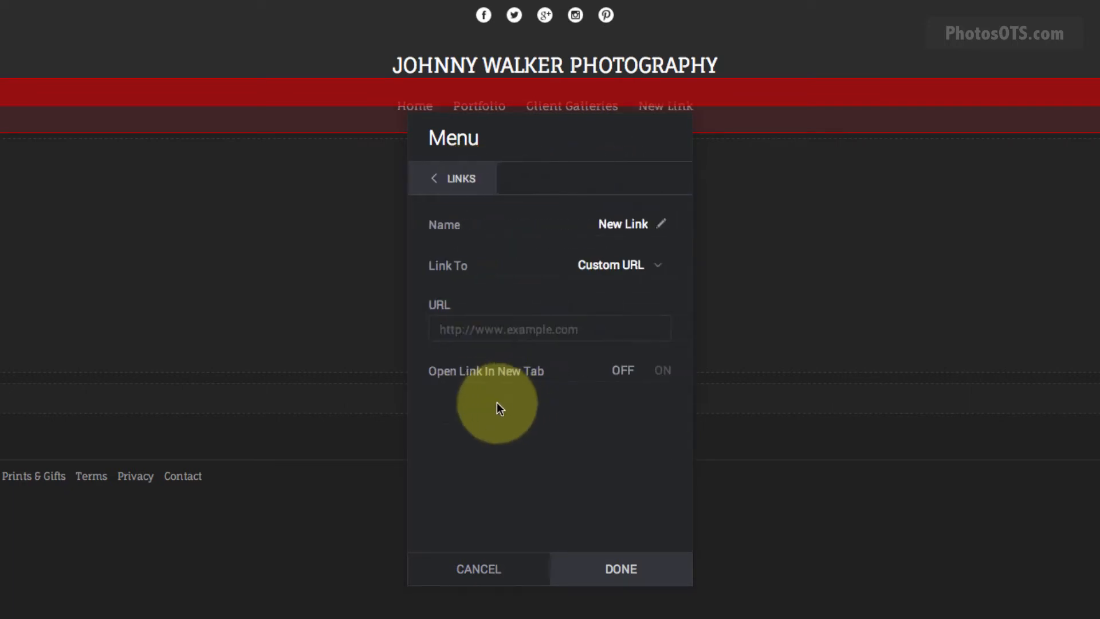
type("Wor")
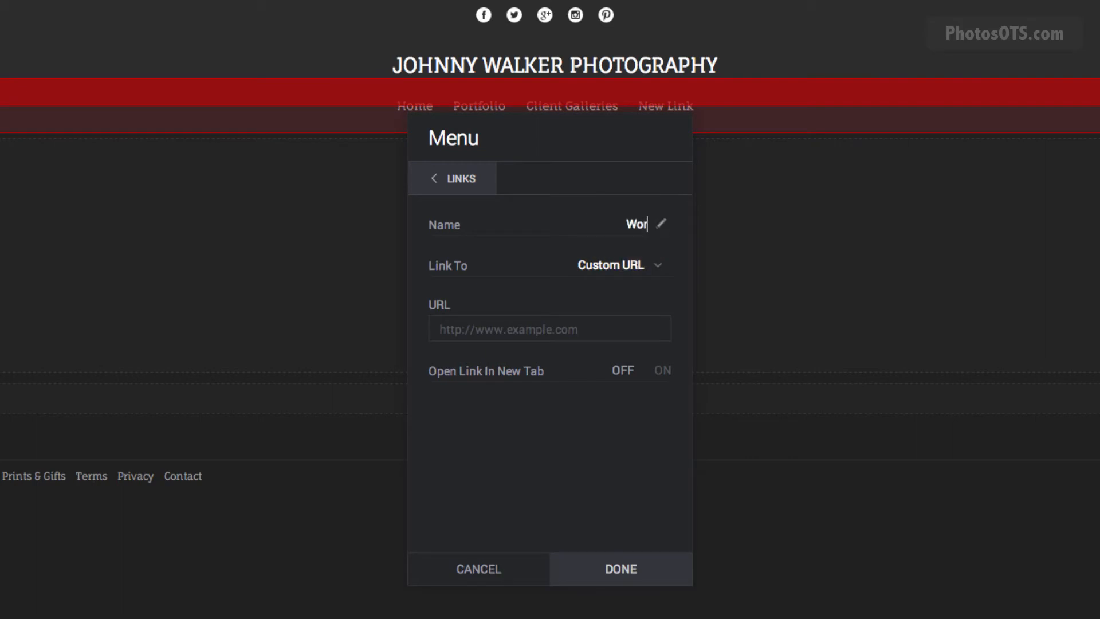
type("k With Me")
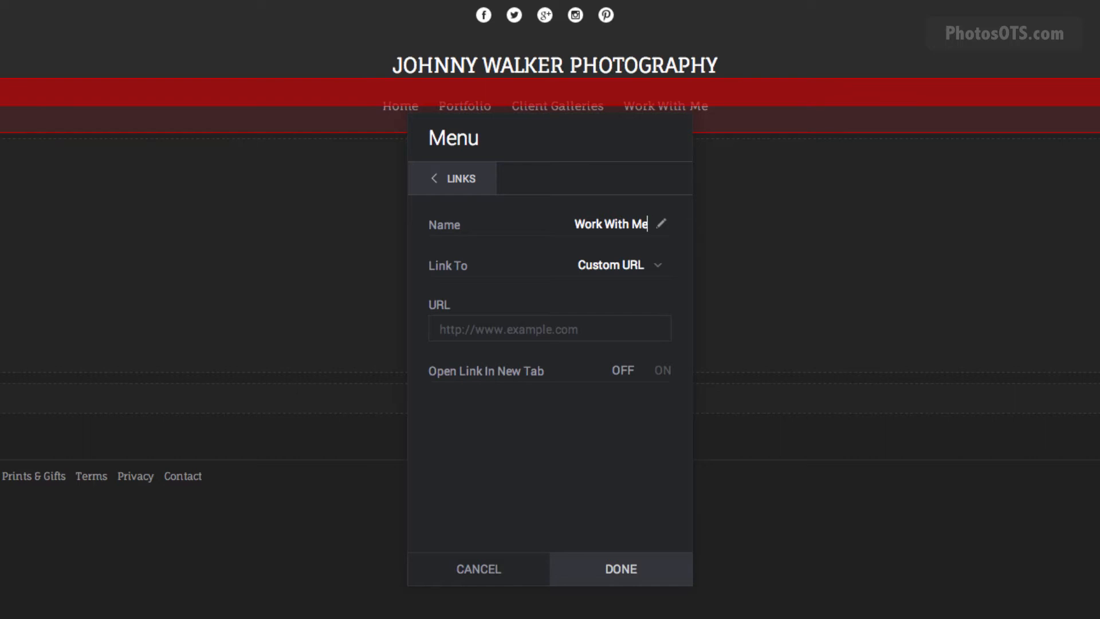
left_click(608, 268)
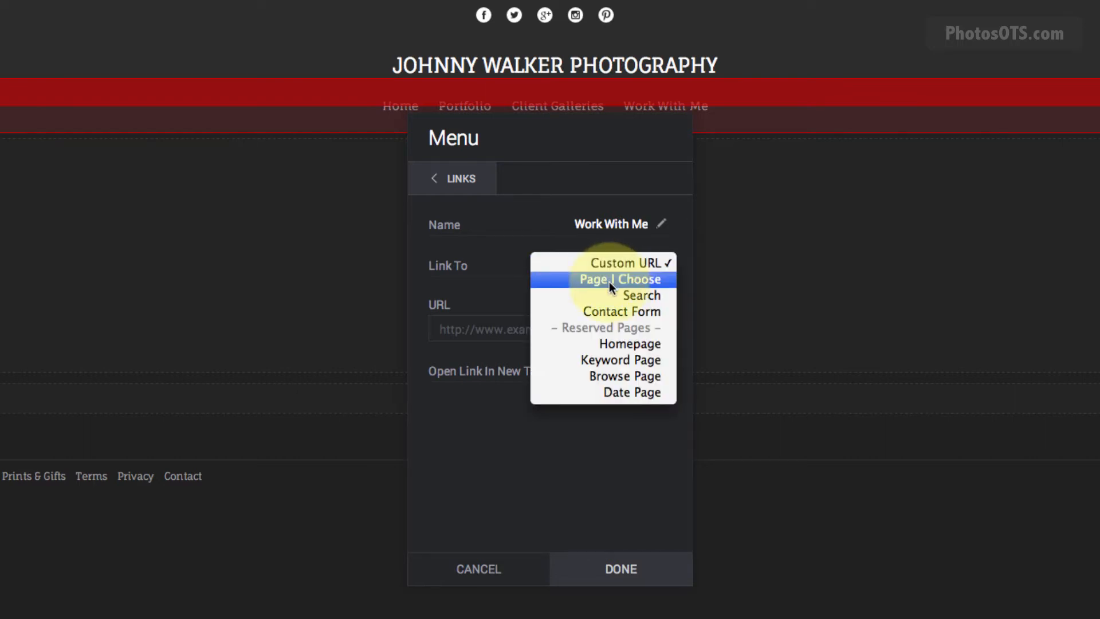
left_click(609, 281)
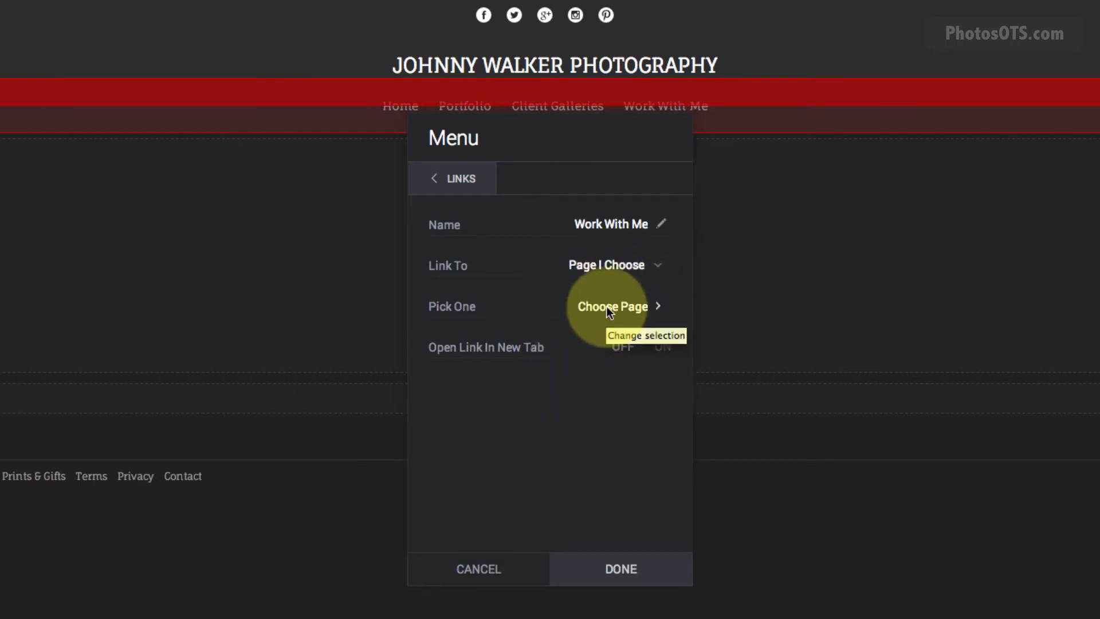
left_click(608, 306)
left_click(418, 182)
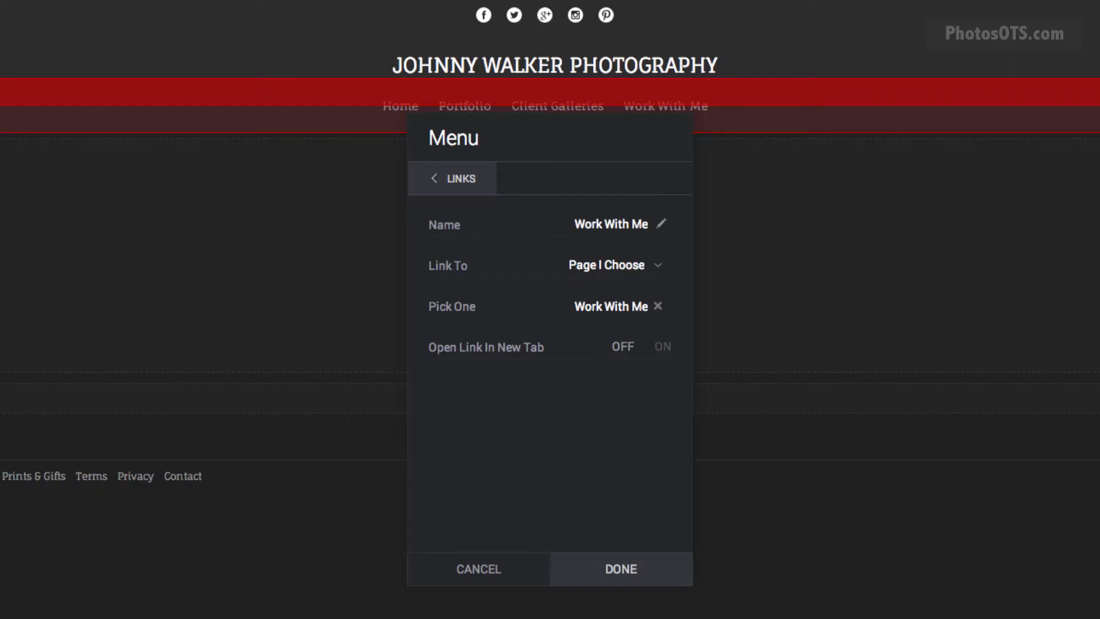
left_click(473, 183)
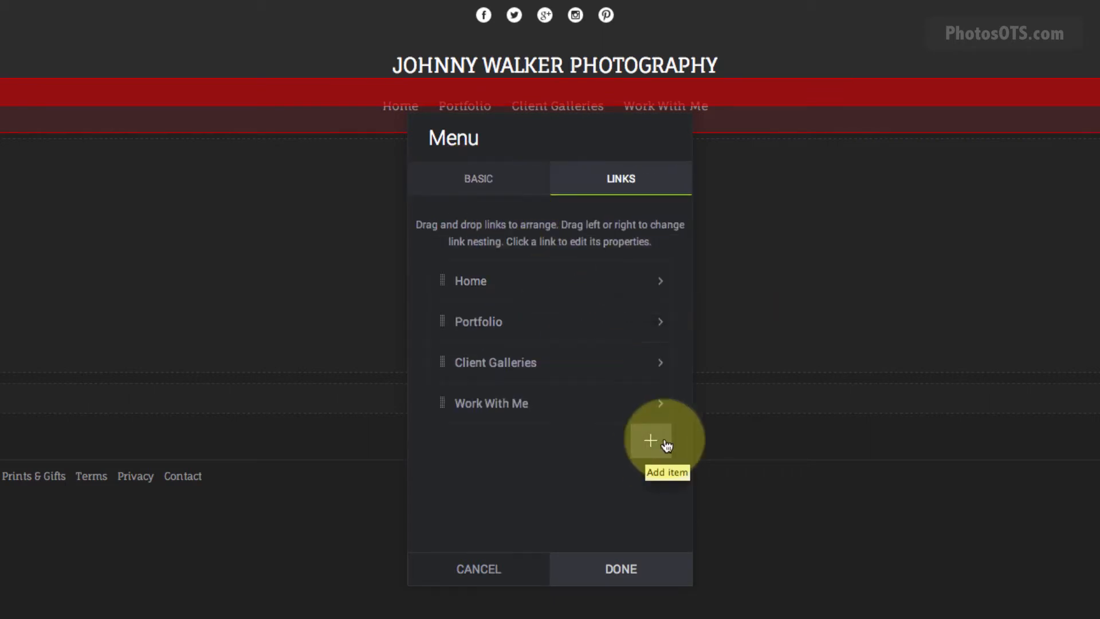
Add a 'Contact Me' menu link that leads to the contact form.
left_click(651, 440)
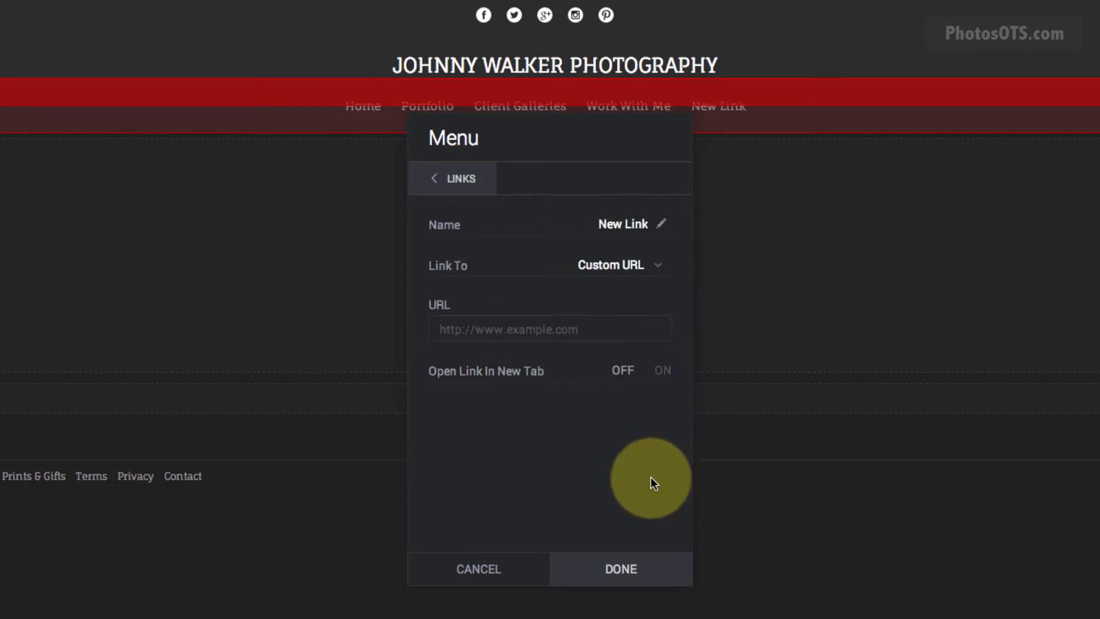
double_click(613, 224)
triple_click(617, 223)
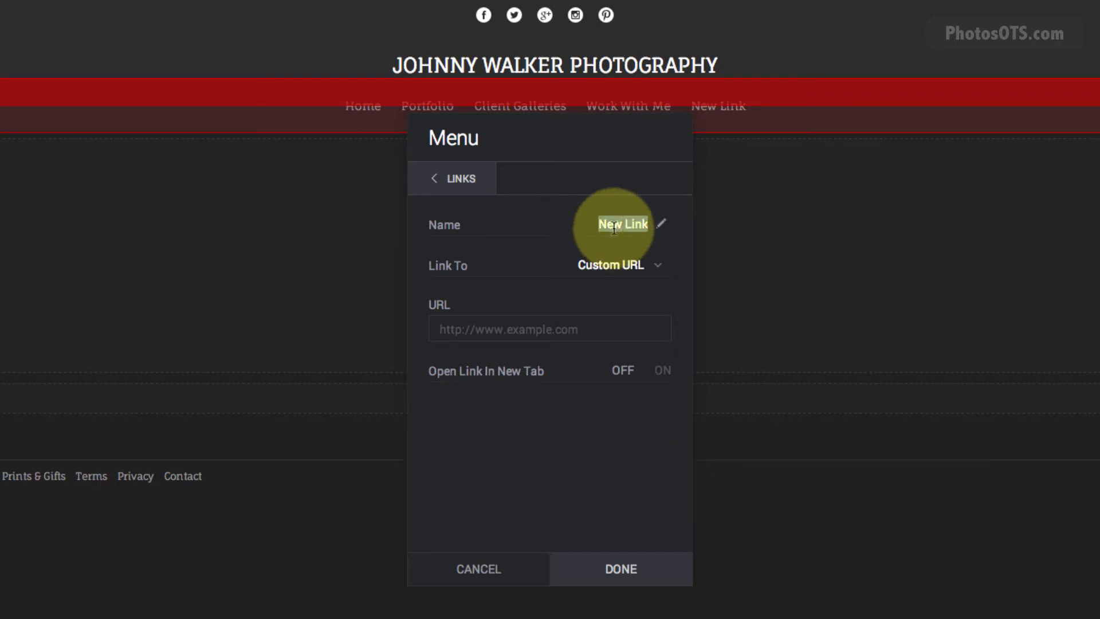
type("Contat")
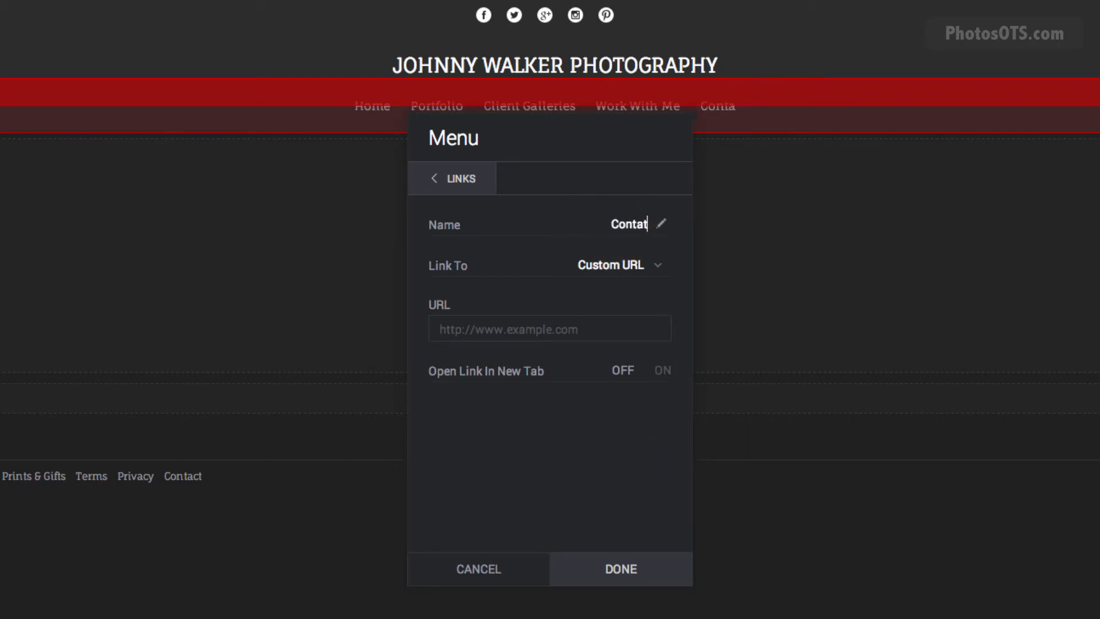
key("BackSpace")
key("BackSpace")
type("ta")
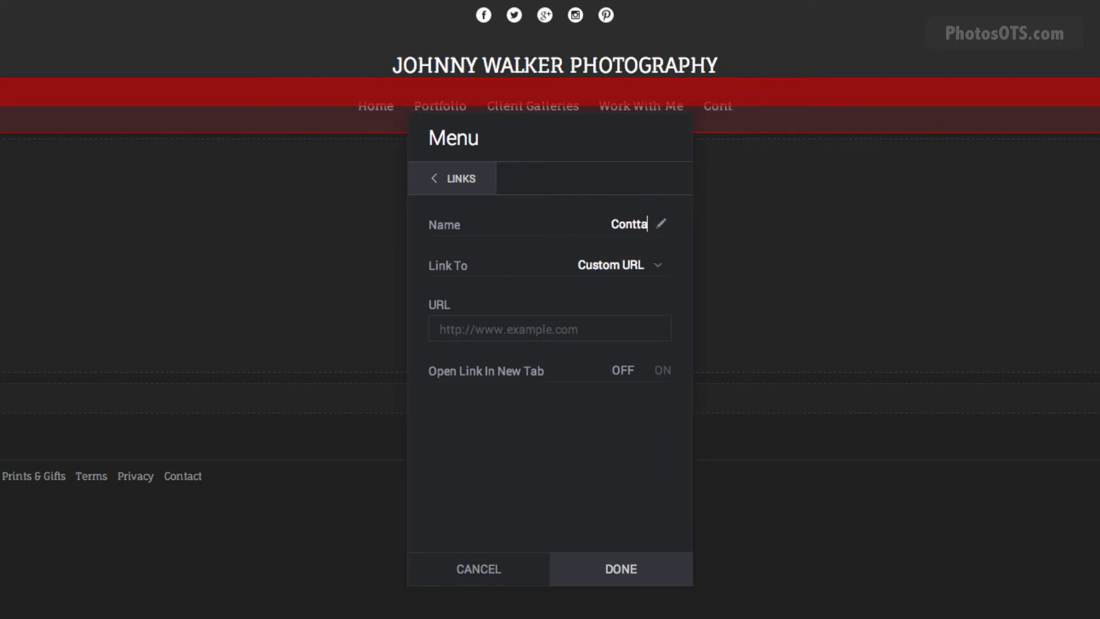
key("BackSpace")
key("BackSpace")
type("act Me")
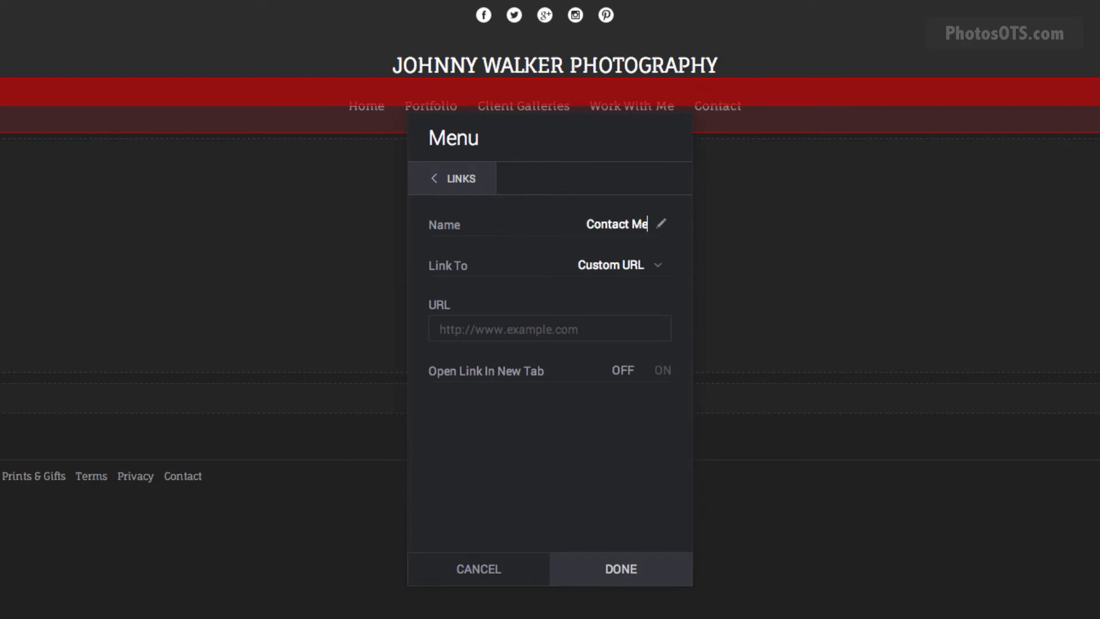
left_click(613, 265)
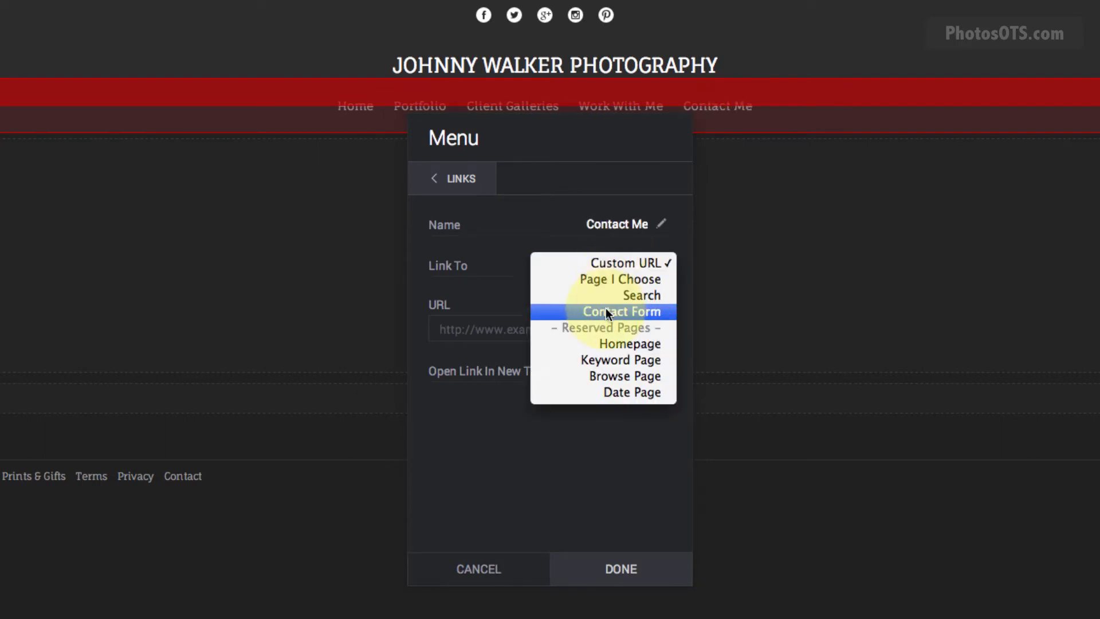
left_click(649, 315)
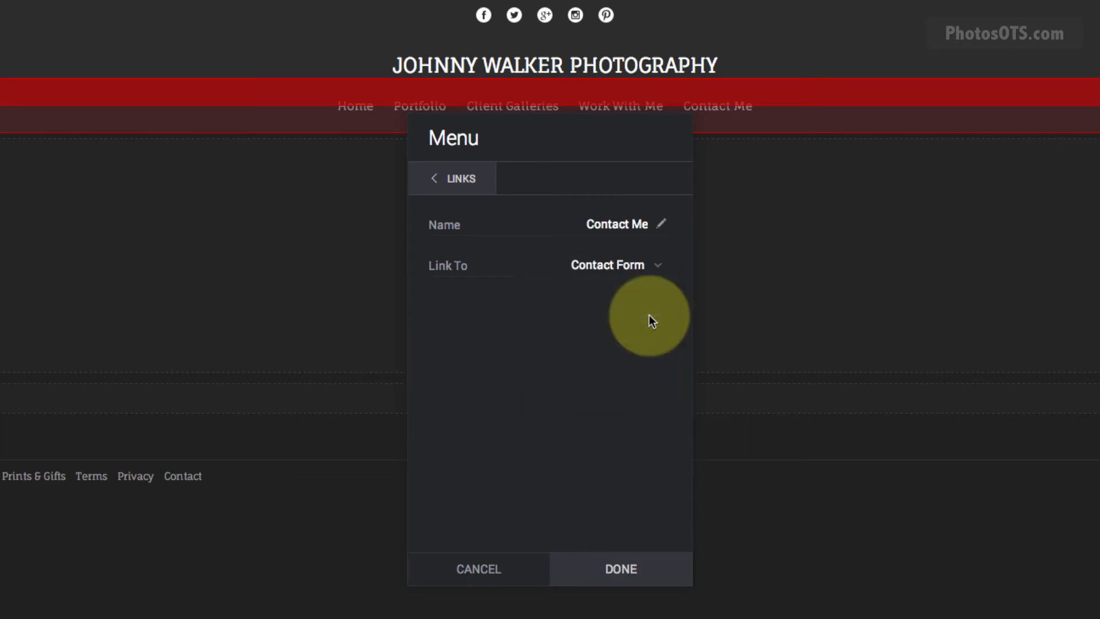
left_click(610, 569)
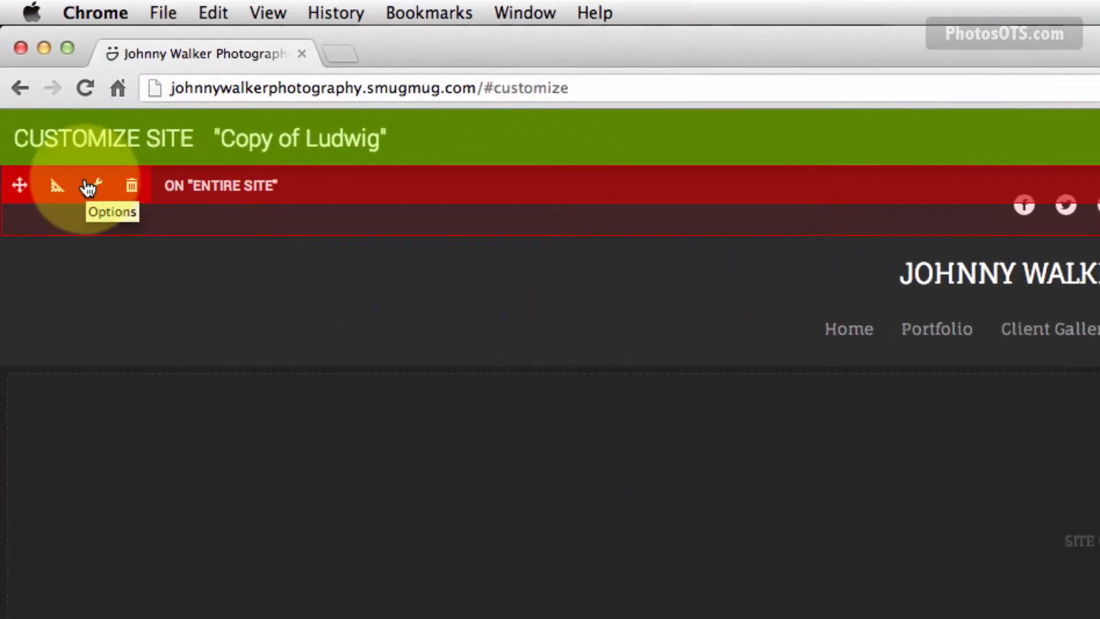
Set the social icons block's right margin to 12 px.
left_click(55, 189)
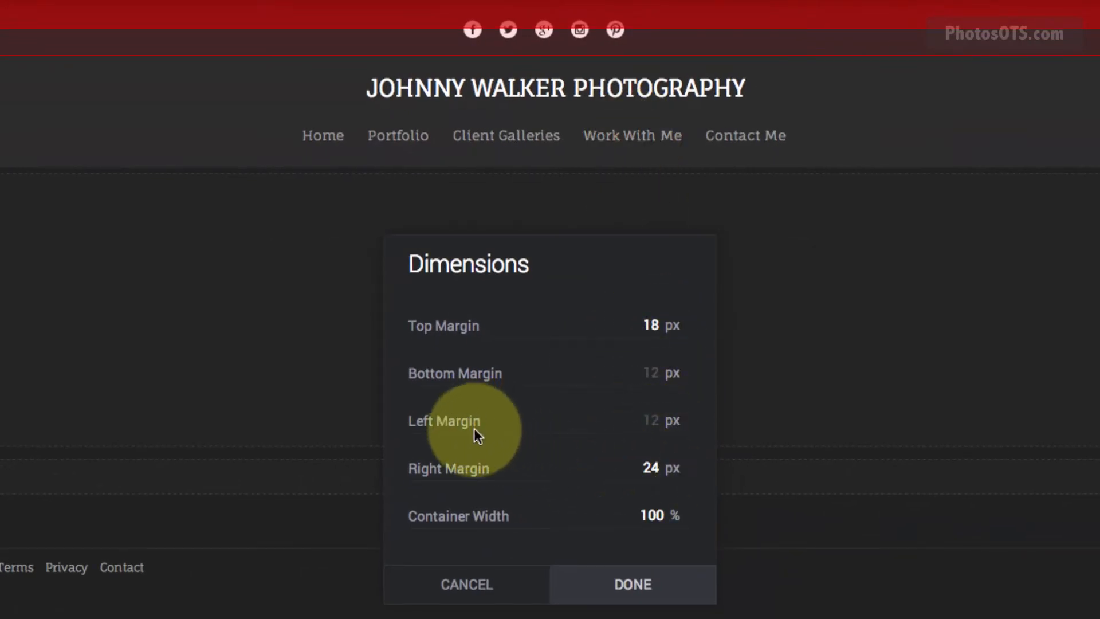
double_click(651, 467)
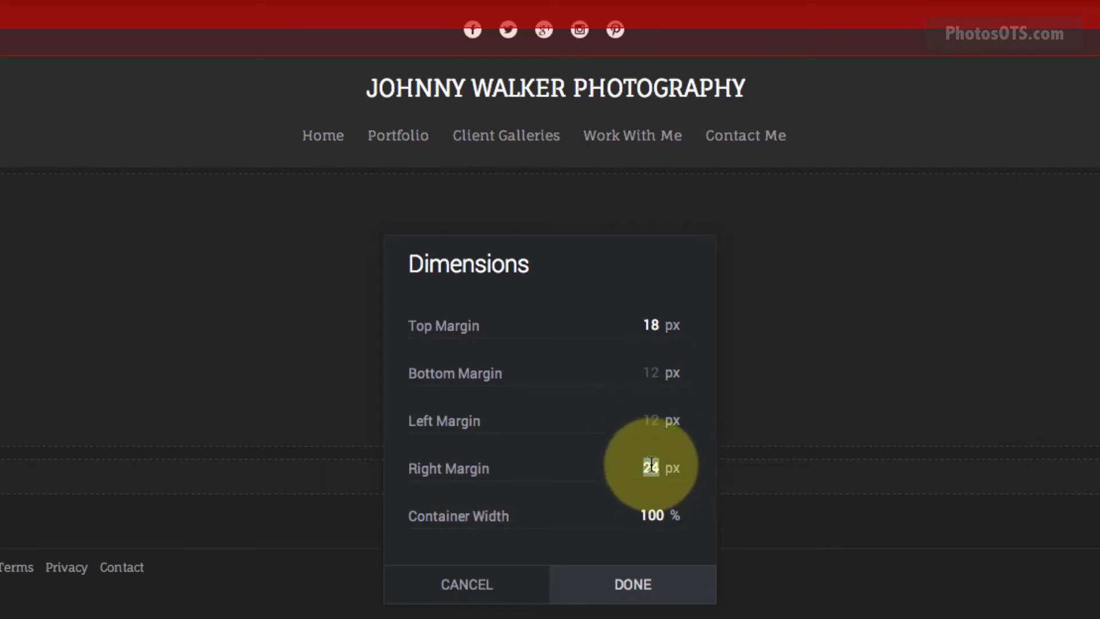
type("12")
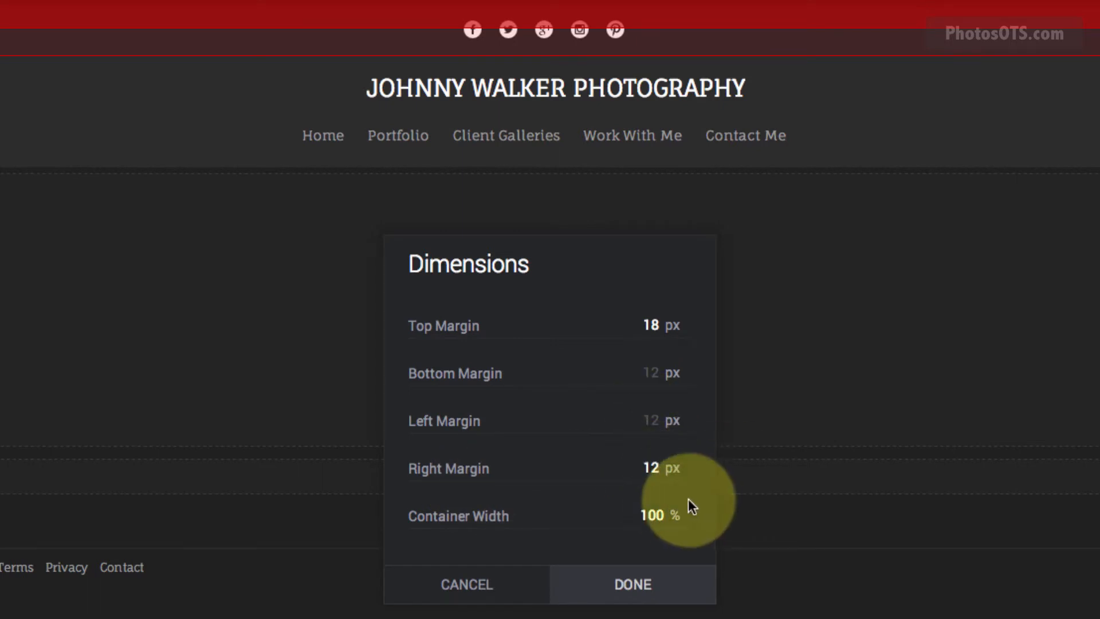
left_click(631, 587)
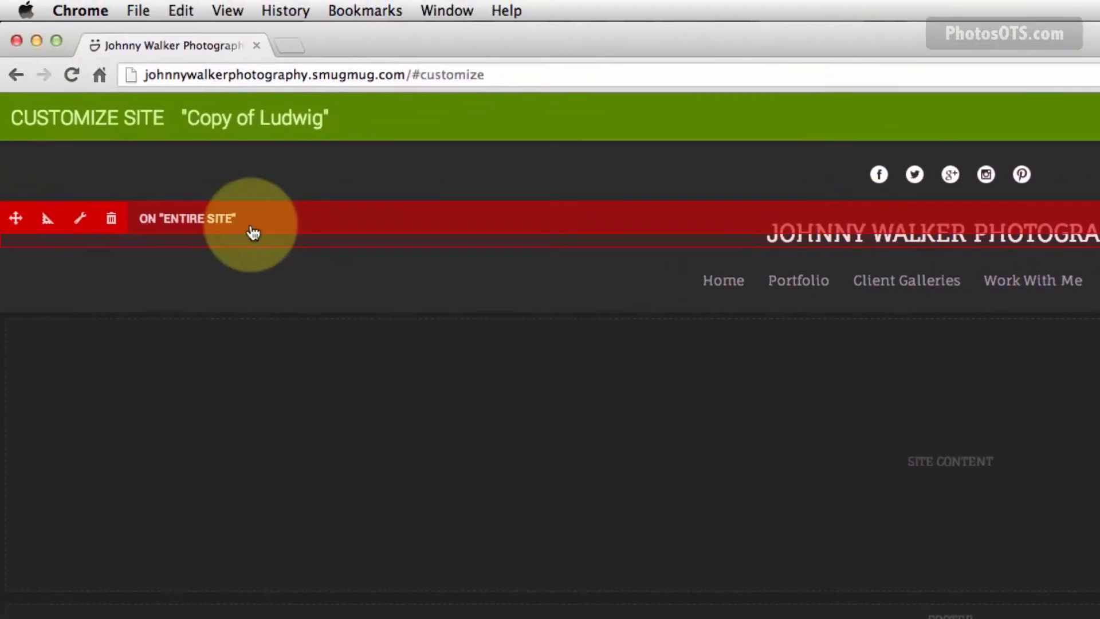
Set the site title block's left margin to 12 px.
left_click(83, 221)
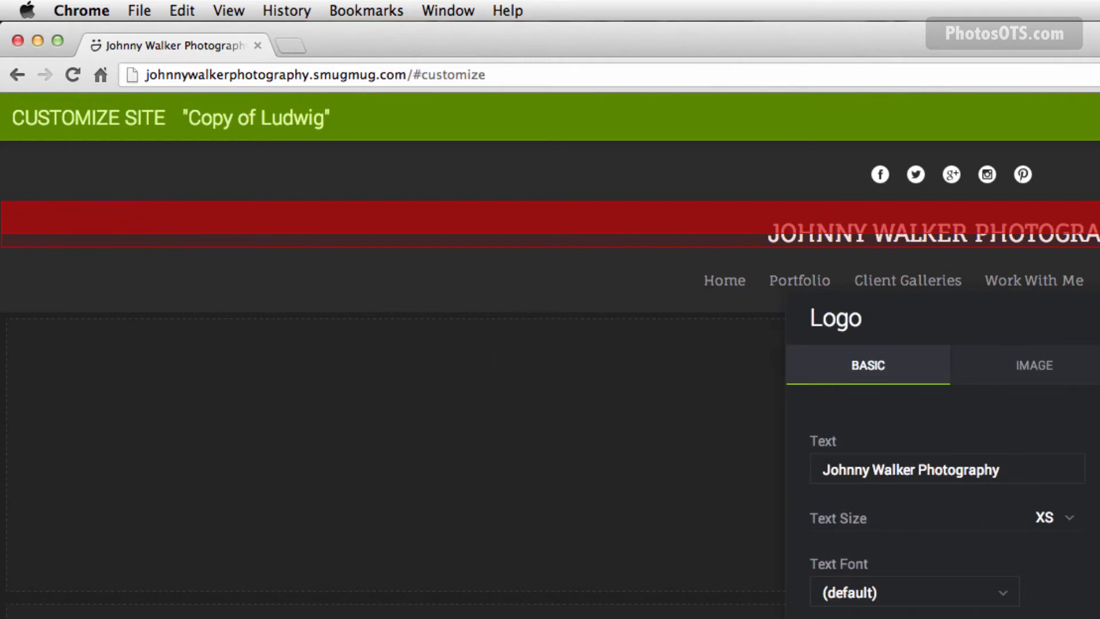
key("Escape")
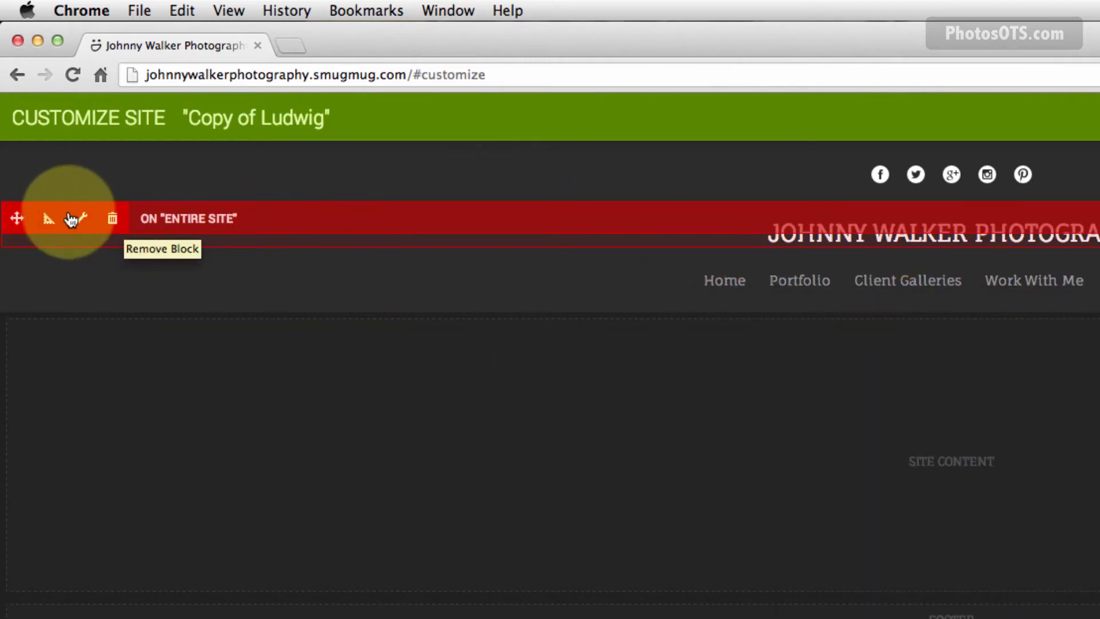
left_click(49, 217)
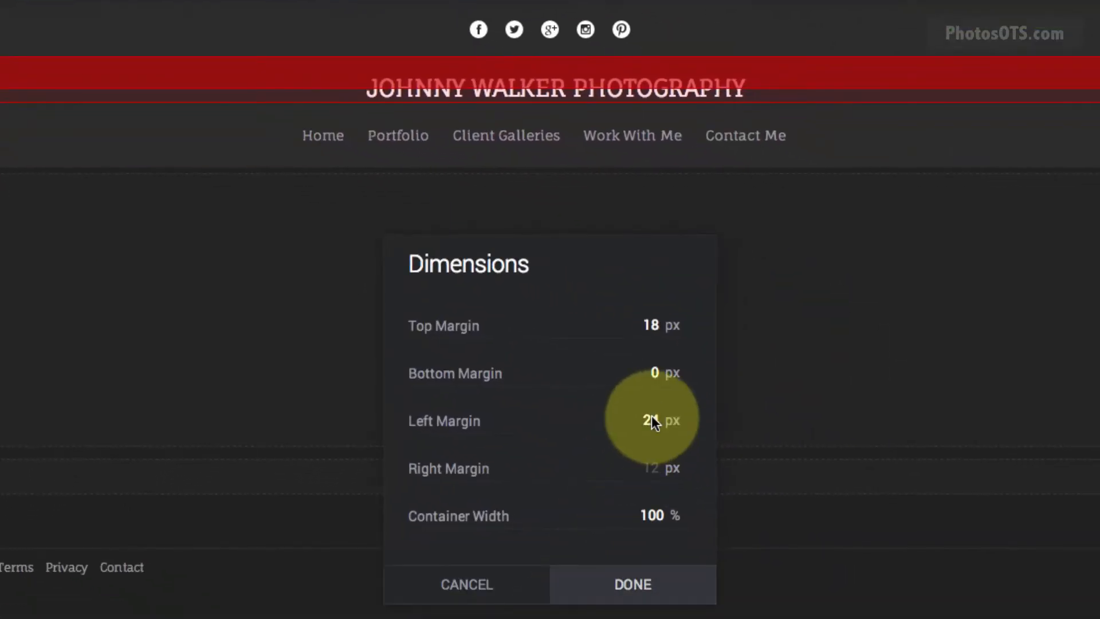
double_click(655, 422)
type("12")
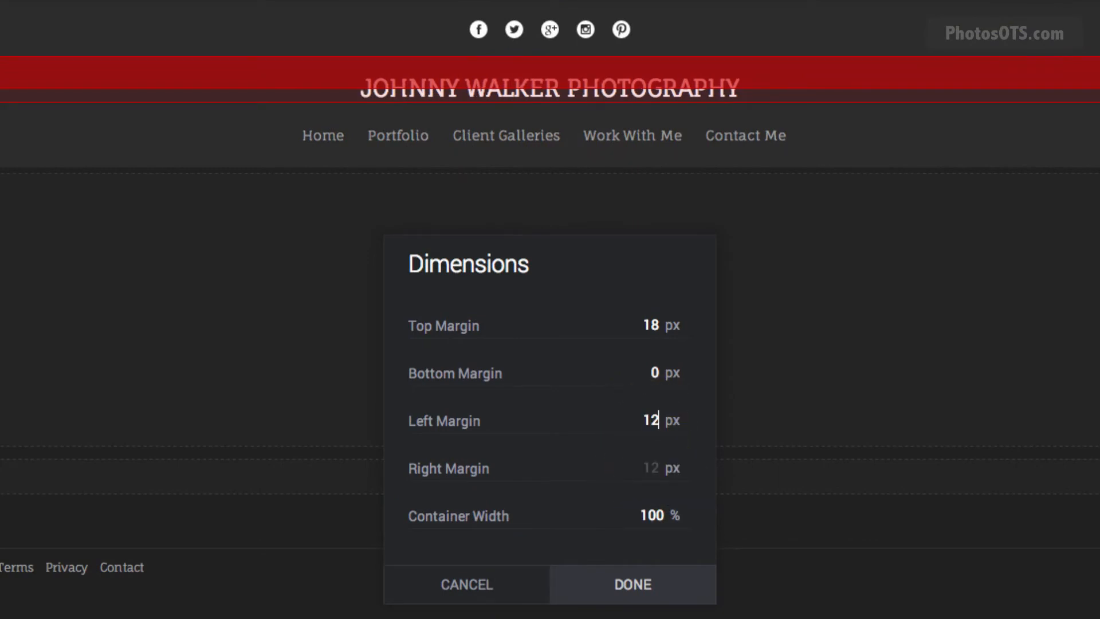
left_click(653, 587)
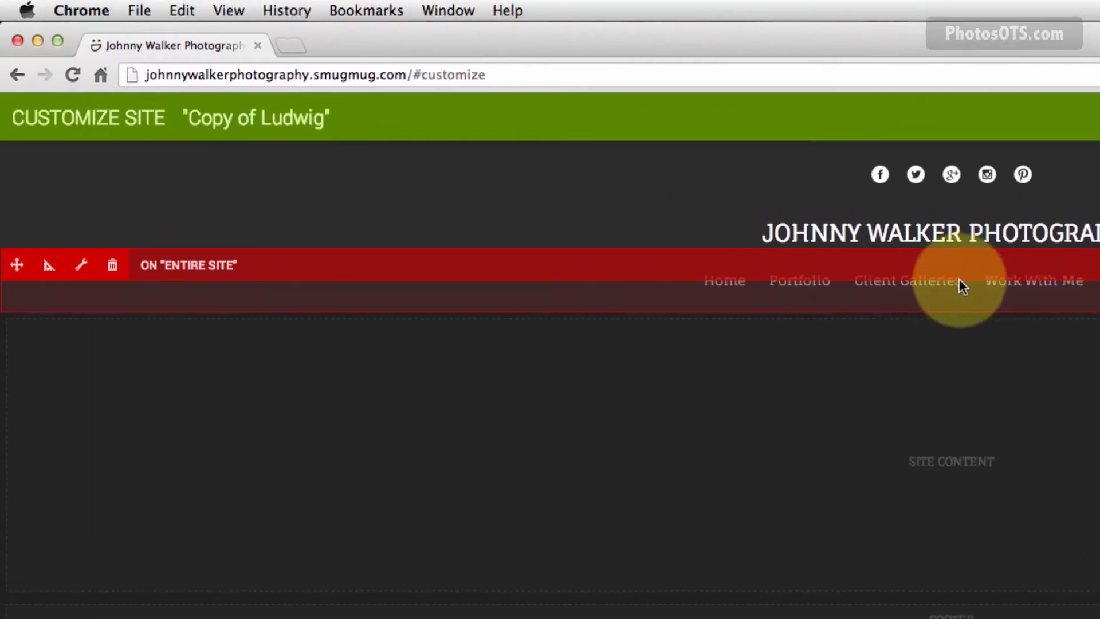
Change the navigation block's top, bottom and right margins from 24 to 12 px.
left_click(48, 265)
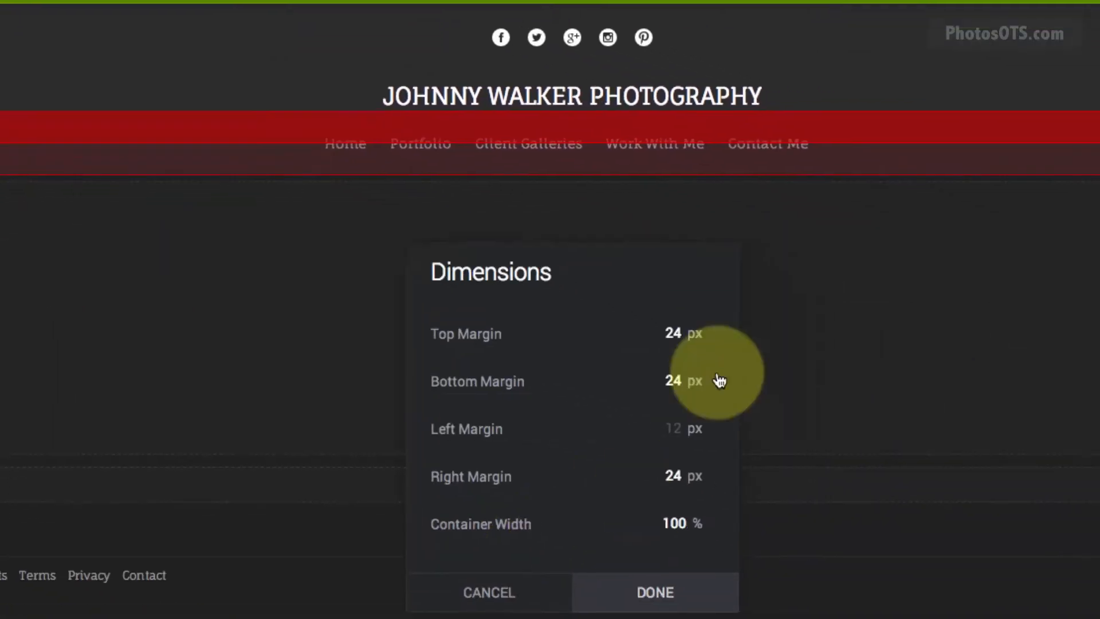
double_click(646, 472)
type("12")
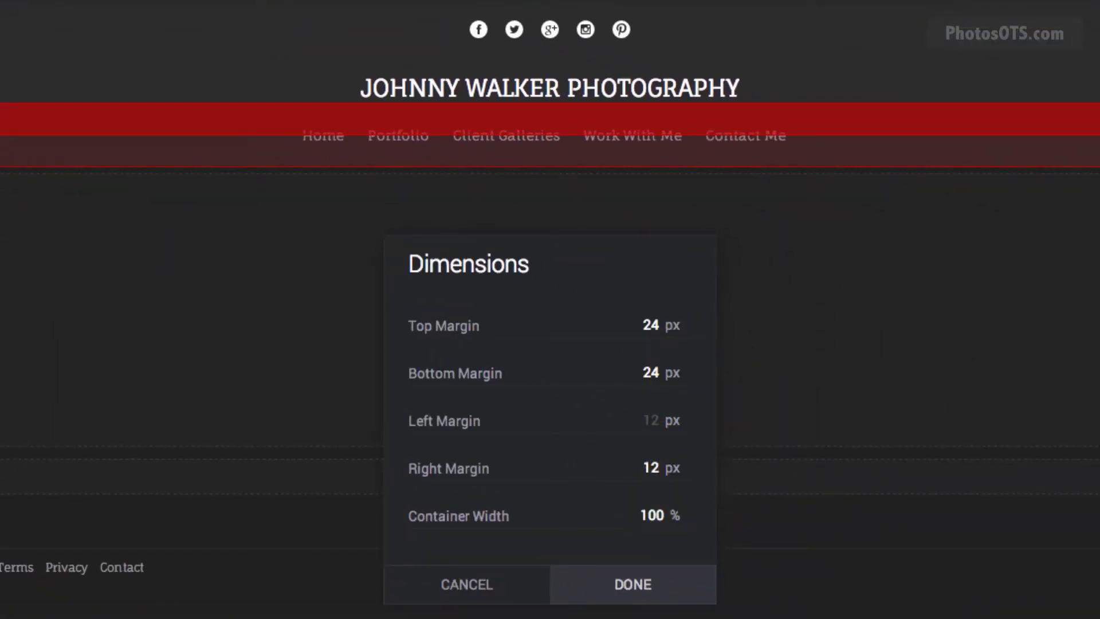
double_click(652, 325)
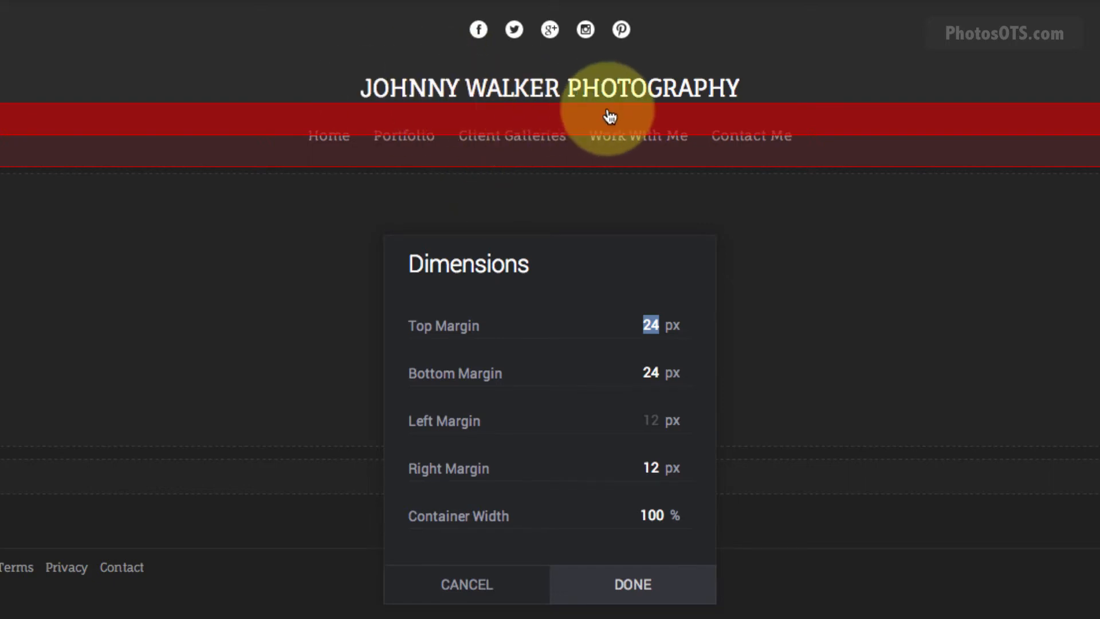
type("10")
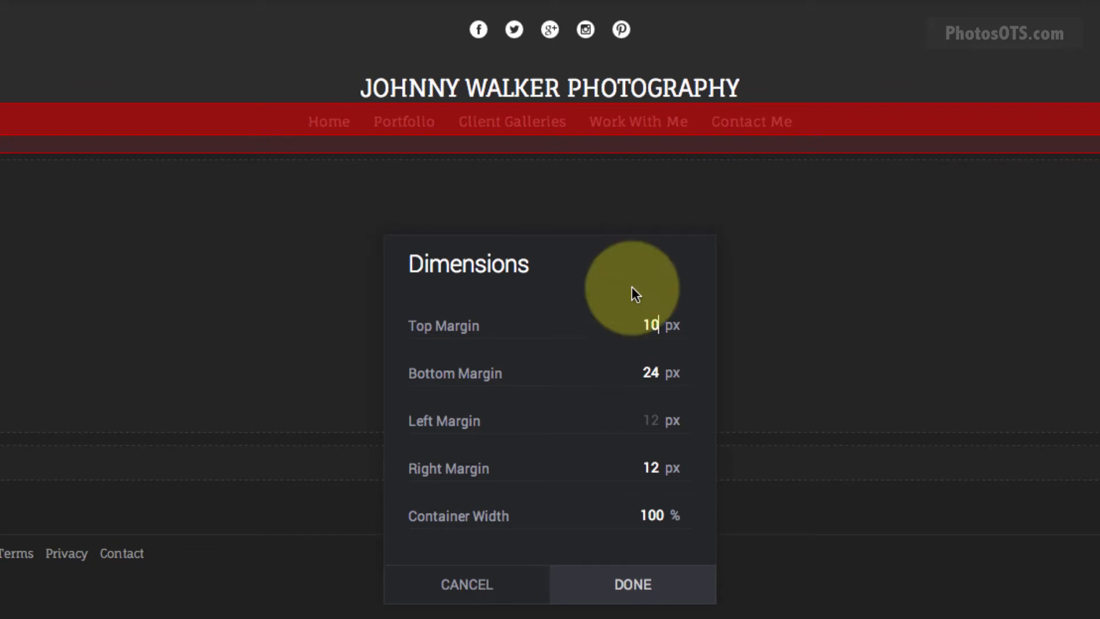
key("BackSpace")
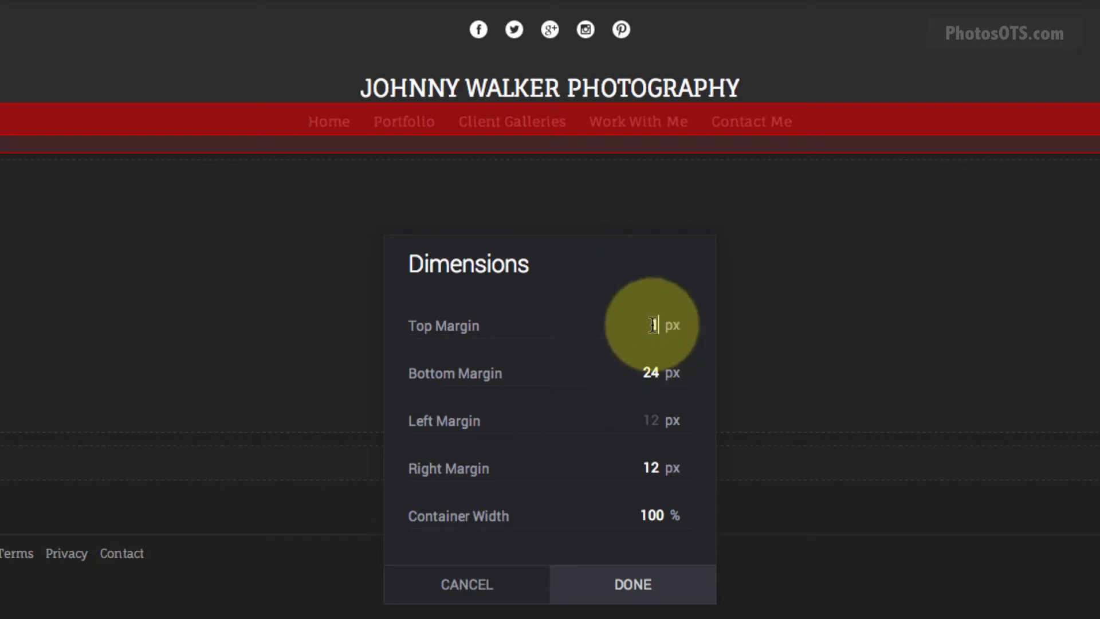
type("2")
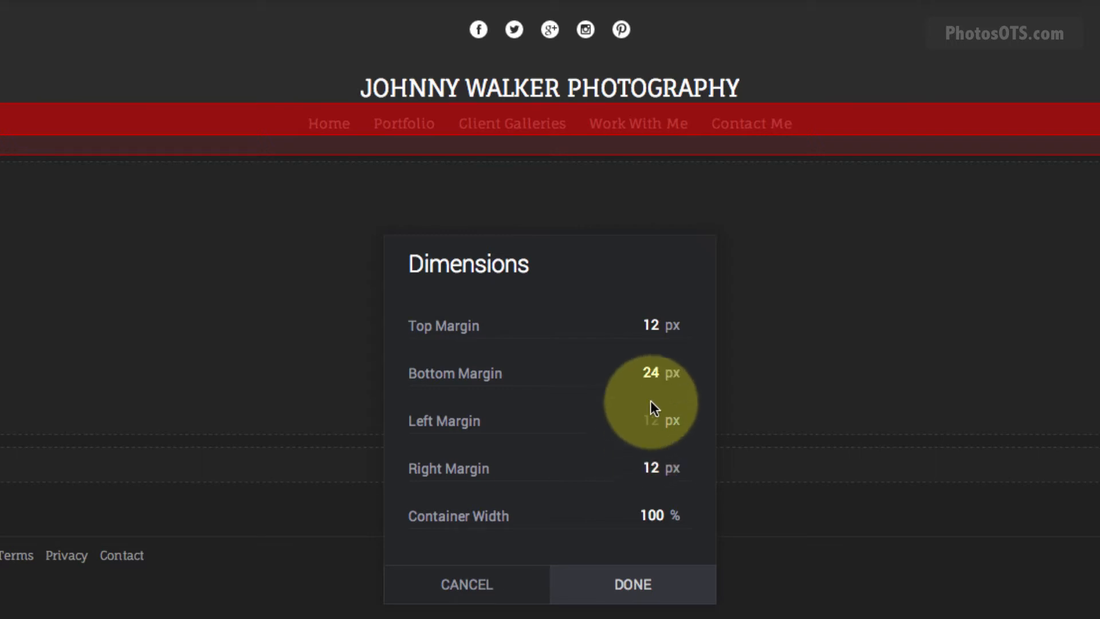
double_click(653, 373)
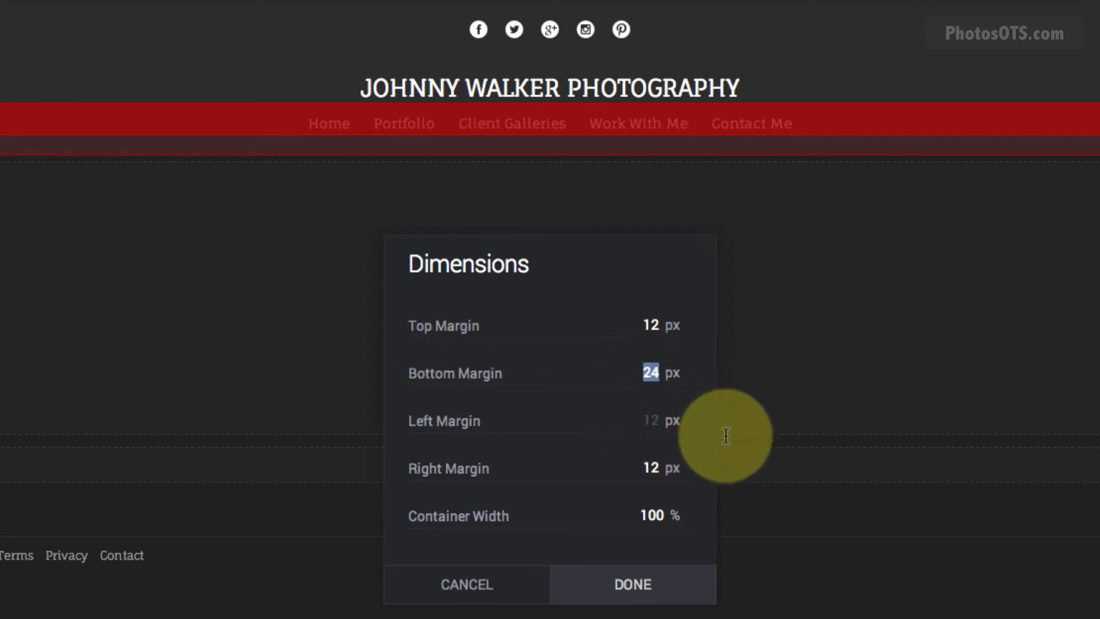
type("12")
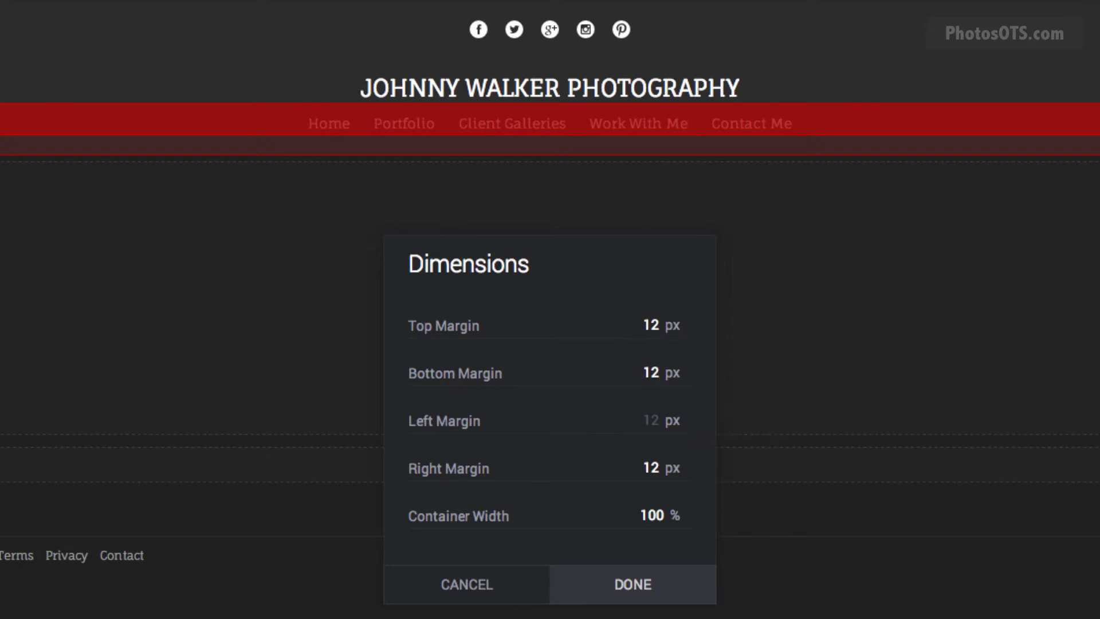
left_click(632, 584)
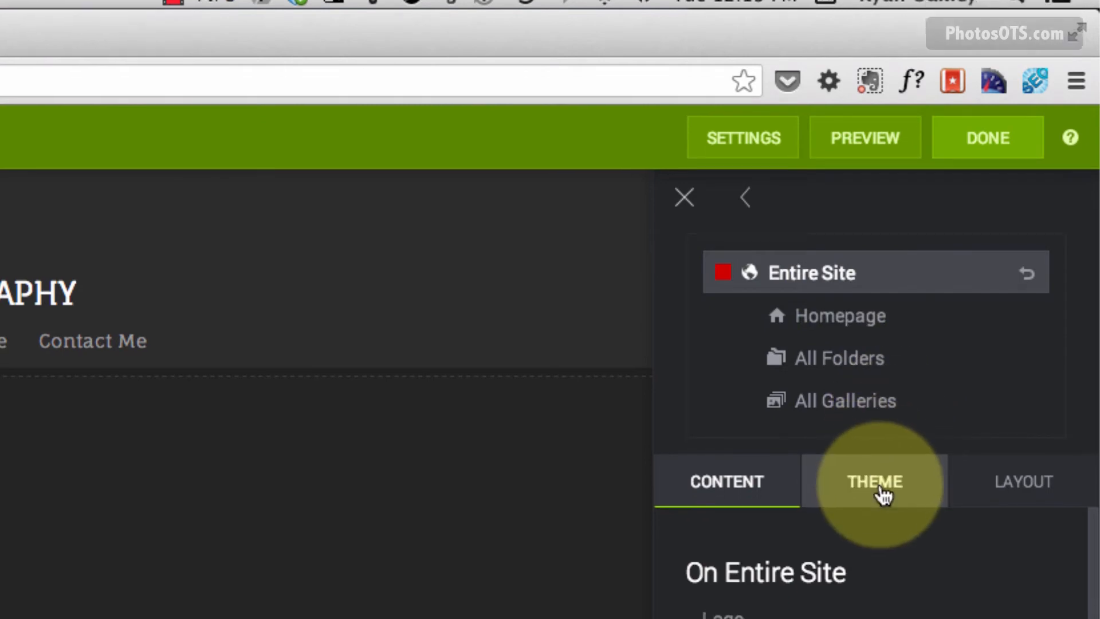
Dismiss the theme hint and start Create Theme from the active Ludwig theme.
left_click(882, 494)
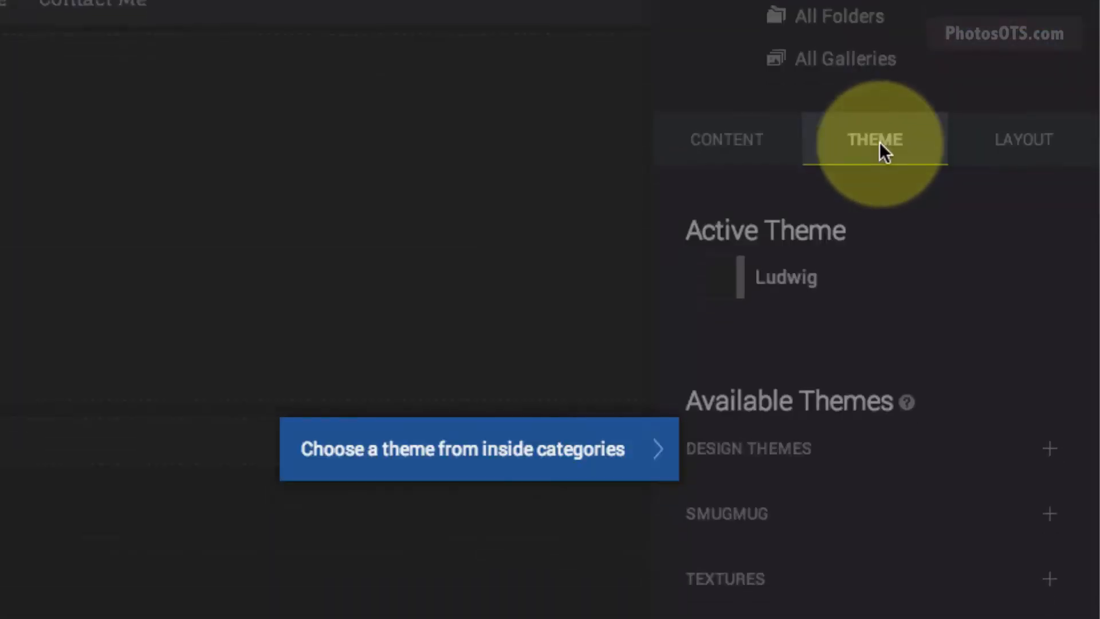
left_click(552, 457)
mouse_move(782, 269)
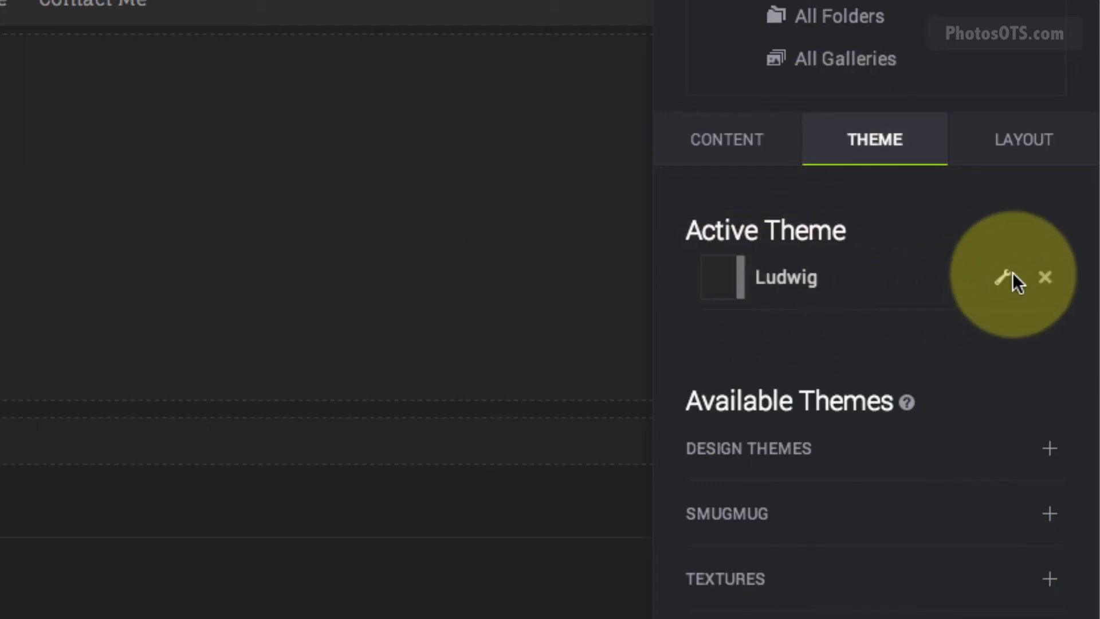
left_click(1005, 279)
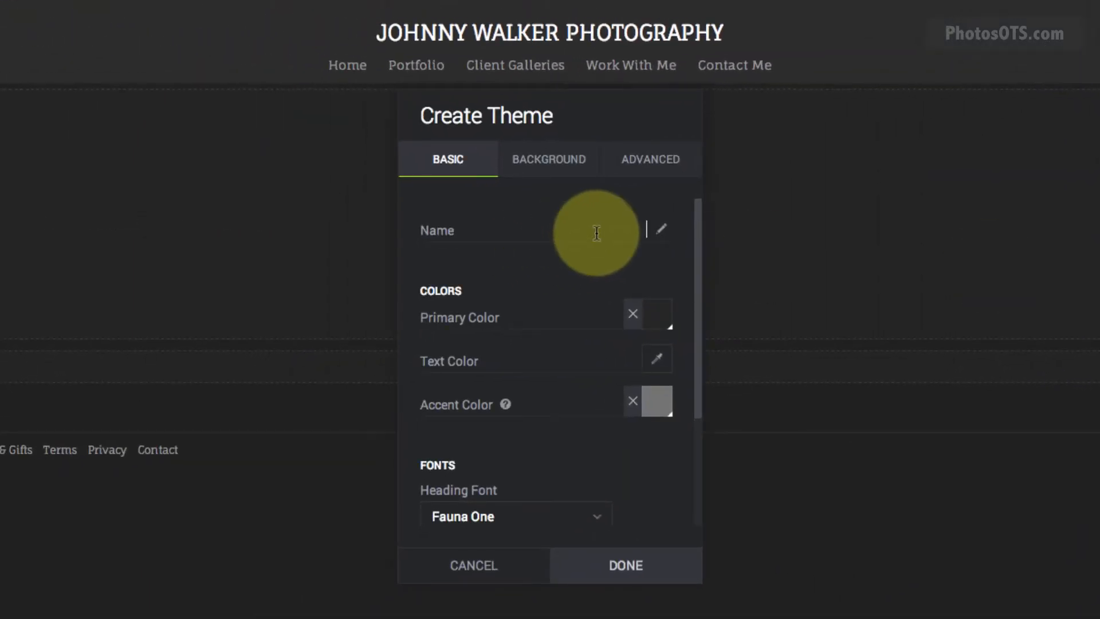
Name the theme 'JWP Theme Design' and make its primary colour white.
type("JWP")
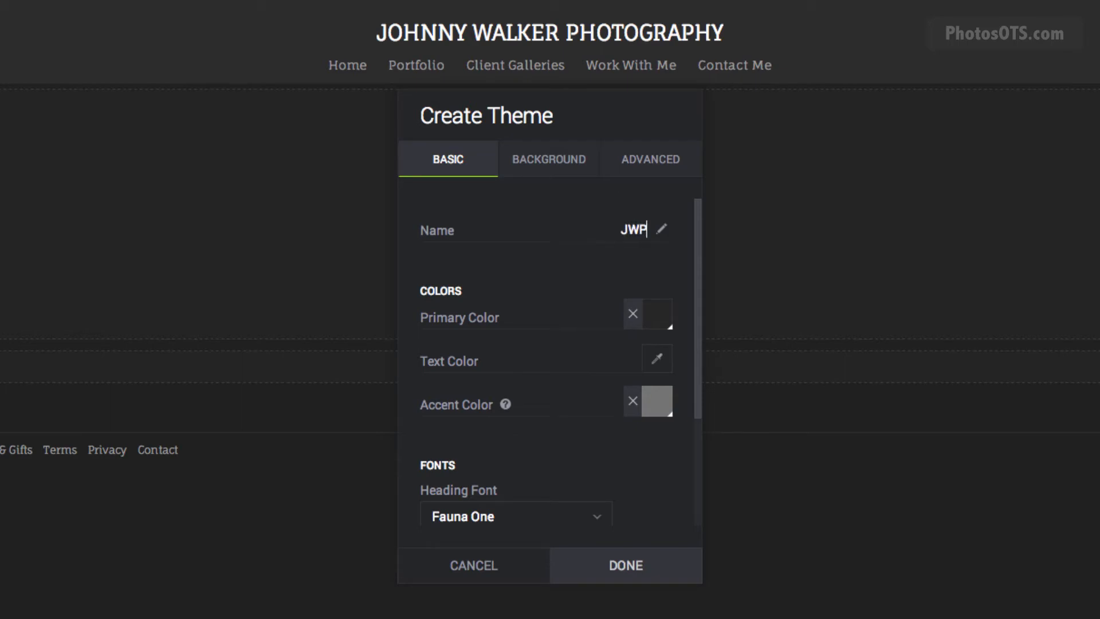
type(" Theme Design")
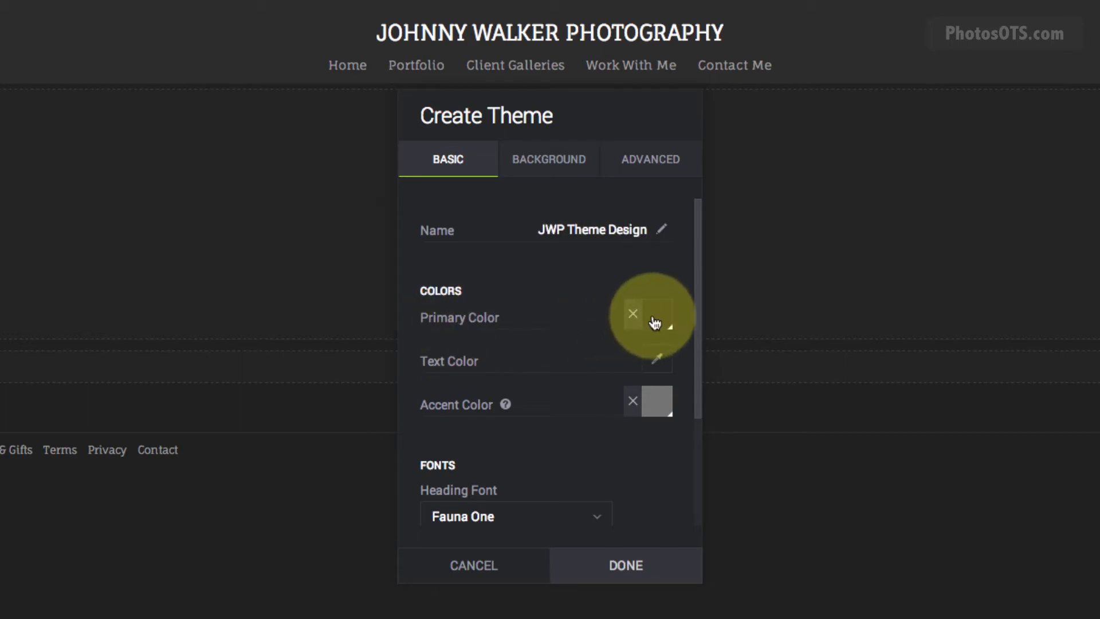
left_click(658, 320)
left_click_drag(686, 367, 669, 335)
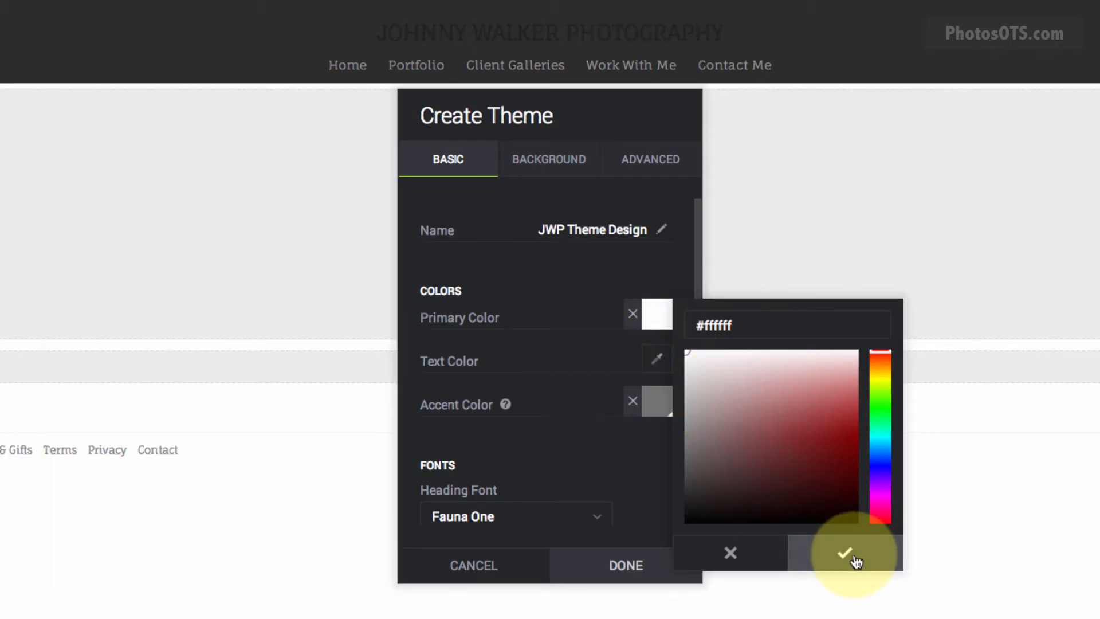
left_click(854, 560)
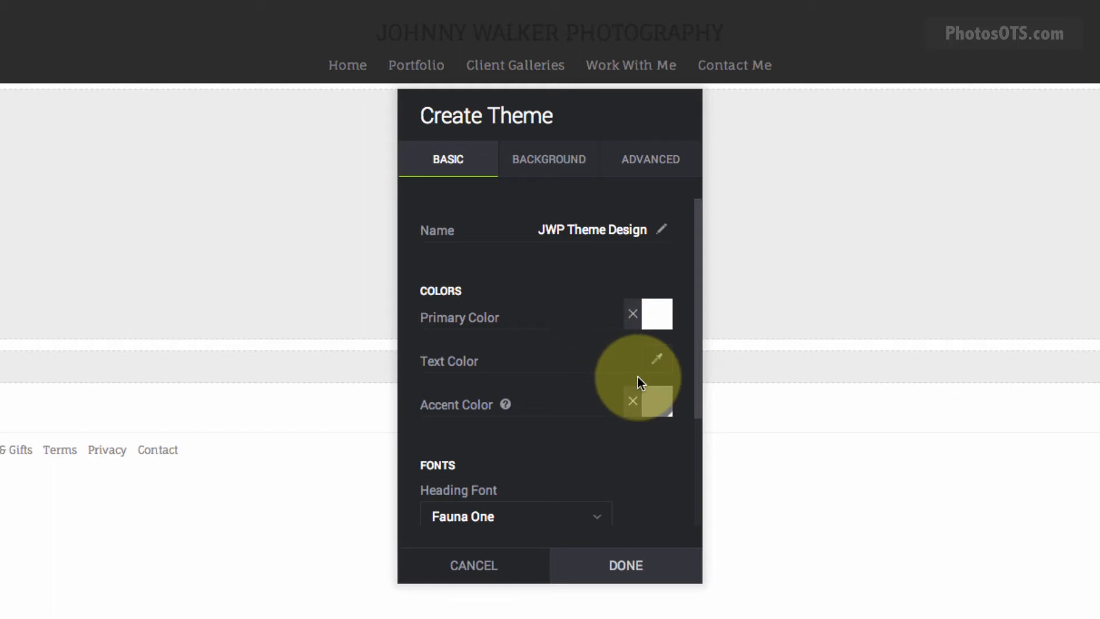
Set the theme's accent colour to blue #1963aa, then bring up its background colour settings.
left_click(662, 417)
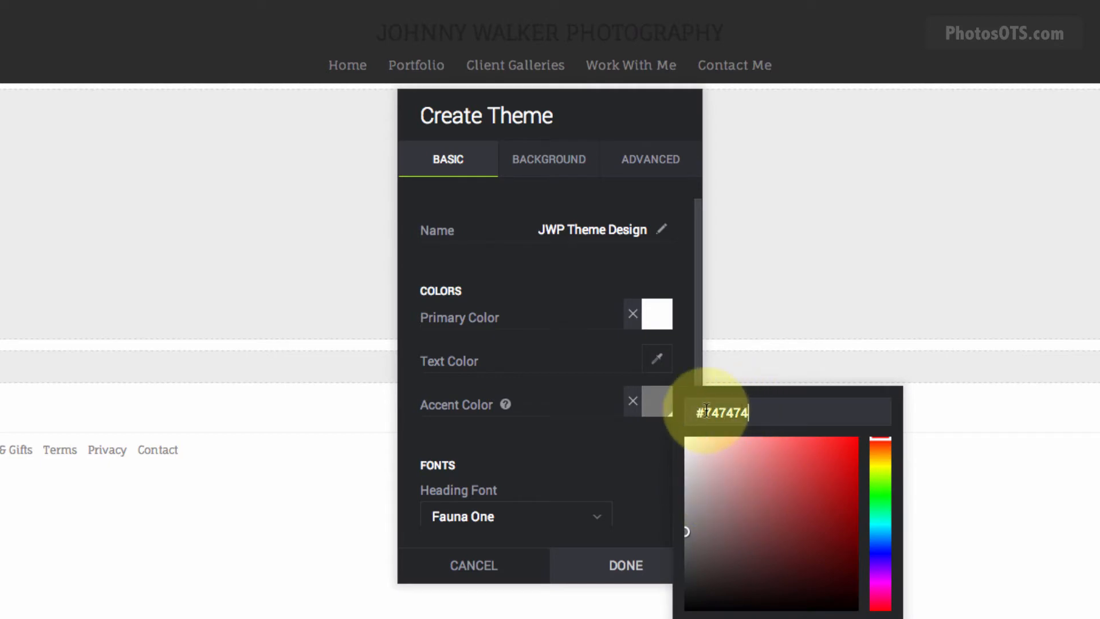
left_click_drag(705, 413, 788, 414)
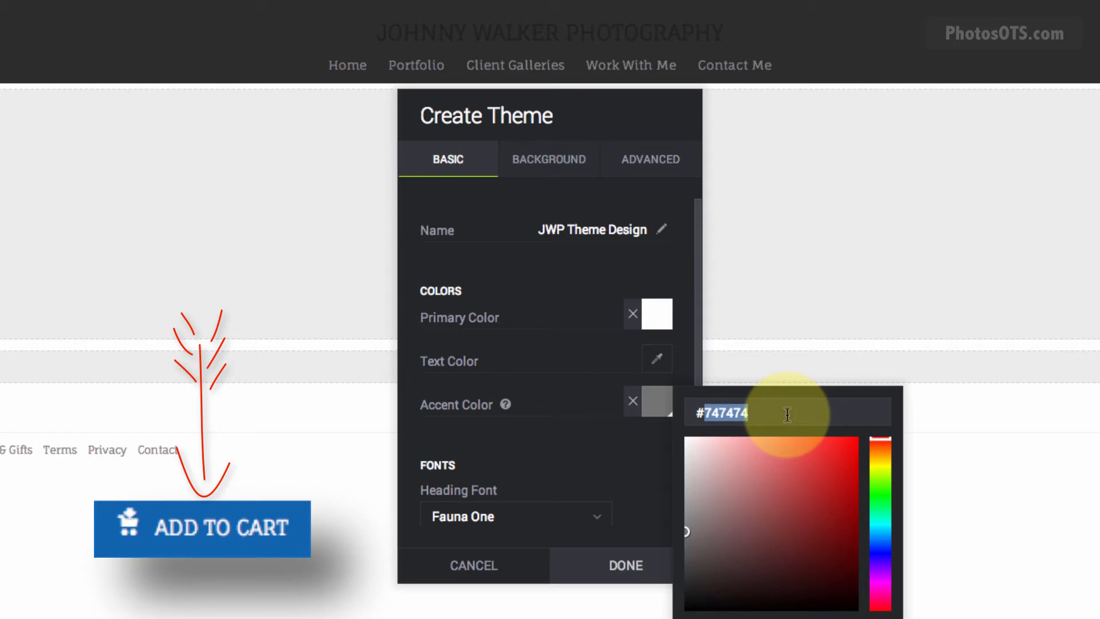
type("1")
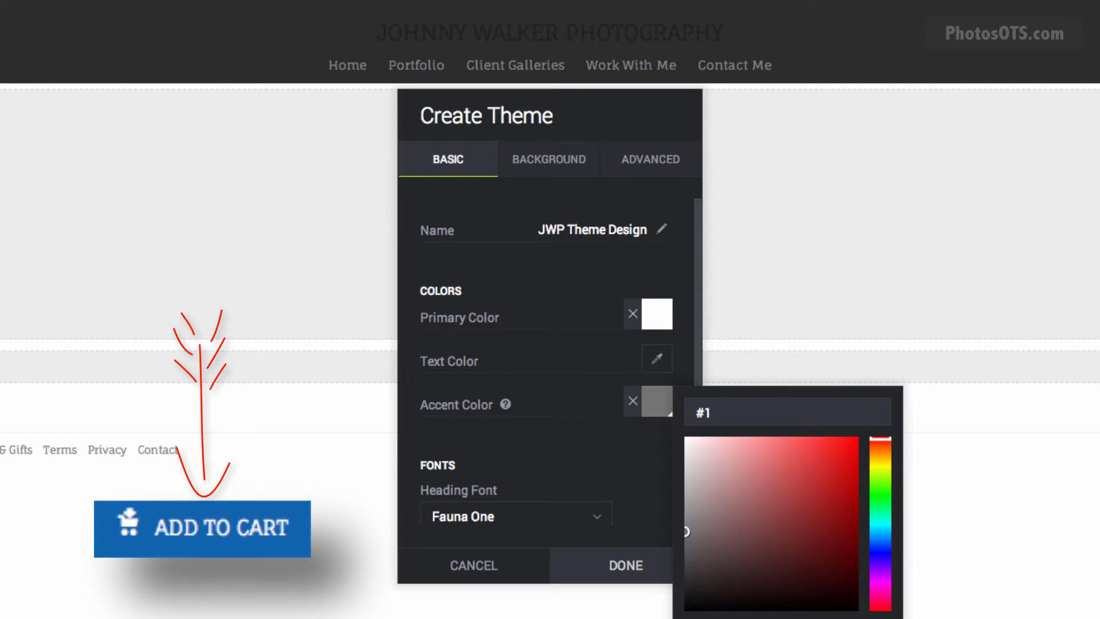
type("963aa")
left_click(834, 618)
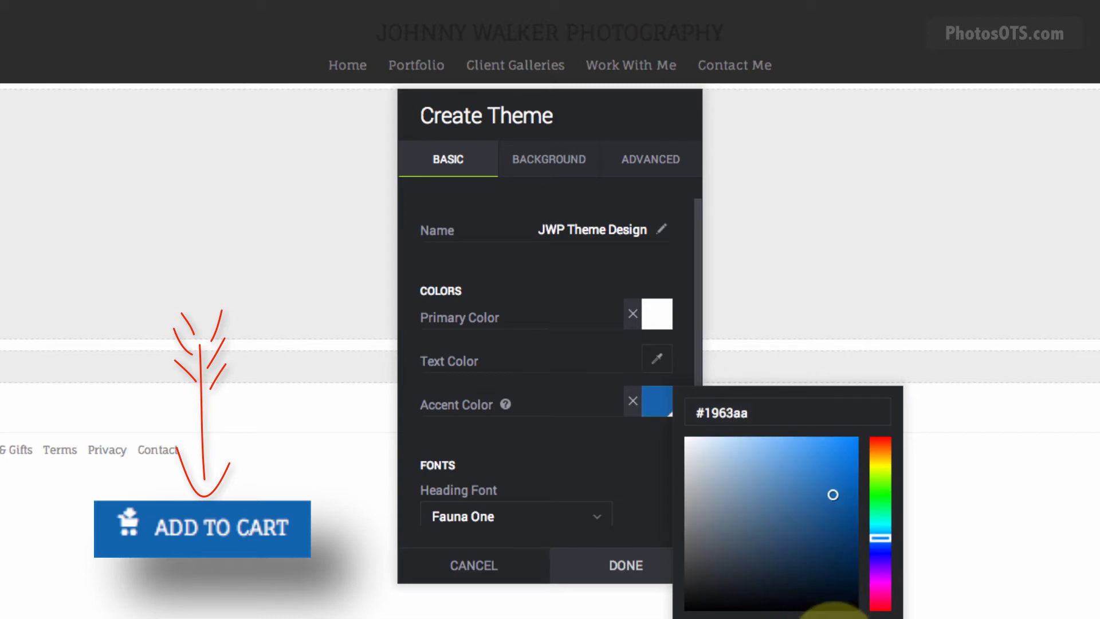
scroll(652, 493, "down", 3)
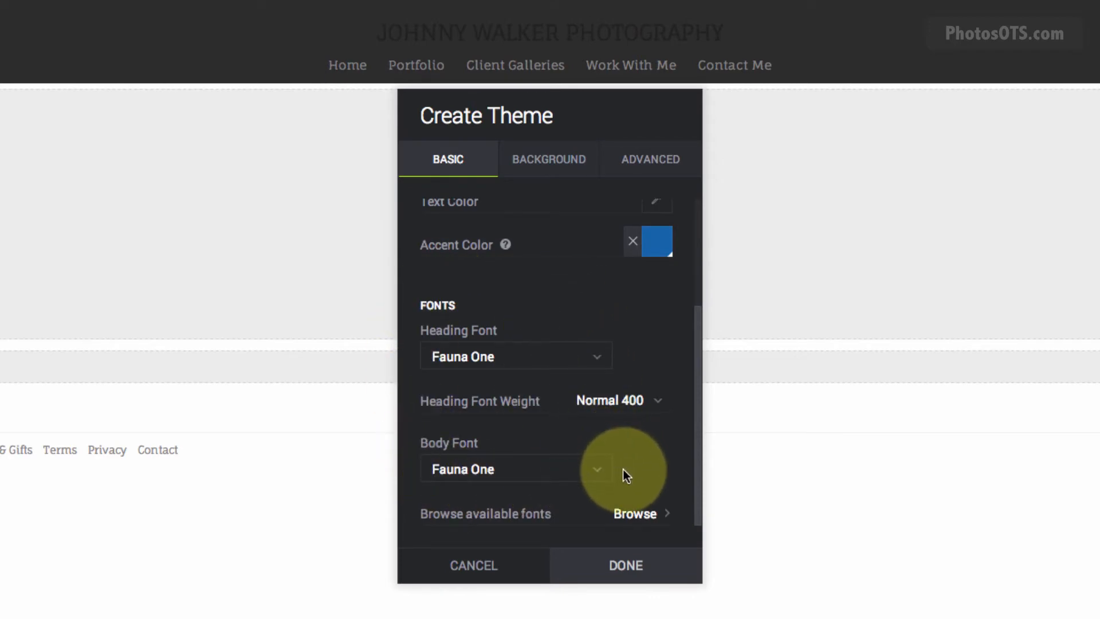
left_click(566, 161)
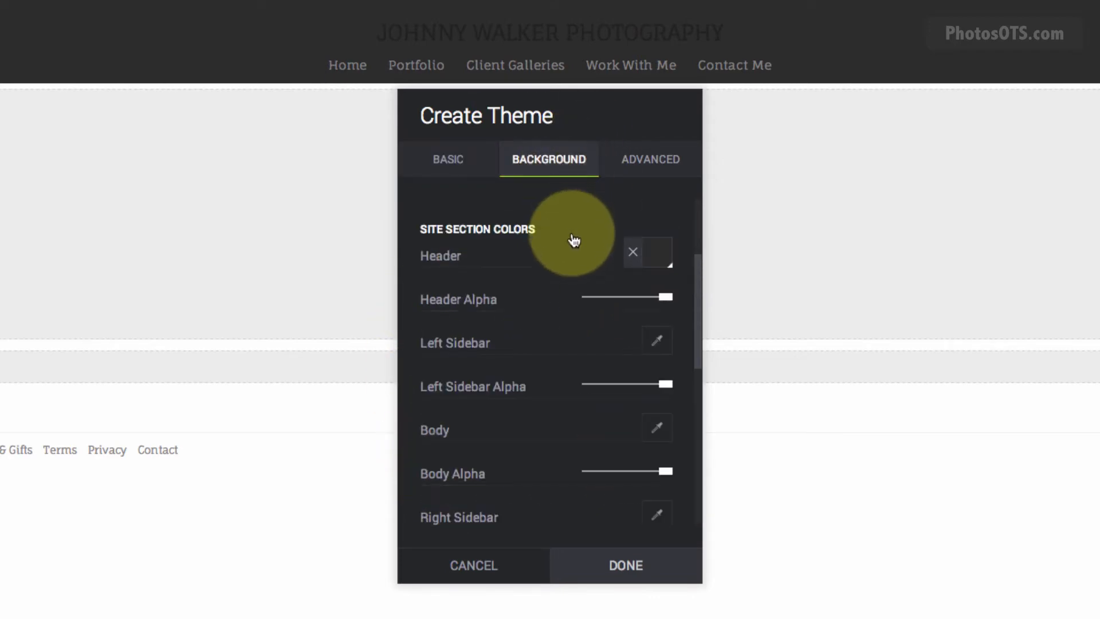
Make the header colour white, finish JWP Theme Design, and apply it to the Entire Site.
left_click(658, 253)
left_click(699, 337)
left_click_drag(699, 337, 675, 256)
left_click(835, 496)
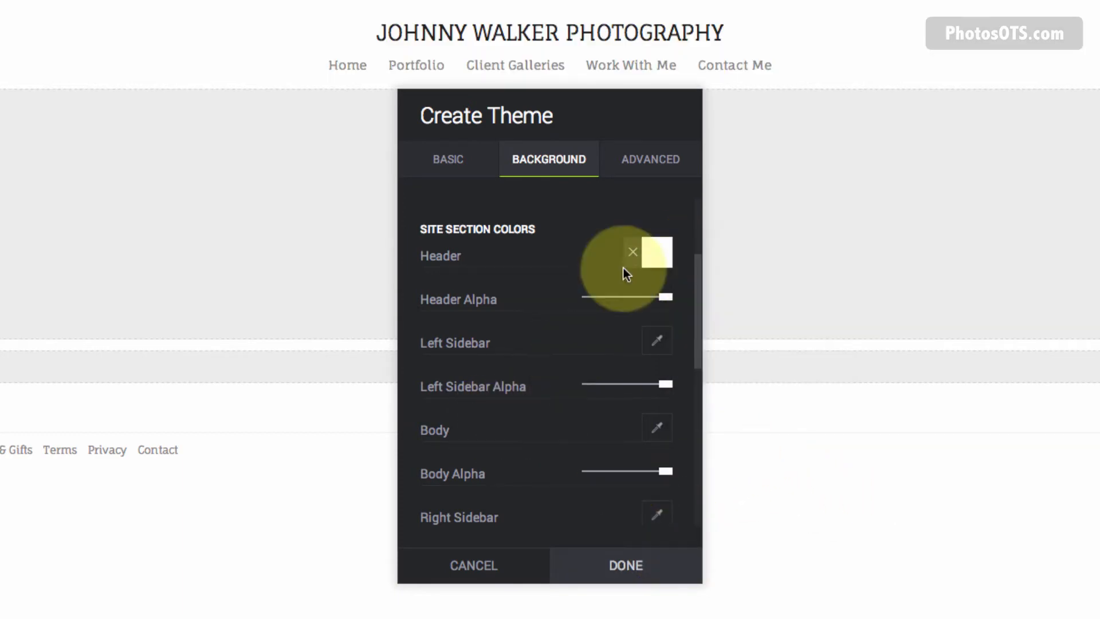
left_click(623, 567)
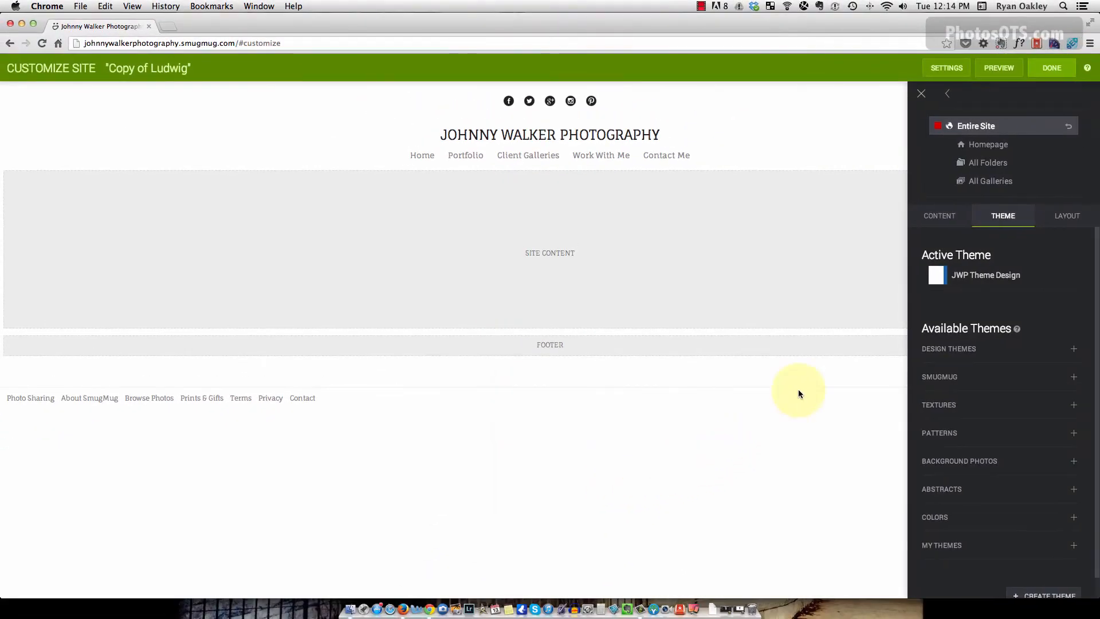
left_click(938, 128)
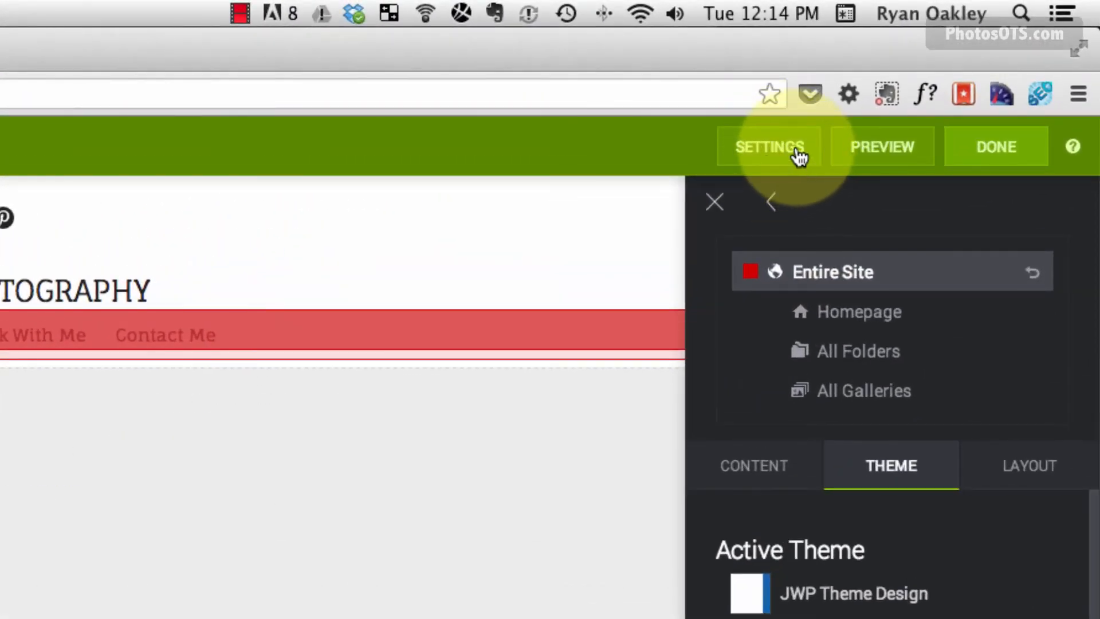
In Design Settings, rename the design from its 'Copy of' name to JWP Ludwig.
left_click(798, 154)
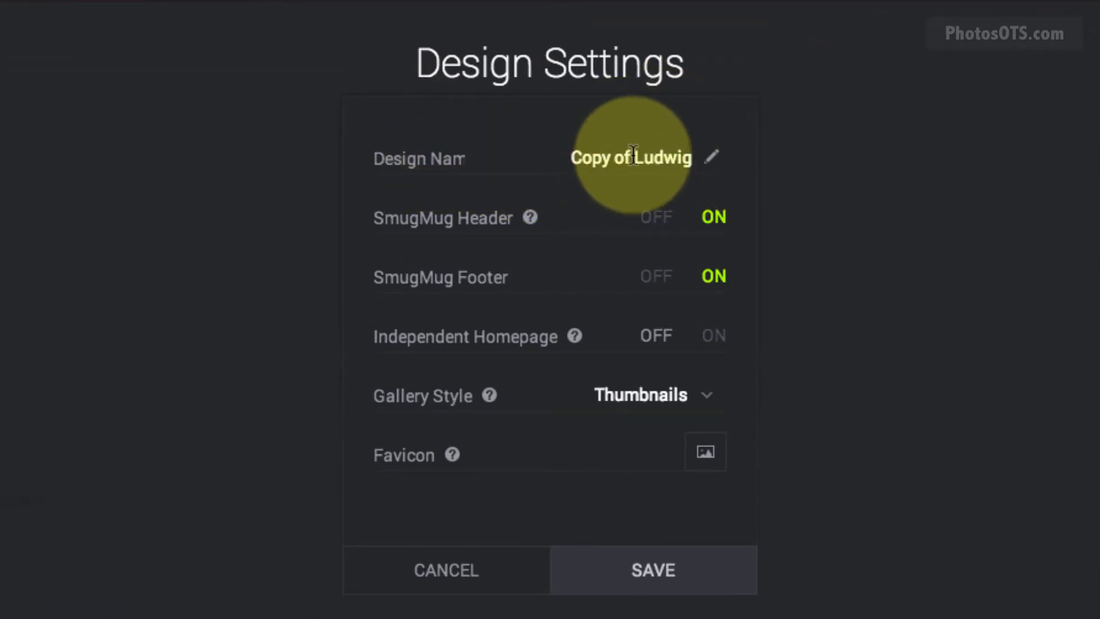
left_click_drag(633, 154, 503, 152)
type("JWP")
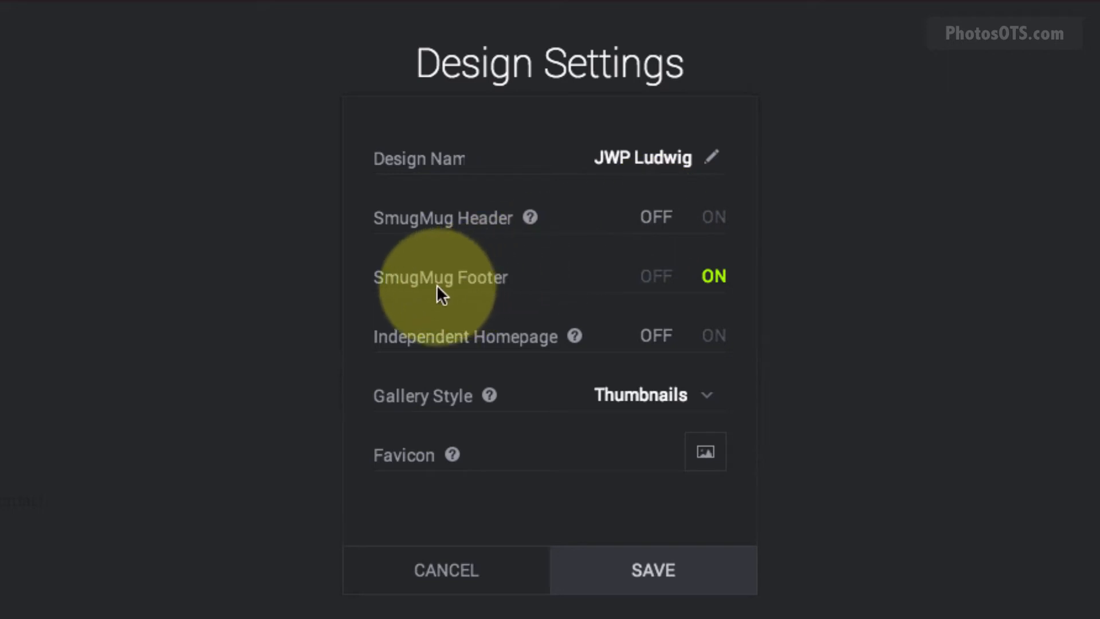
Turn the SmugMug footer off, left-align Photo Sharing By SmugMug, and set Gallery Style to SmugMug.
left_click(660, 284)
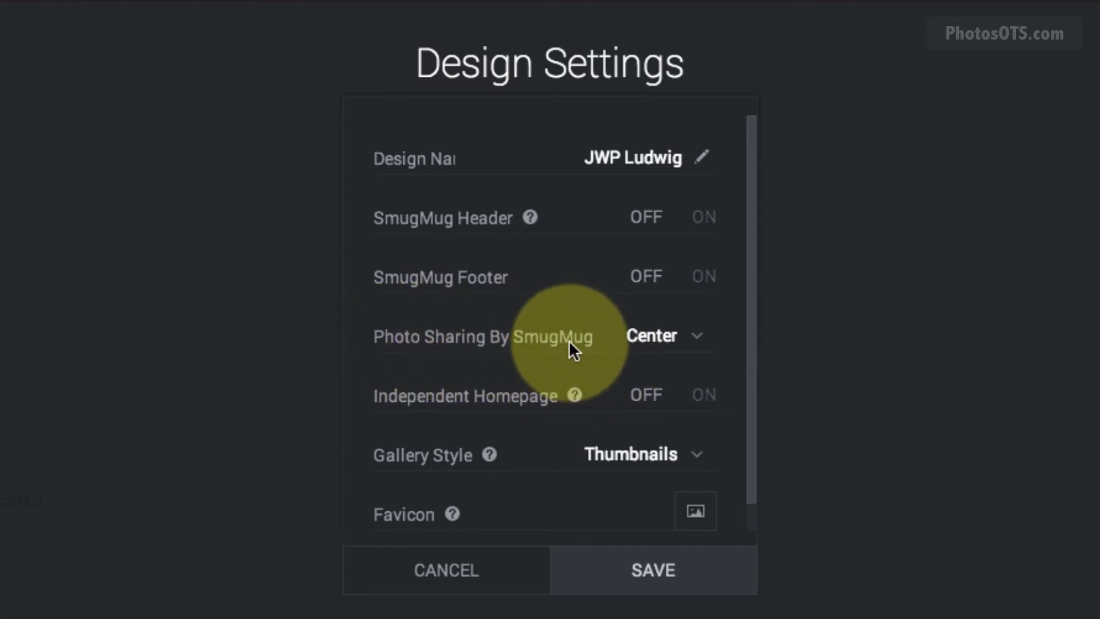
left_click(638, 337)
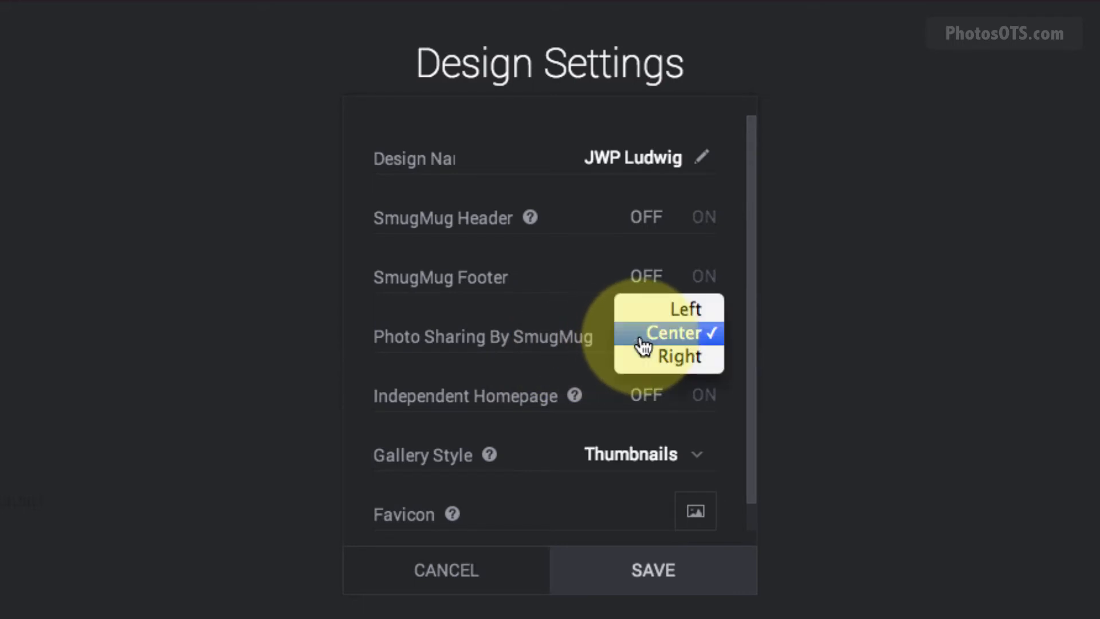
left_click(653, 307)
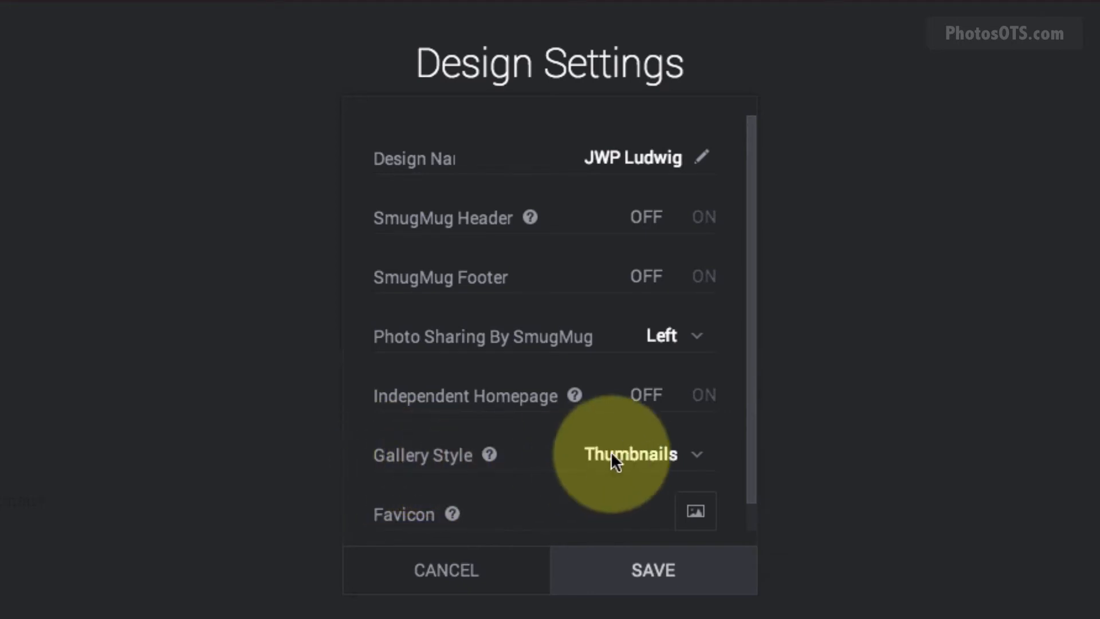
left_click(634, 458)
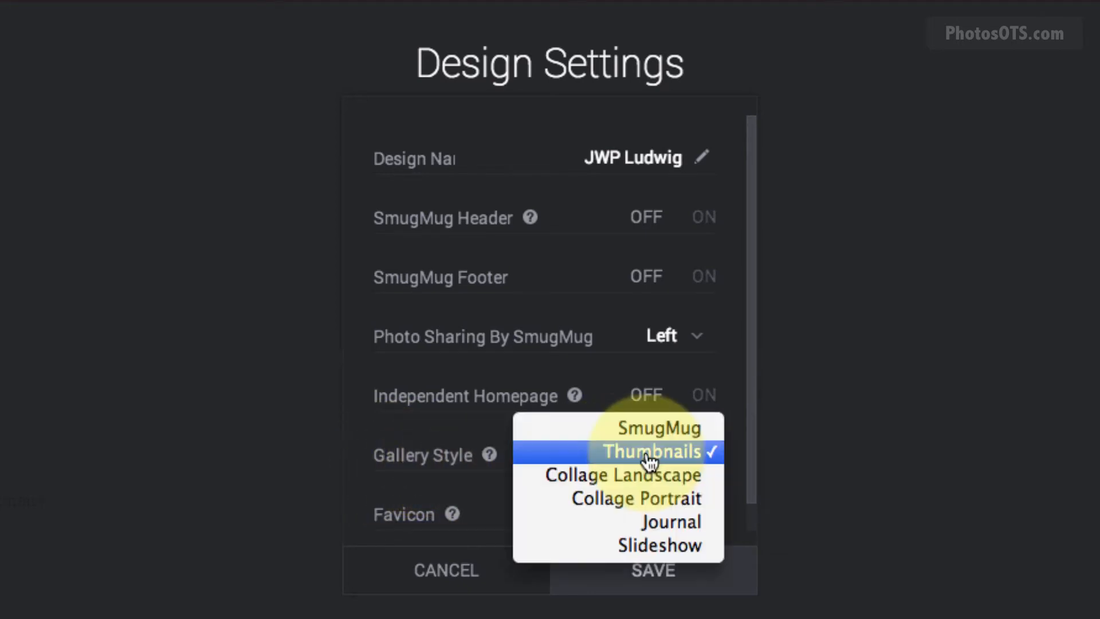
left_click(690, 428)
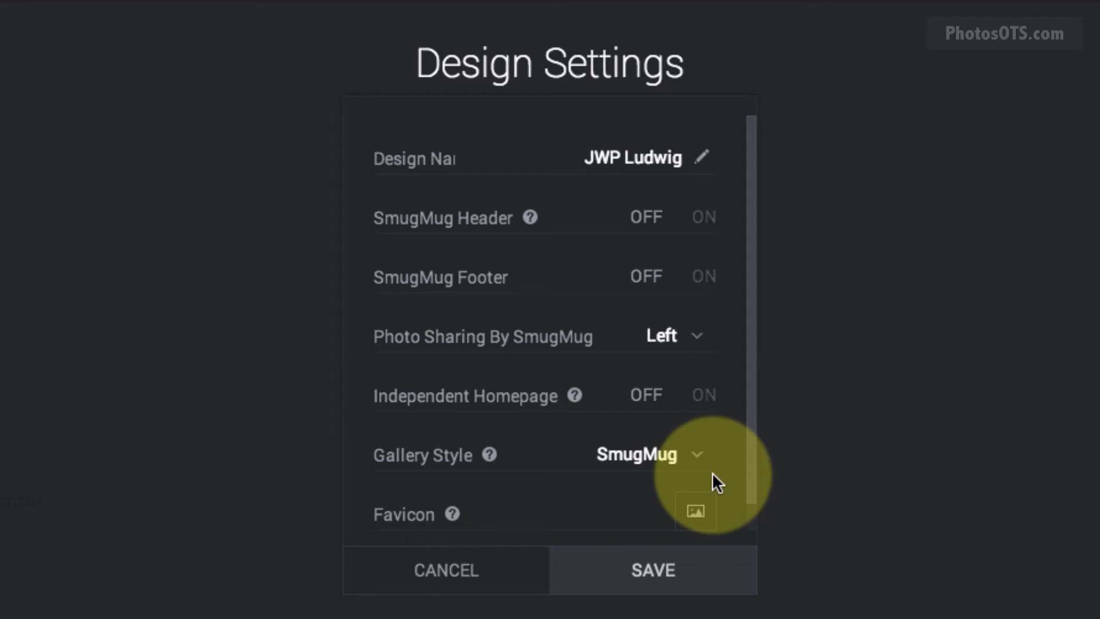
Use the aperture image from My SmugMug Site Files as the favicon and save the settings.
left_click(708, 516)
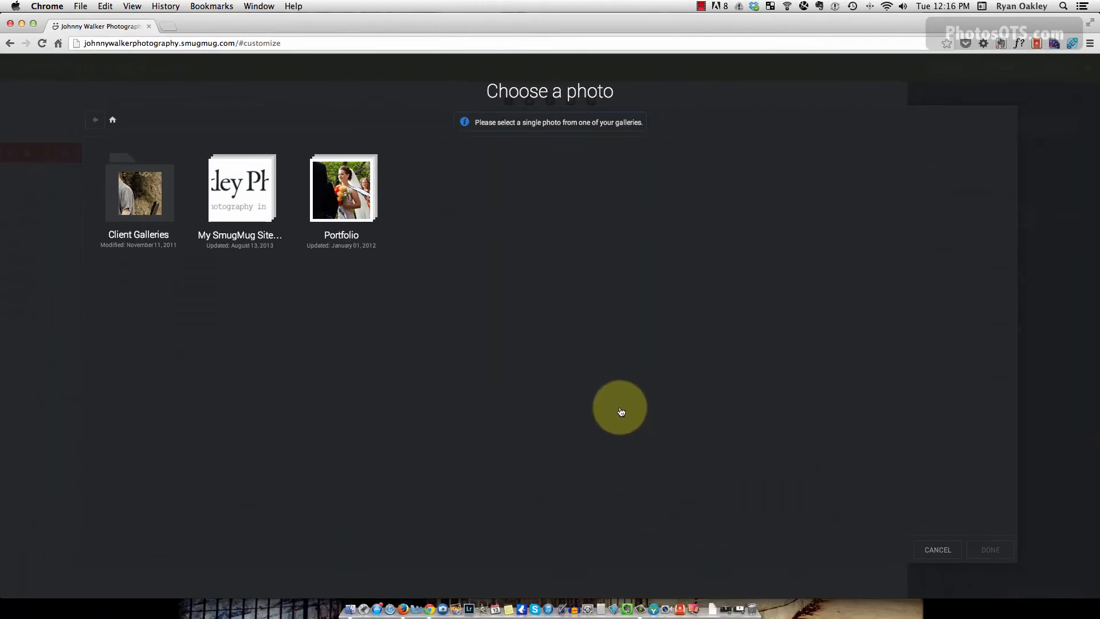
left_click(243, 207)
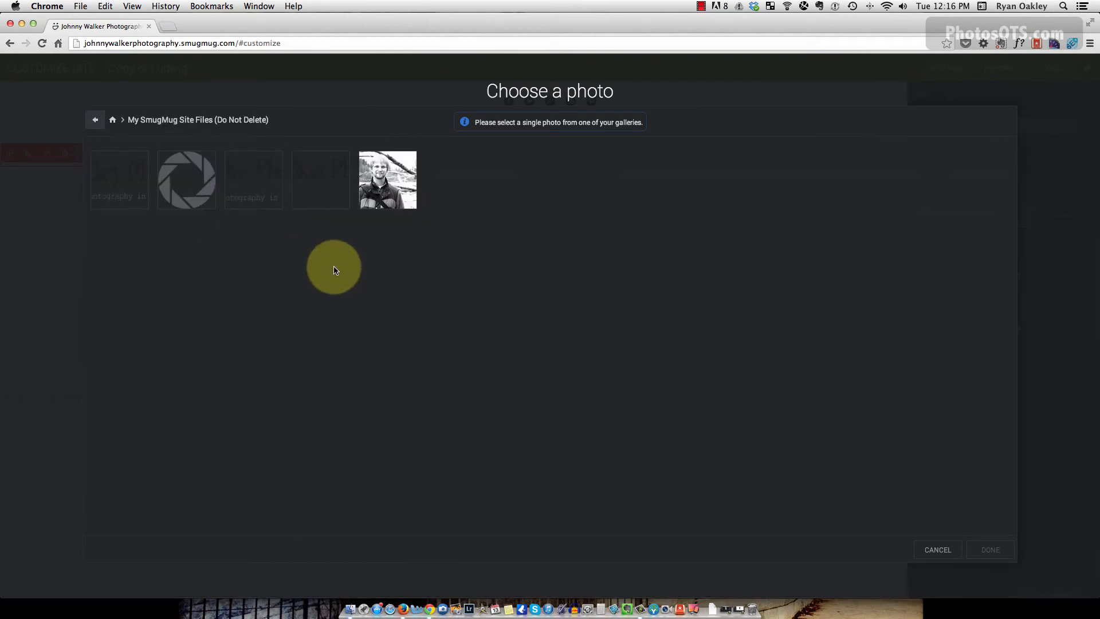
left_click(187, 181)
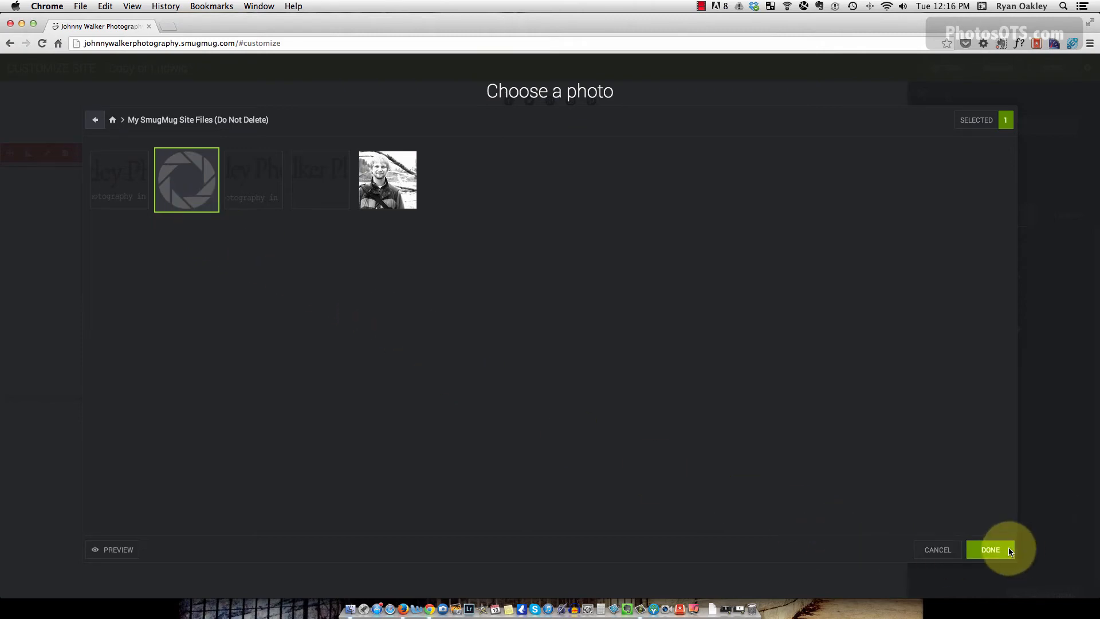
left_click(990, 550)
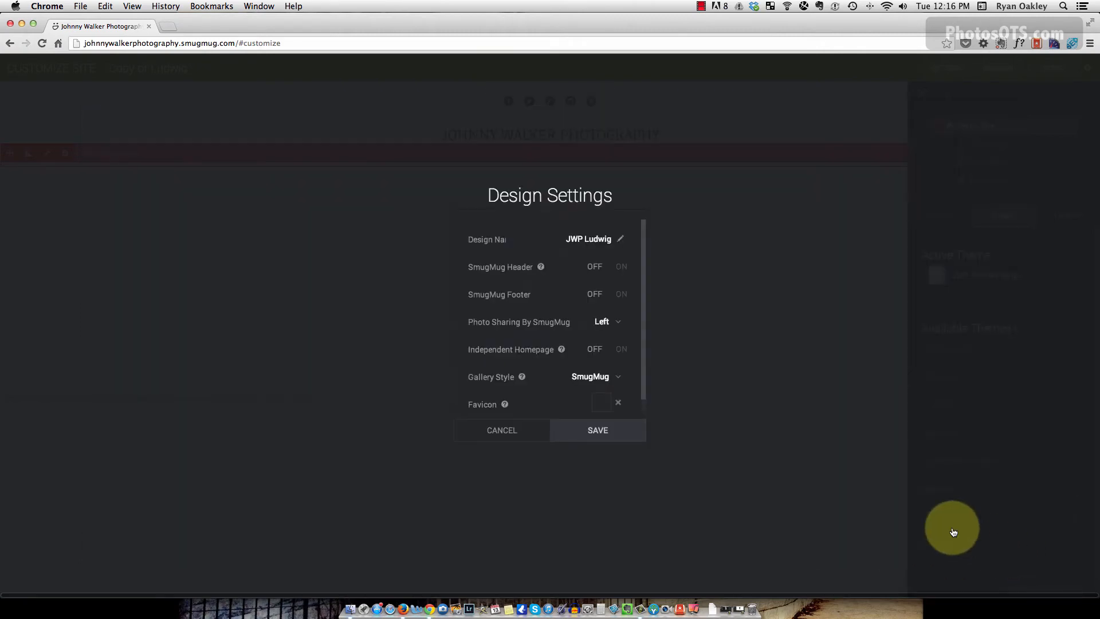
left_click(601, 431)
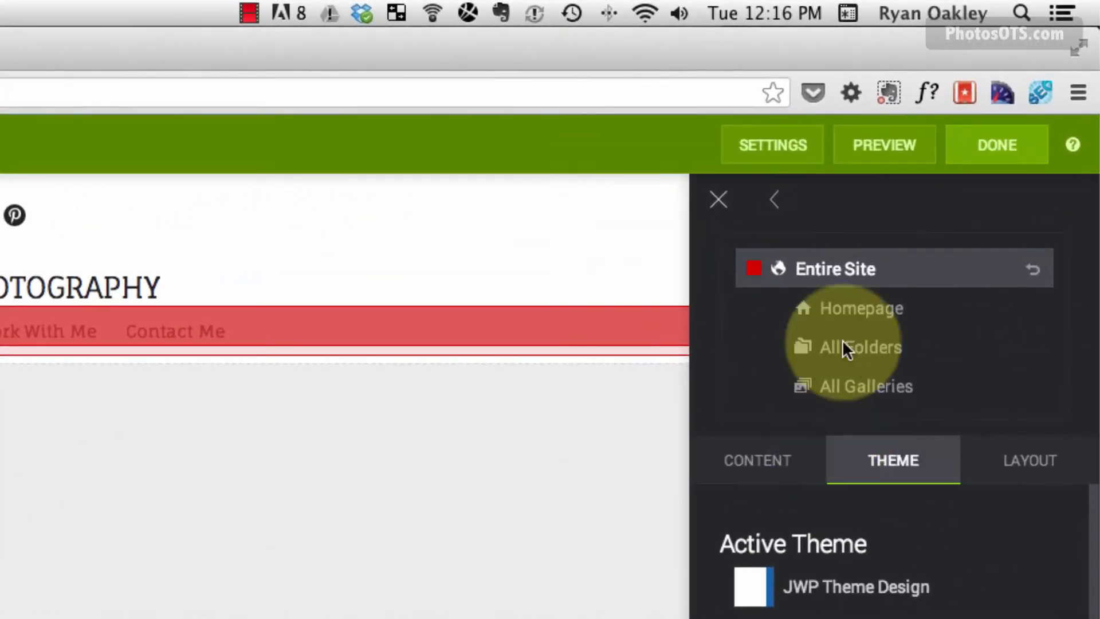
Switch to the Homepage and delete its photo-grid content block.
left_click(863, 314)
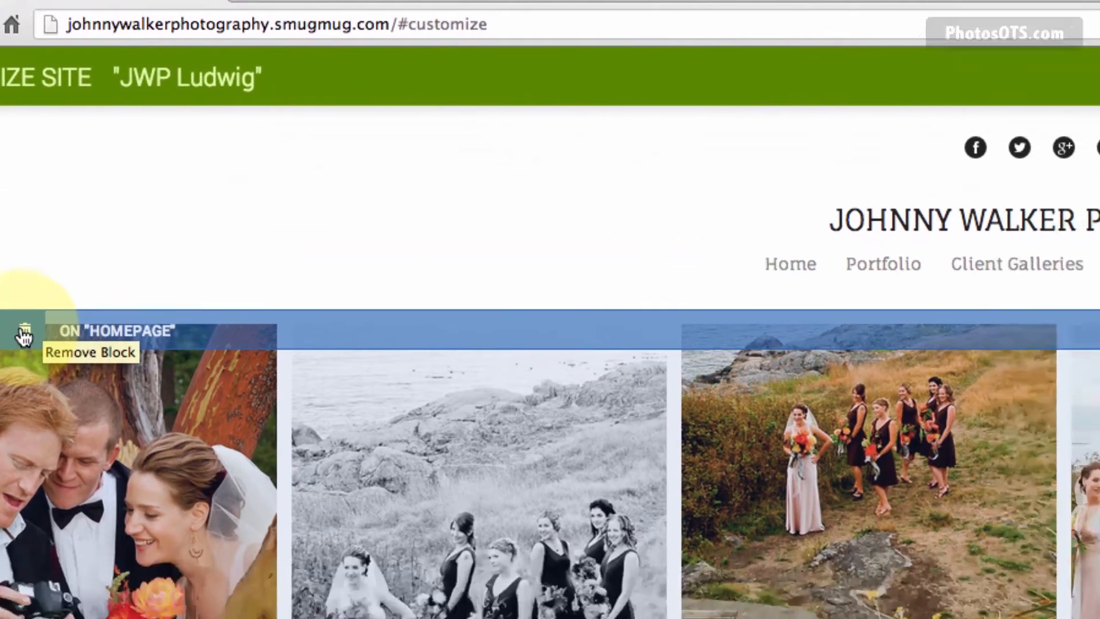
left_click(136, 401)
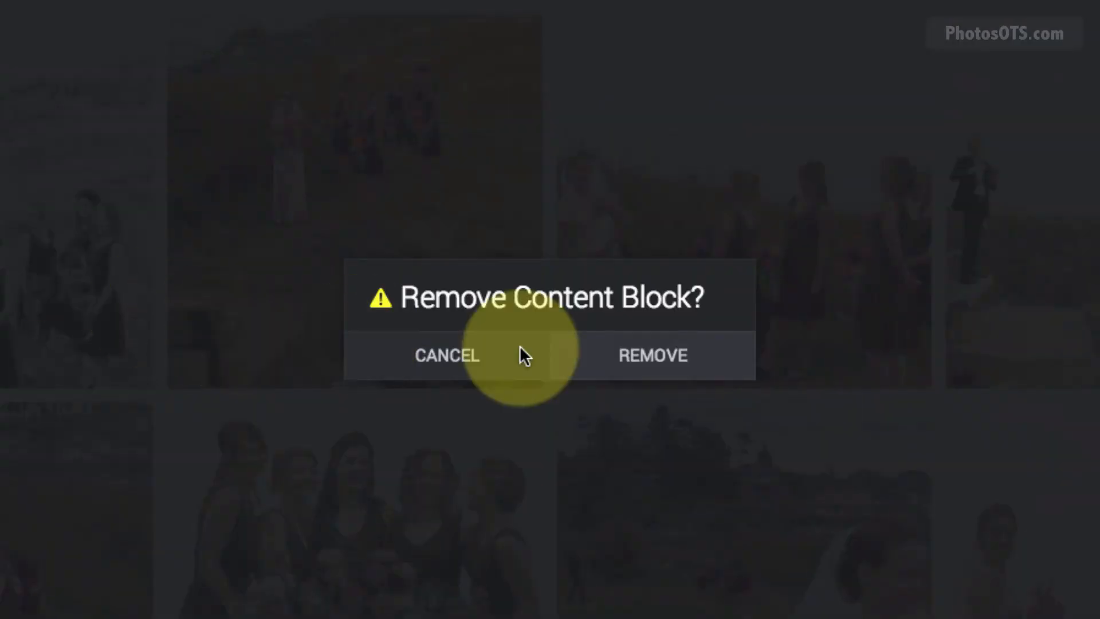
left_click(667, 366)
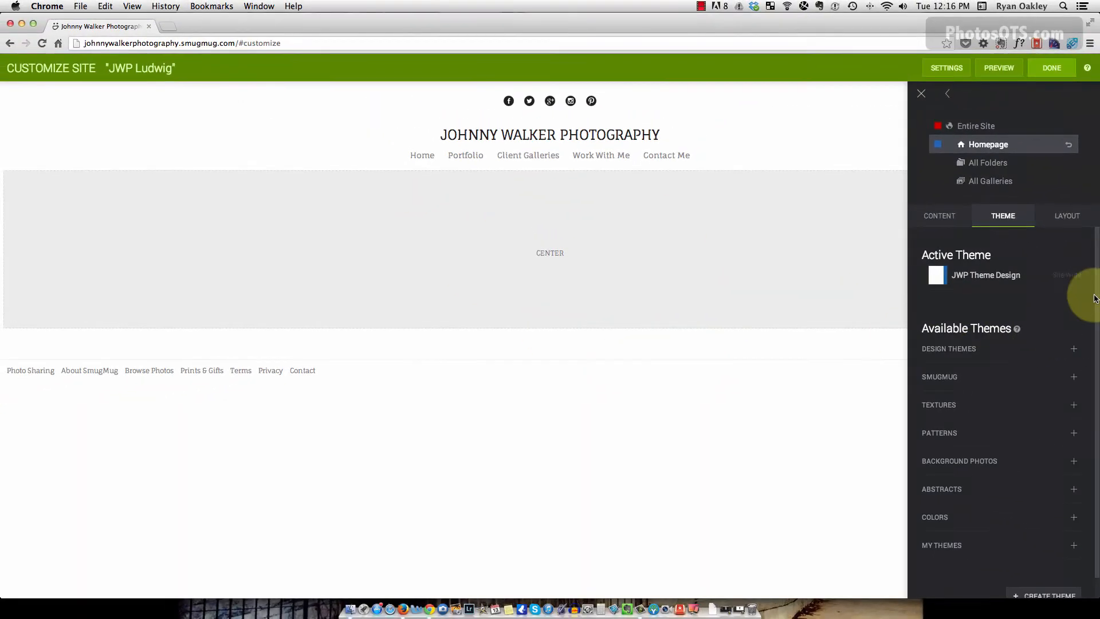
Drag a Slideshow block from Content > Photo into the homepage's centre area.
left_click(939, 216)
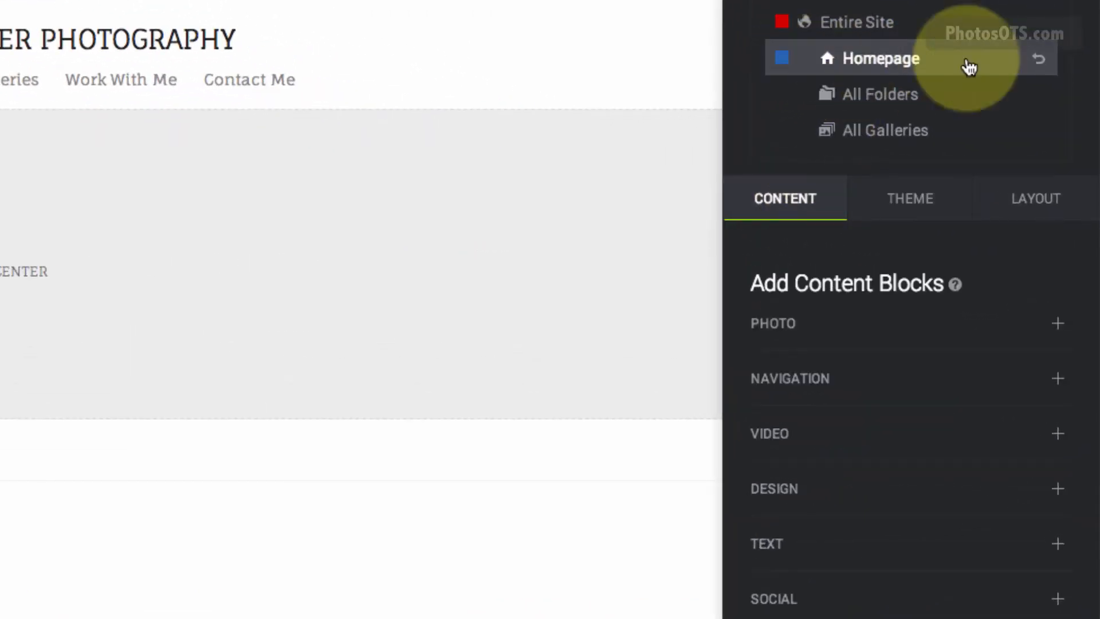
left_click(775, 325)
left_click_drag(806, 487, 86, 270)
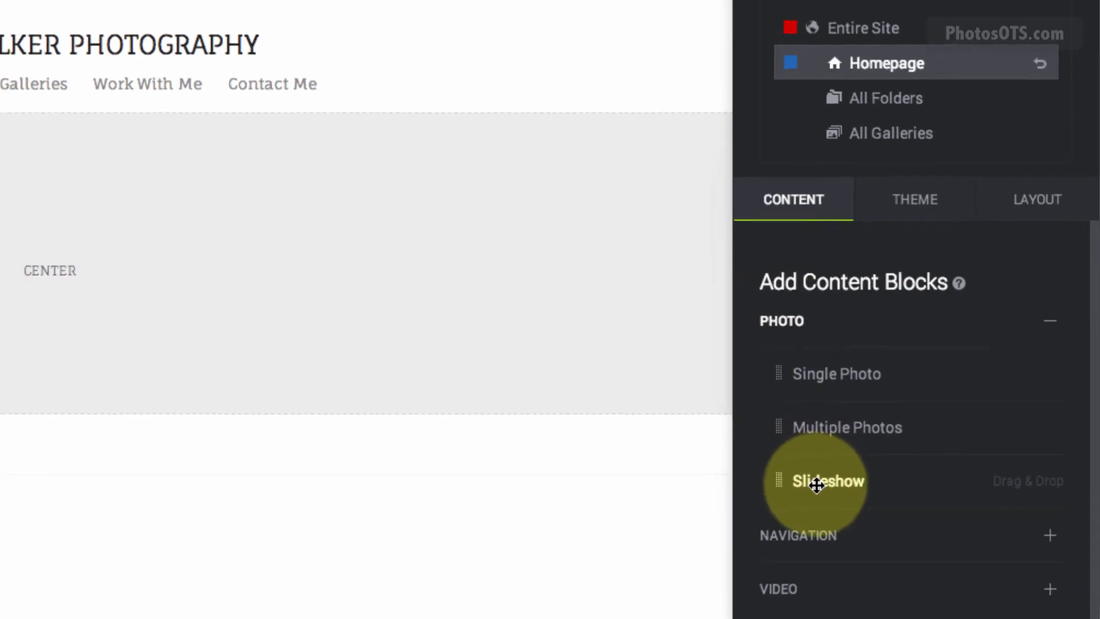
left_click_drag(584, 250, 524, 195)
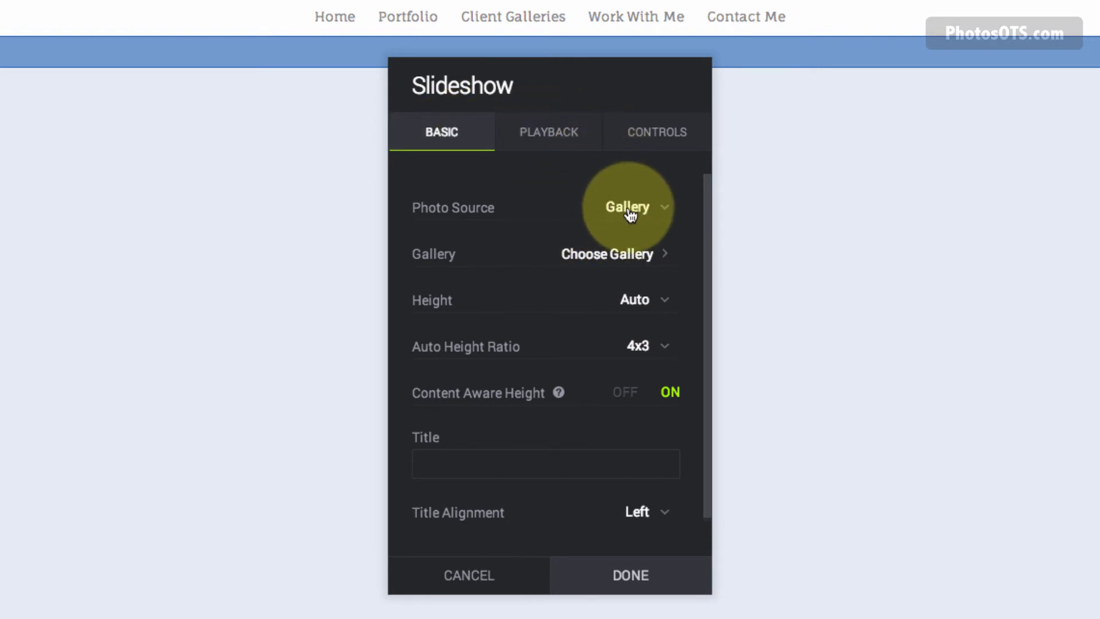
Choose the Portfolio gallery as the slideshow's photo source.
left_click(599, 263)
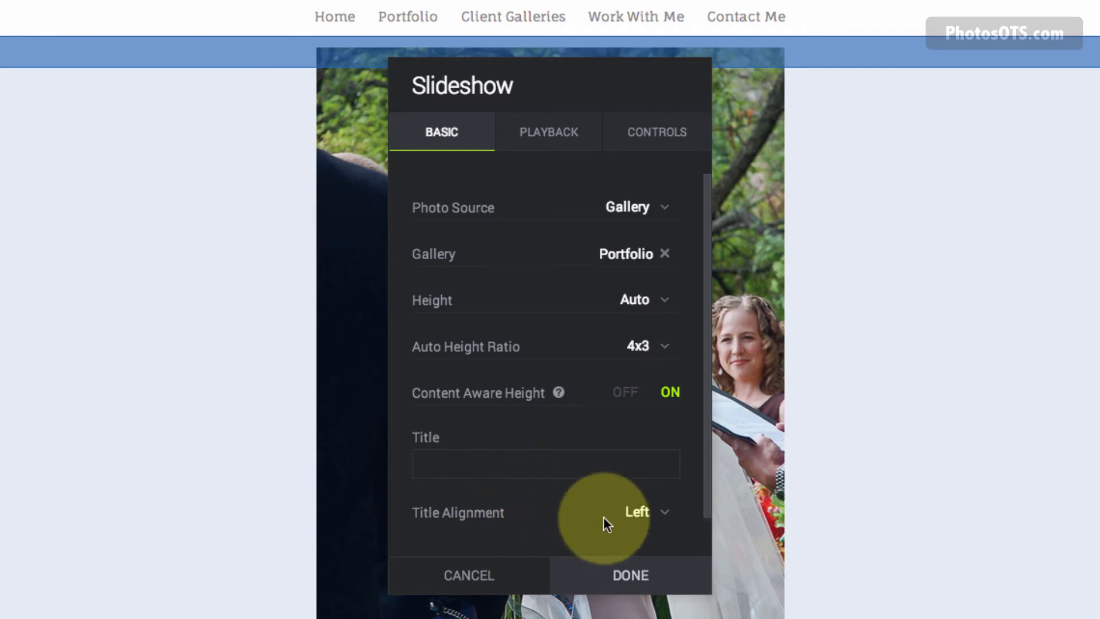
scroll(534, 518, "down", 3)
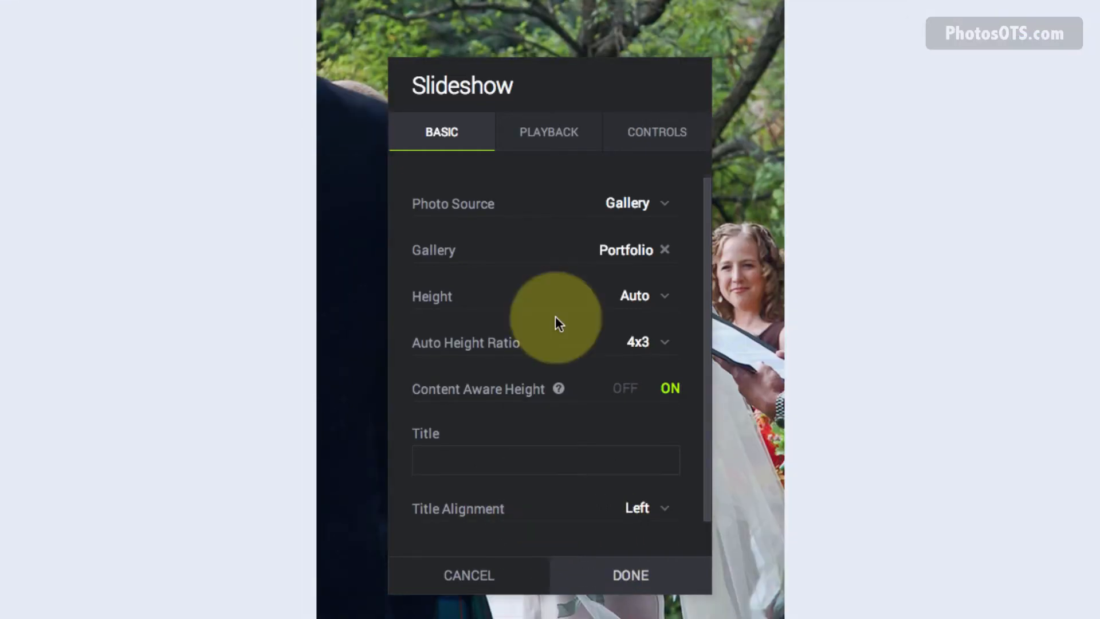
Use the veiled bride photo from Portfolio as the splash image and turn slideshow captions off.
left_click(550, 133)
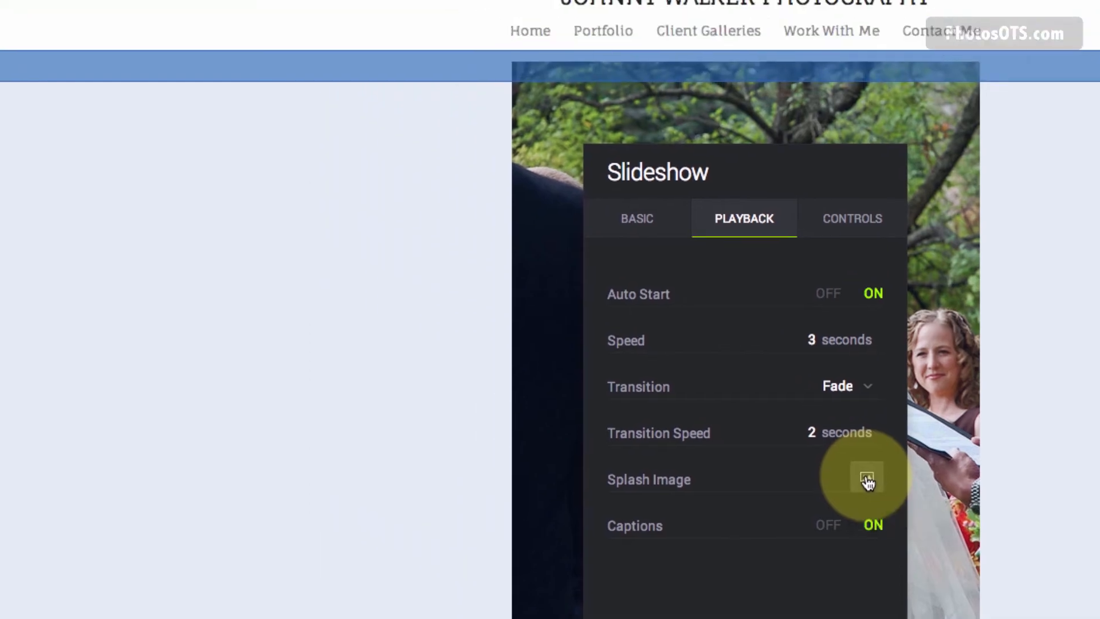
left_click(672, 394)
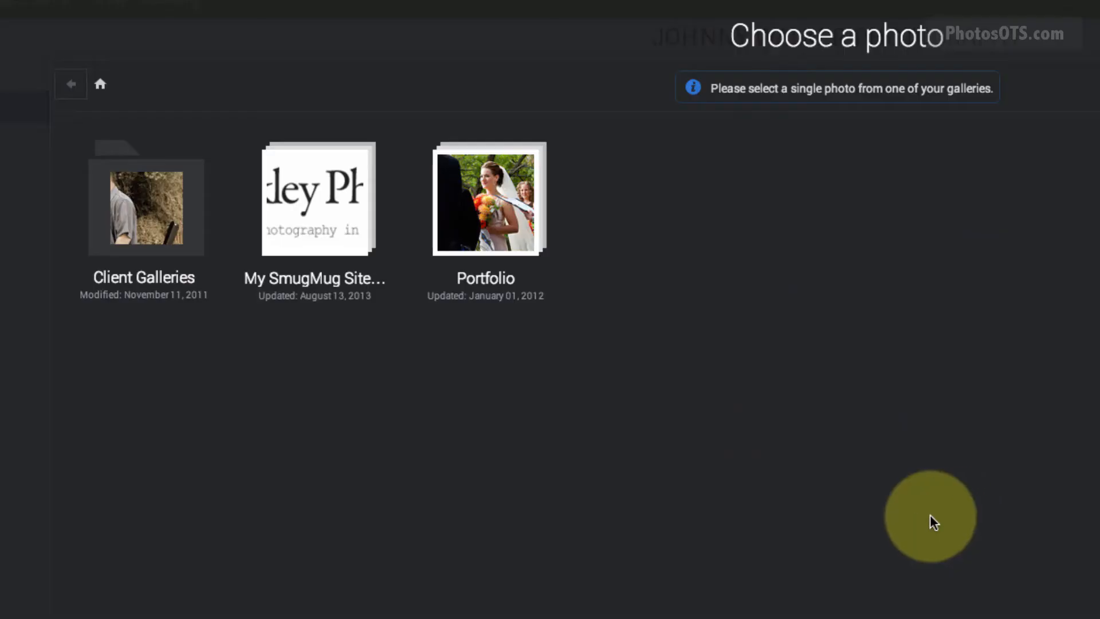
left_click(506, 221)
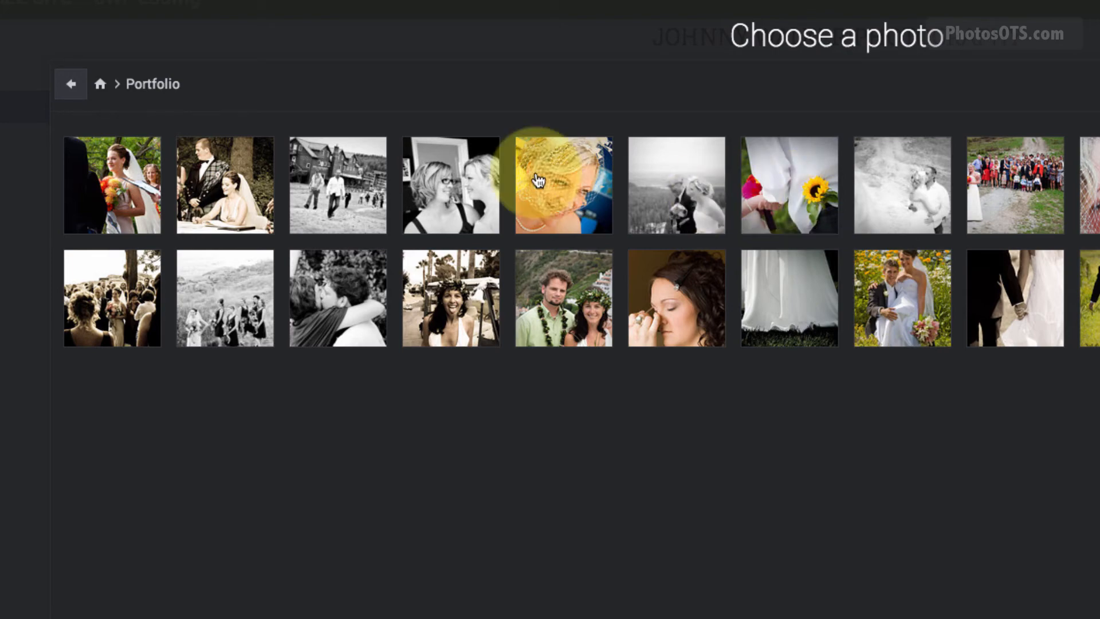
left_click(553, 198)
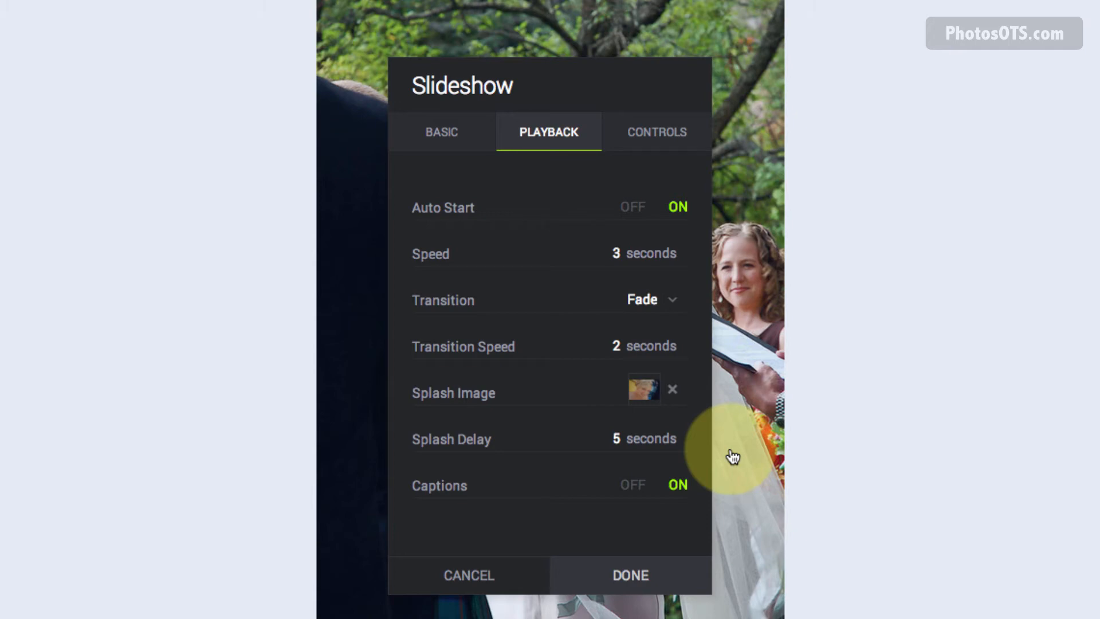
left_click(636, 486)
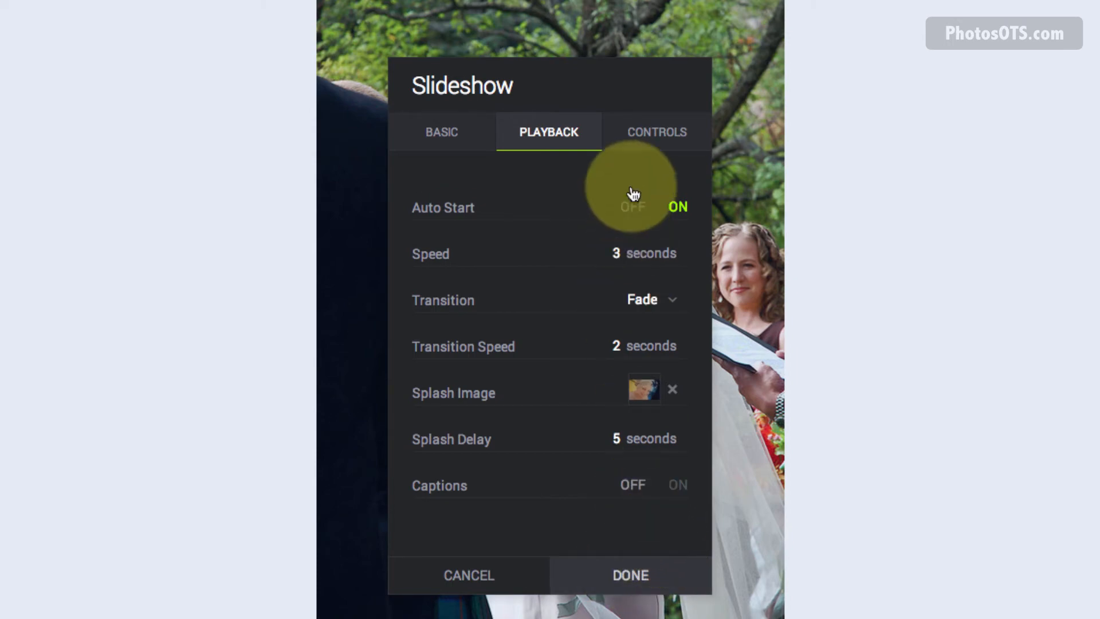
left_click(673, 139)
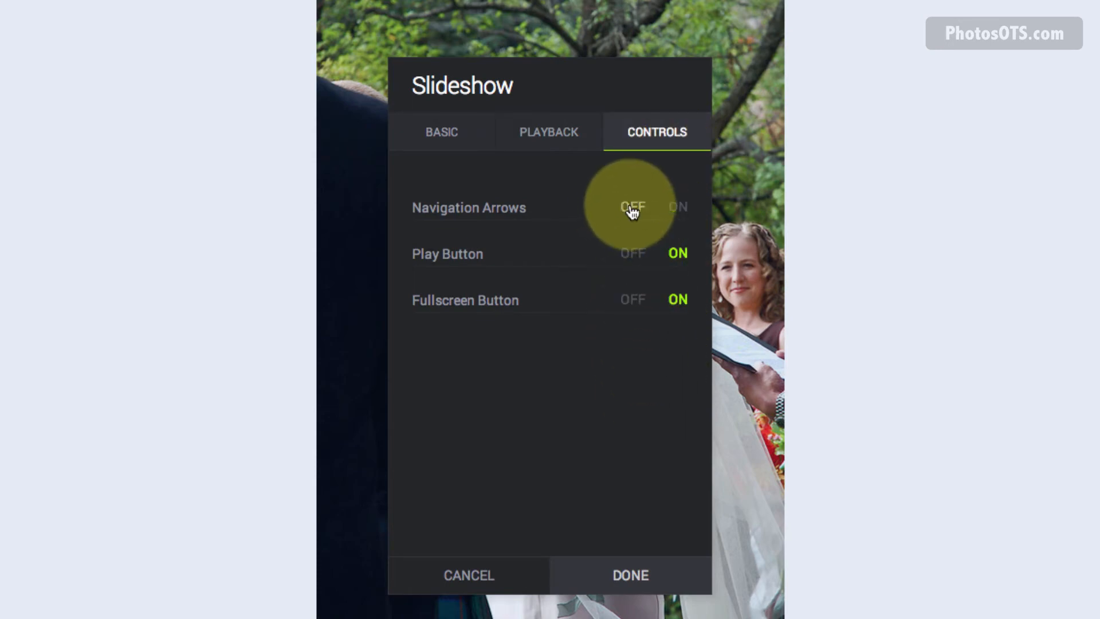
Switch off the slideshow's Play and Fullscreen buttons and apply the slideshow settings.
left_click(633, 253)
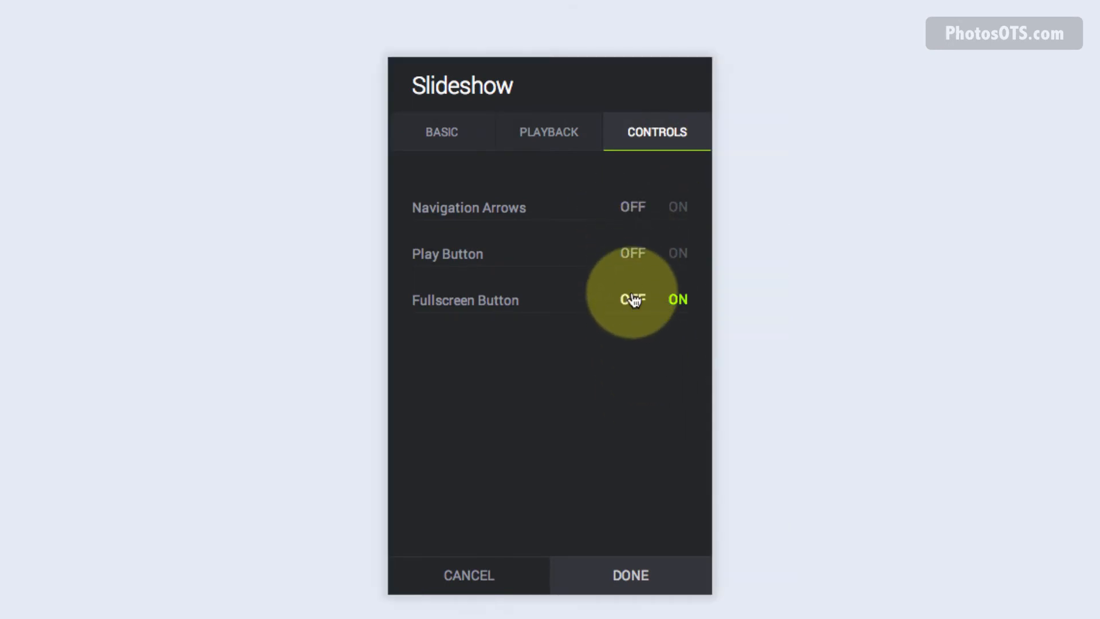
left_click(633, 299)
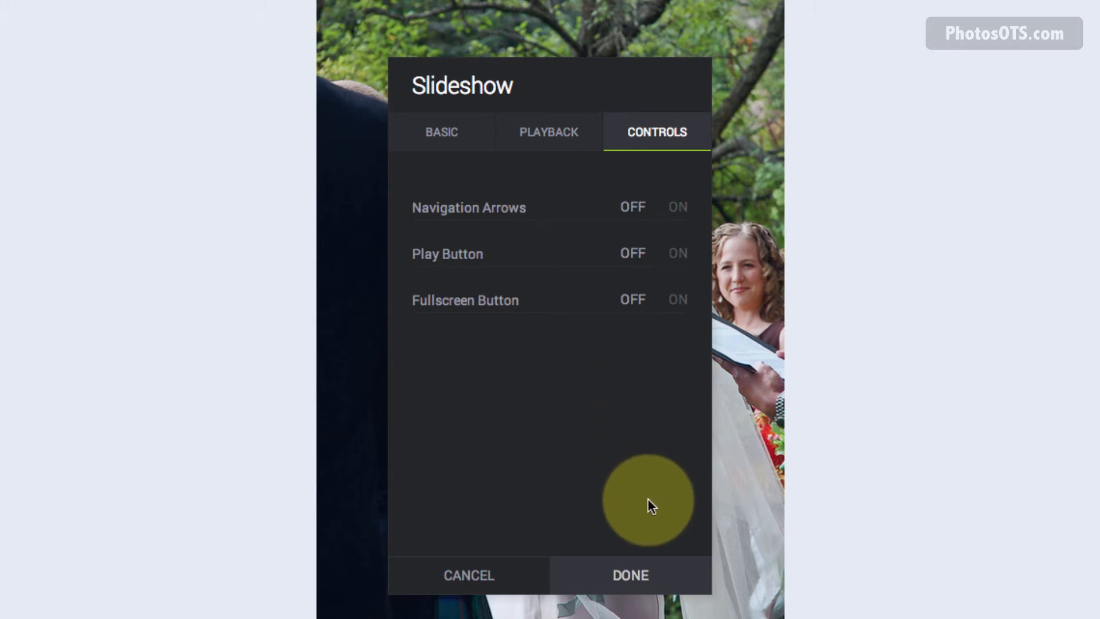
left_click(640, 576)
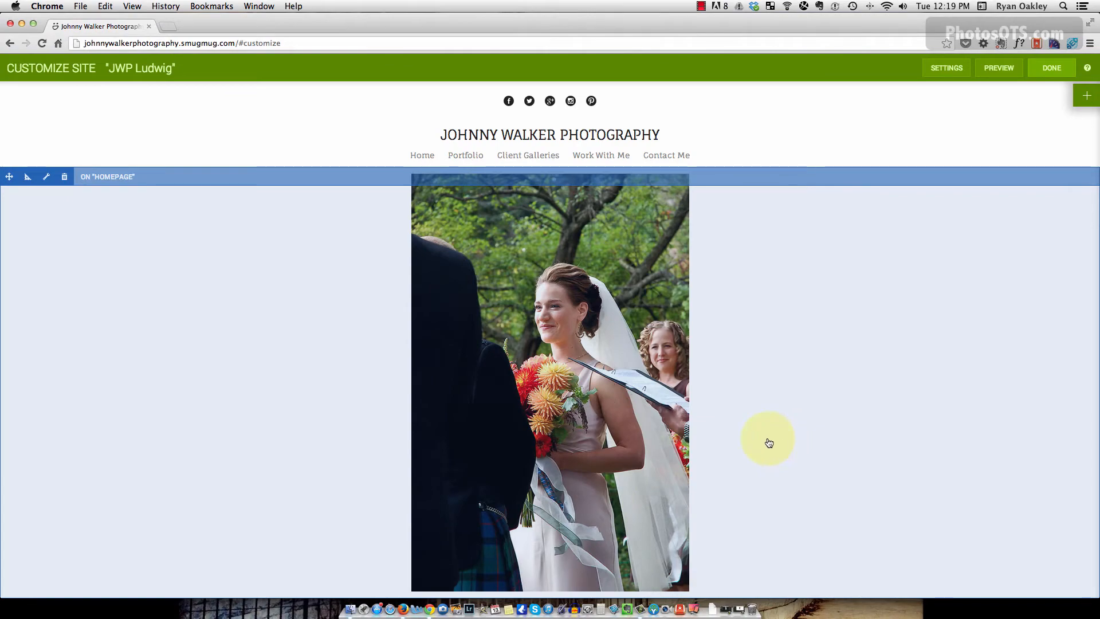
In Firefox, copy the testimonial quote and attribution from the other photography site's homepage.
key("super+Tab")
key("super+Tab")
key("super+Tab")
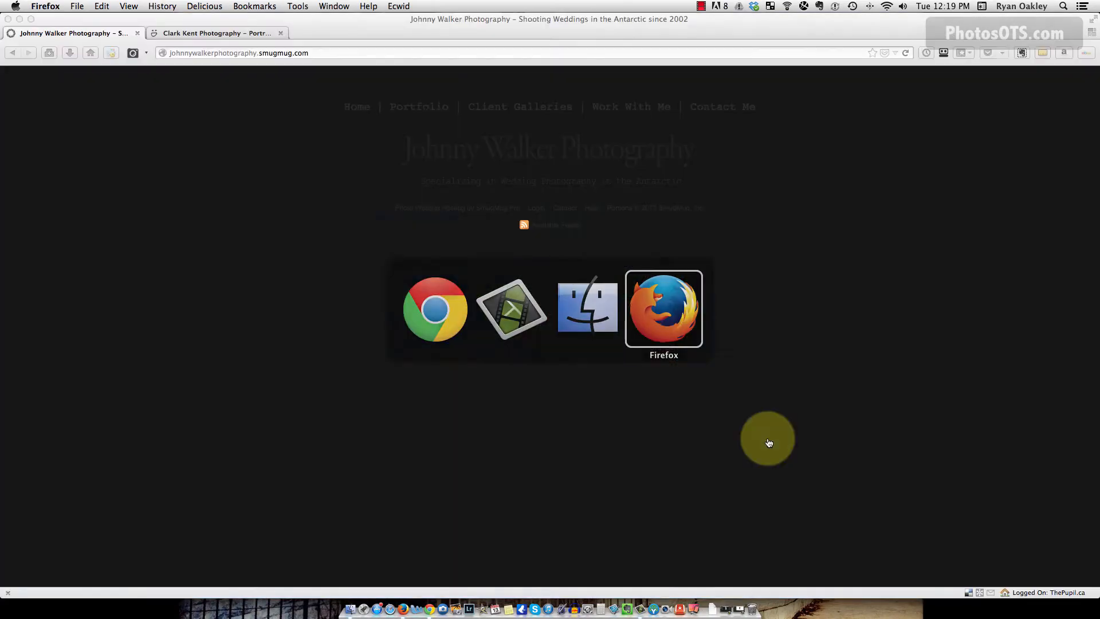
left_click(228, 33)
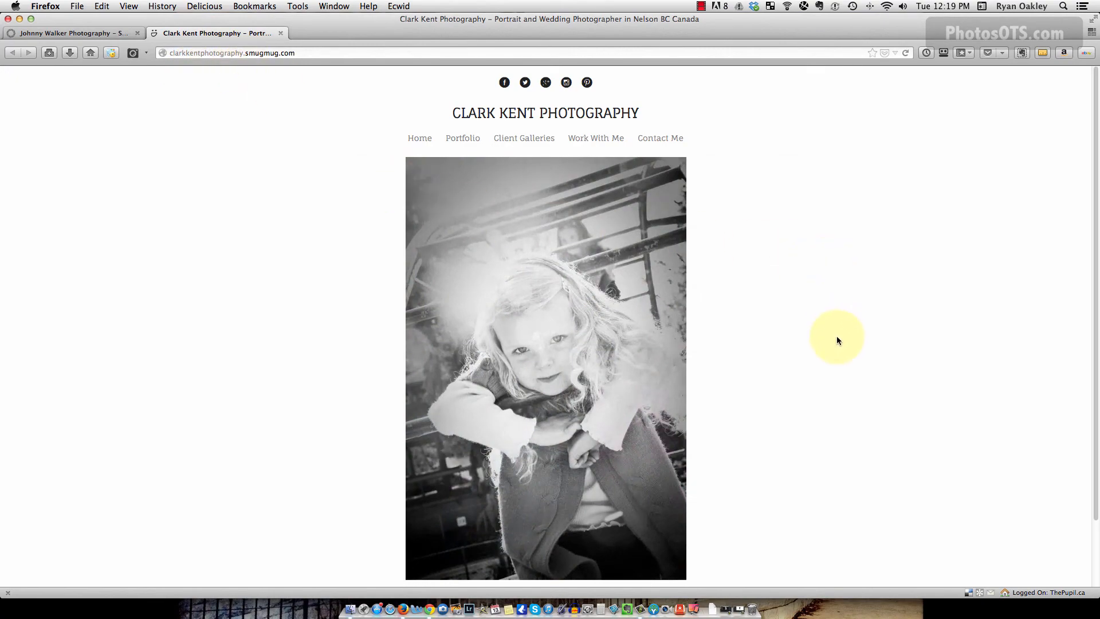
scroll(837, 340, "down", 3)
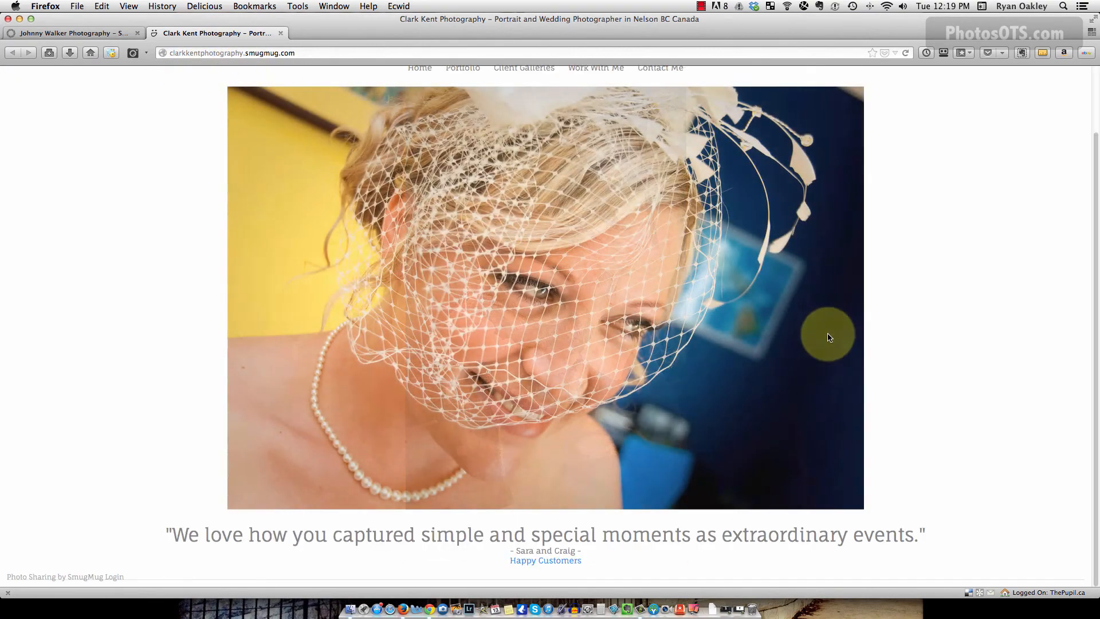
left_click_drag(593, 560, 167, 533)
key("super+c")
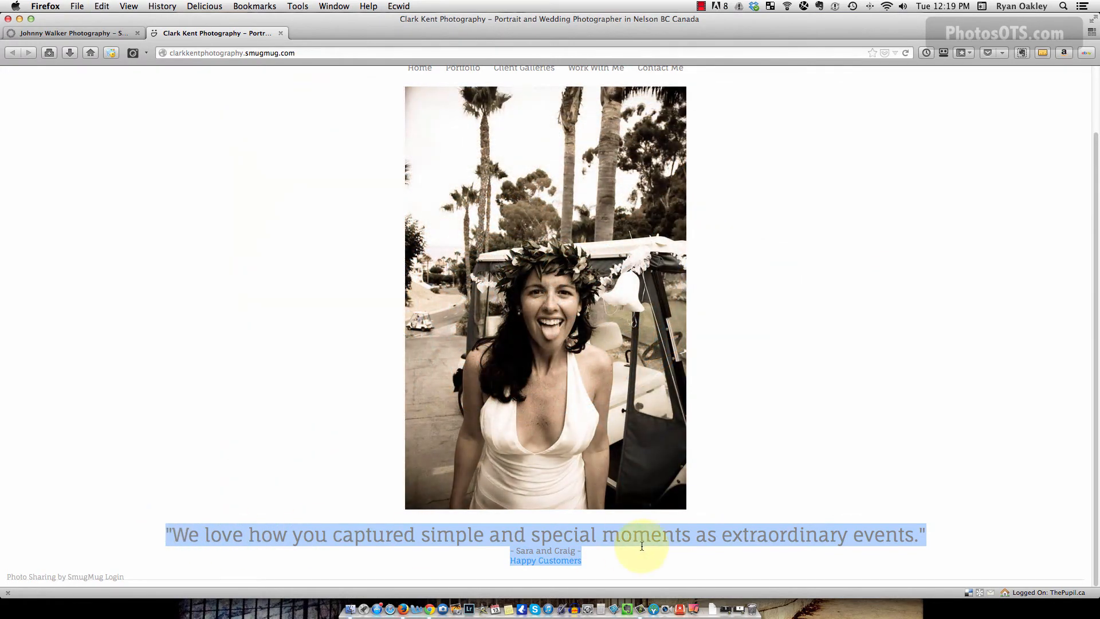
Follow the Happy Customers link to see its Work With Me page, then return to Chrome.
scroll(711, 456, "up", 3)
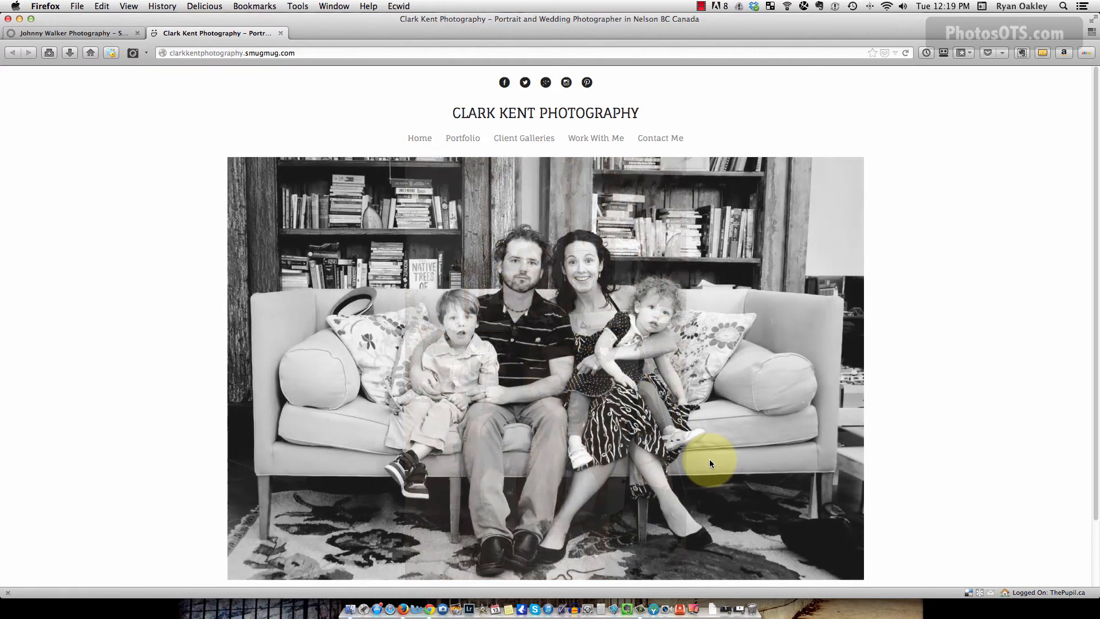
scroll(713, 470, "down", 3)
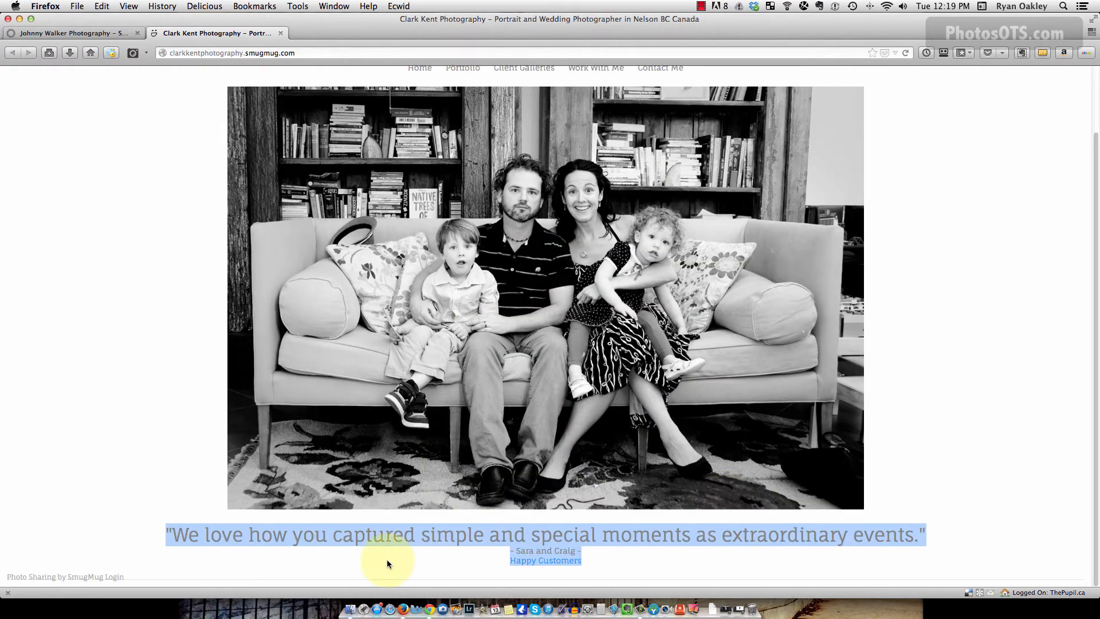
left_click(311, 534)
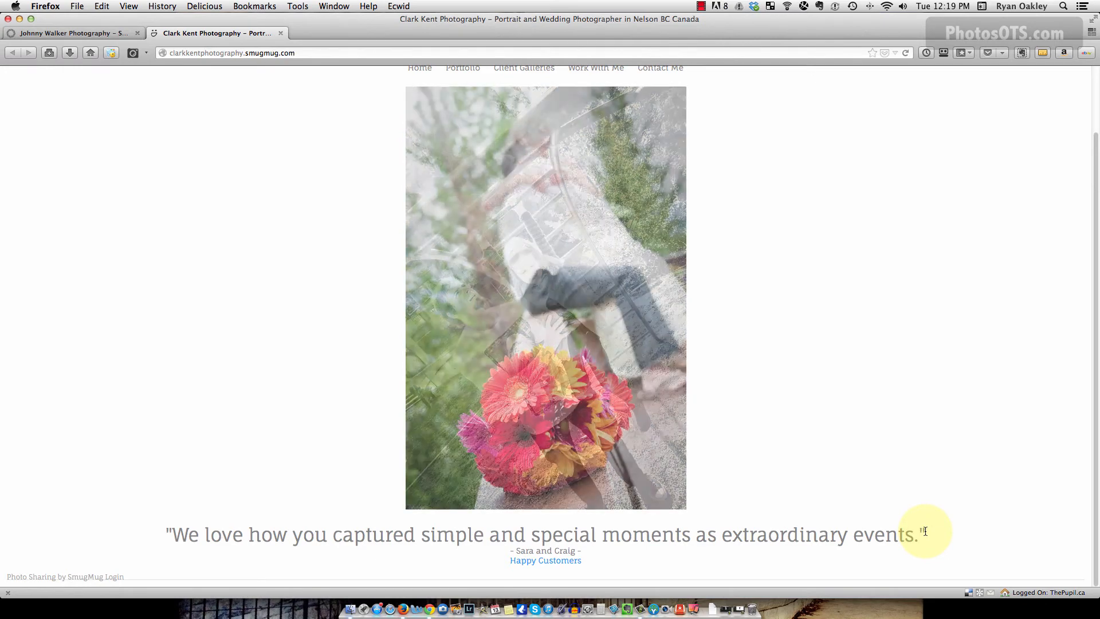
left_click(544, 560)
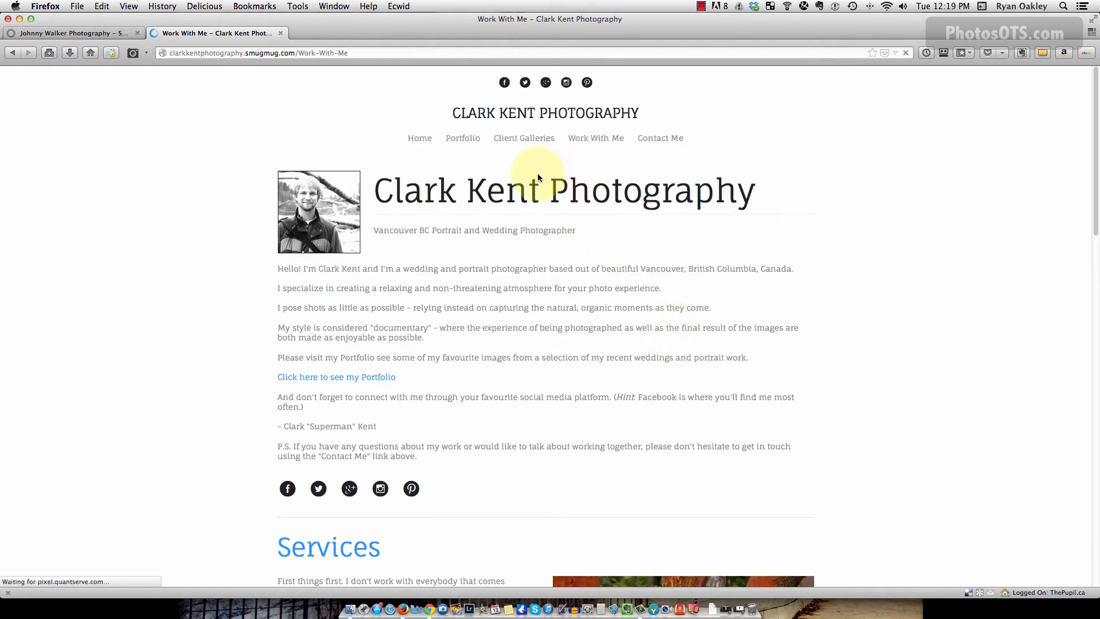
key("super+Tab")
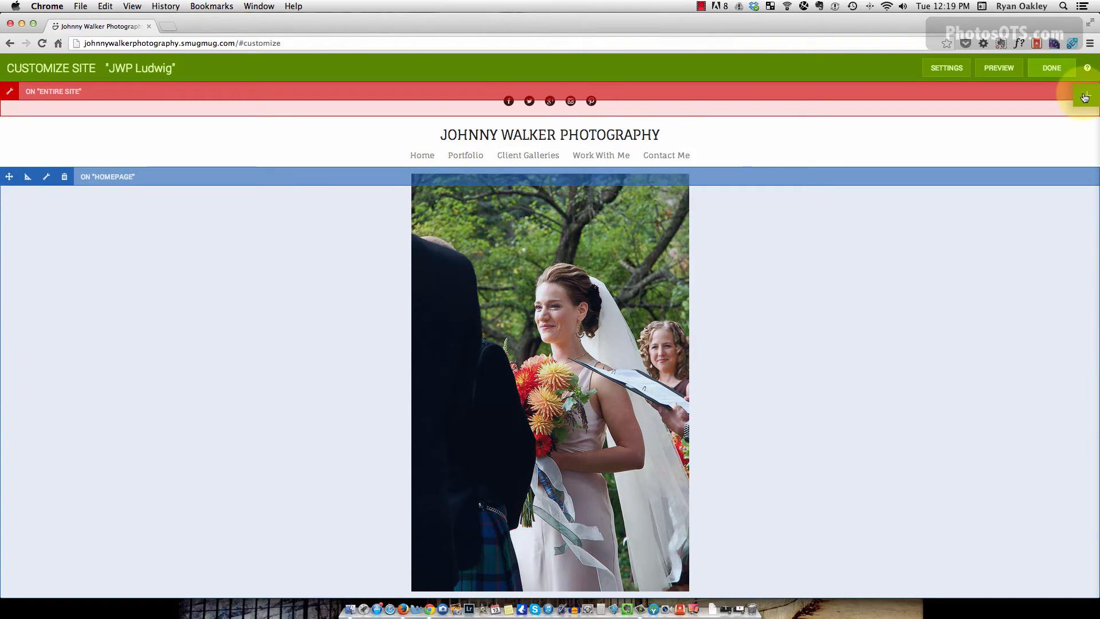
Add a Text block below the homepage slideshow and paste the copied testimonial into it.
left_click(1085, 98)
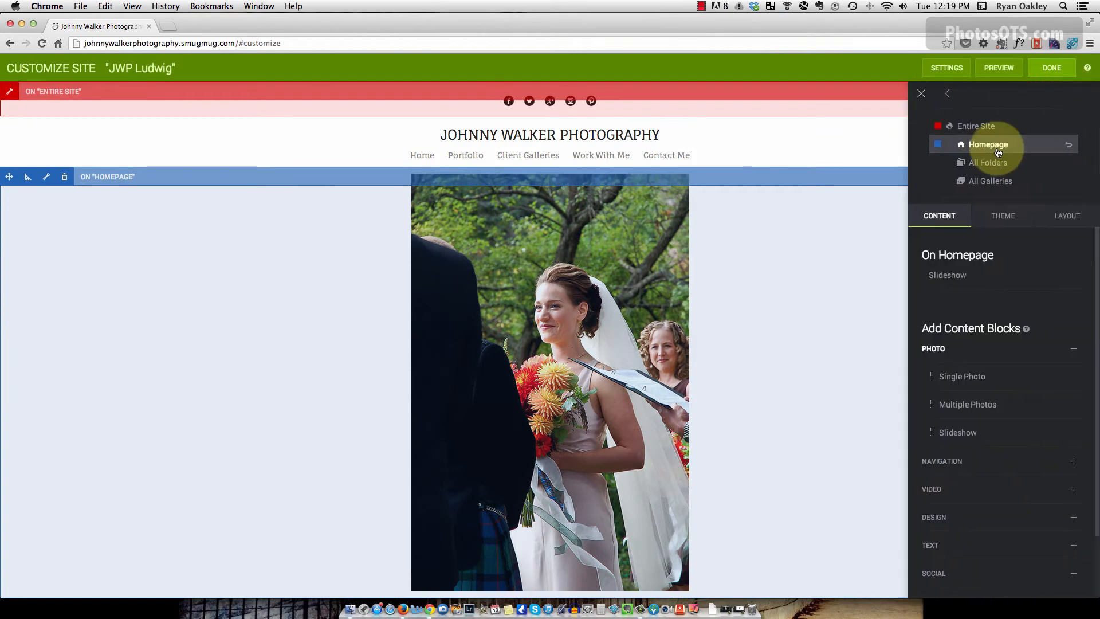
scroll(972, 424, "down", 3)
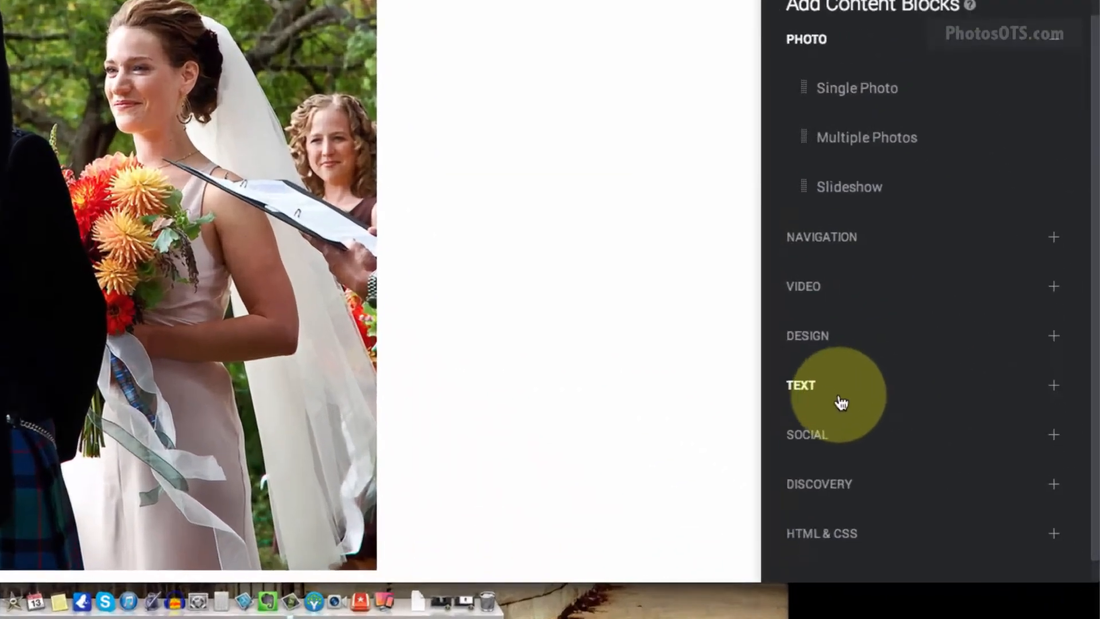
left_click(945, 488)
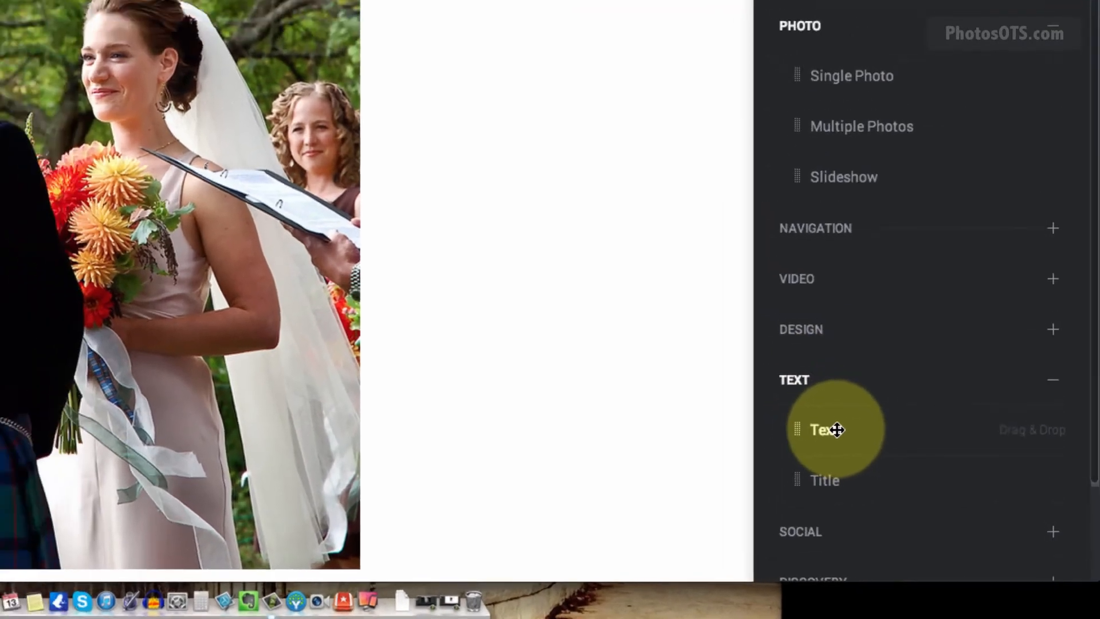
left_click_drag(800, 412, 348, 441)
left_click_drag(792, 521, 703, 571)
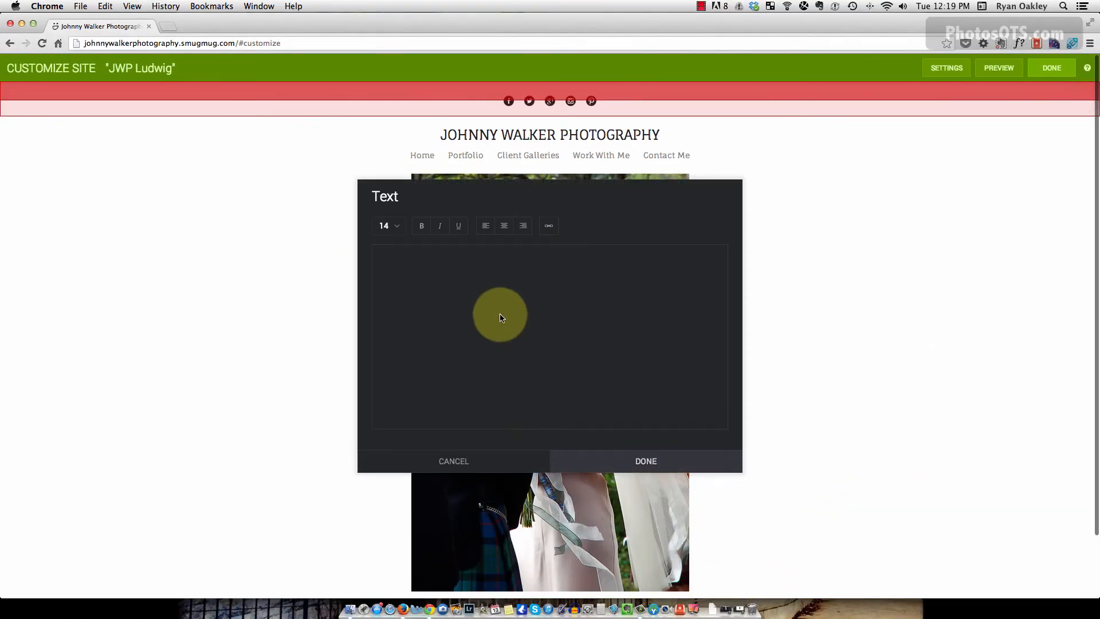
left_click(500, 317)
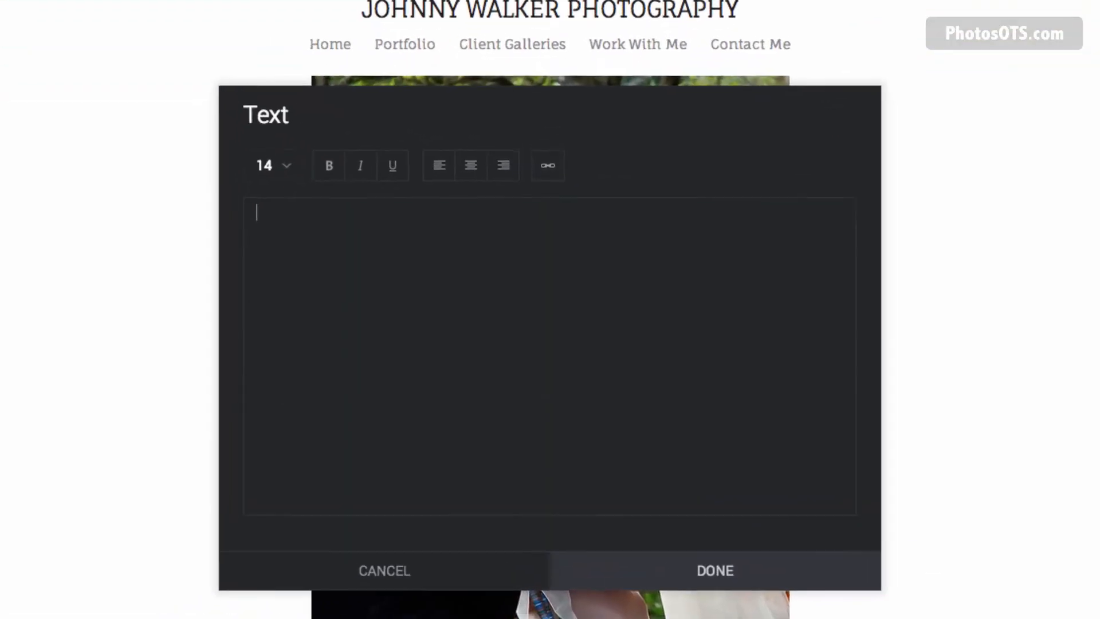
type("\"We love how you captured simple and special moments as extraordinary events.\" - Sara and Craig - Happy Customers")
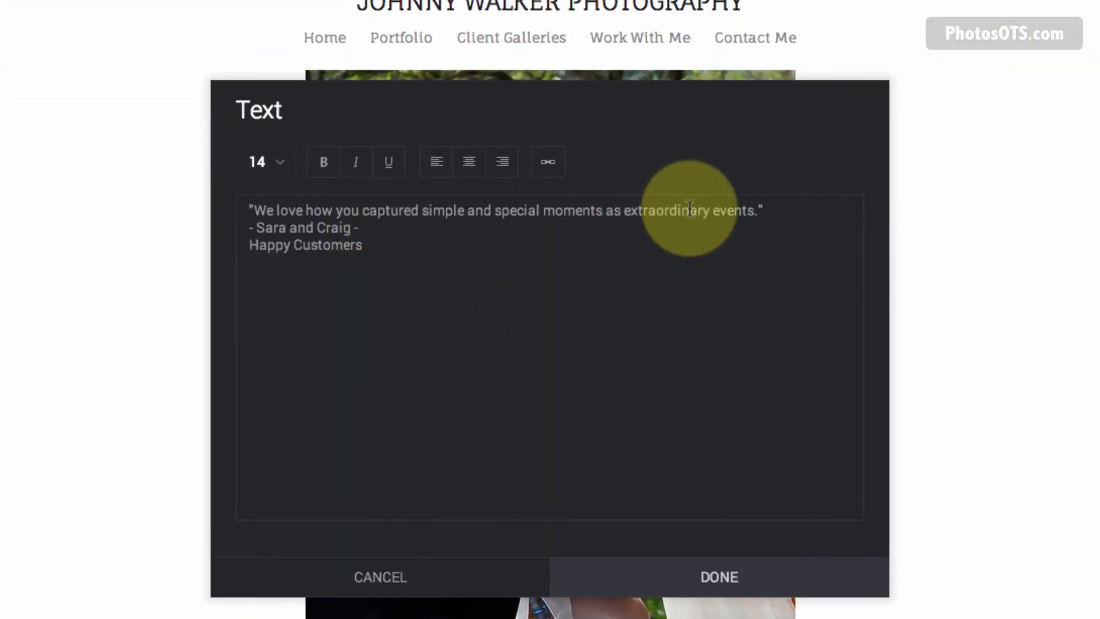
Enlarge the quote line to font size 32 and centre all the testimonial text.
left_click_drag(788, 211, 229, 201)
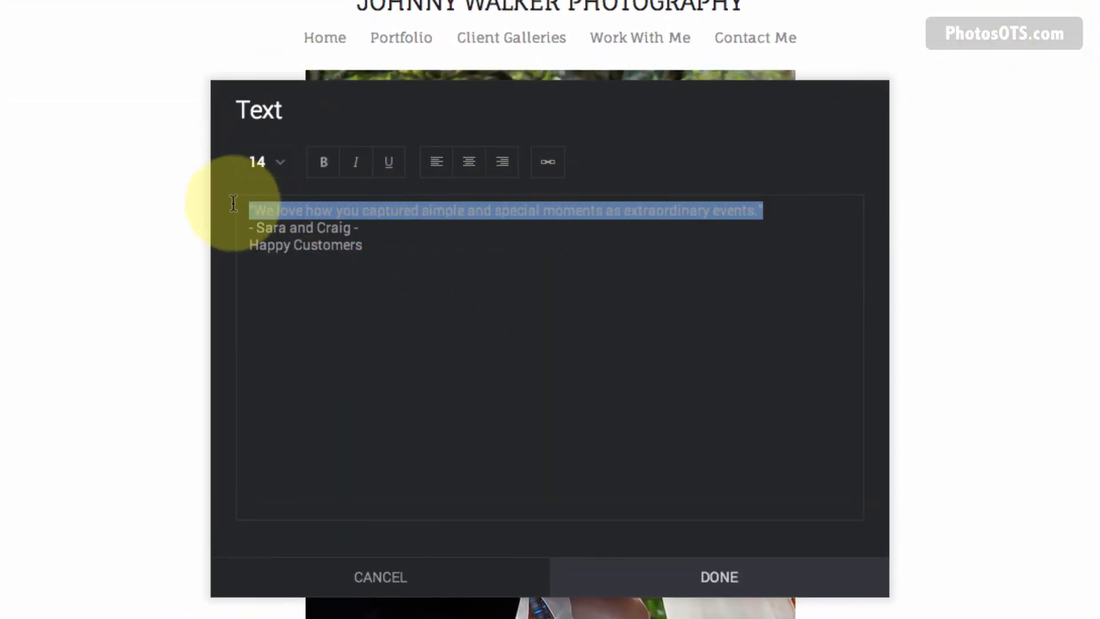
left_click(281, 170)
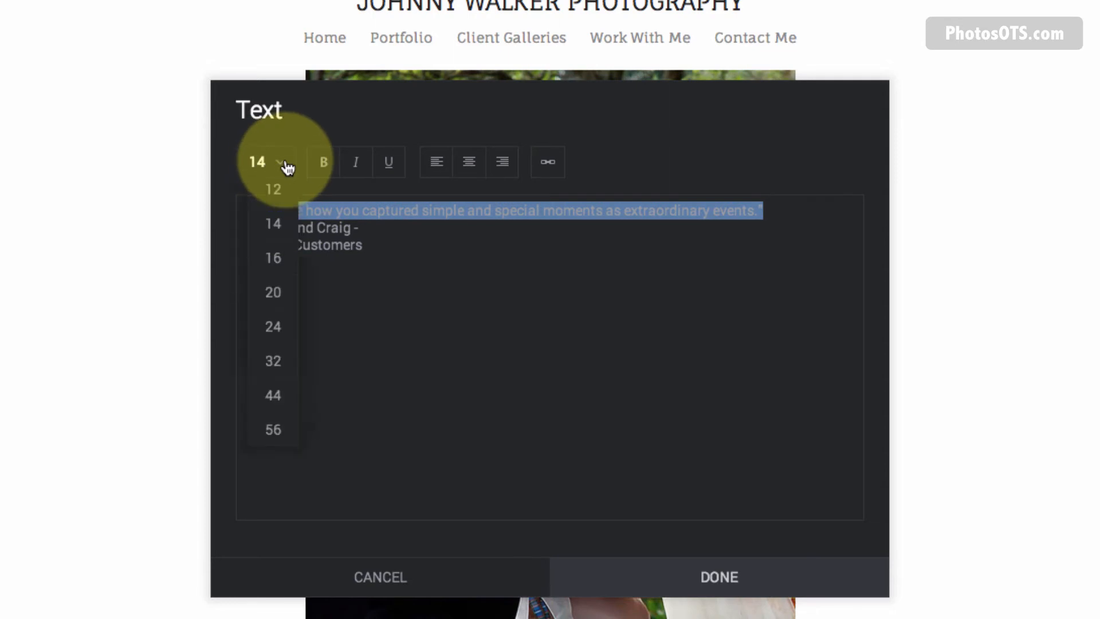
left_click(274, 362)
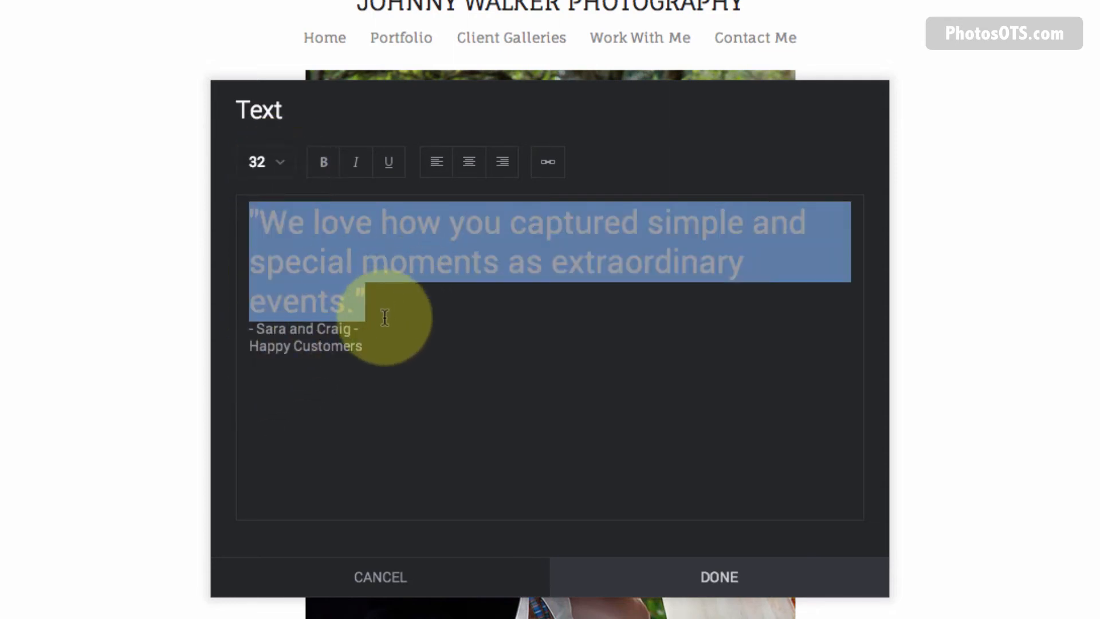
left_click(413, 318)
left_click_drag(376, 343, 221, 270)
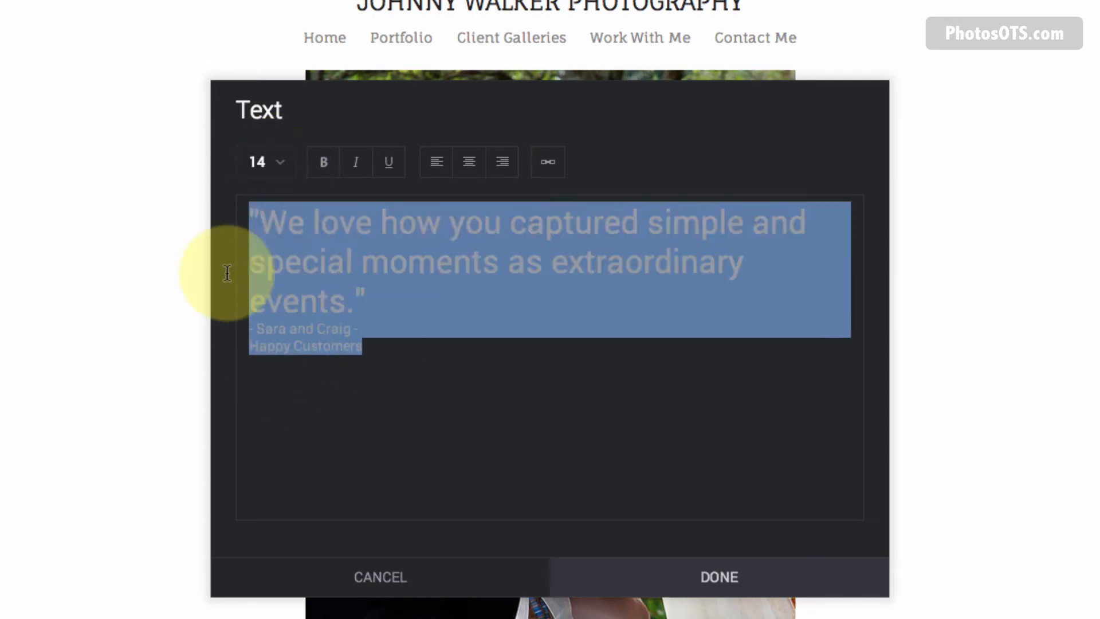
left_click(470, 163)
left_click(687, 395)
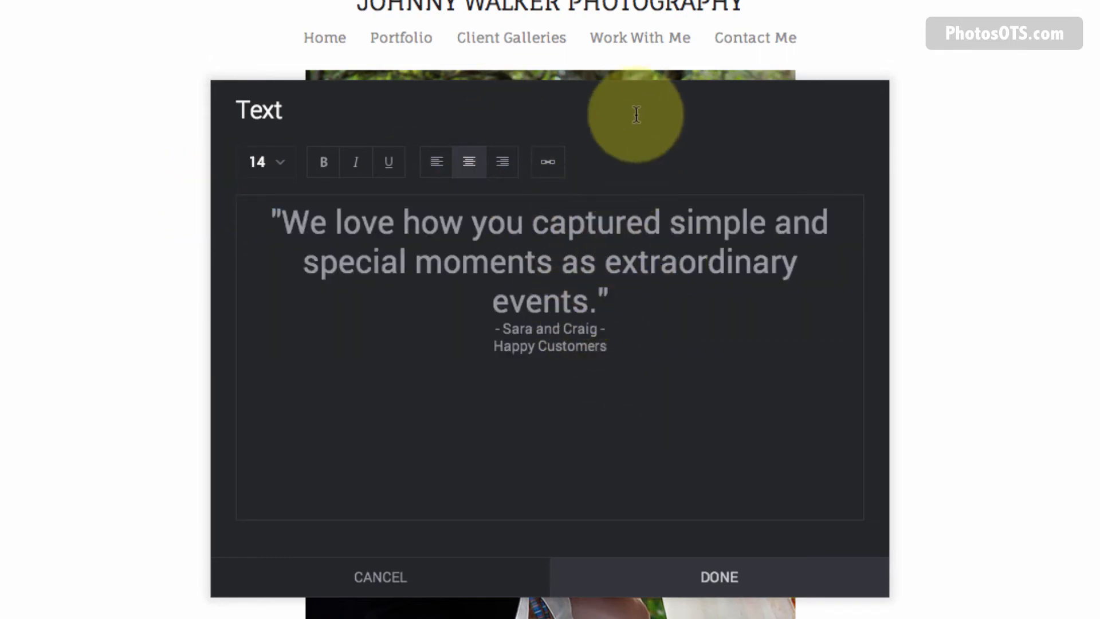
Link the Happy Customers line to the copied Work With Me page address.
right_click(610, 43)
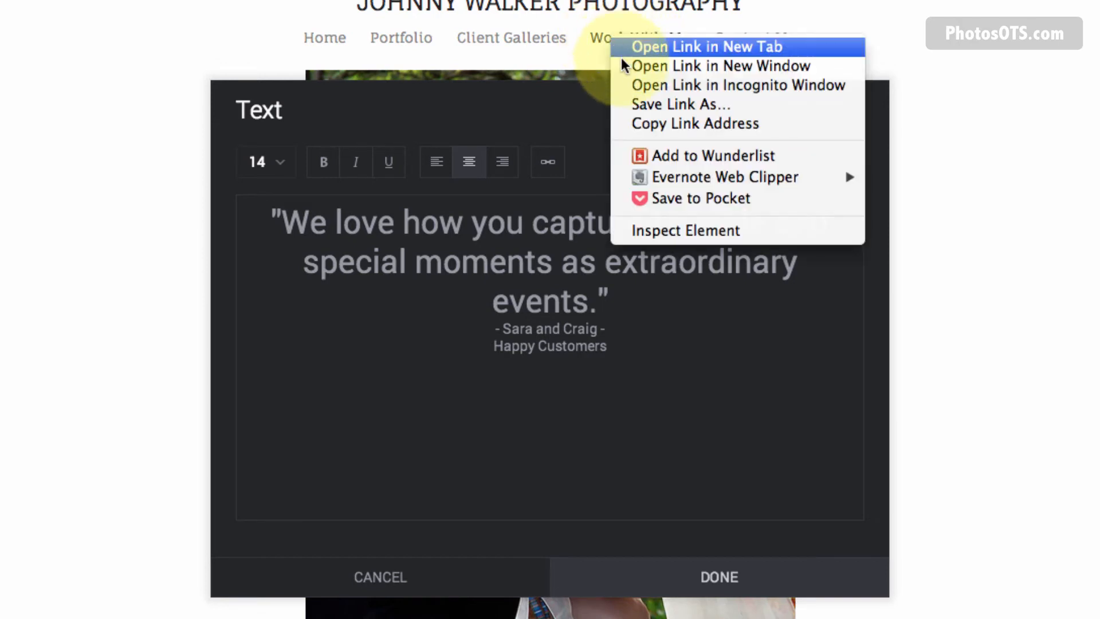
left_click(635, 124)
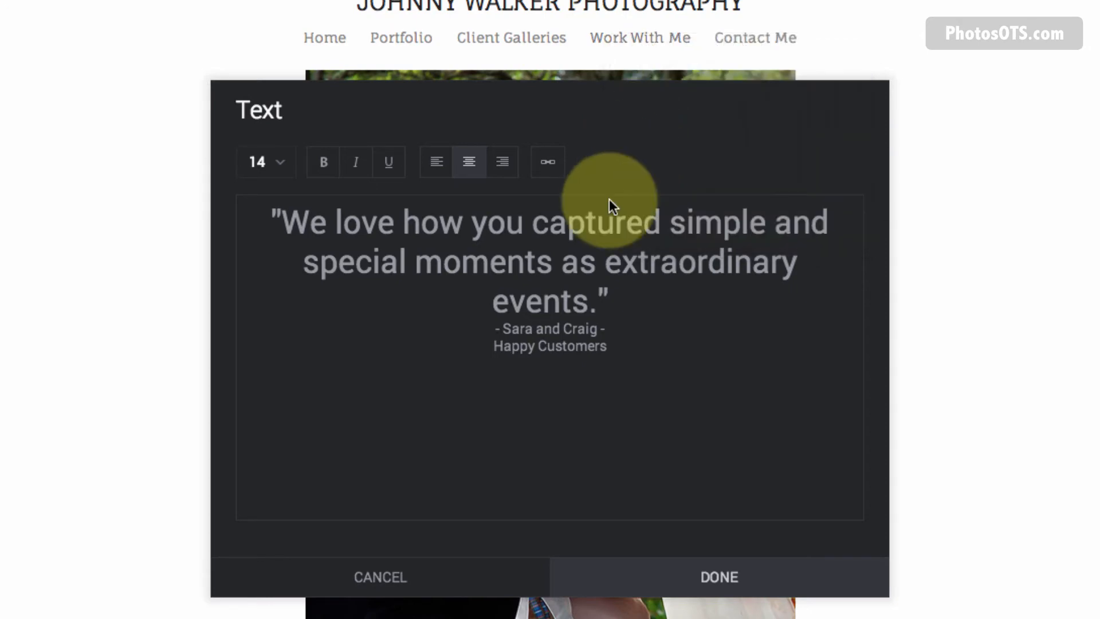
left_click(573, 328)
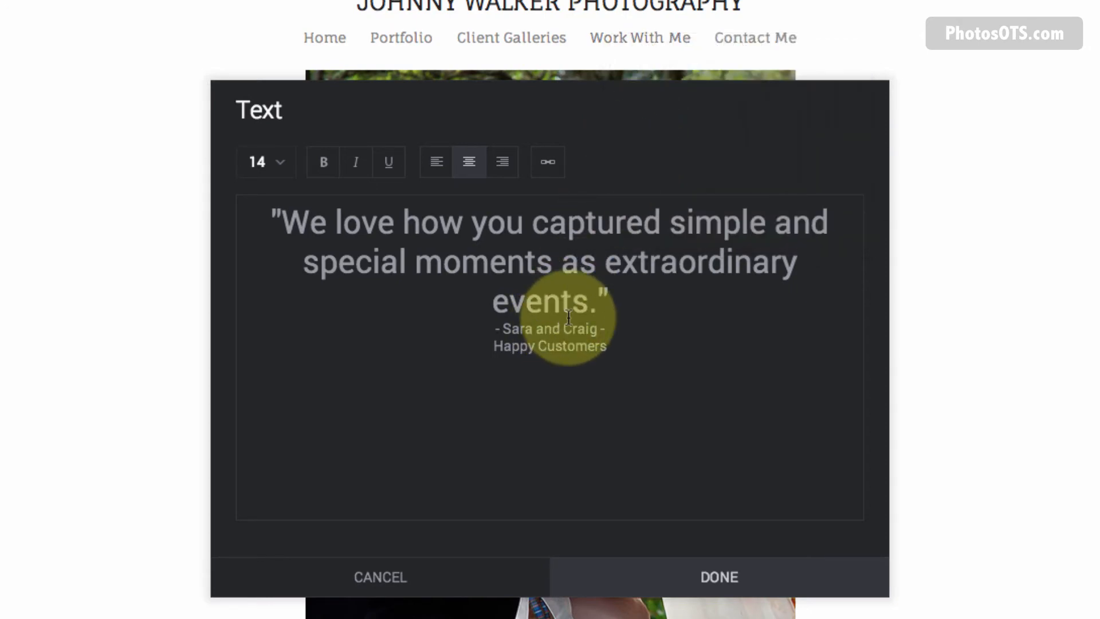
triple_click(574, 346)
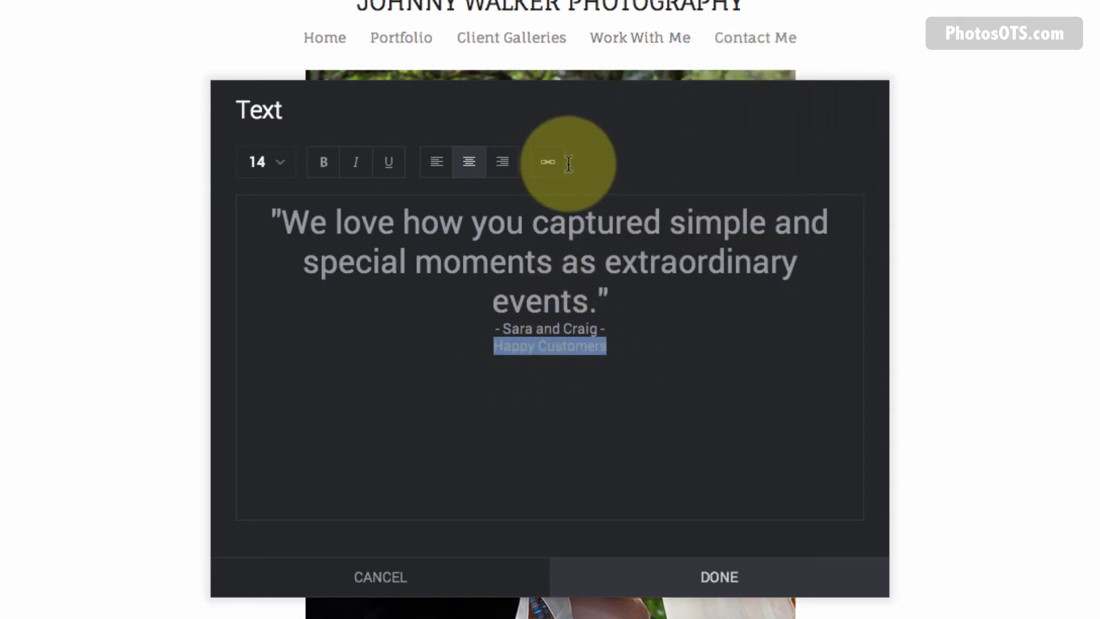
left_click(550, 167)
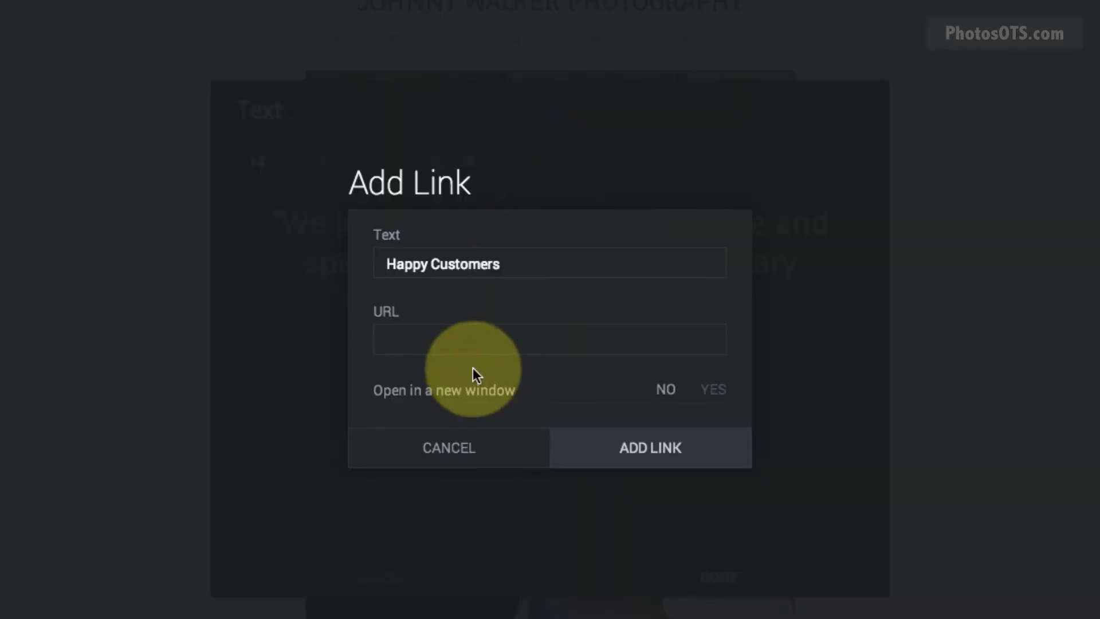
left_click(470, 339)
right_click(473, 338)
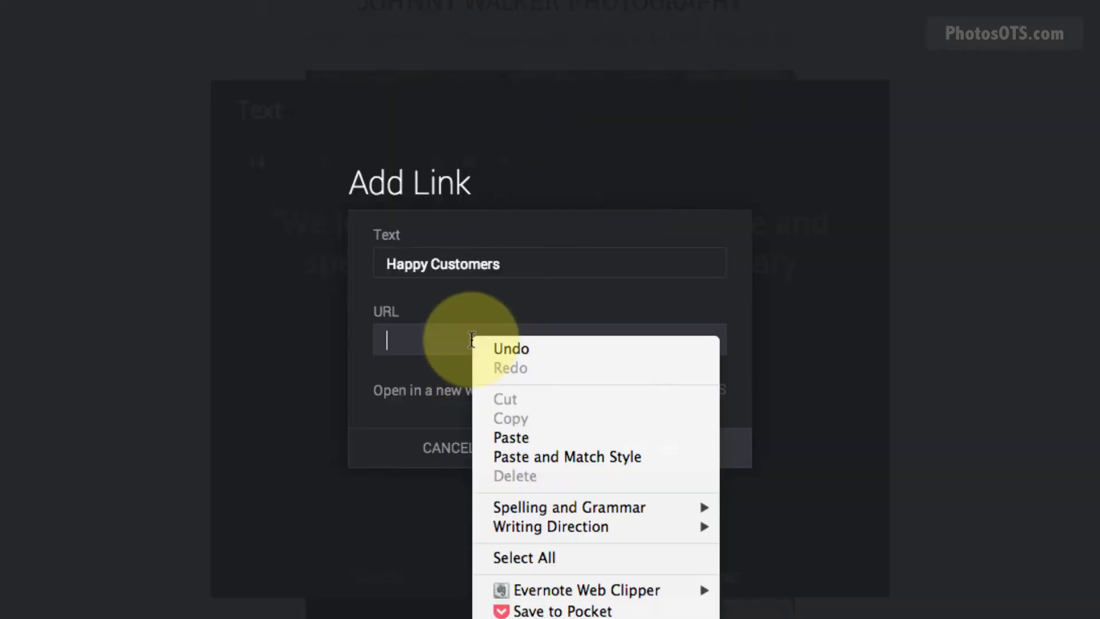
left_click(511, 437)
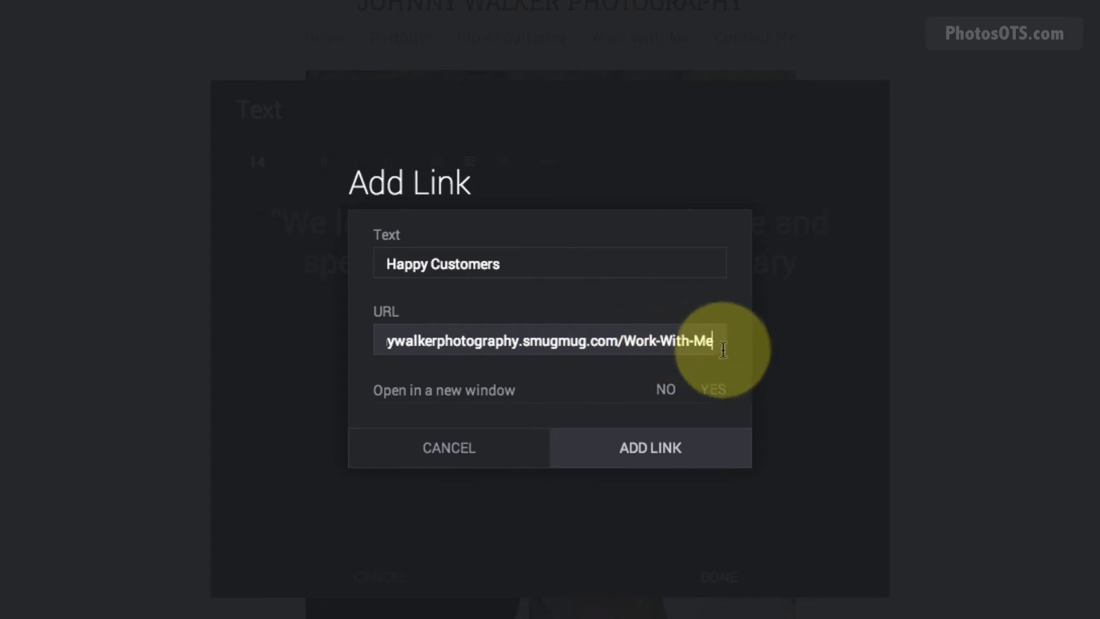
left_click(656, 453)
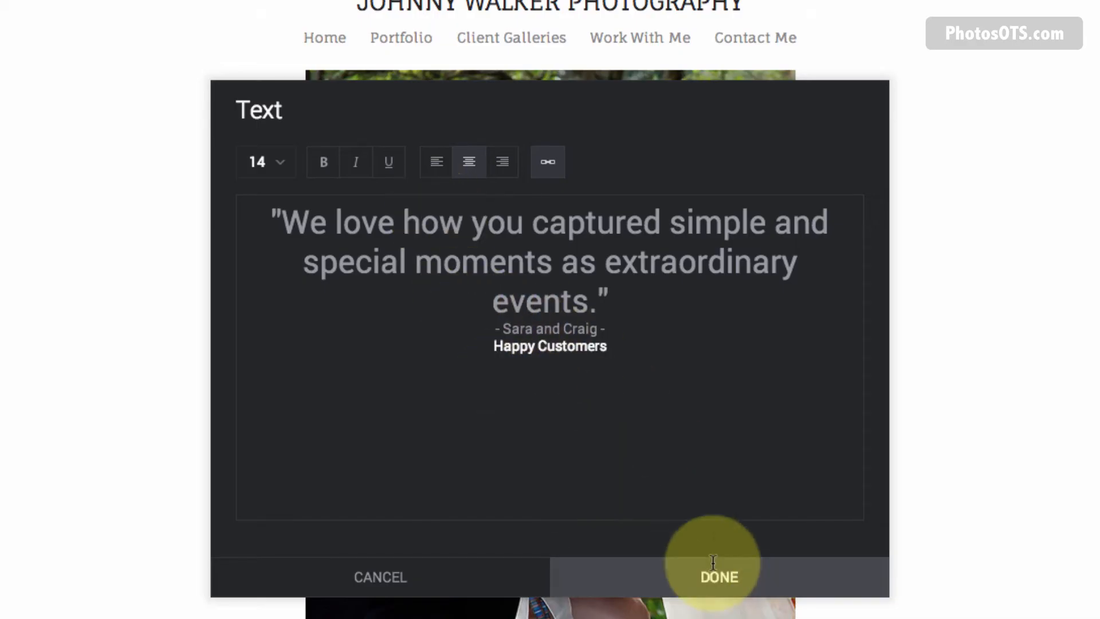
Save the testimonial Text block with DONE, then switch to editing the All Folders page.
left_click(723, 576)
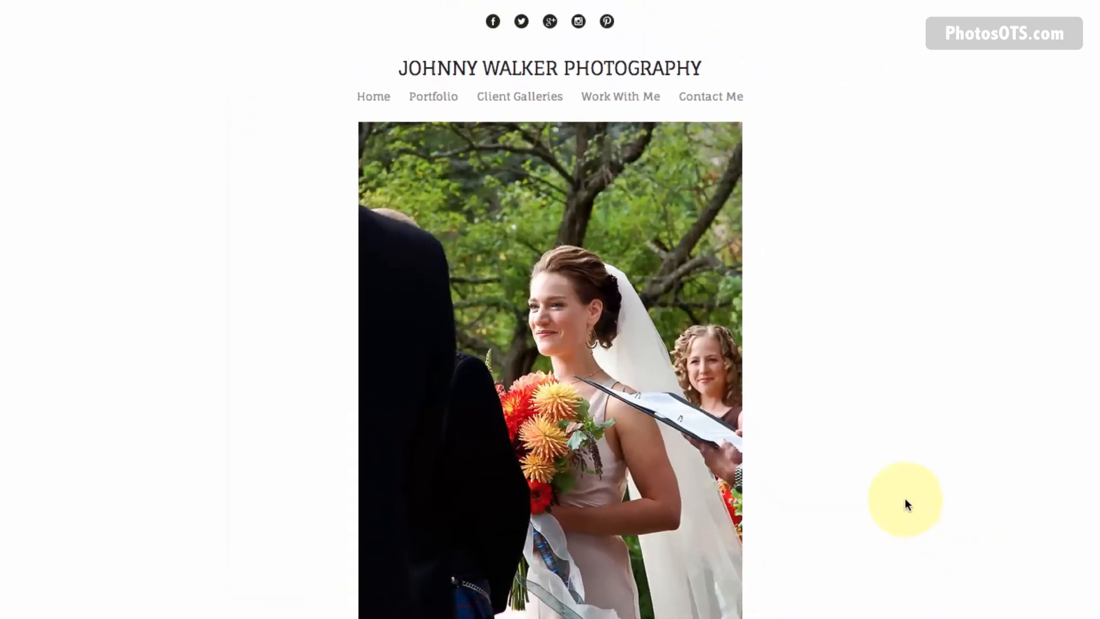
scroll(805, 446, "down", 3)
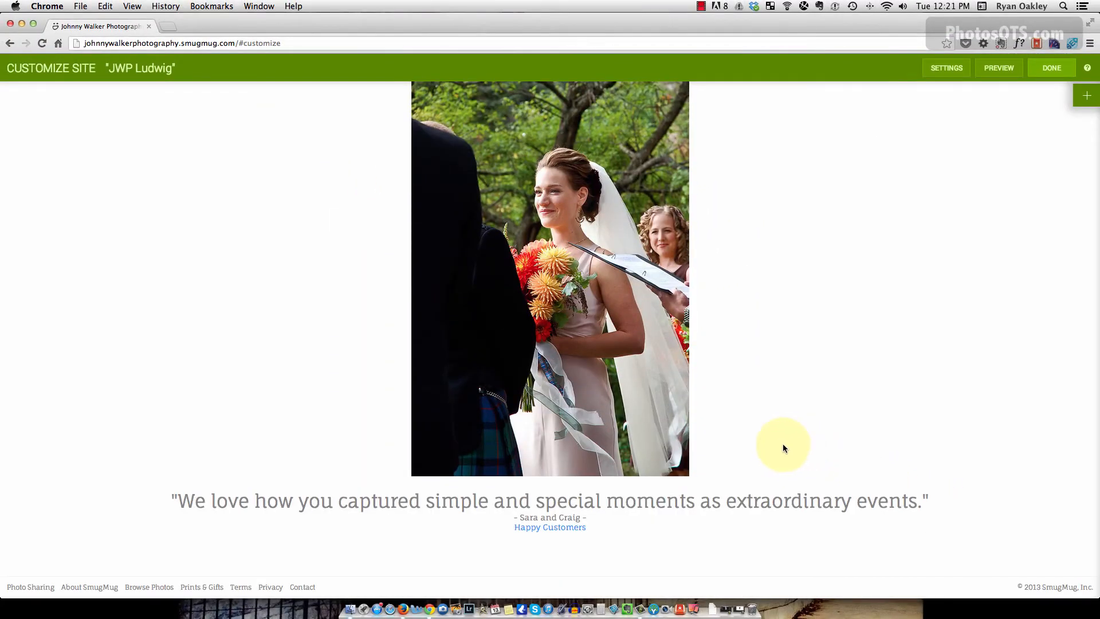
scroll(783, 444, "up", 4)
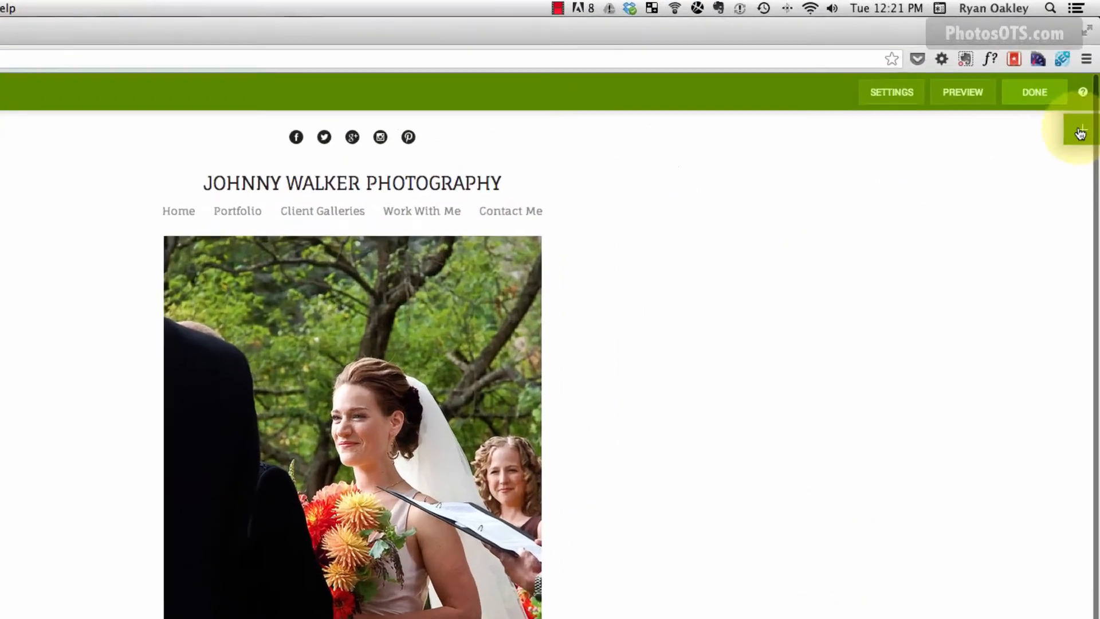
left_click(1085, 97)
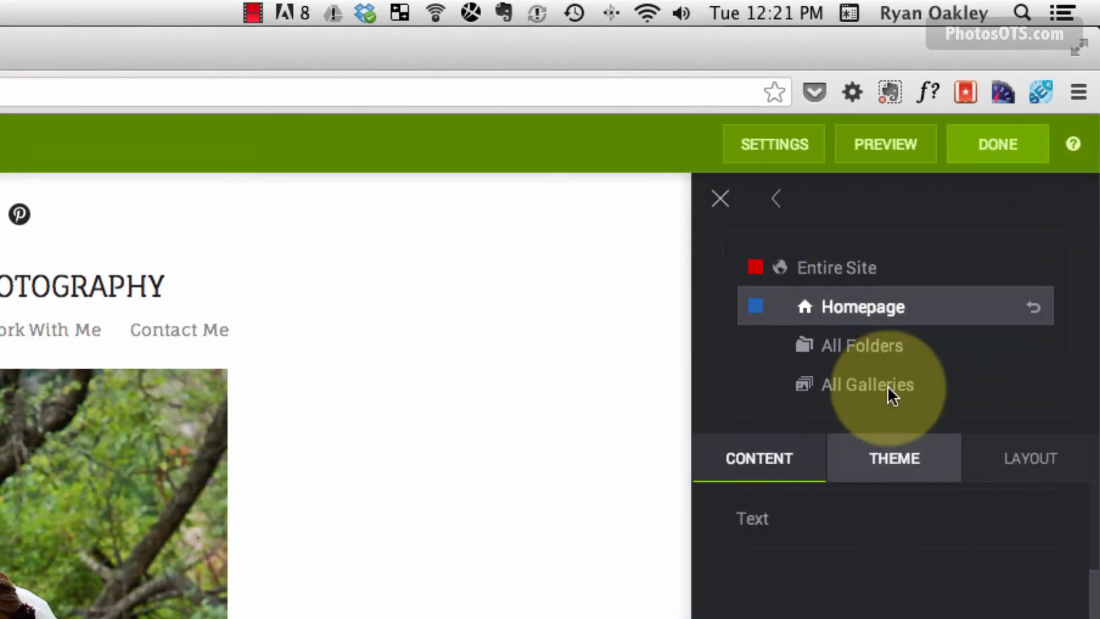
left_click(877, 352)
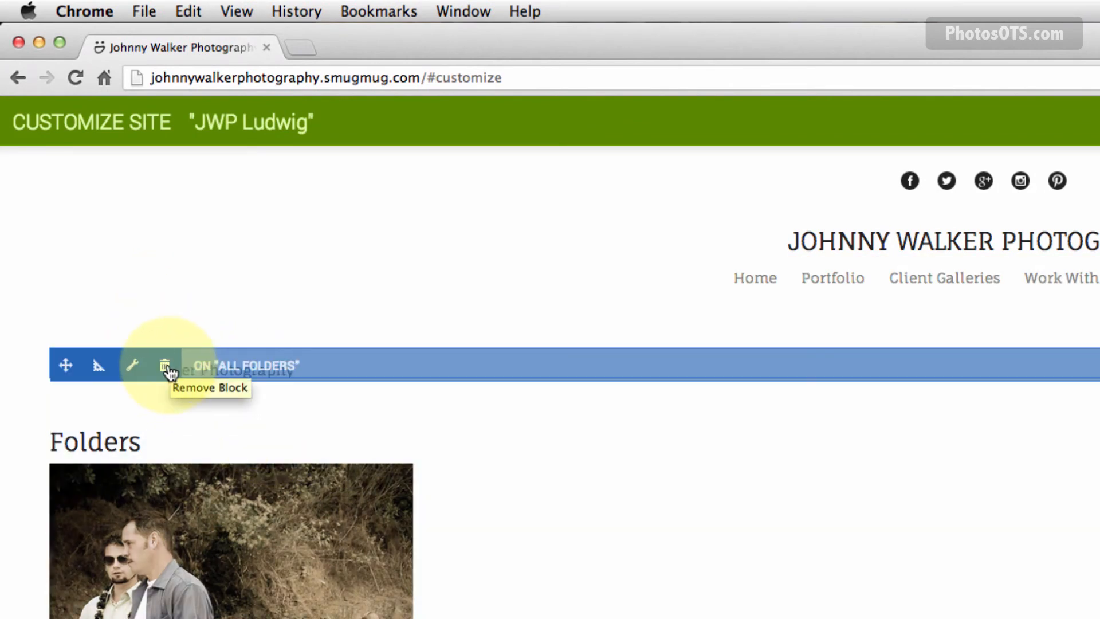
On All Folders, delete the title block and set the layout's Top Margin to 30 px.
left_click(168, 368)
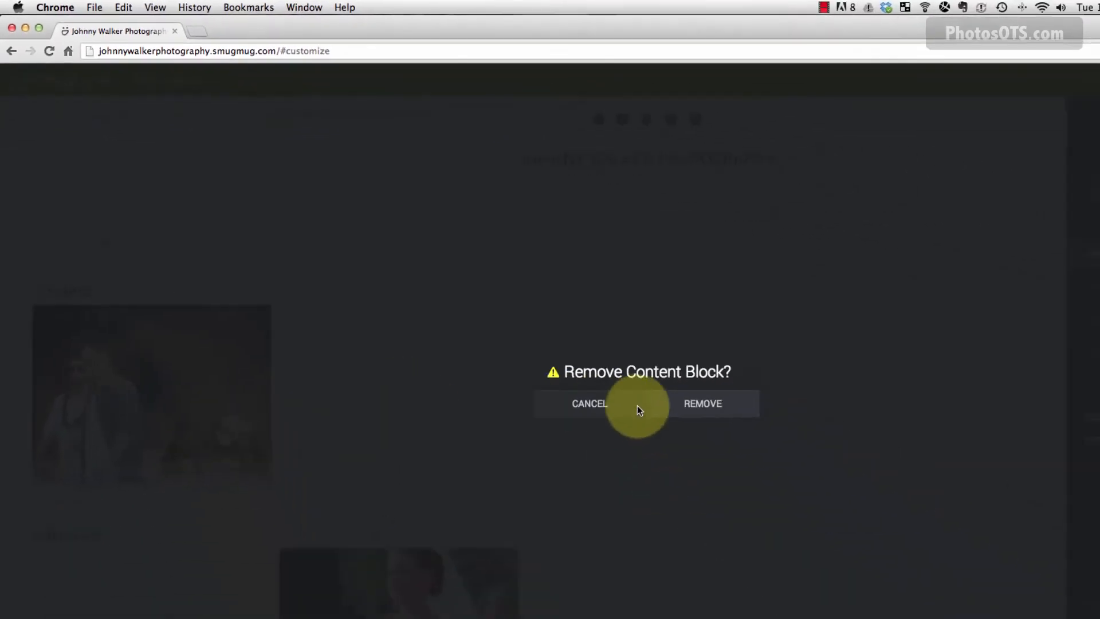
left_click(1043, 598)
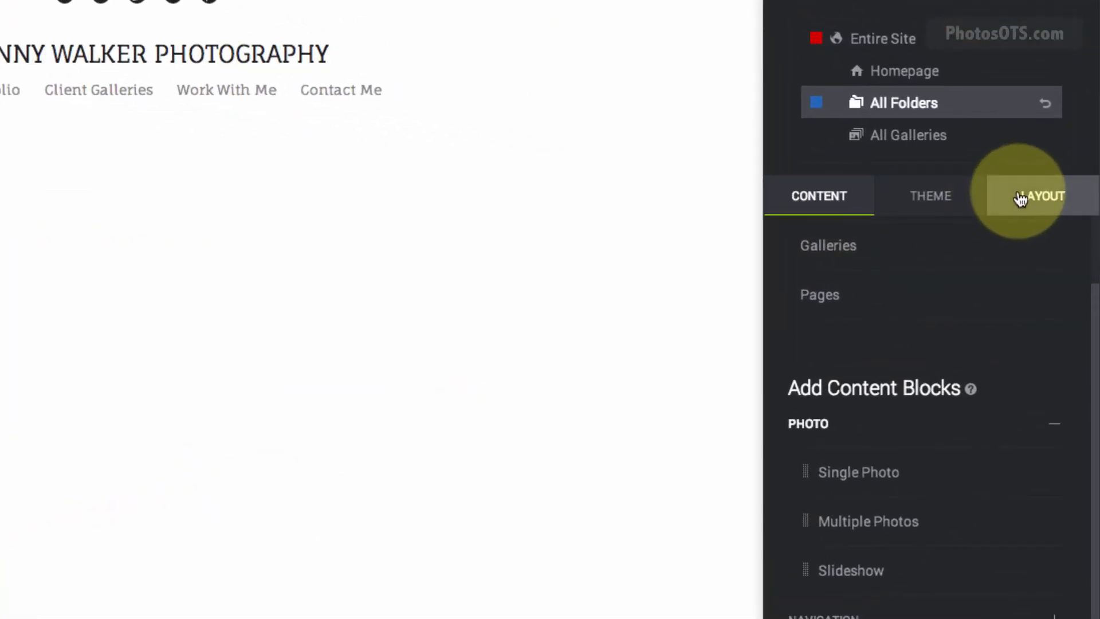
left_click(1057, 215)
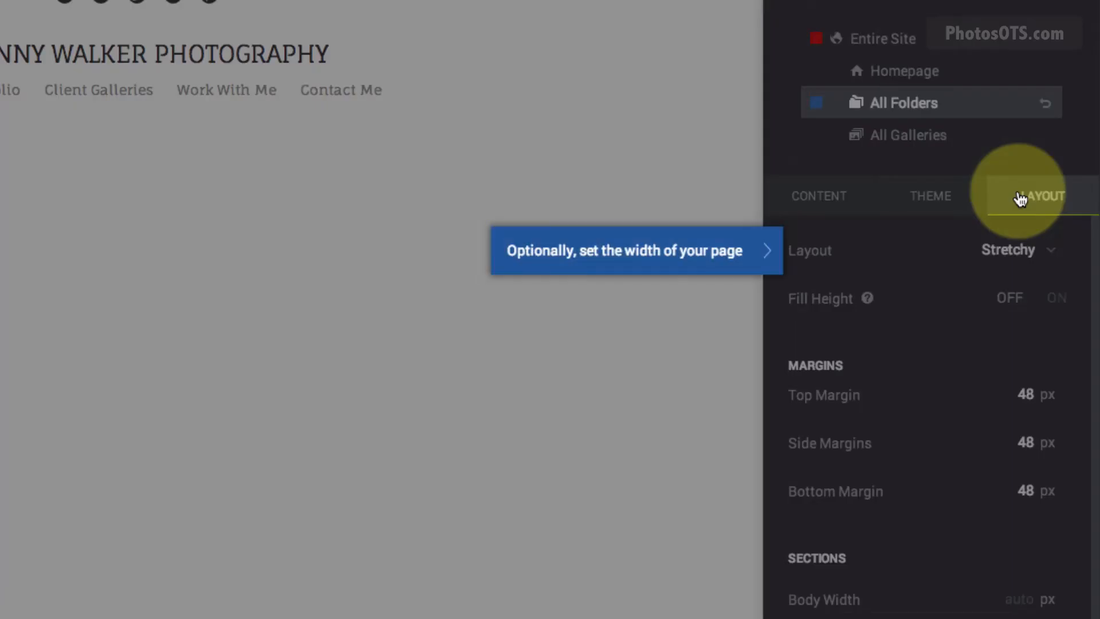
left_click(665, 248)
double_click(1025, 393)
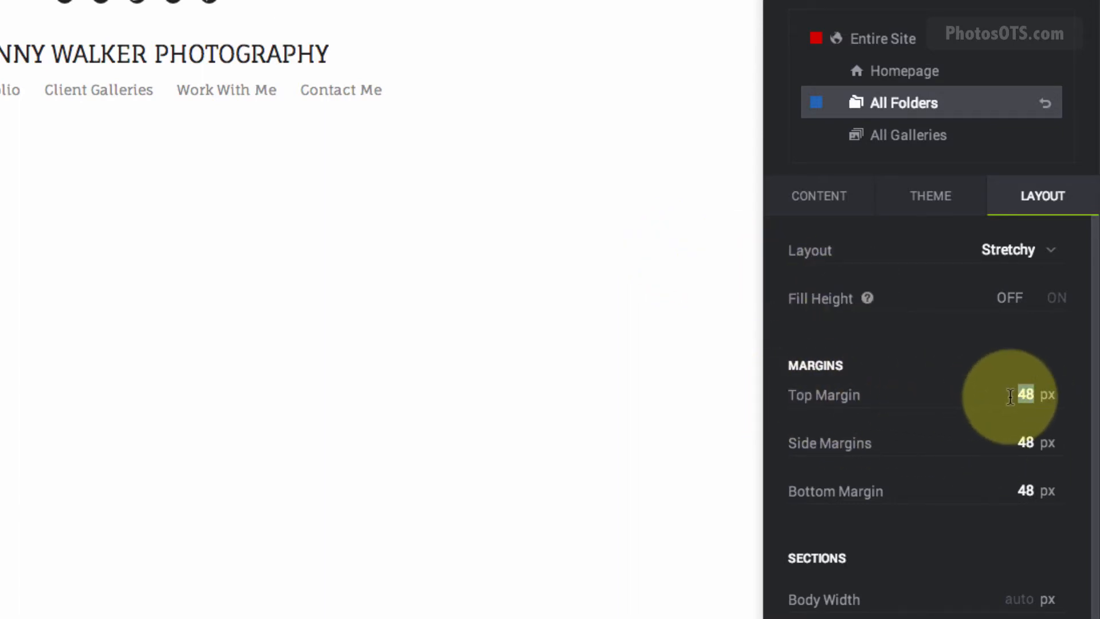
type("3")
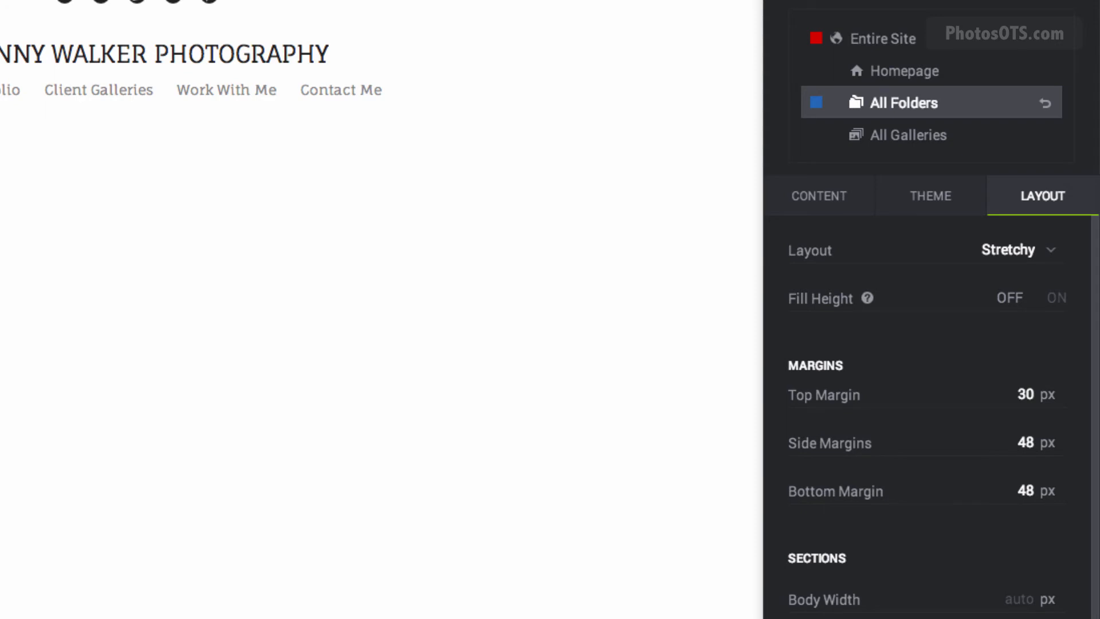
type("0")
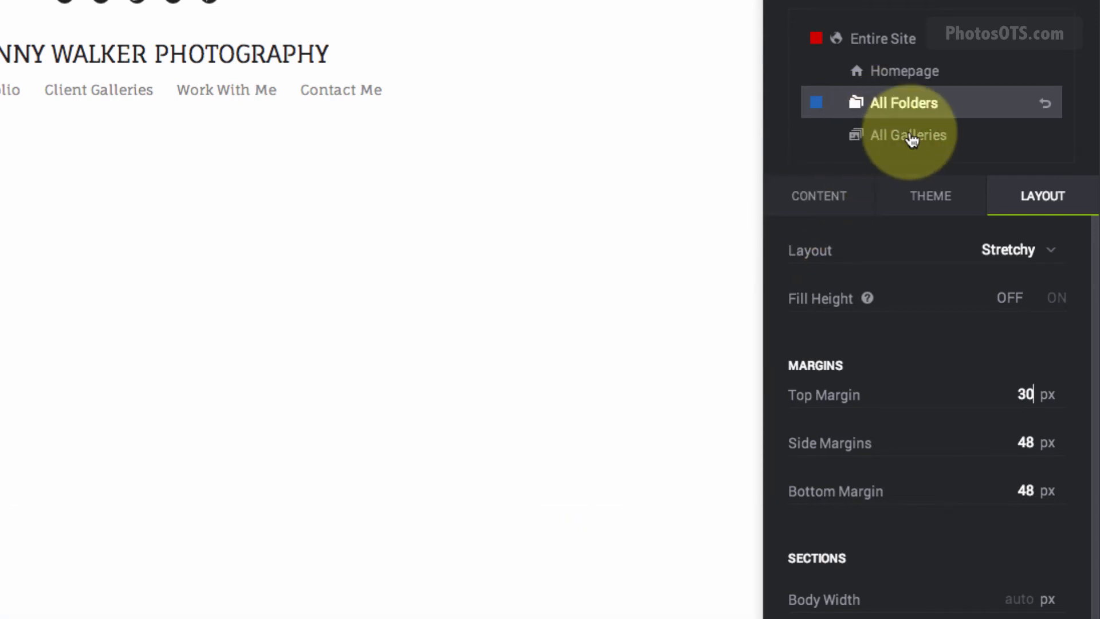
On All Galleries, delete the title block and set Top Margin to 30 px.
left_click(910, 143)
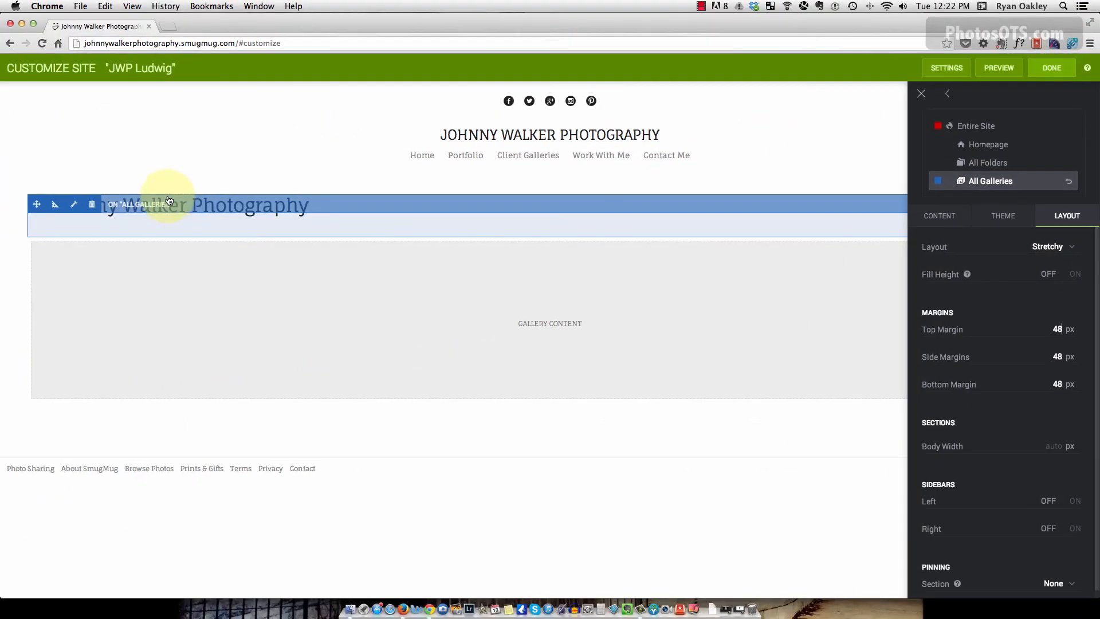
left_click(92, 205)
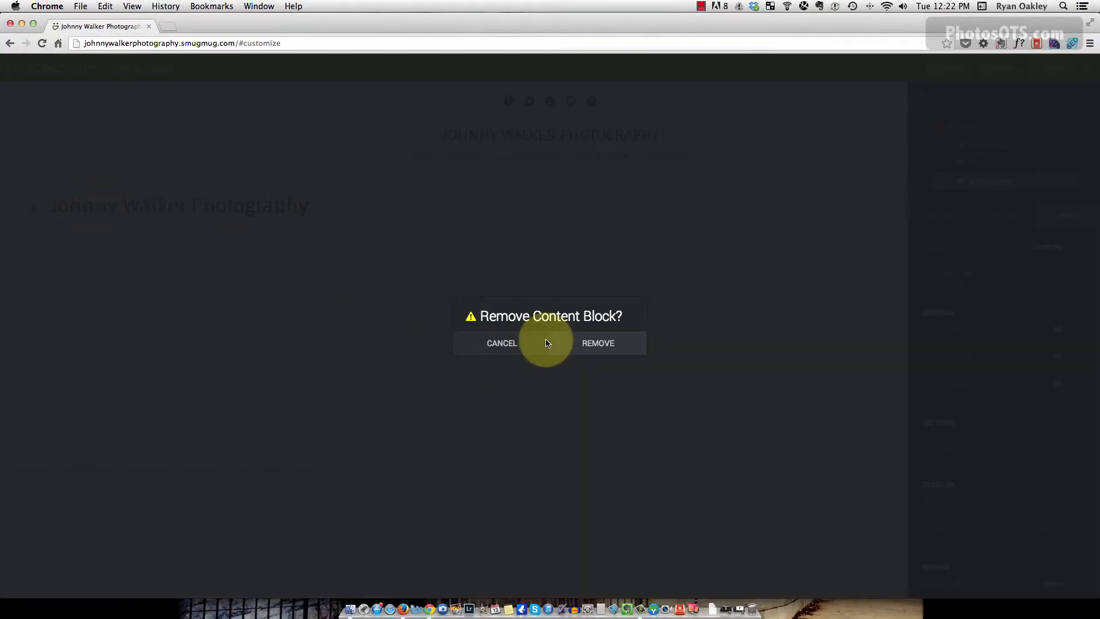
left_click(599, 343)
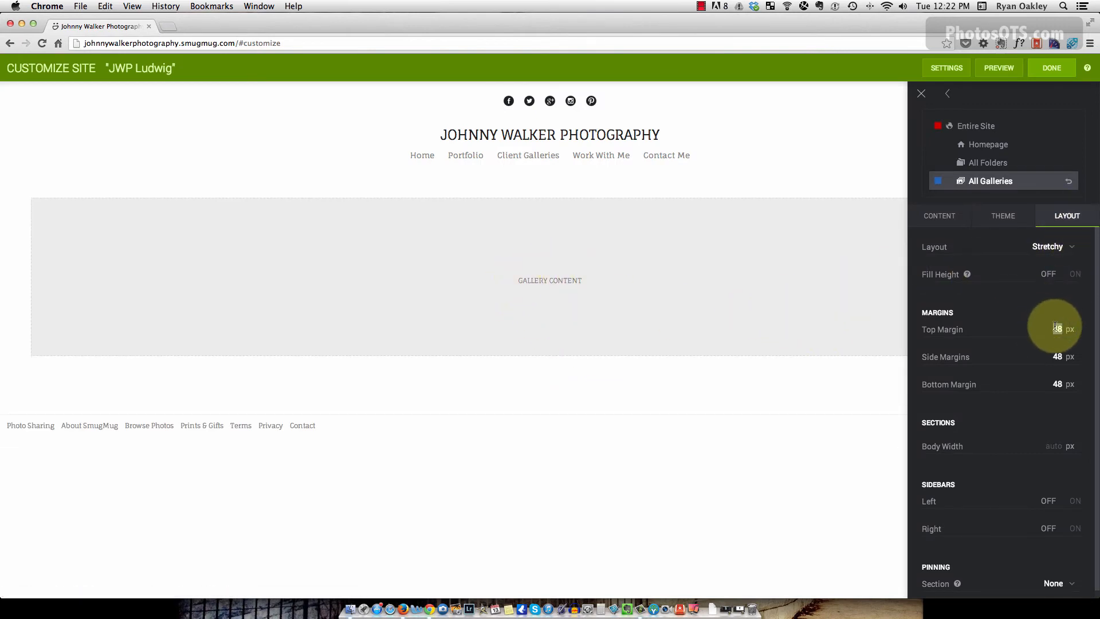
type("30")
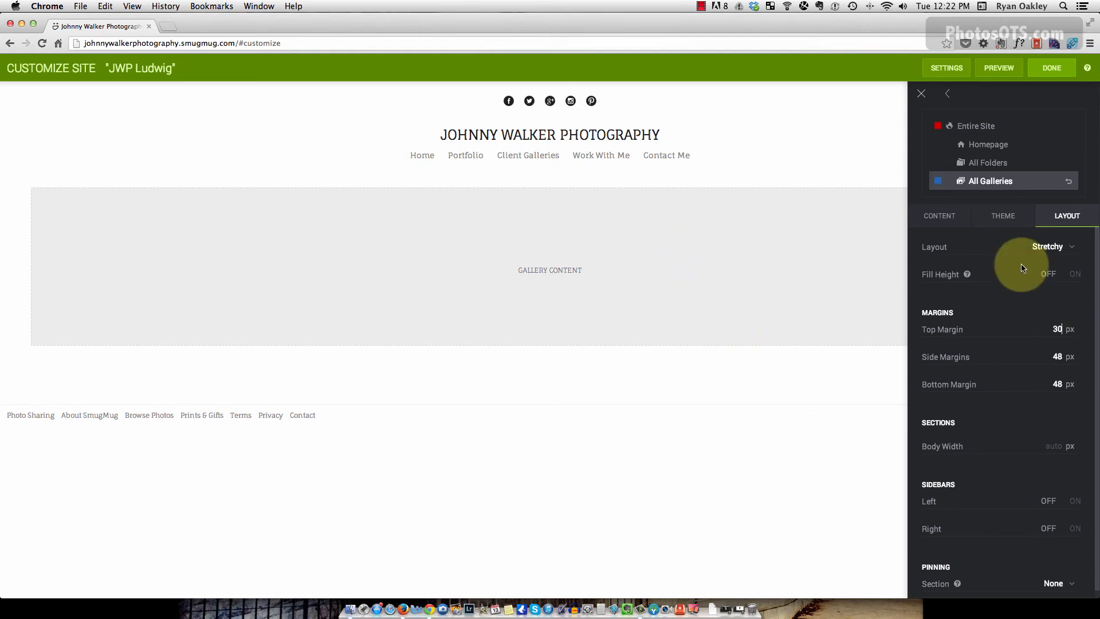
left_click(981, 127)
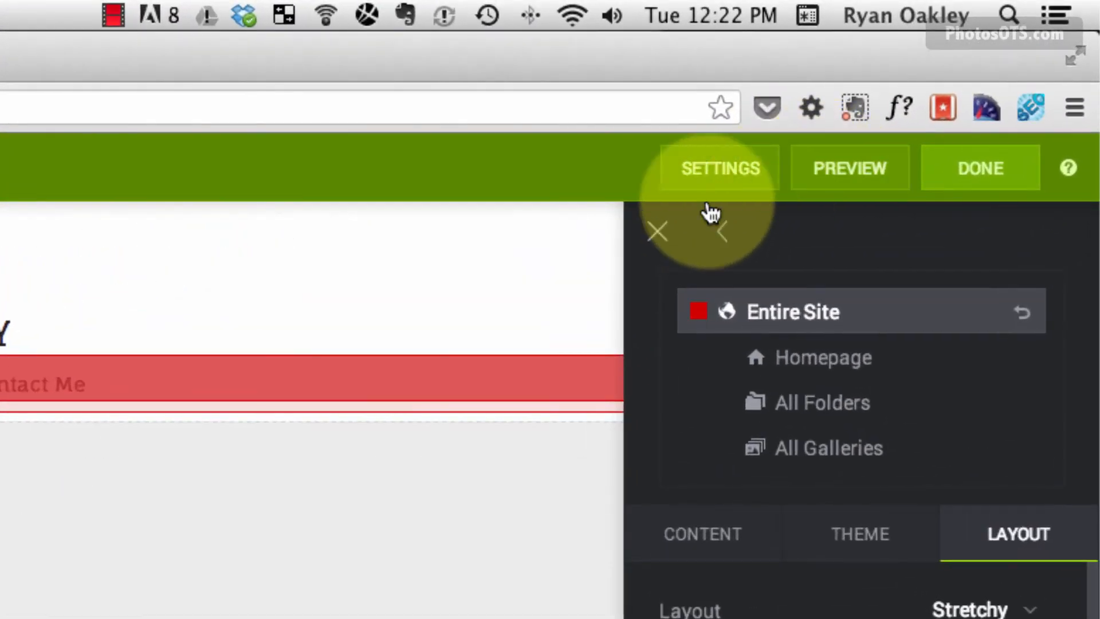
left_click(709, 211)
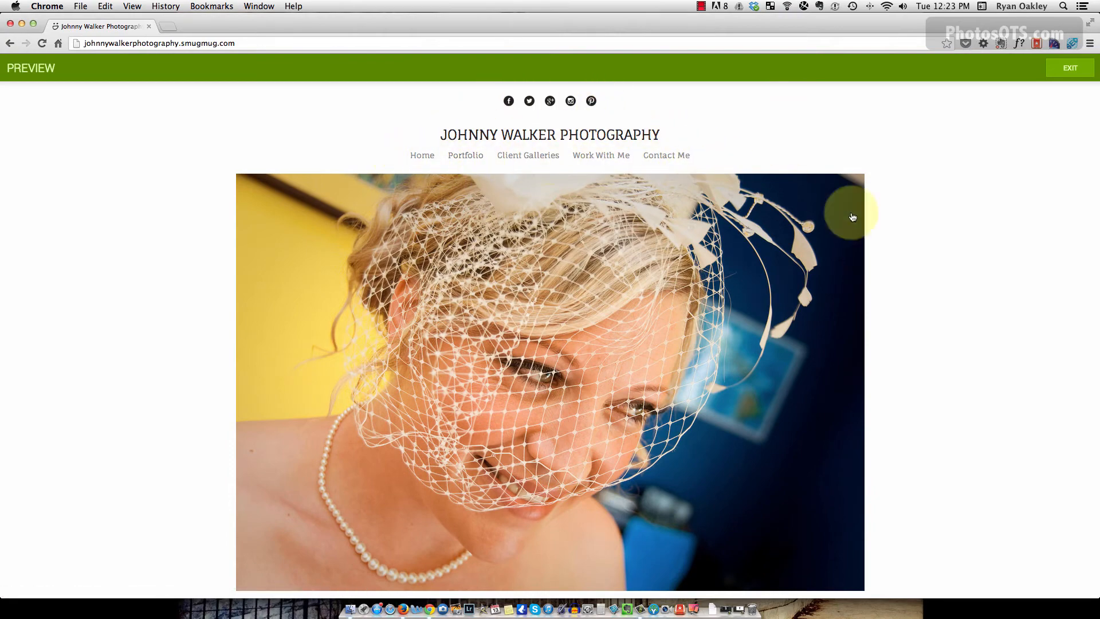
scroll(995, 275, "down", 2)
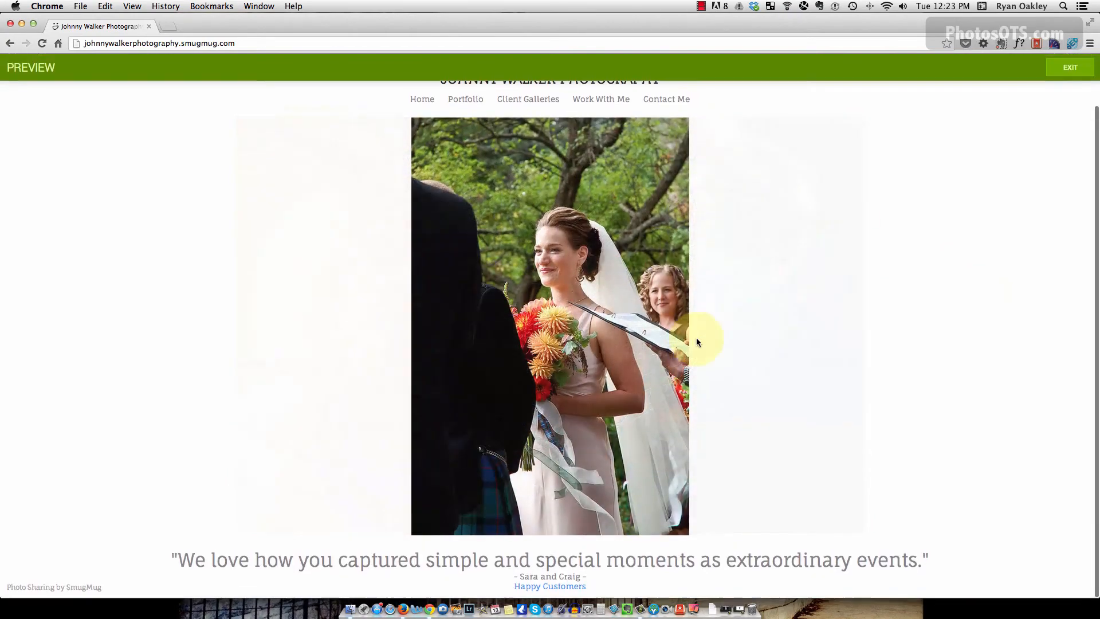
scroll(737, 419, "up", 2)
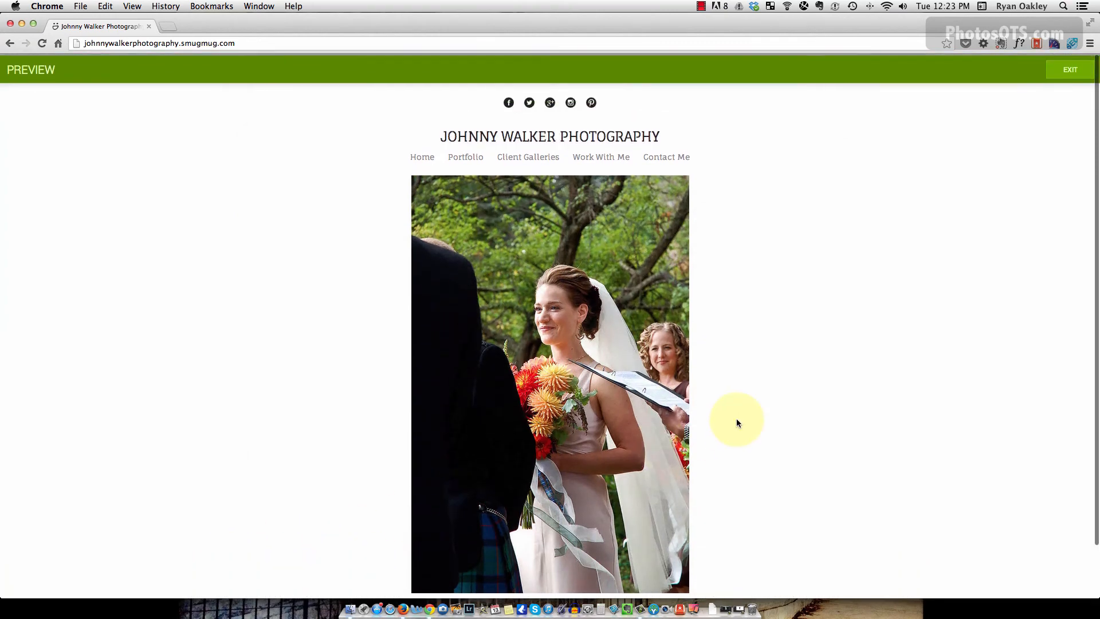
scroll(736, 420, "down", 2)
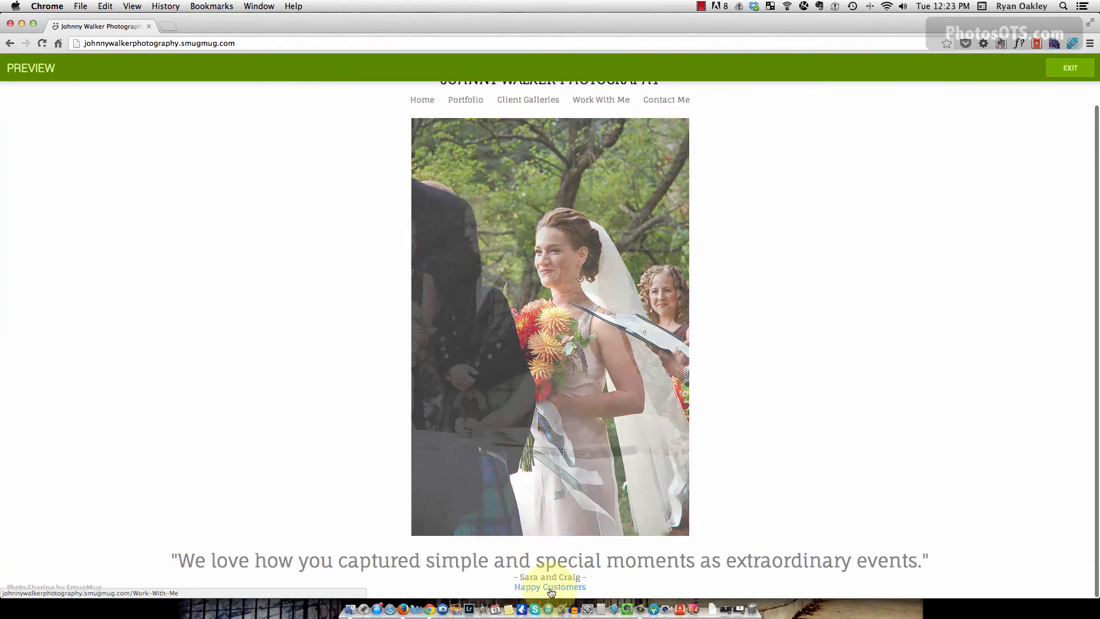
left_click(549, 589)
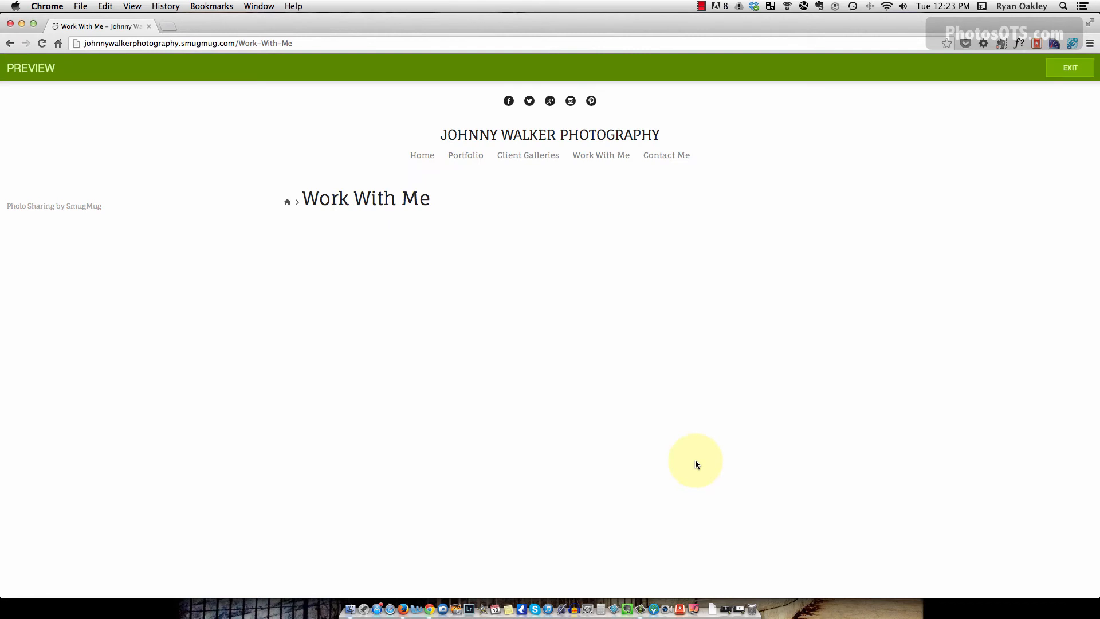
left_click(532, 155)
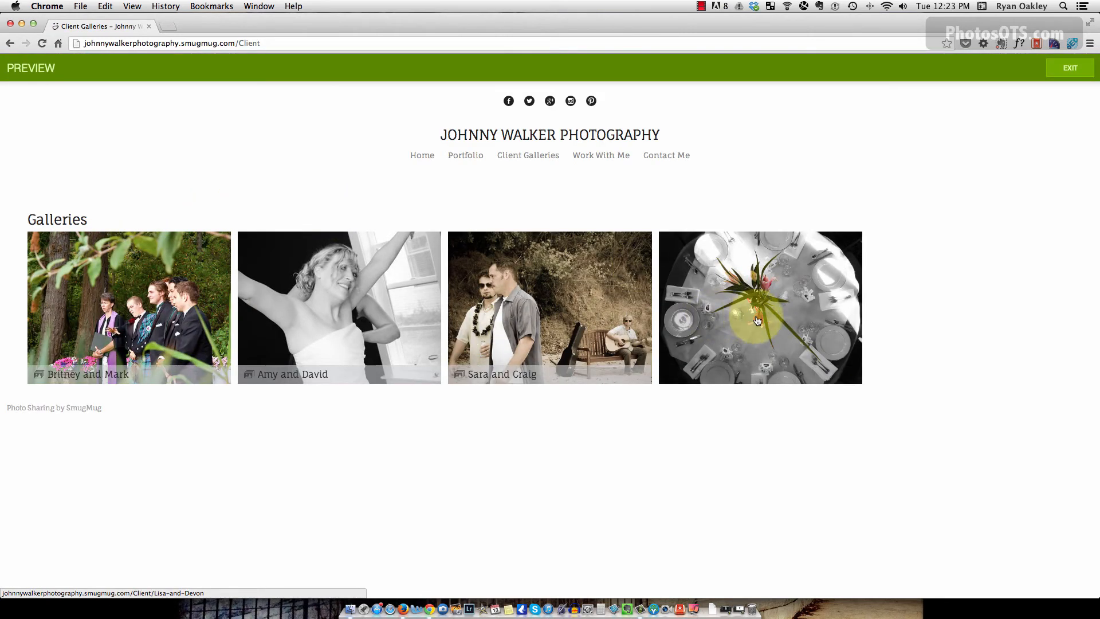
left_click(466, 155)
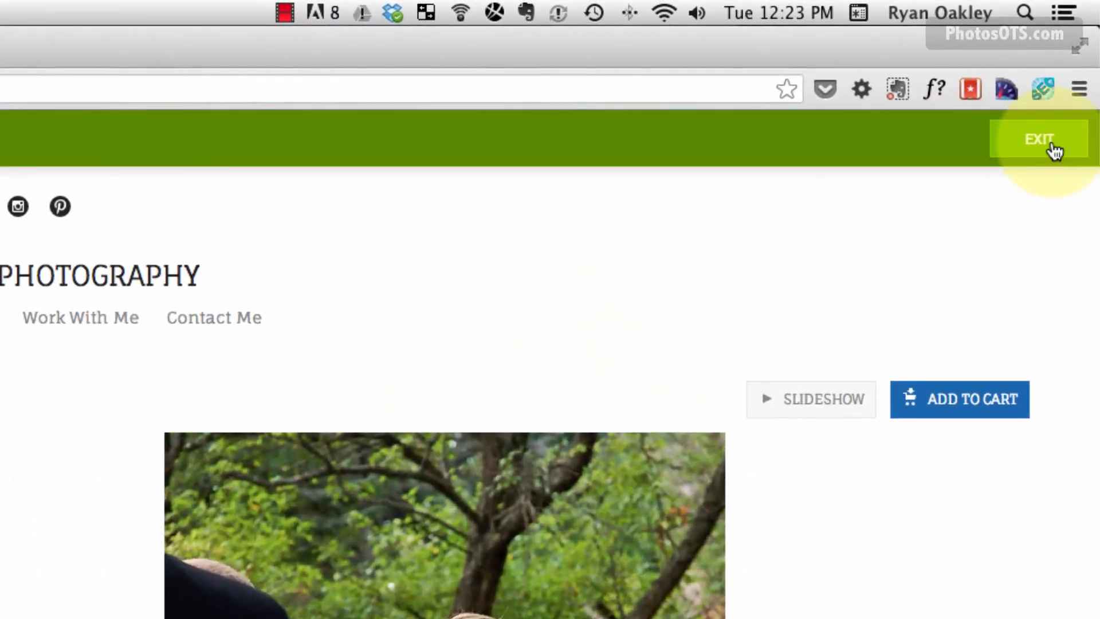
left_click(1053, 150)
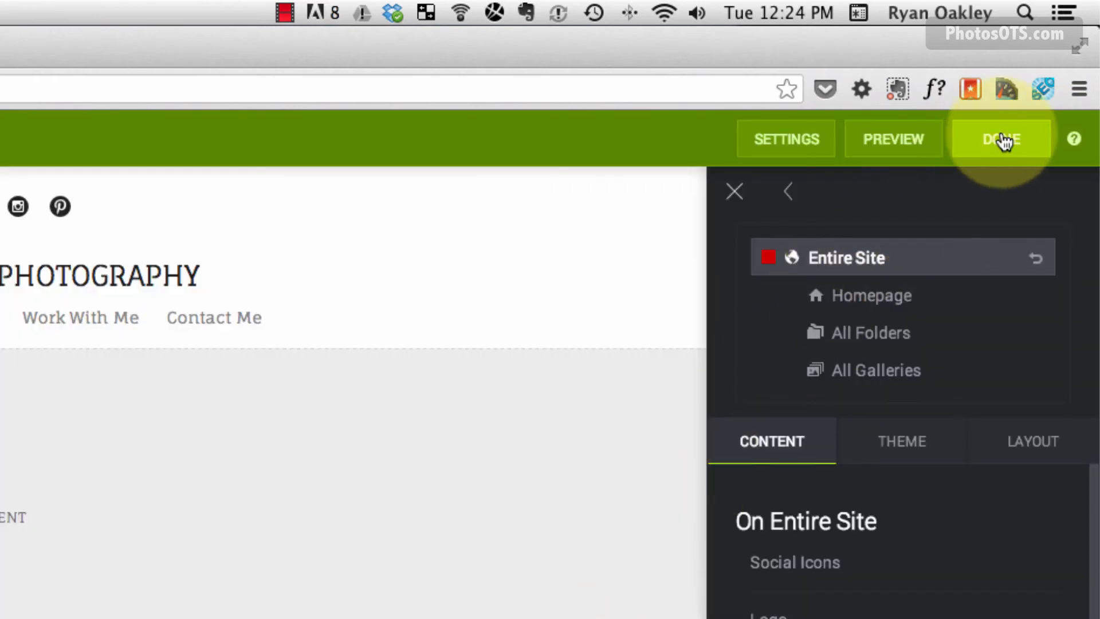
Finish customizing and publish all site changes immediately with PUBLISH NOW.
left_click(1004, 144)
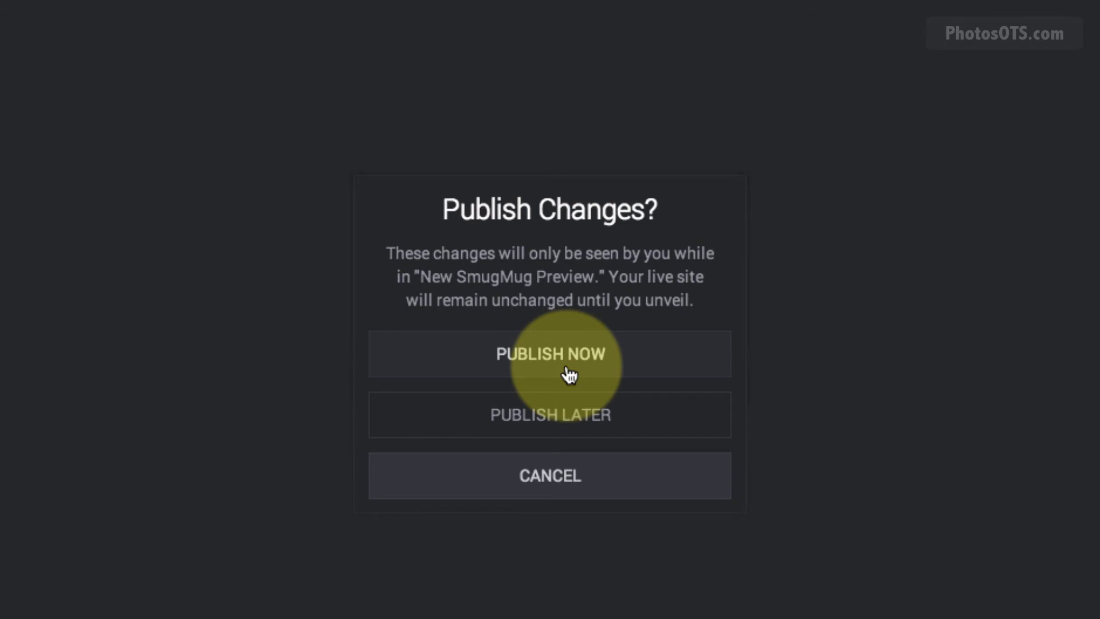
left_click(569, 375)
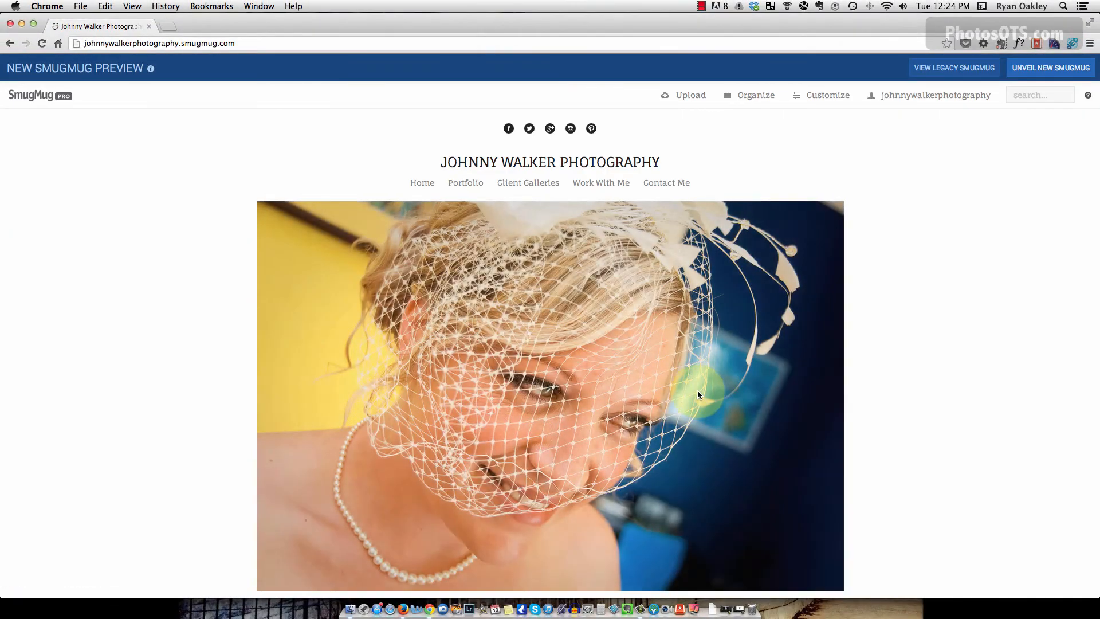
Open the Portfolio gallery and apply the Collage Portrait gallery style.
left_click(471, 180)
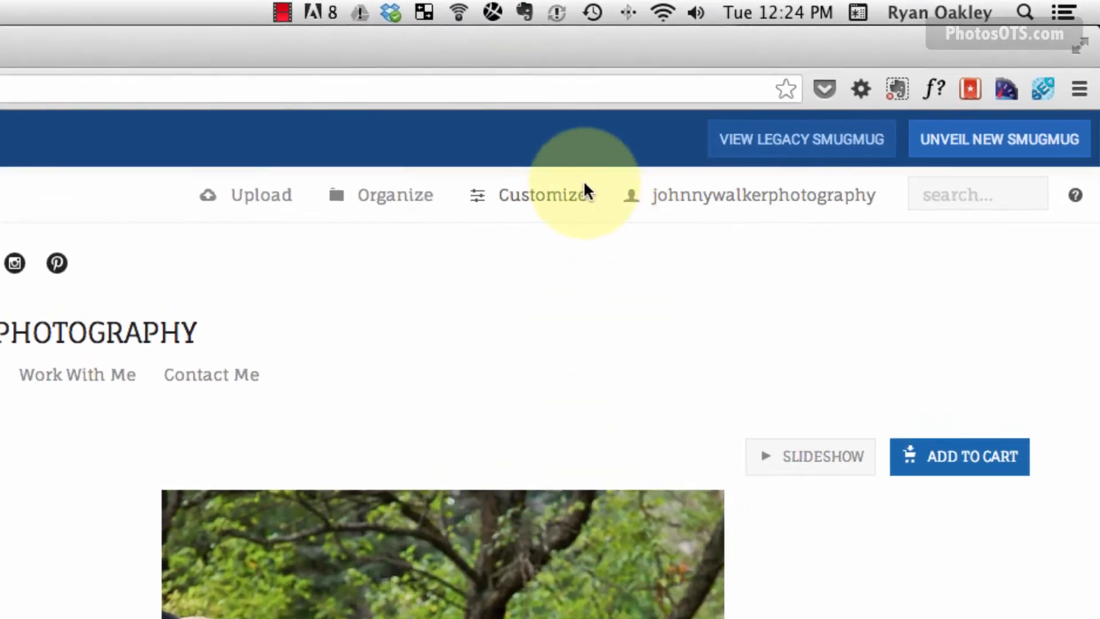
left_click(602, 177)
mouse_move(553, 261)
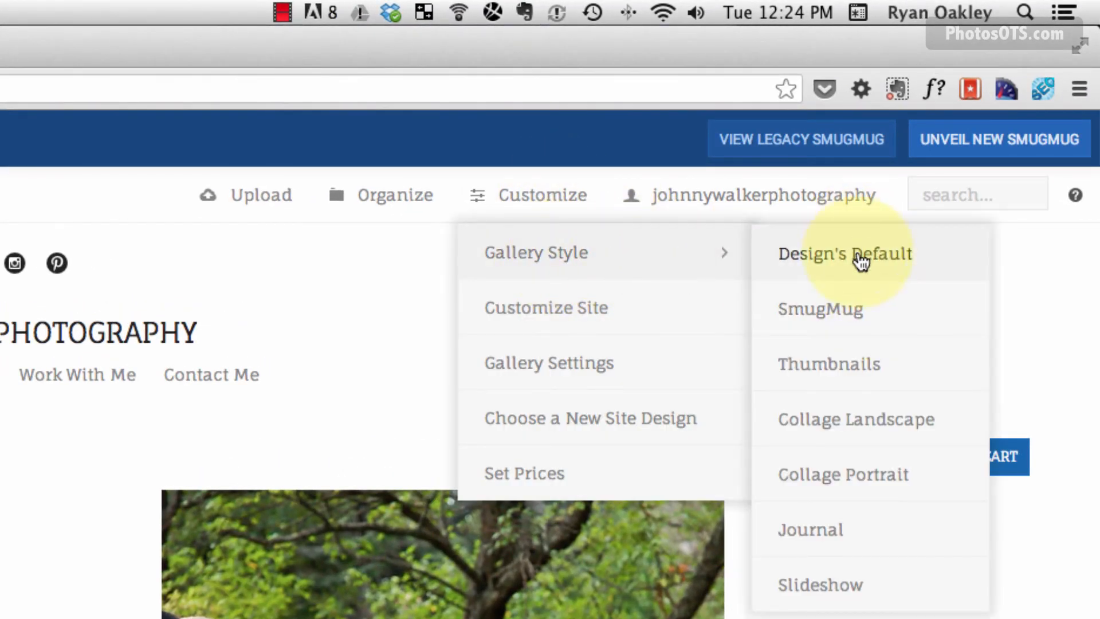
left_click(851, 484)
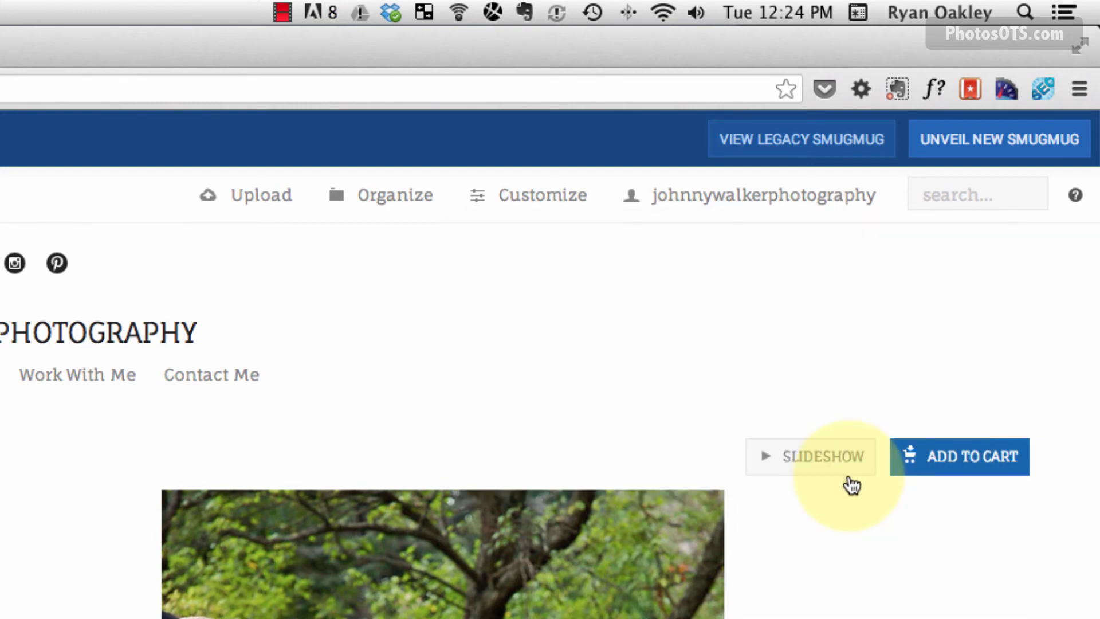
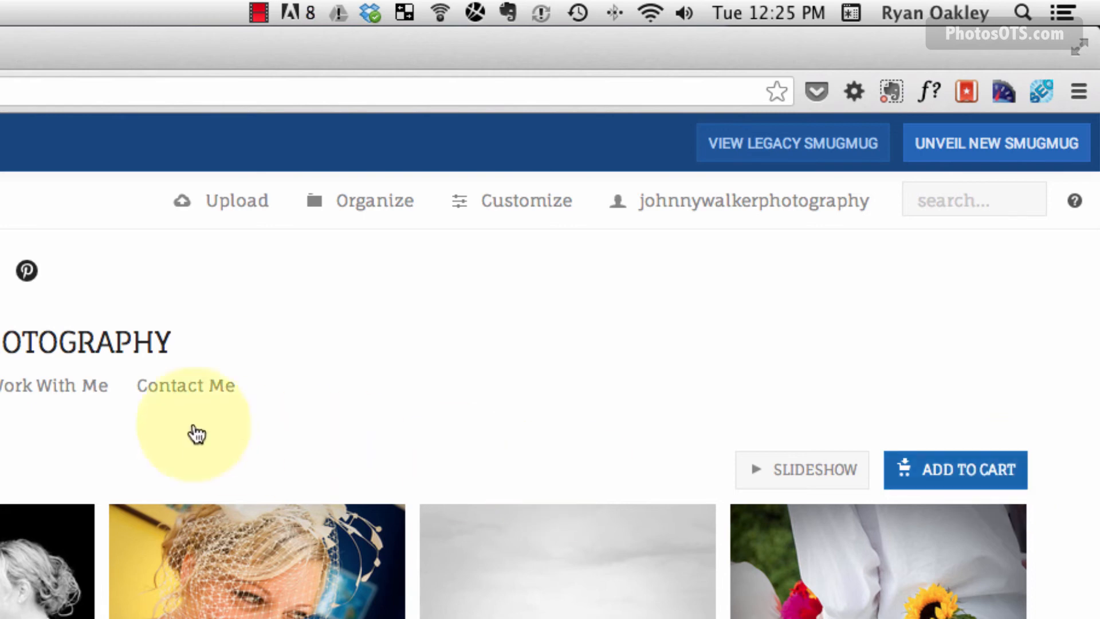
Switch the Portfolio gallery's Shopping Cart to OFF in Gallery Settings and save.
left_click(514, 207)
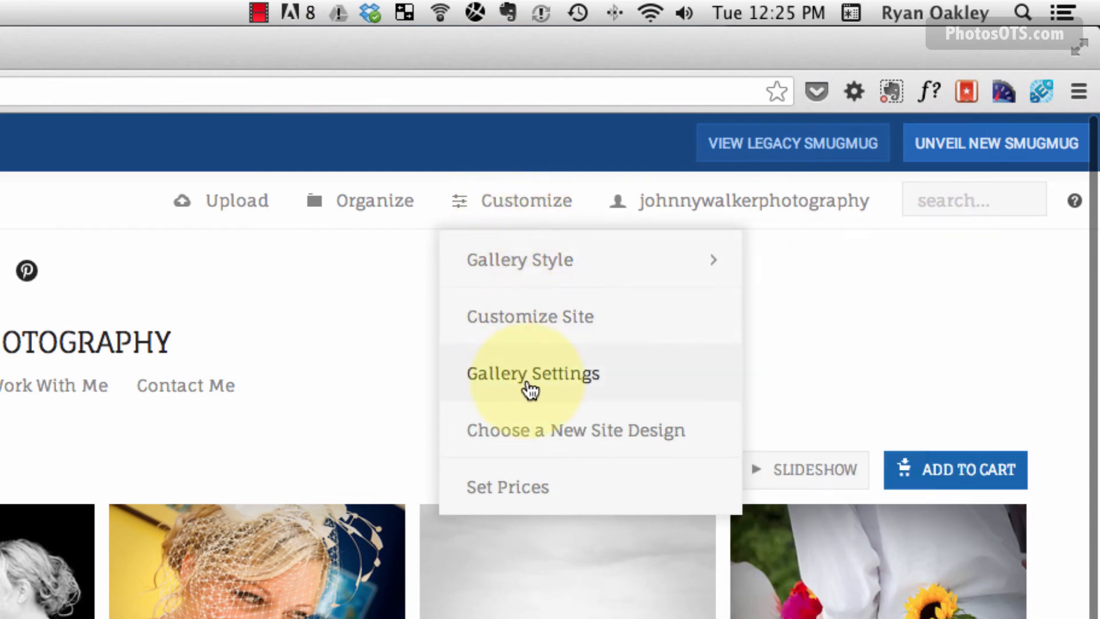
left_click(570, 381)
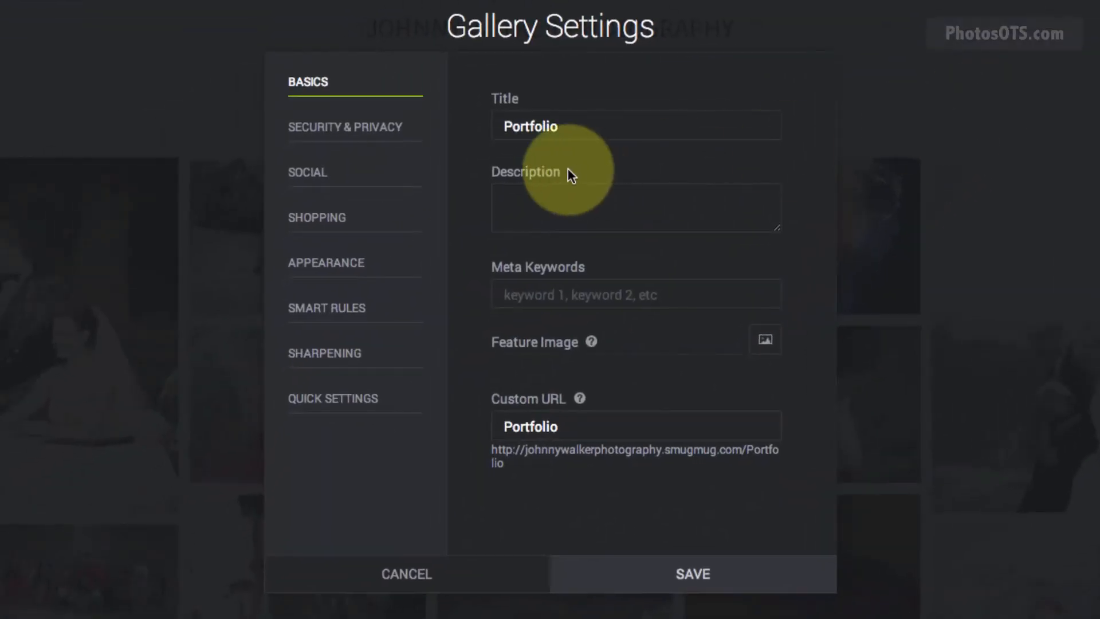
left_click(314, 221)
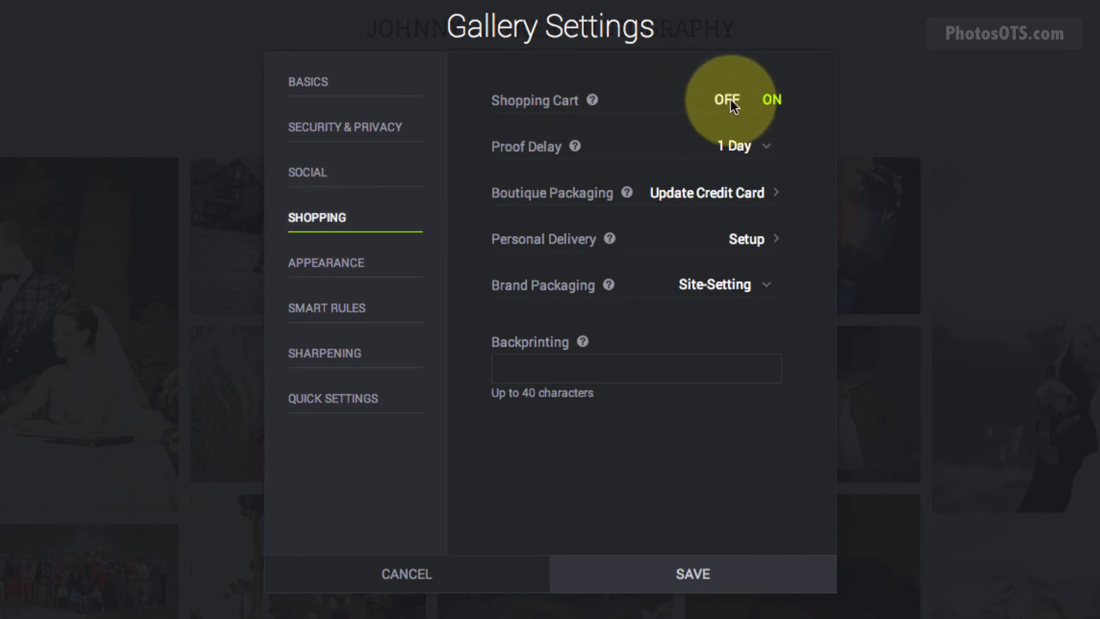
left_click(729, 102)
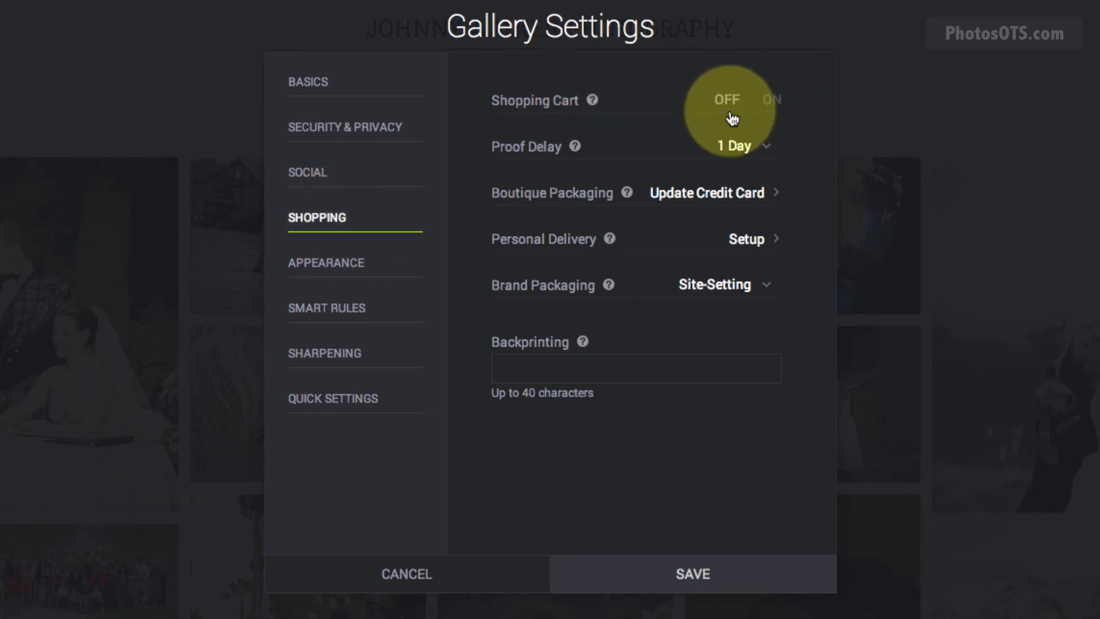
left_click(703, 576)
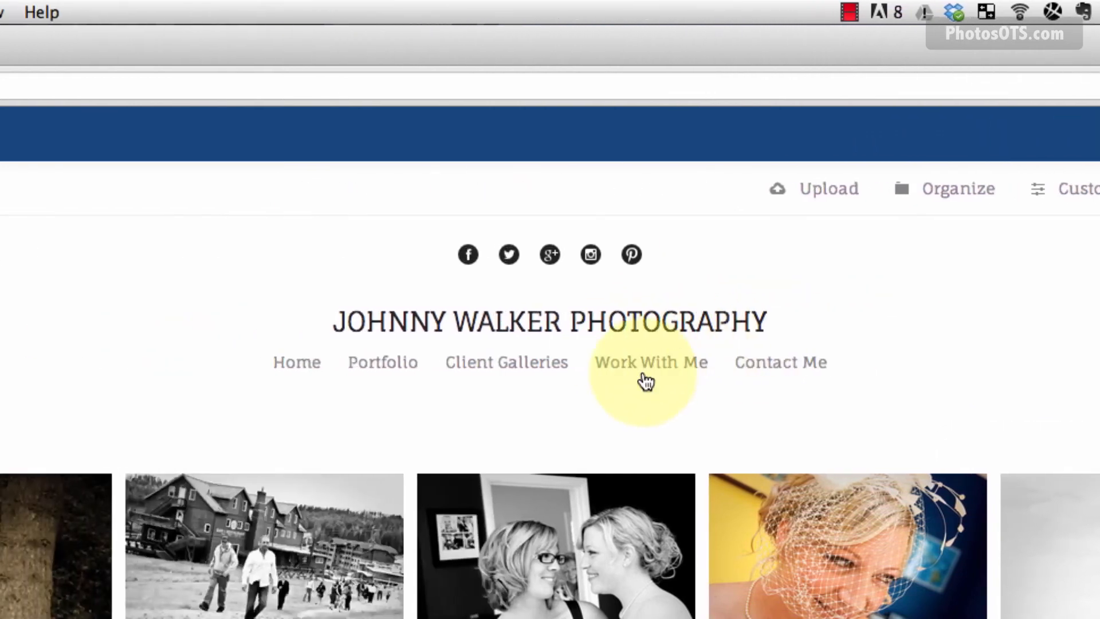
Open the Work With Me page in the site editor and delete its breadcrumb heading block.
left_click(645, 376)
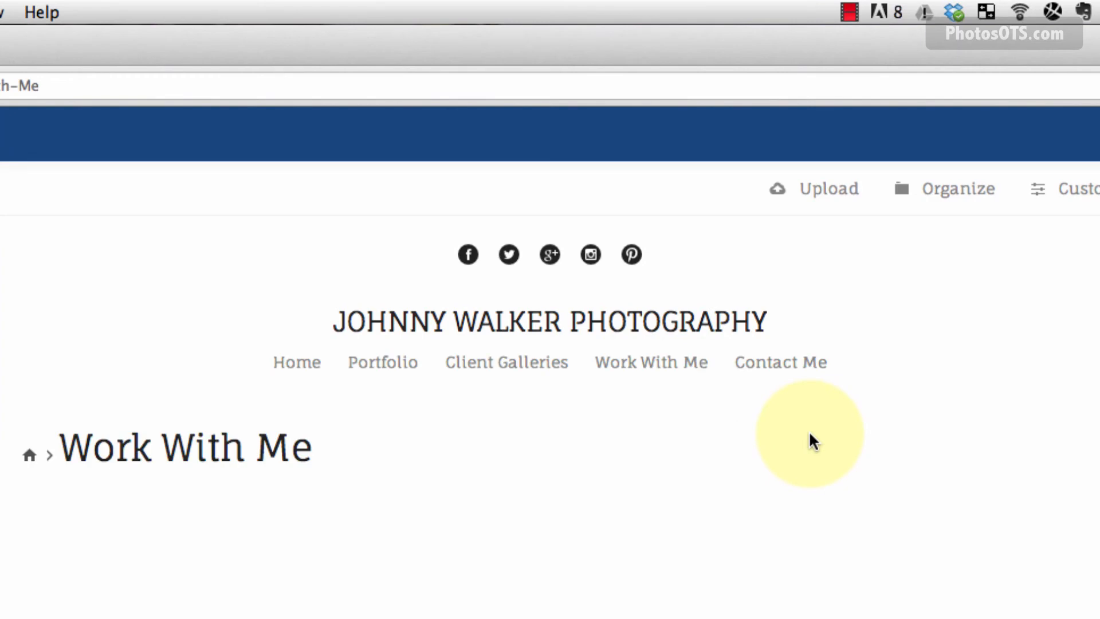
left_click(570, 189)
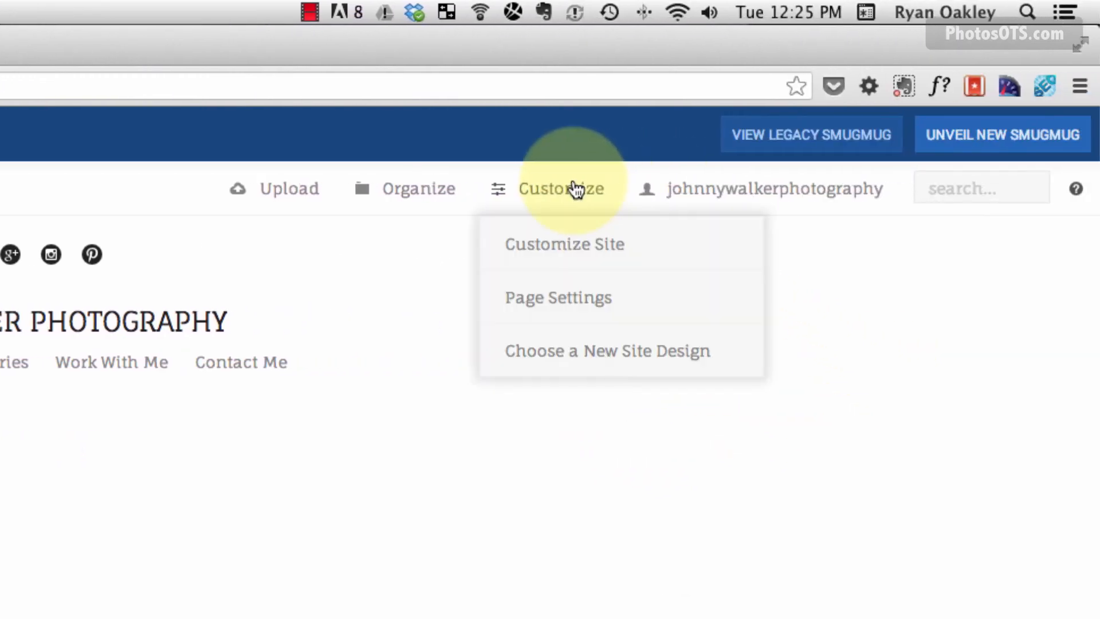
left_click(567, 245)
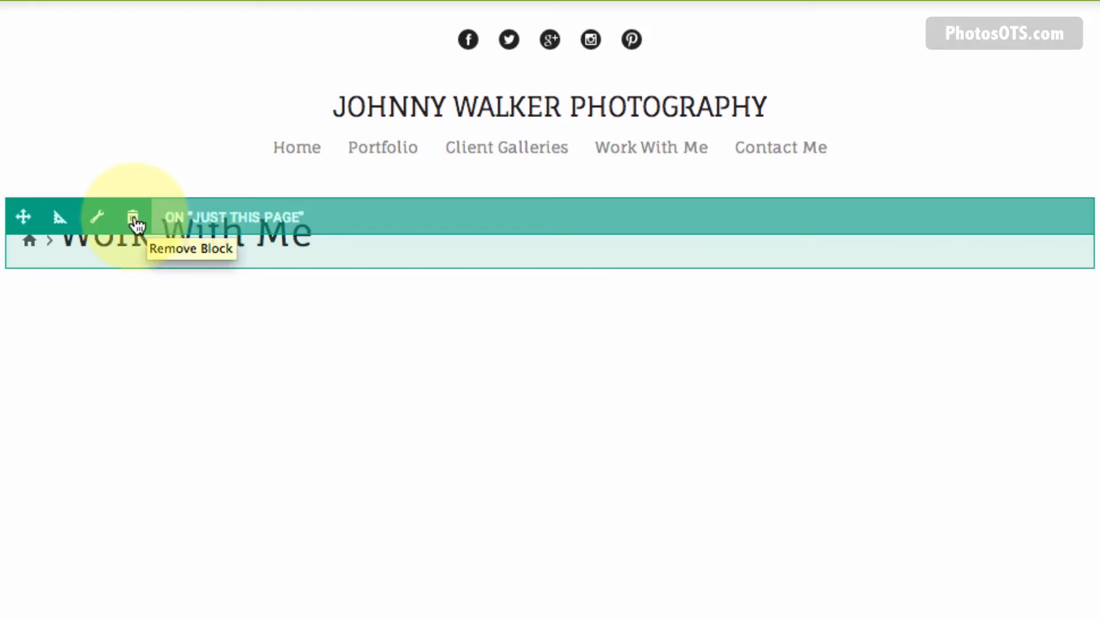
left_click(136, 221)
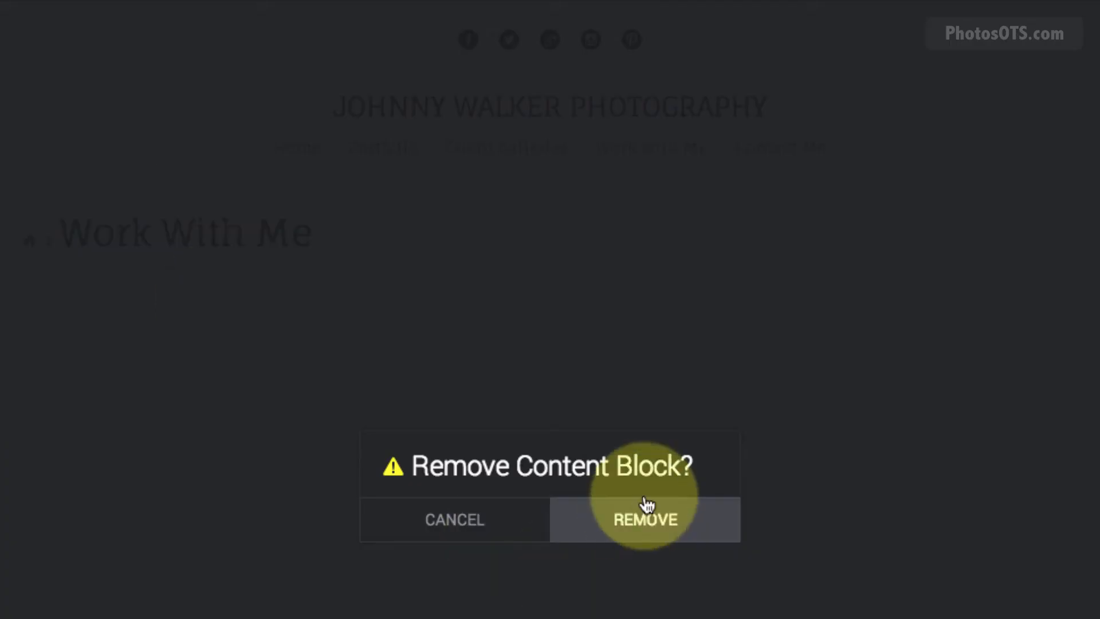
left_click(645, 511)
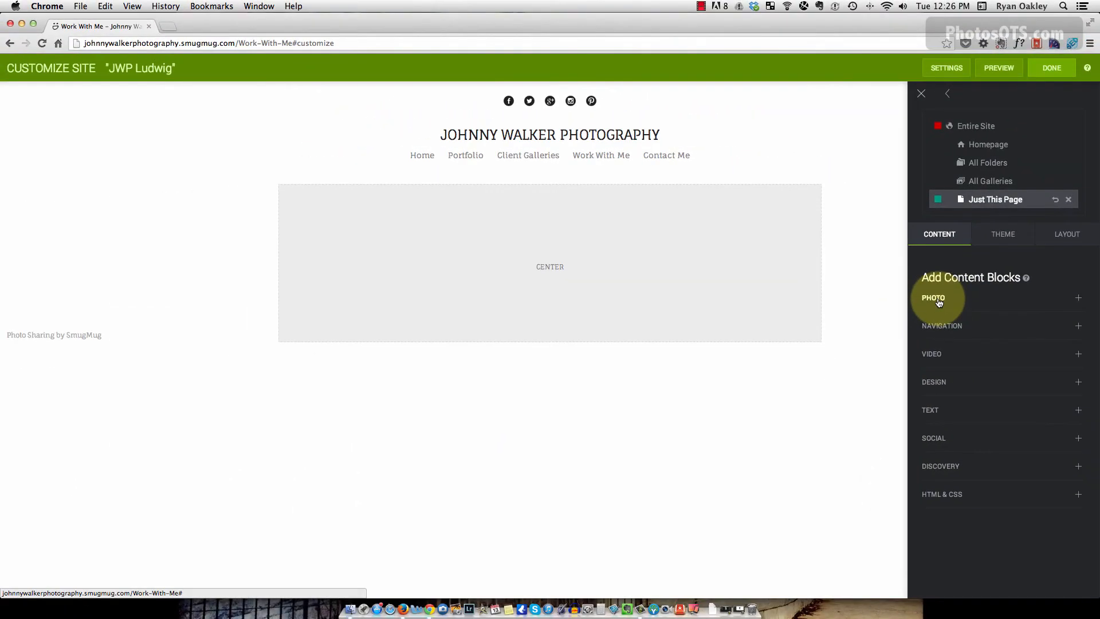
Check the reference page, then drag a Profile block from Social onto the Work With Me page.
key("super+Tab")
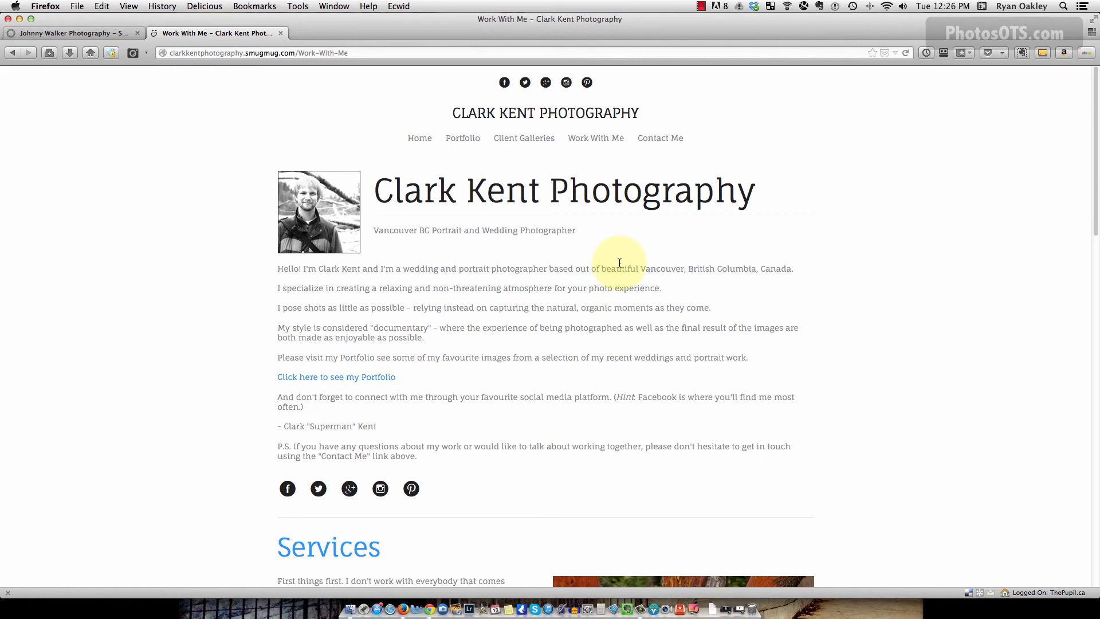
key("super+Tab")
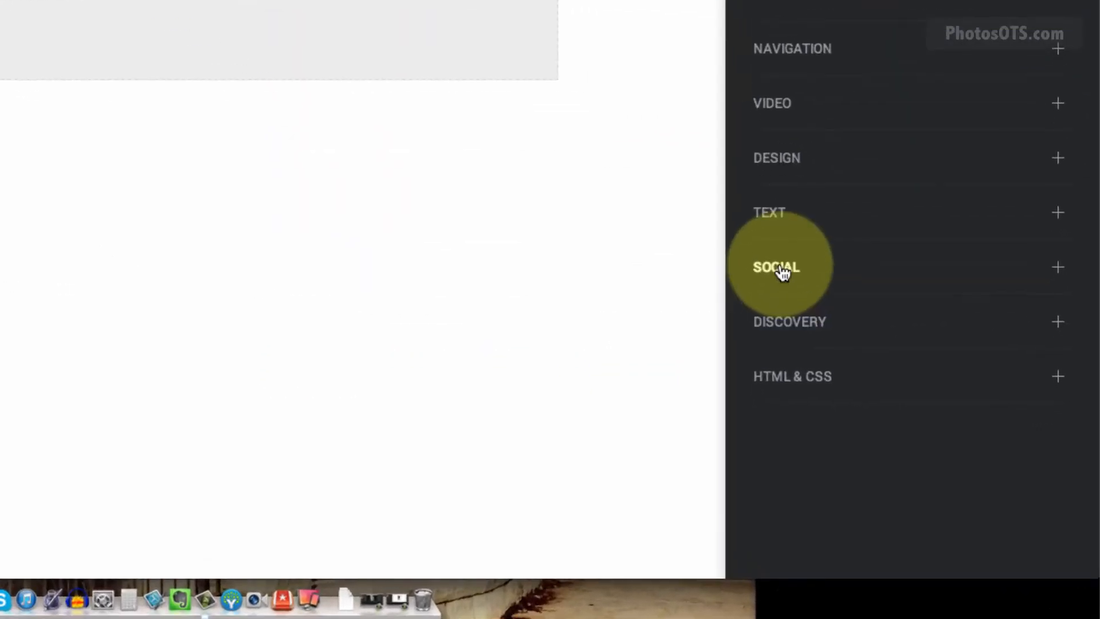
left_click(886, 386)
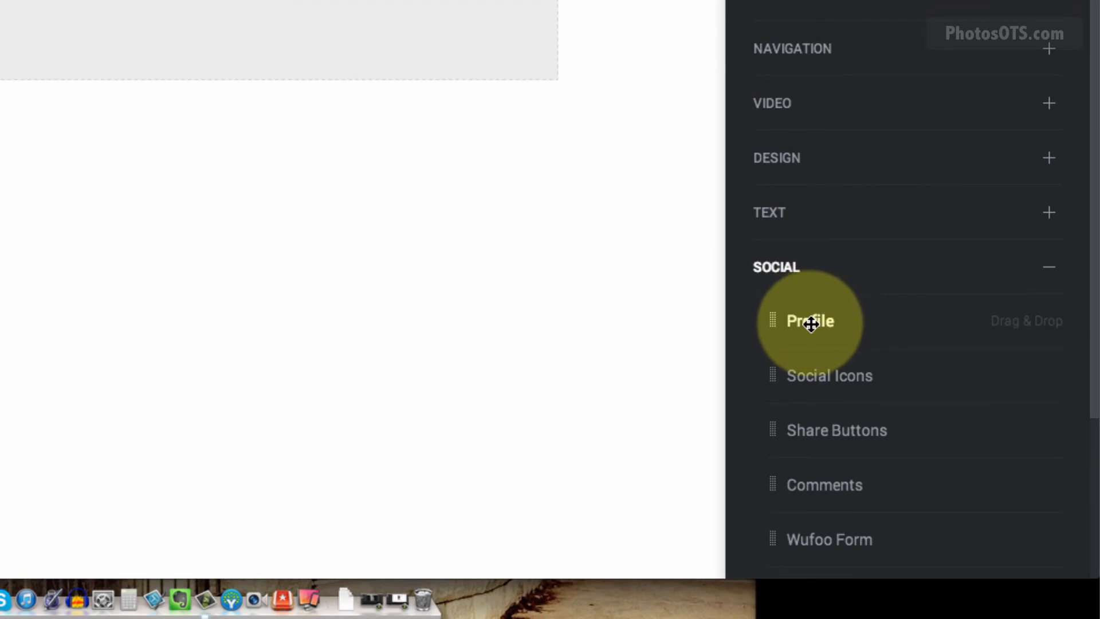
left_click_drag(810, 324, 565, 125)
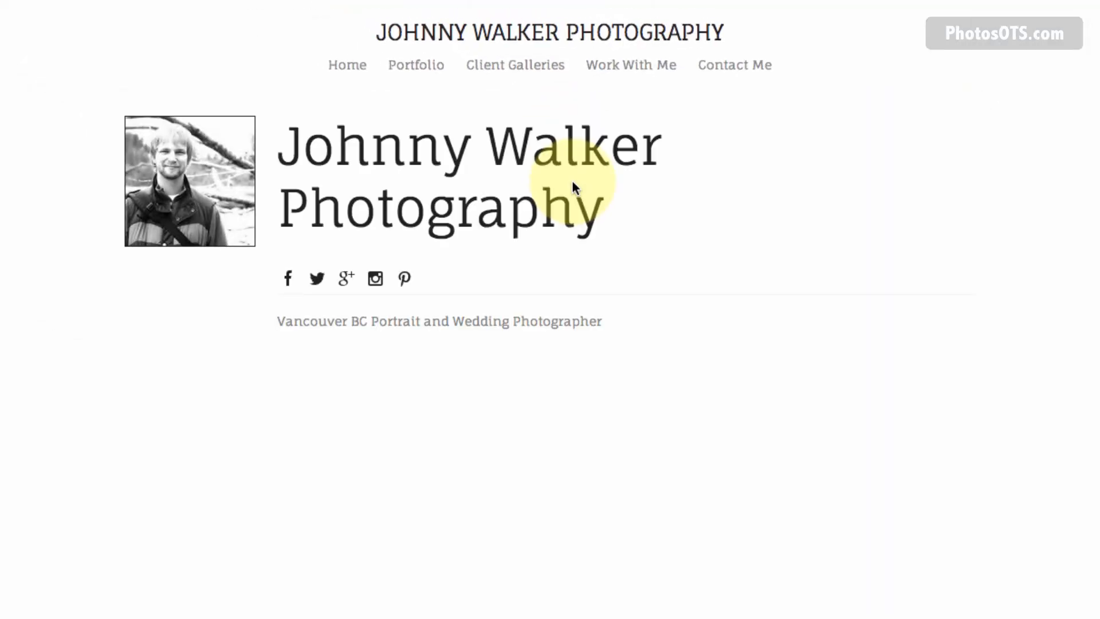
Open the Profile block's settings and move the panel clear of the block.
mouse_move(575, 238)
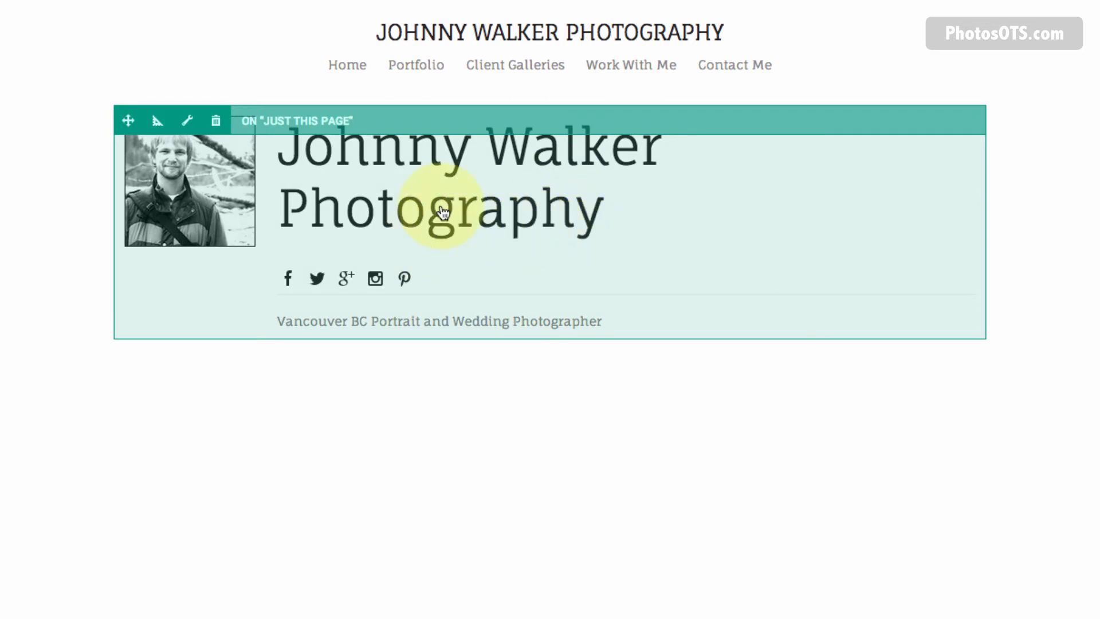
left_click(187, 120)
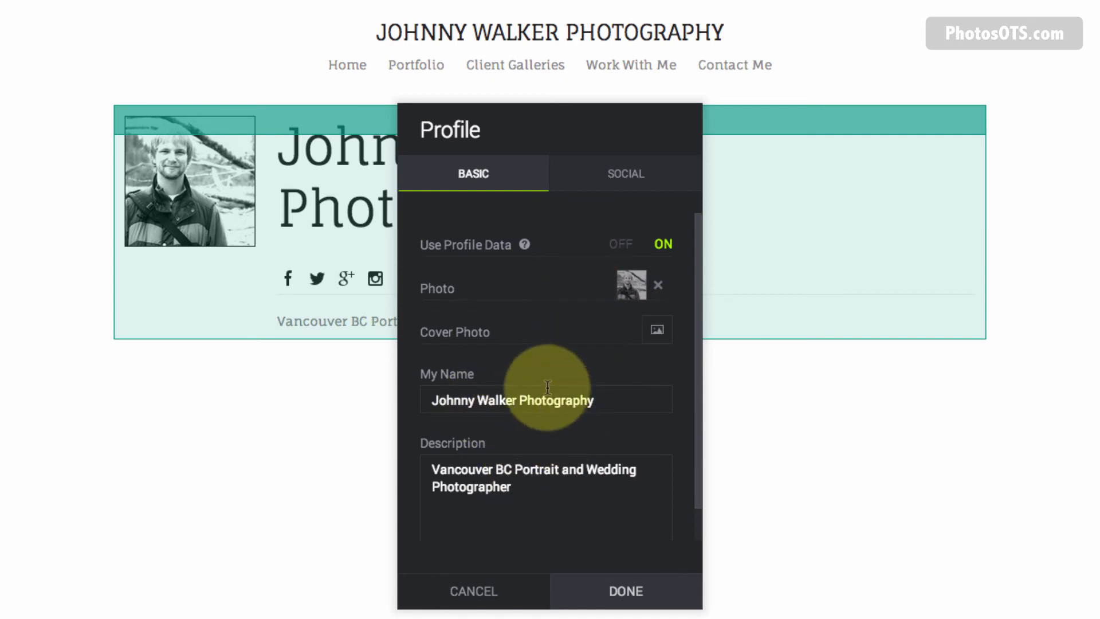
left_click_drag(560, 115, 588, 111)
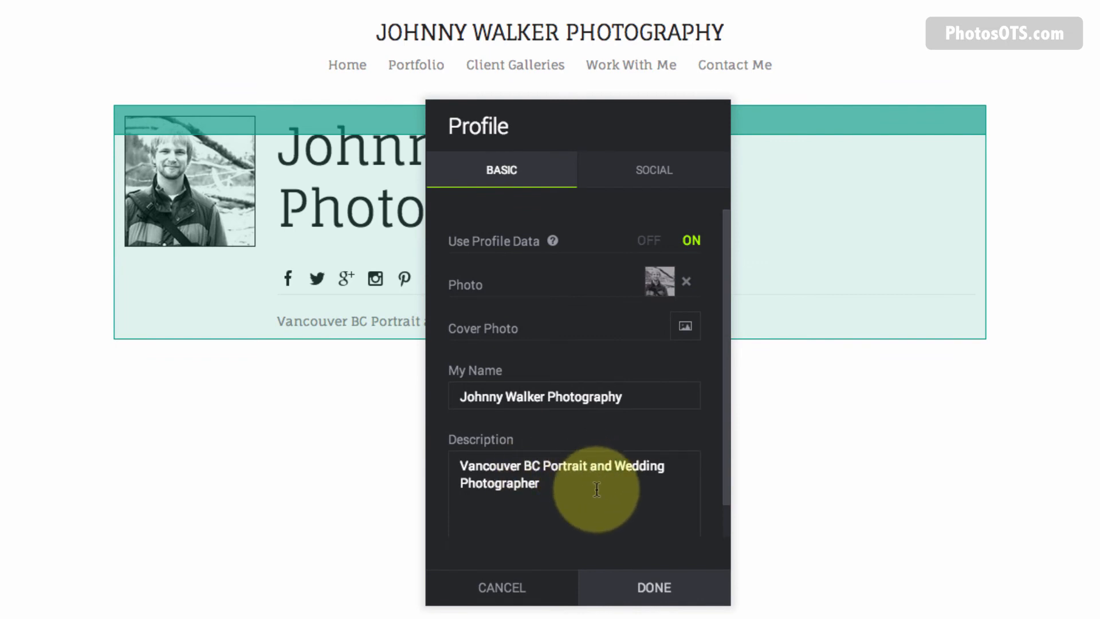
left_click_drag(628, 114, 1088, 105)
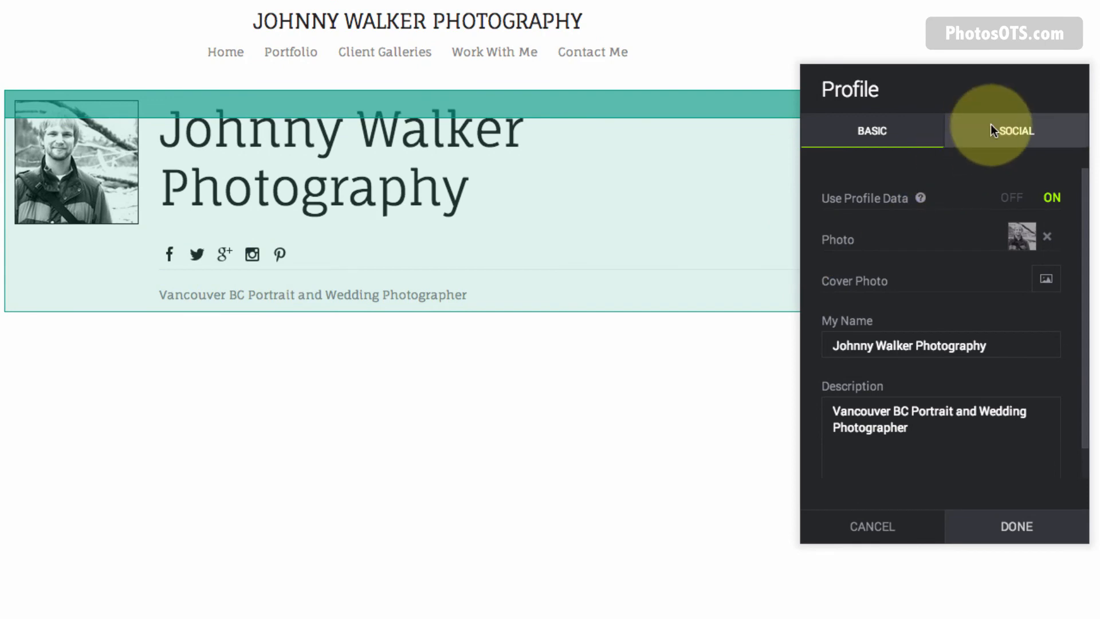
Hide the Facebook, Twitter, Google+, Instagram and Pinterest links on the profile block.
left_click(991, 131)
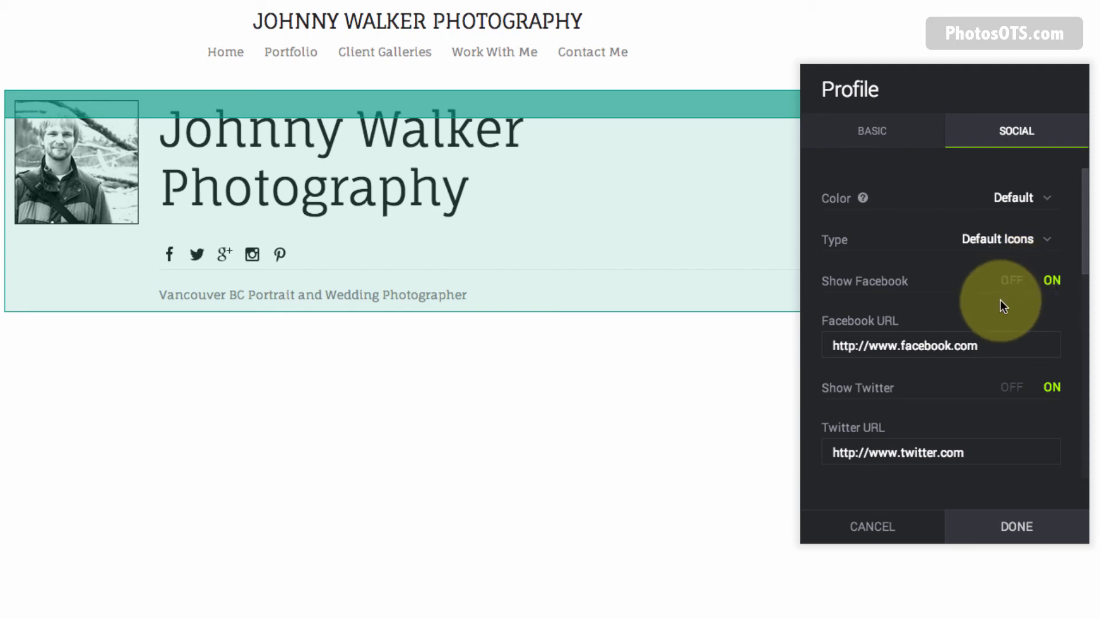
key("super+Tab")
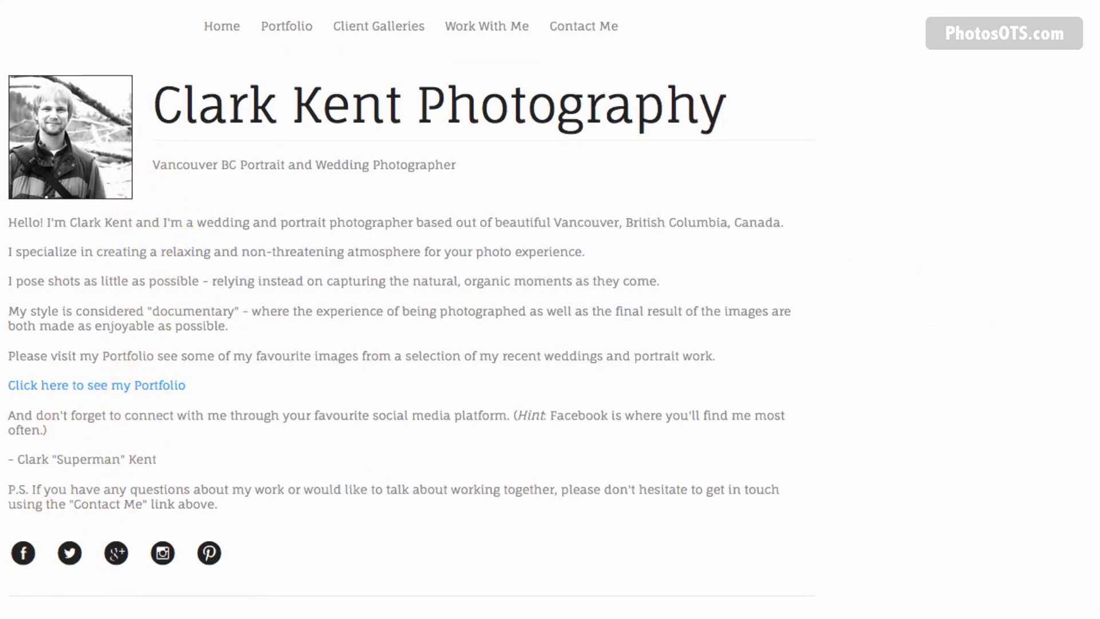
key("super+Tab")
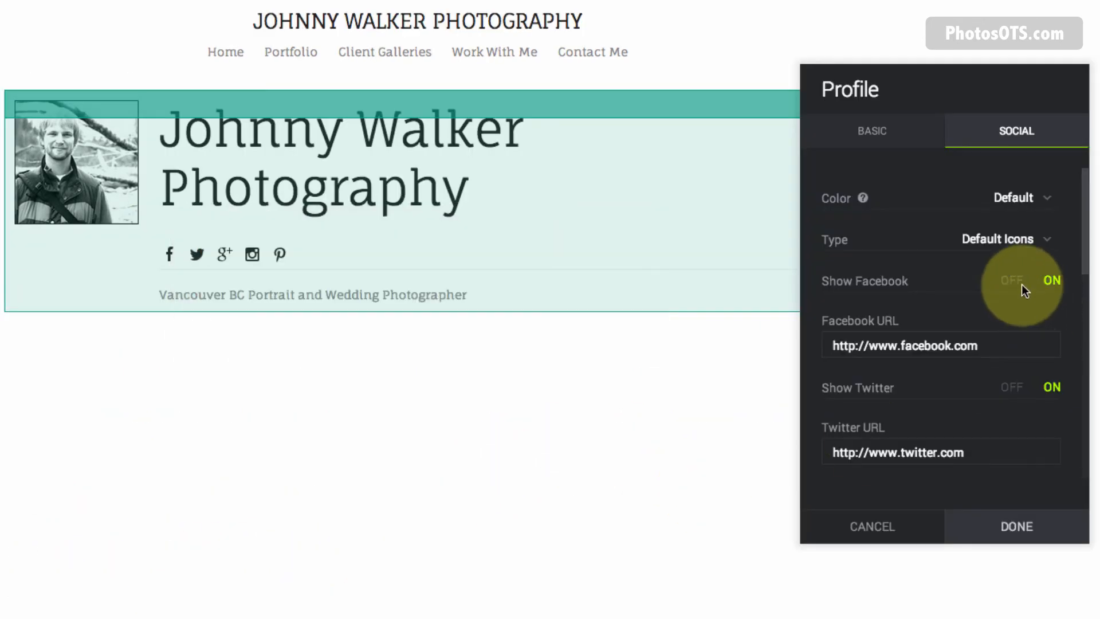
left_click(1024, 289)
left_click(1013, 328)
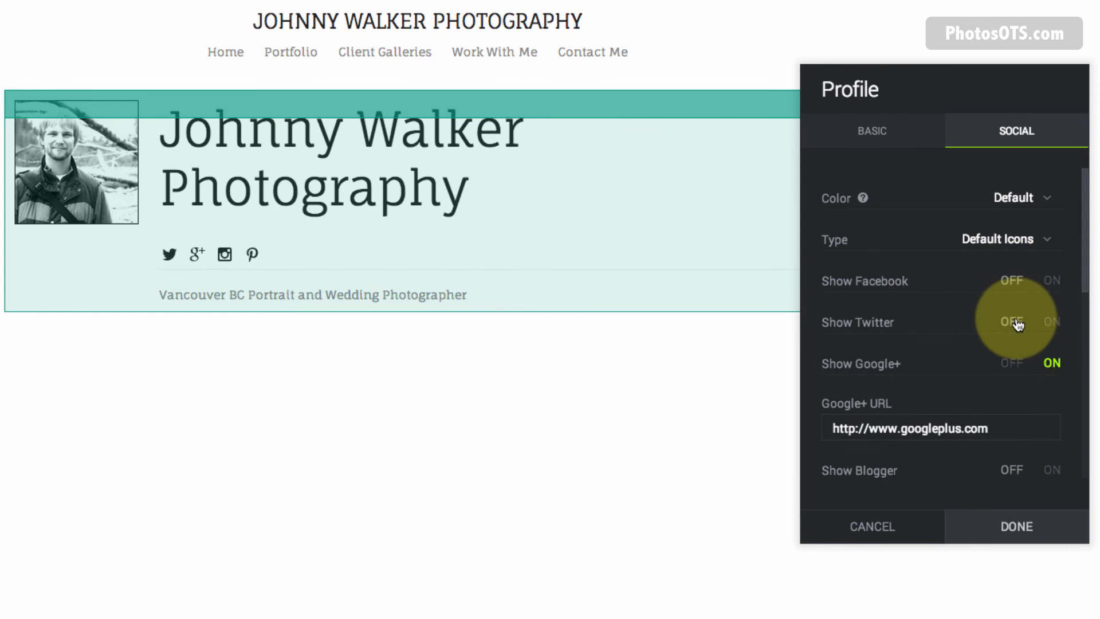
left_click(1005, 373)
scroll(992, 390, "down", 4)
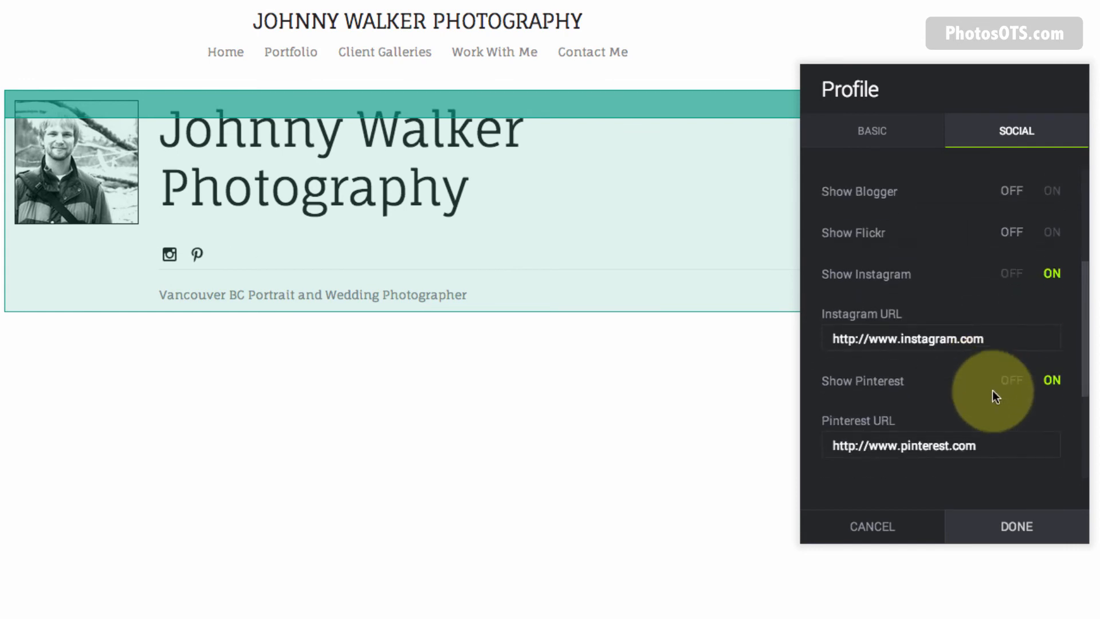
left_click(1012, 259)
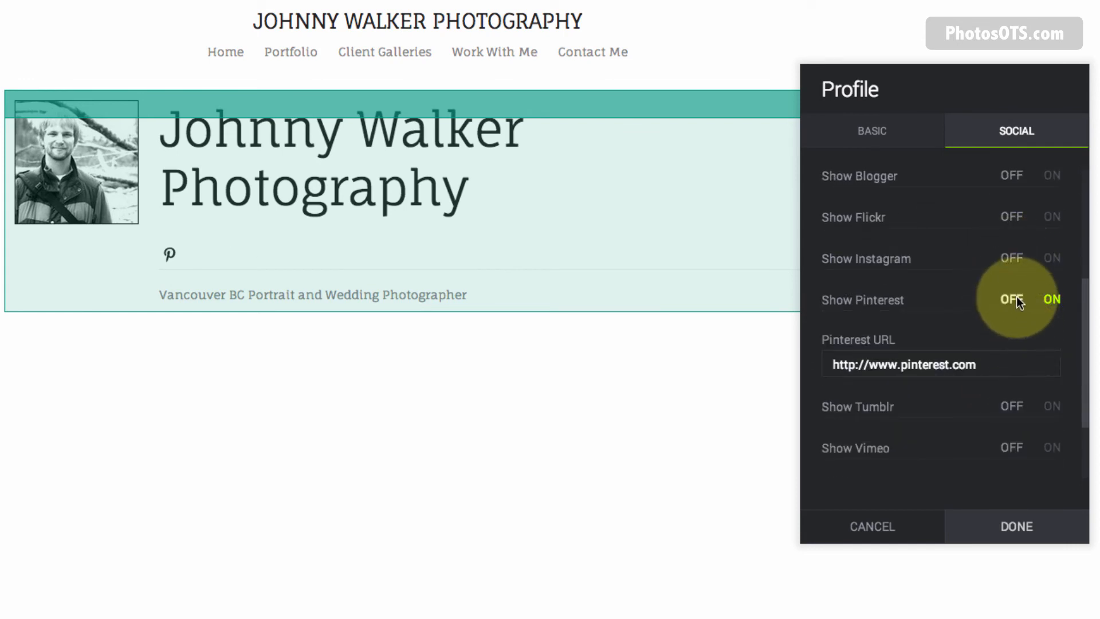
left_click(1017, 300)
Review the profile's Basic details (photo, name, description) and confirm with DONE.
scroll(1012, 393, "down", 1)
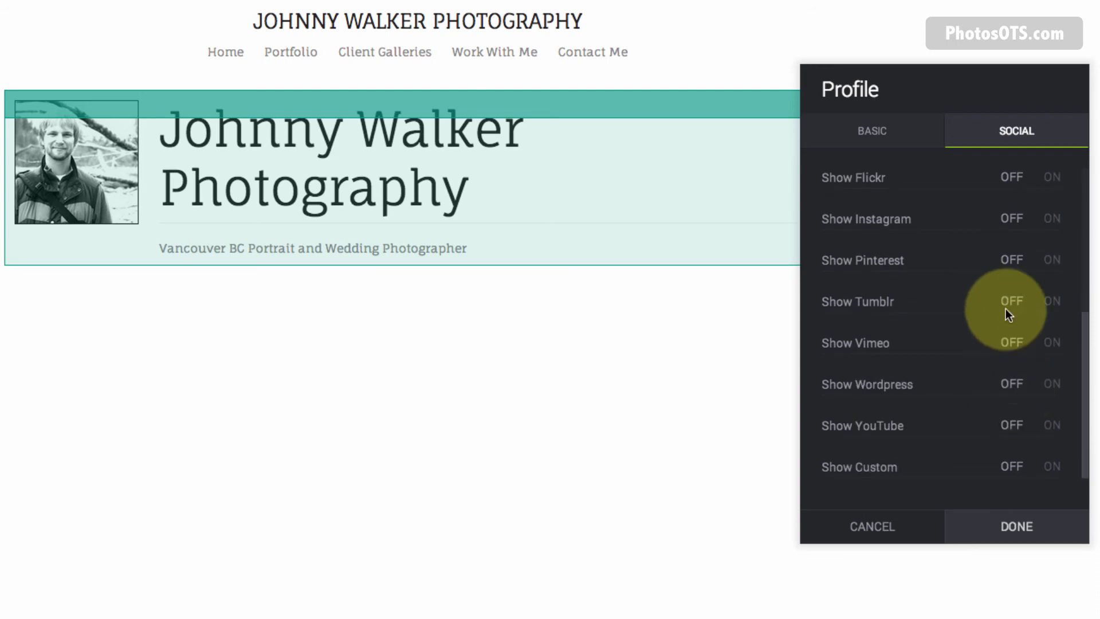
scroll(1005, 309, "up", 5)
scroll(1005, 309, "down", 5)
scroll(1009, 353, "up", 1)
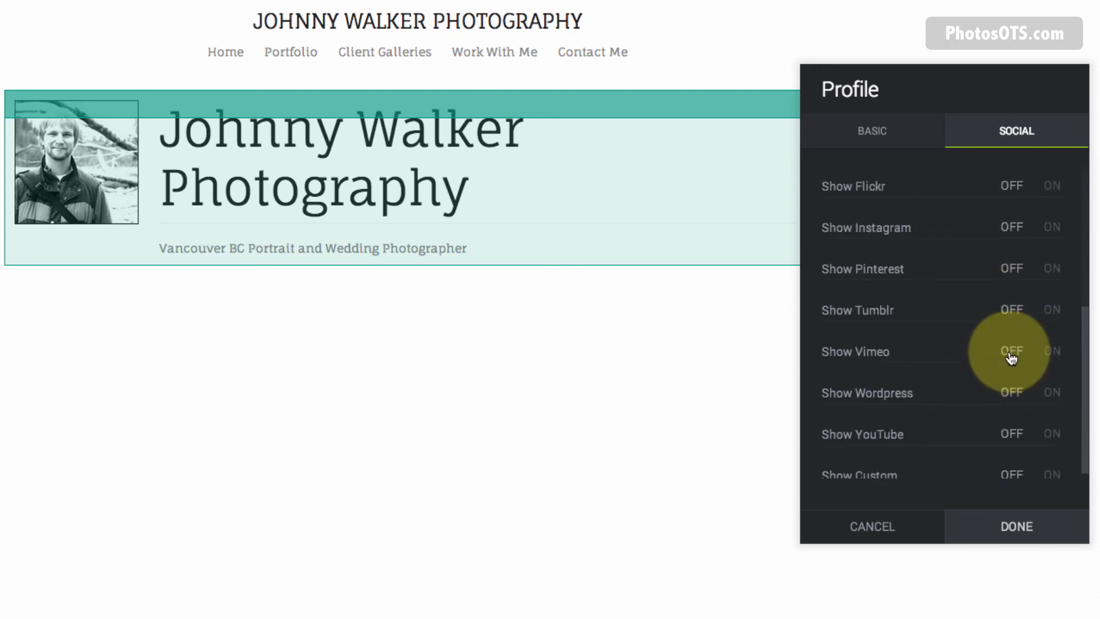
scroll(1011, 358, "up", 4)
left_click(920, 136)
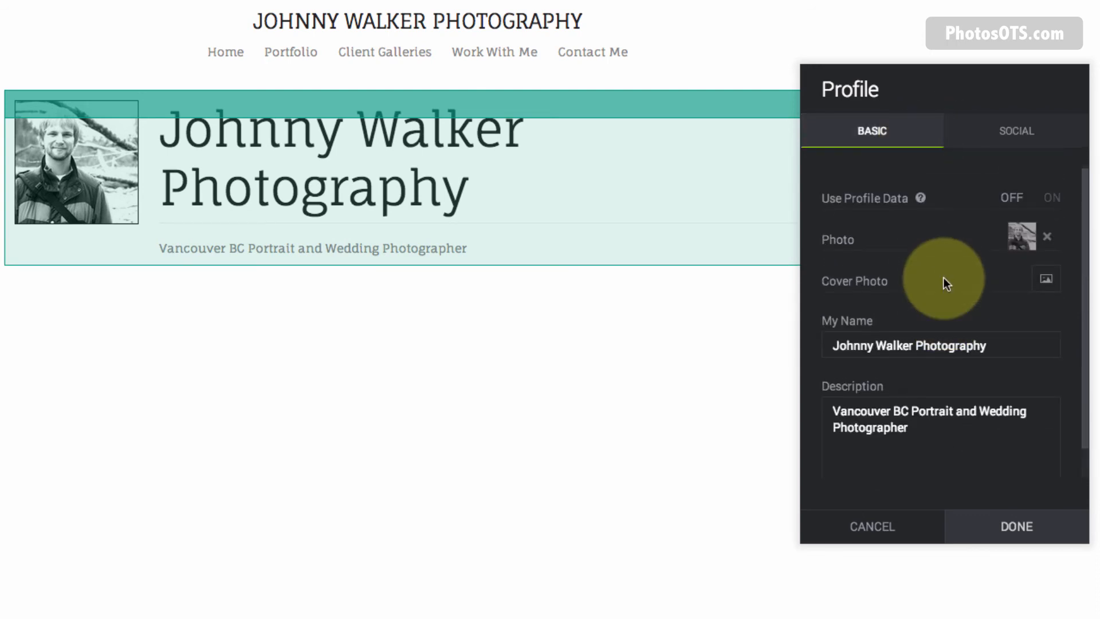
left_click(992, 535)
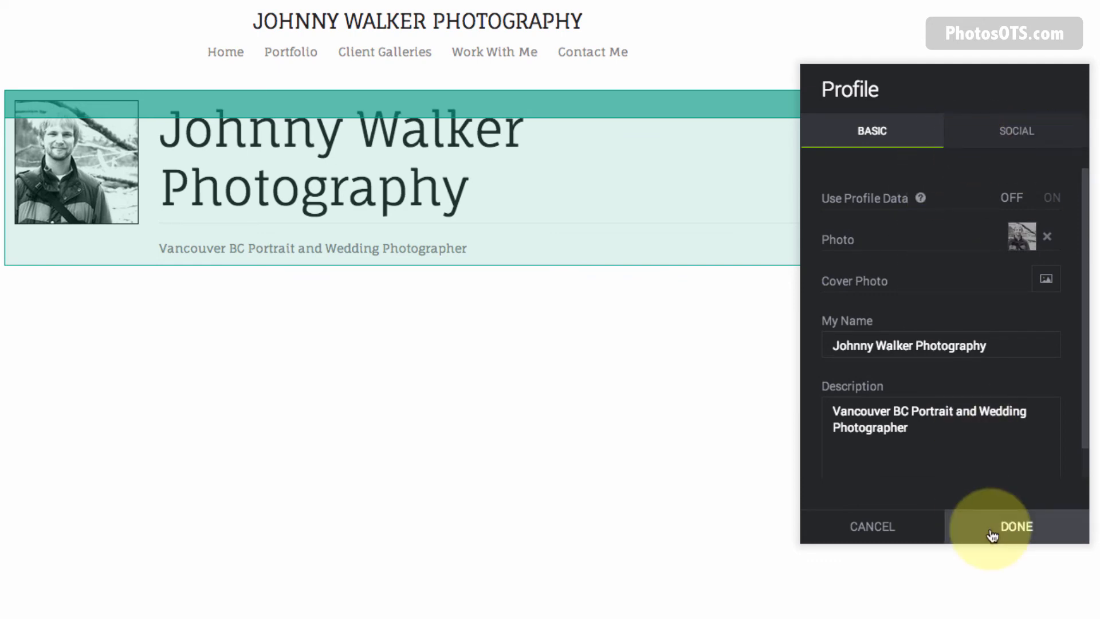
left_click(1025, 532)
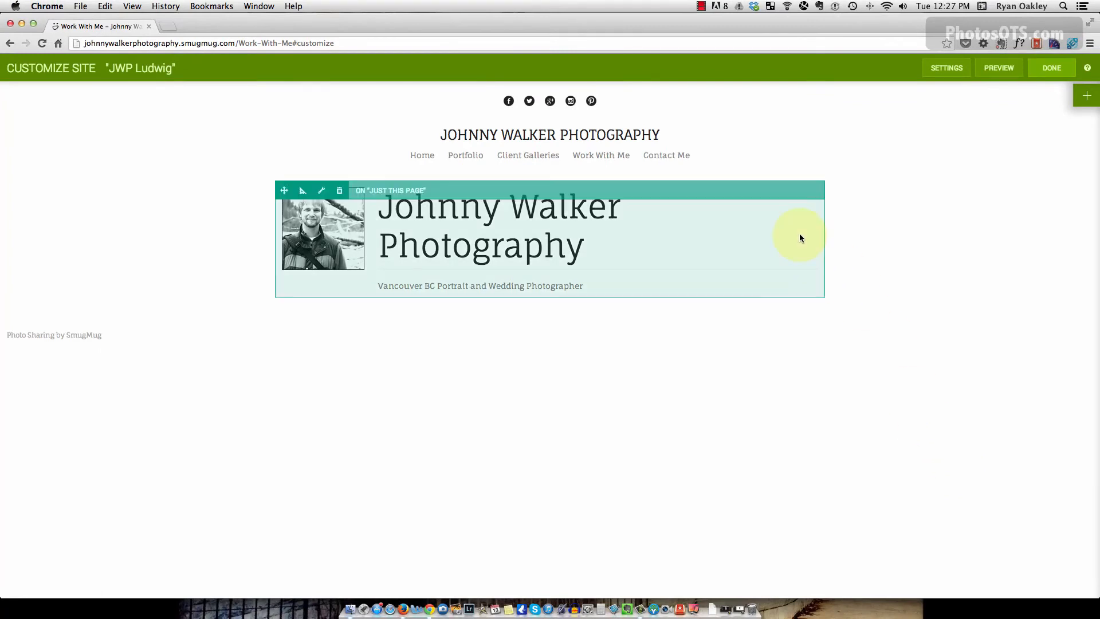
Add a Text block beneath the profile on the Work With Me page.
left_click(1095, 100)
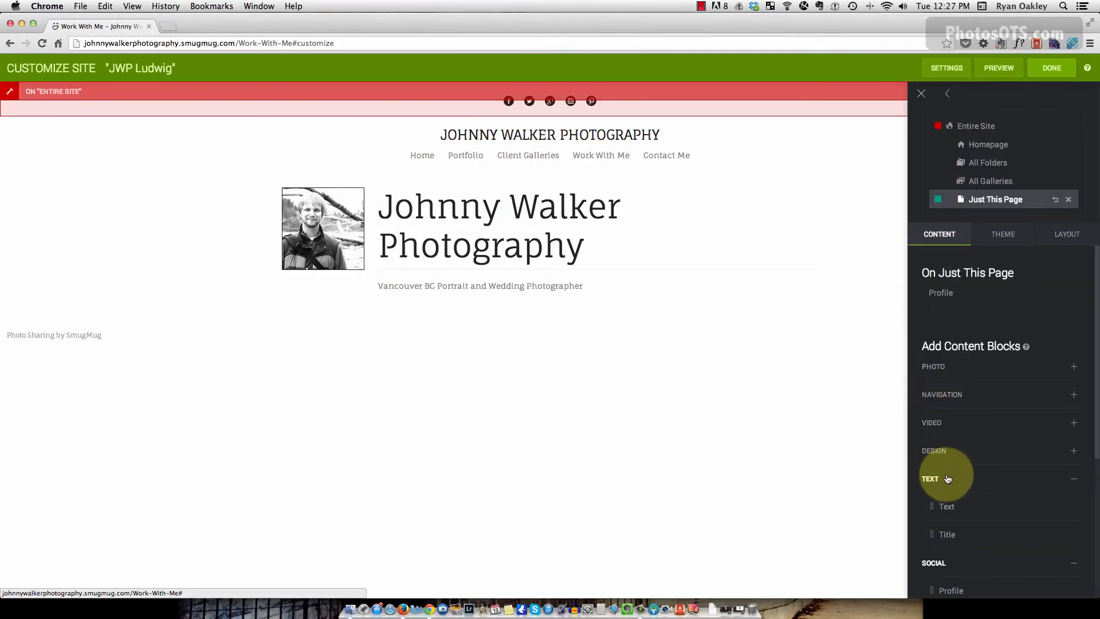
key("super+Tab")
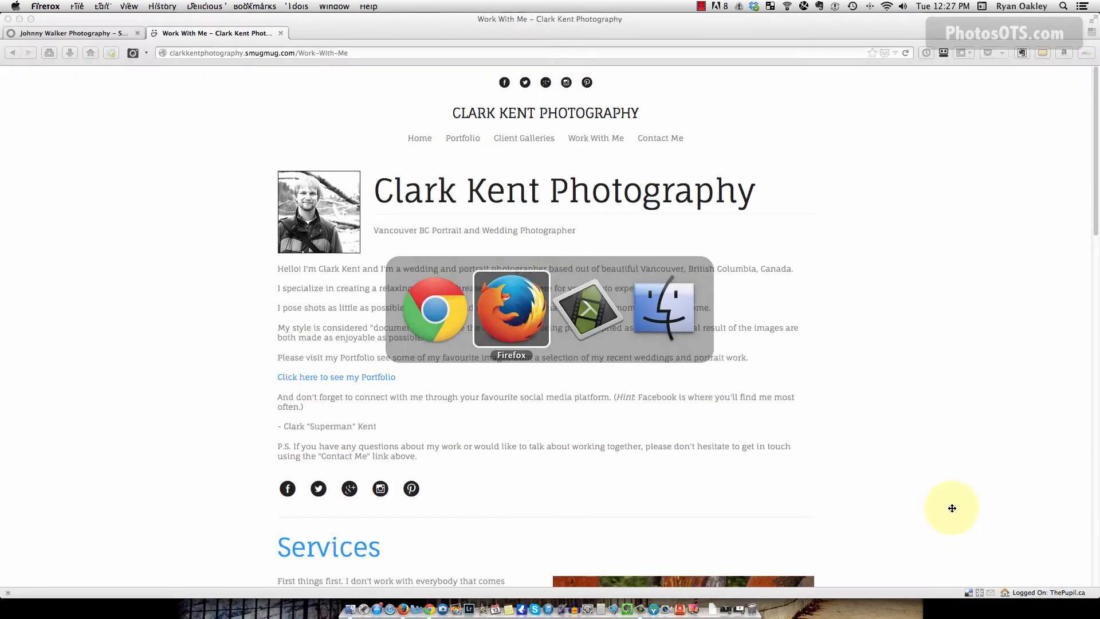
key("super+Tab")
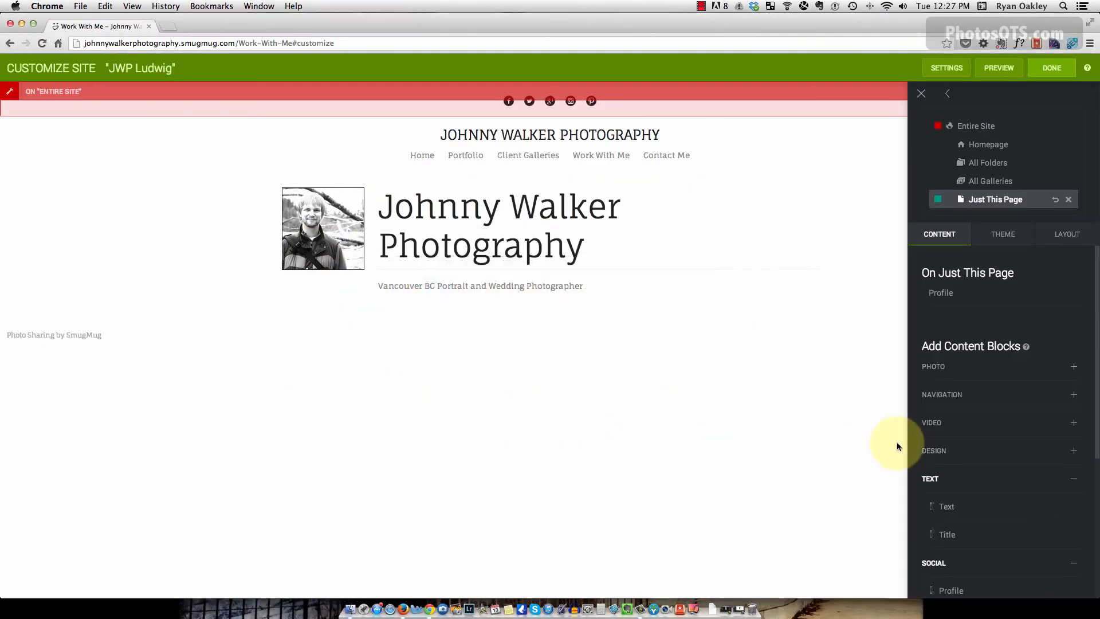
left_click_drag(829, 415, 0, 26)
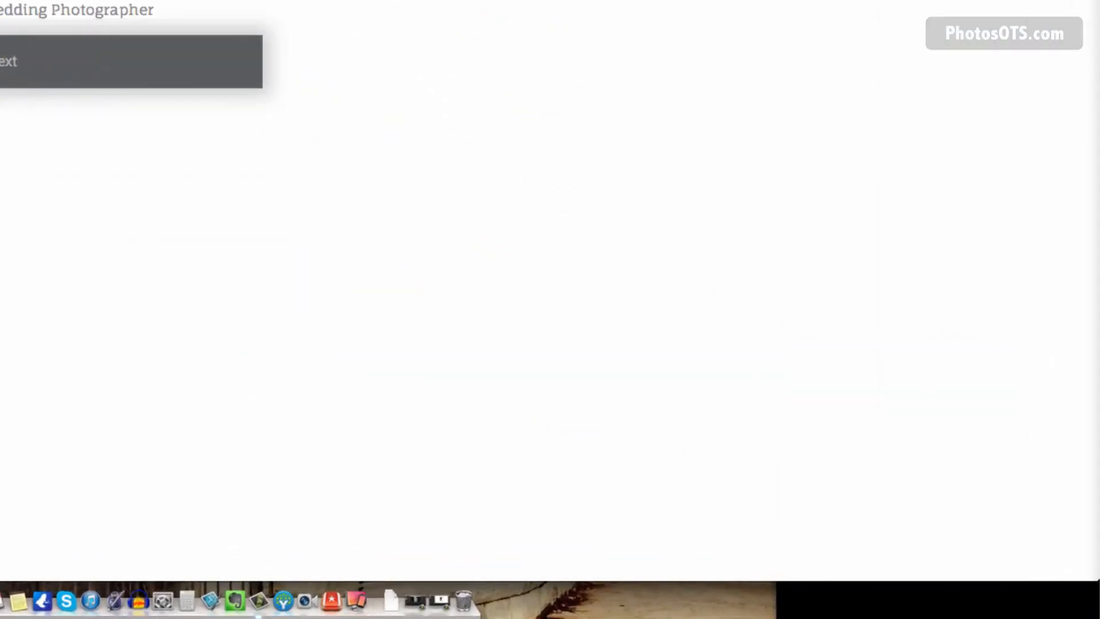
left_click_drag(220, 164, 252, 188)
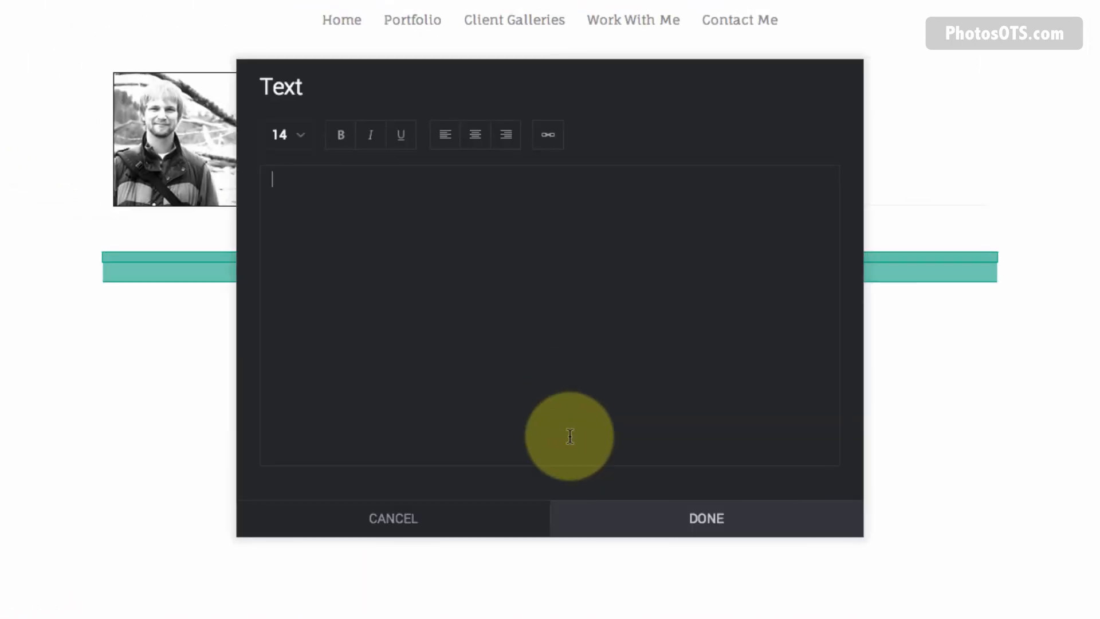
Paste the reference site's bio into the text block and select its 'Click here to see my Portfolio' line.
key("super+Tab")
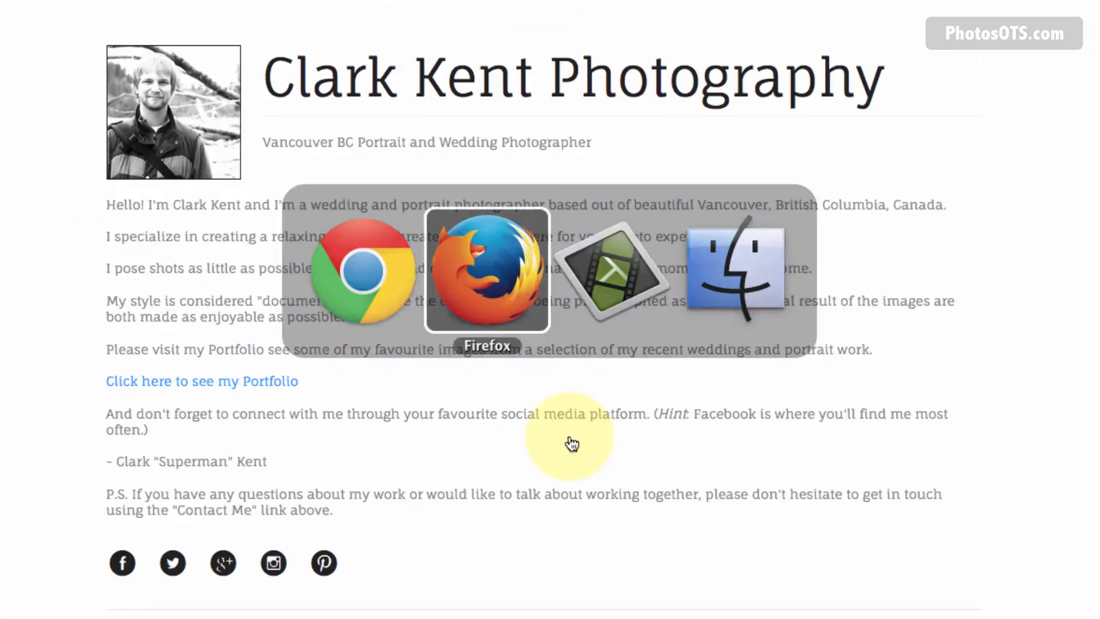
left_click_drag(344, 511, 107, 207)
key("super+c")
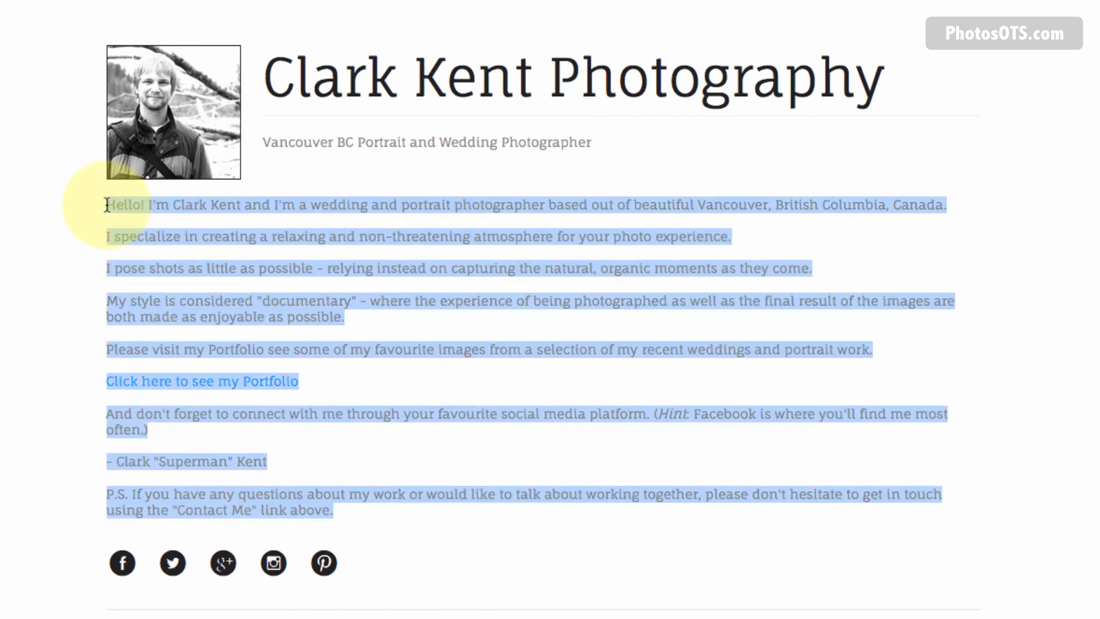
key("super+Tab")
key("super+v")
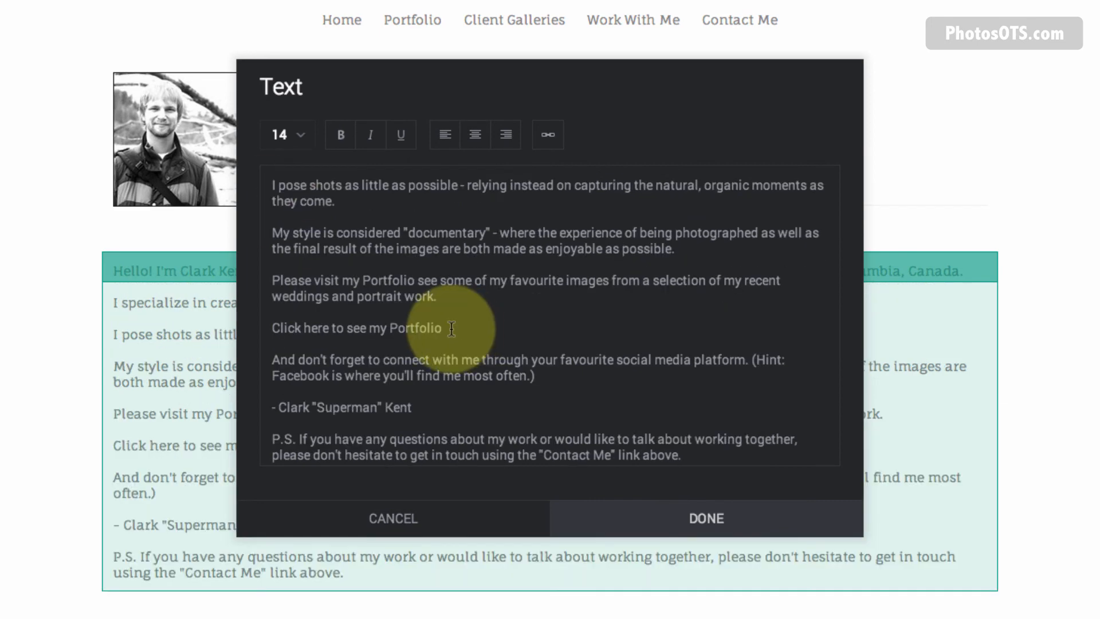
key("super+Tab")
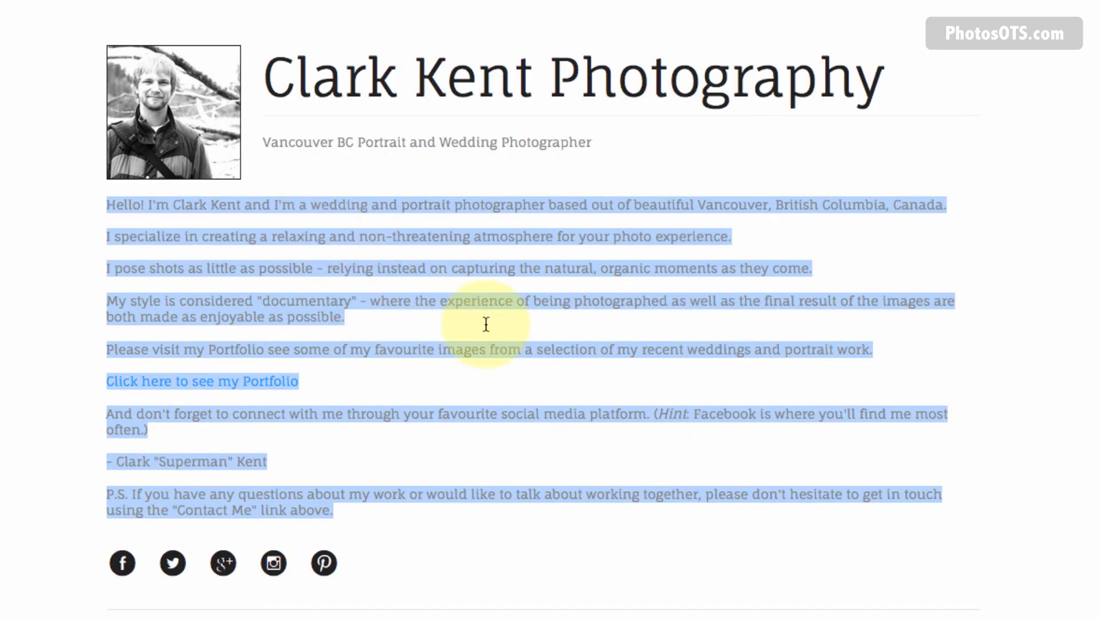
left_click(486, 324)
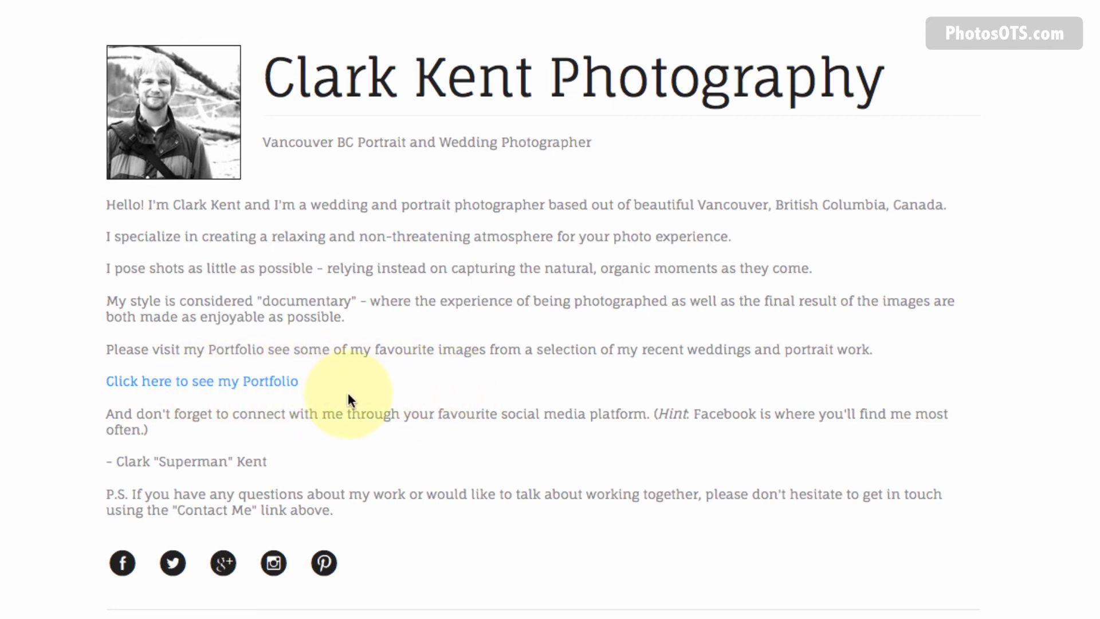
key("super+Tab")
left_click_drag(444, 328, 269, 325)
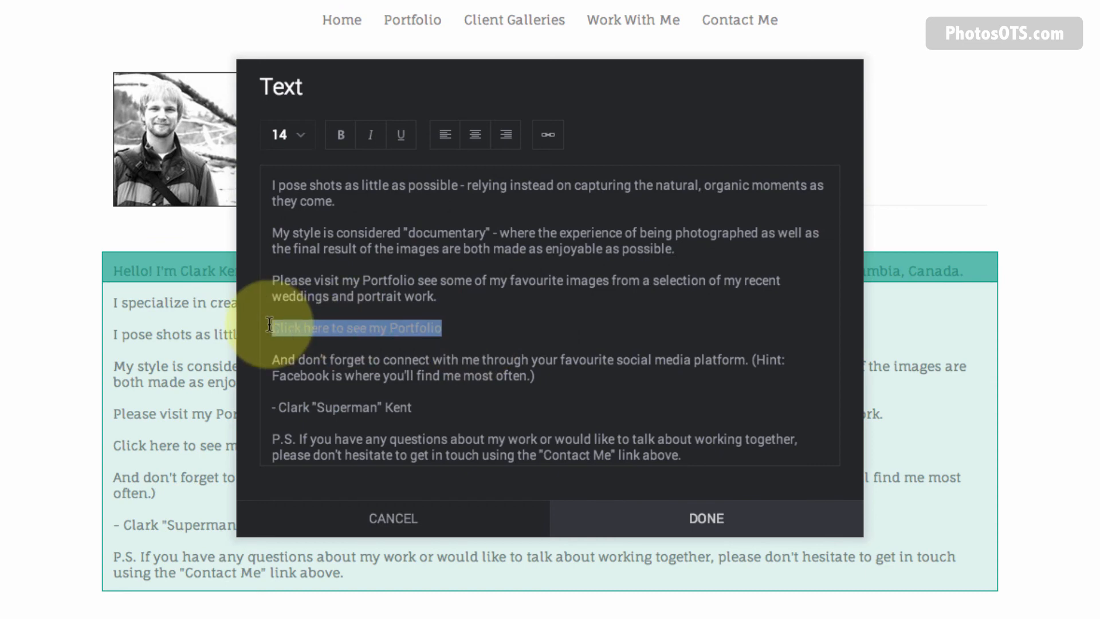
Link the selected Portfolio line to the copied Portfolio page address.
right_click(407, 26)
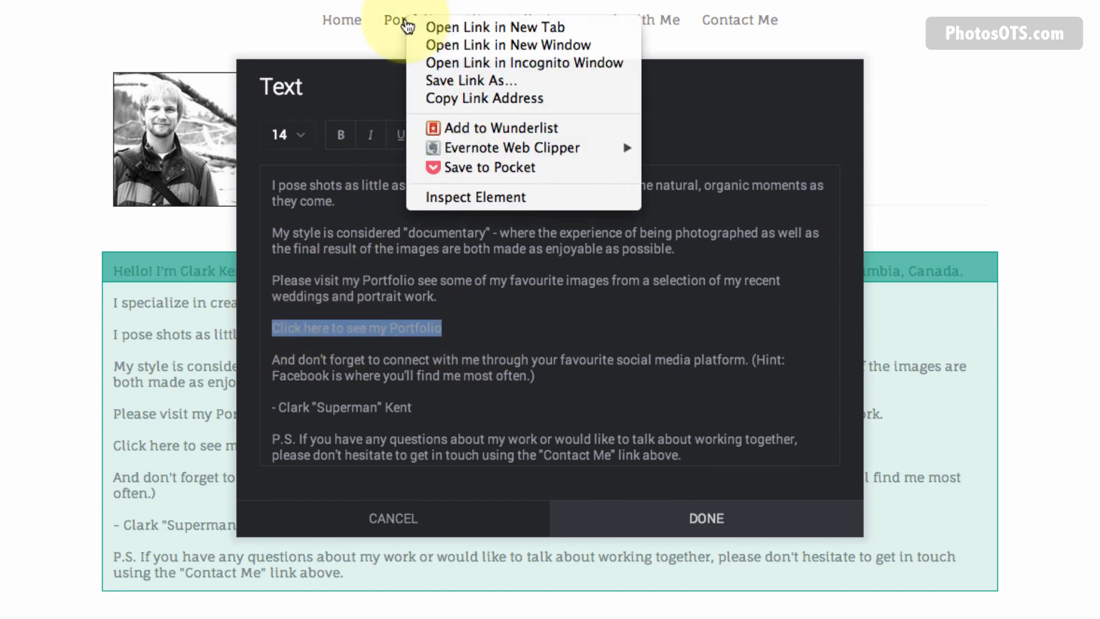
left_click(459, 98)
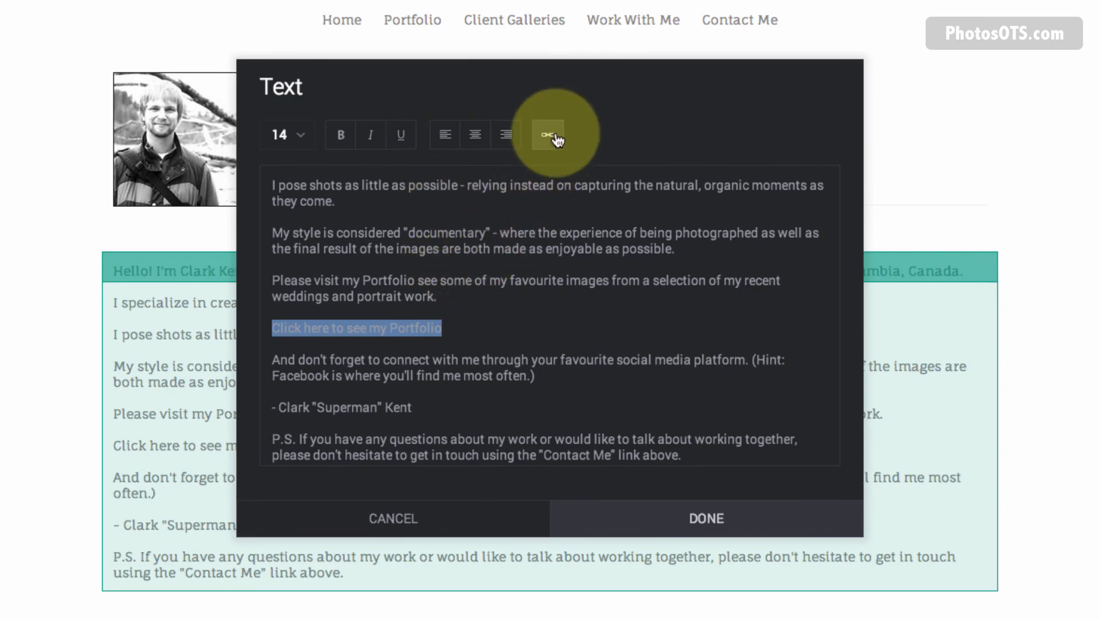
left_click(555, 138)
left_click(521, 299)
right_click(521, 298)
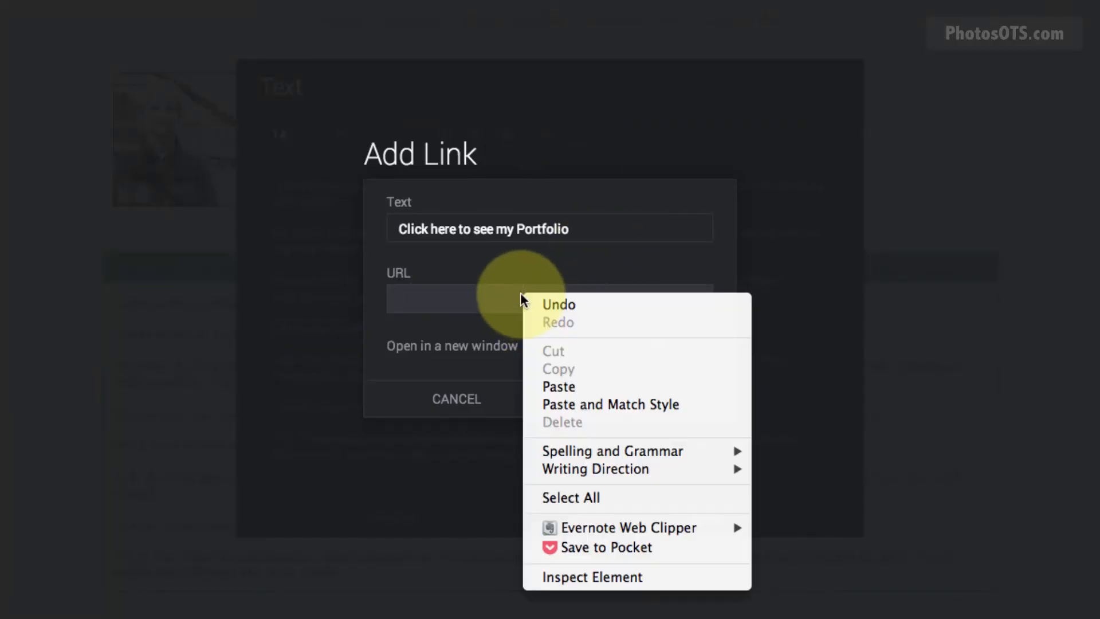
left_click(558, 386)
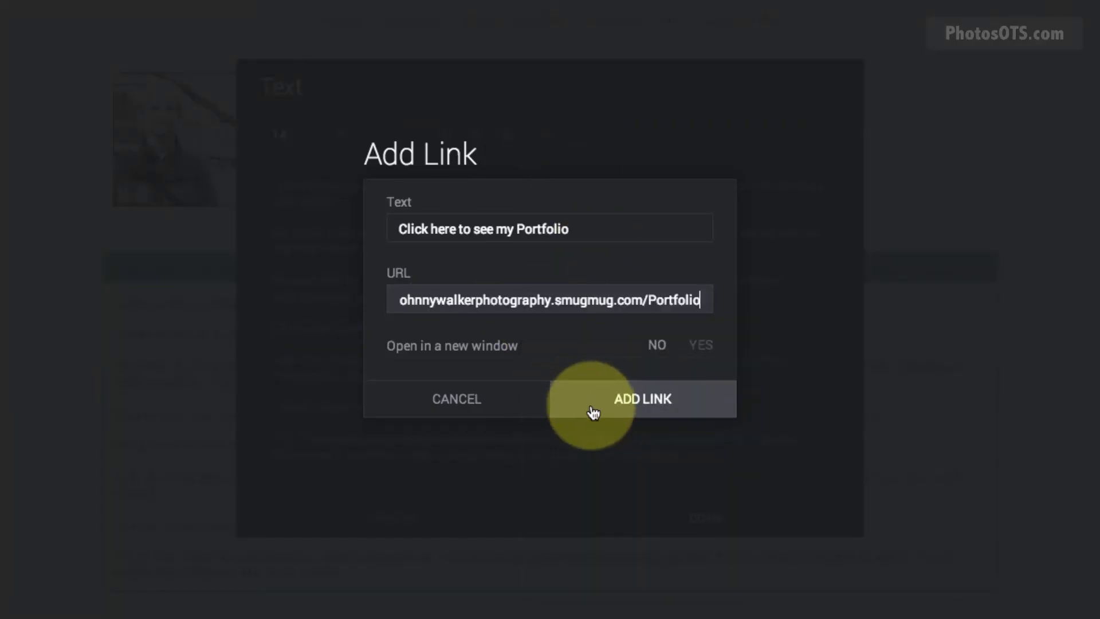
left_click(636, 411)
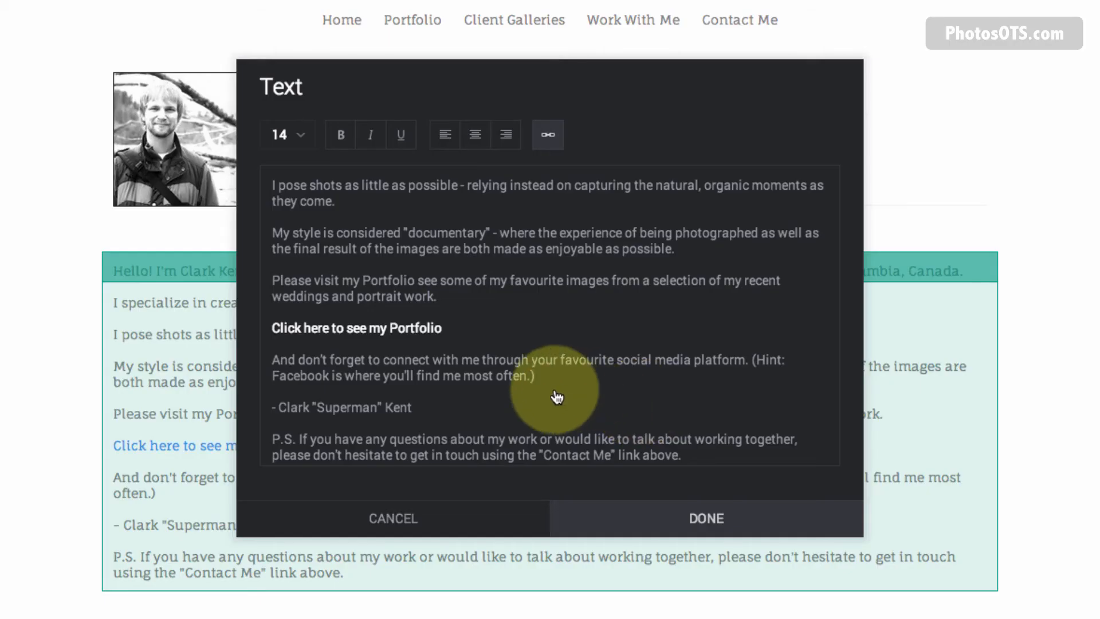
Save the bio text block and review the reference page's Services section.
left_click(710, 520)
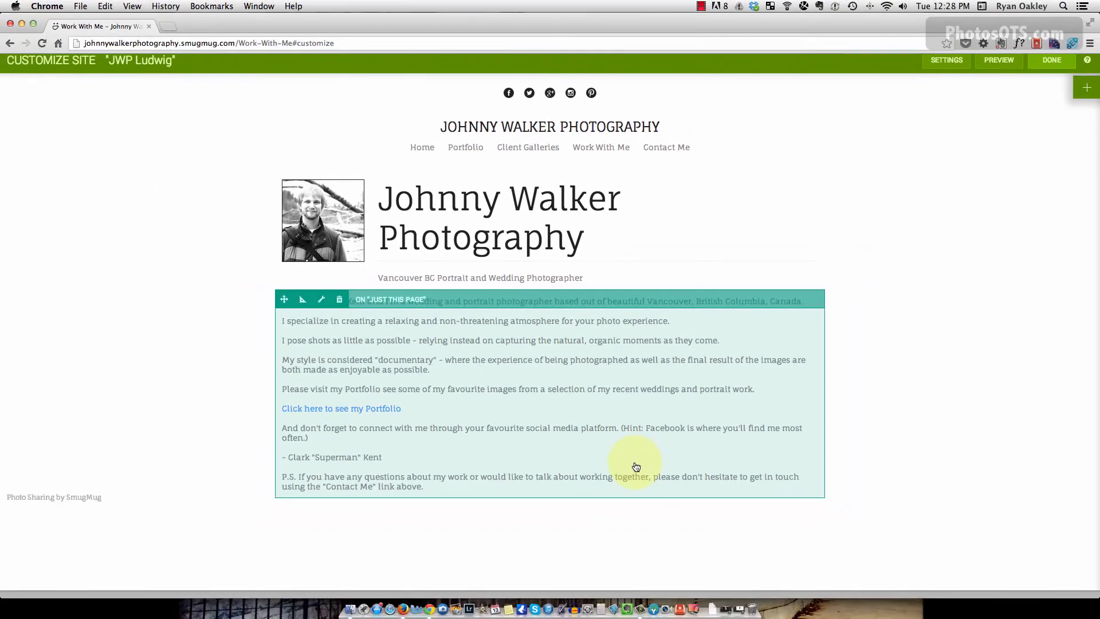
key("super+Tab")
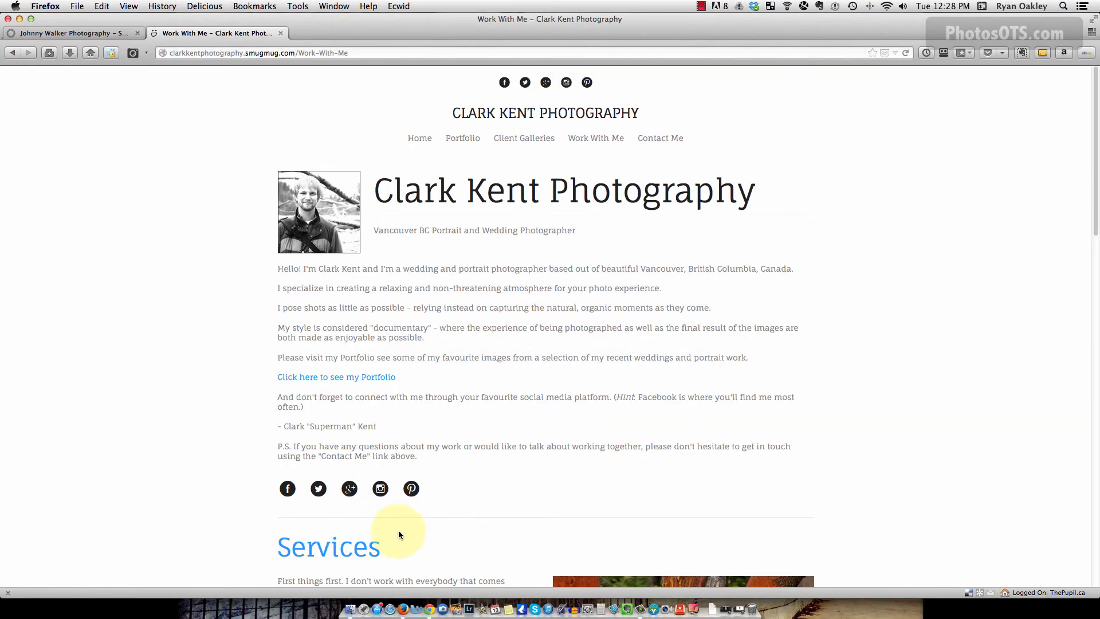
scroll(423, 535, "down", 8)
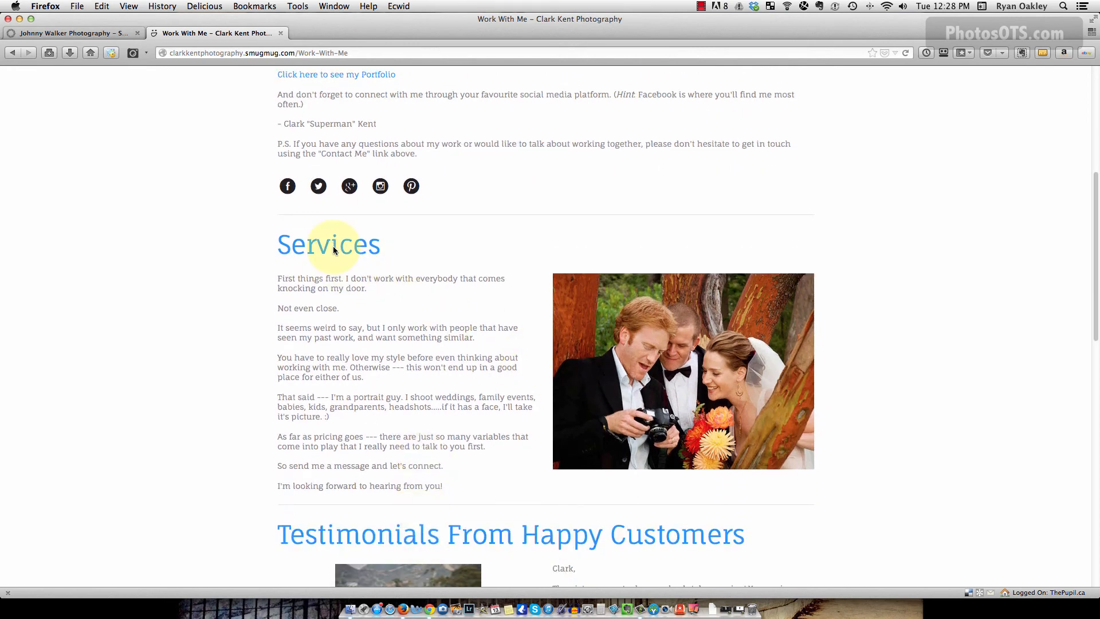
scroll(398, 237, "up", 4)
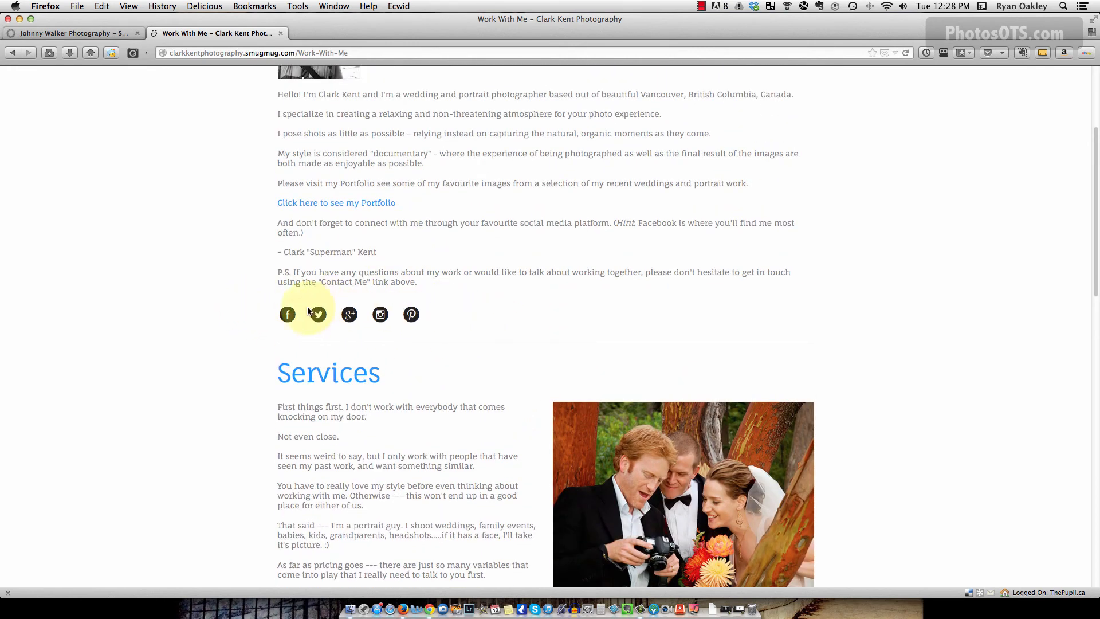
key("super+Tab")
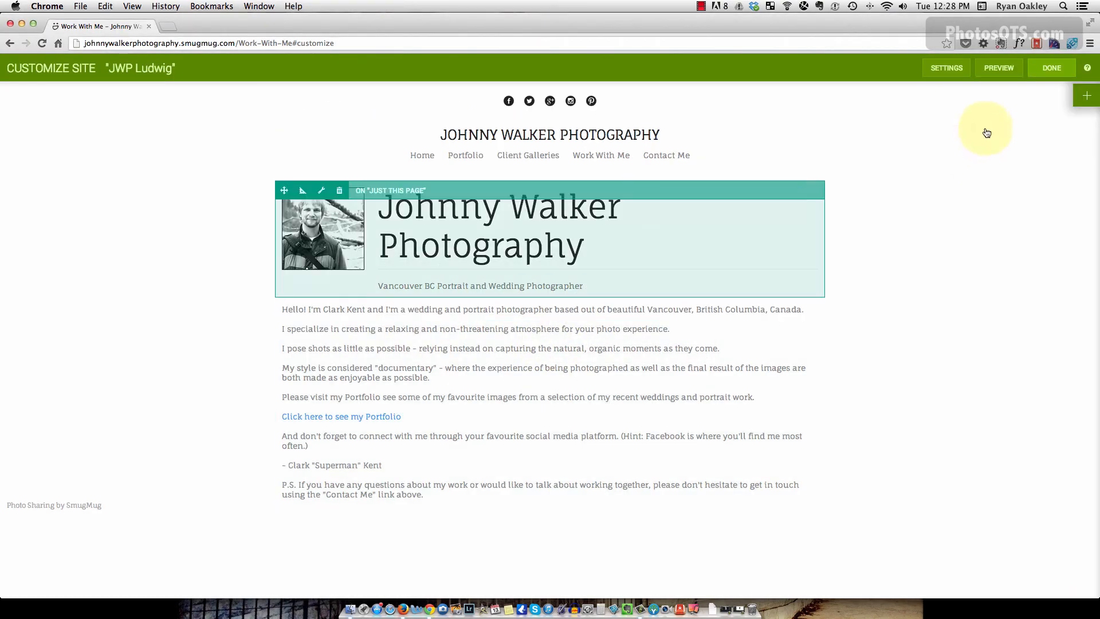
Add a Social Icons block below the bio text.
left_click(1086, 95)
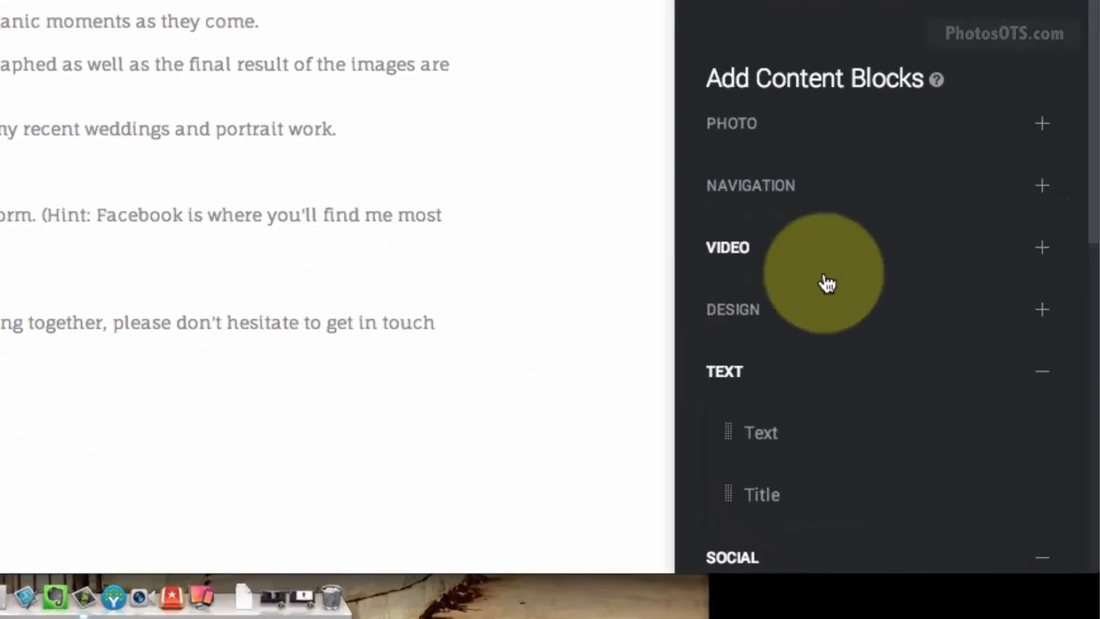
scroll(988, 489, "down", 5)
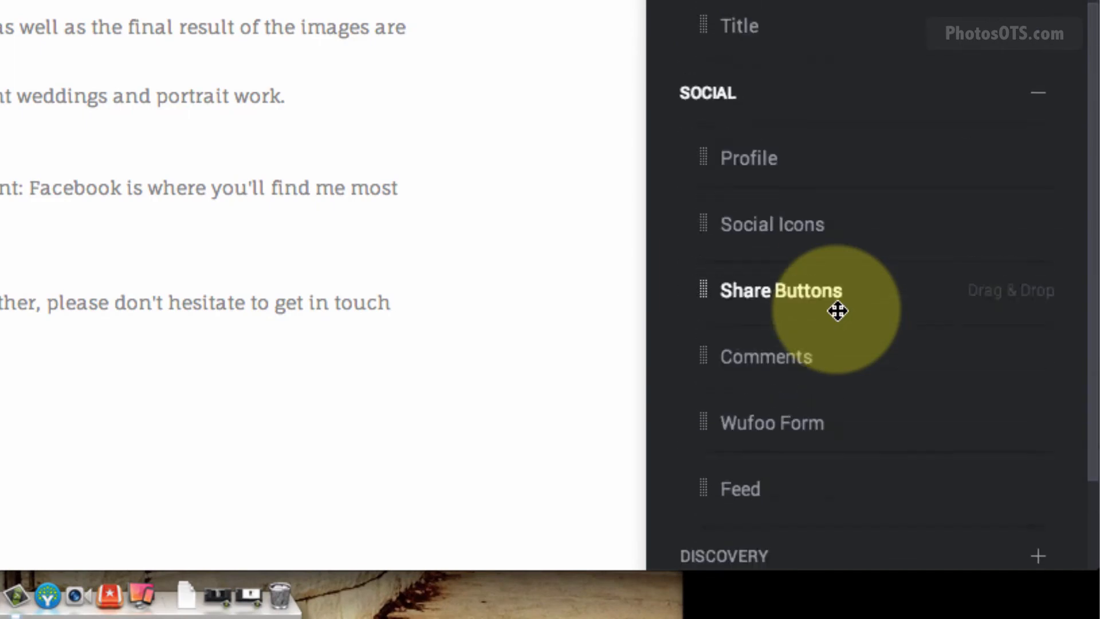
left_click_drag(746, 179, 385, 238)
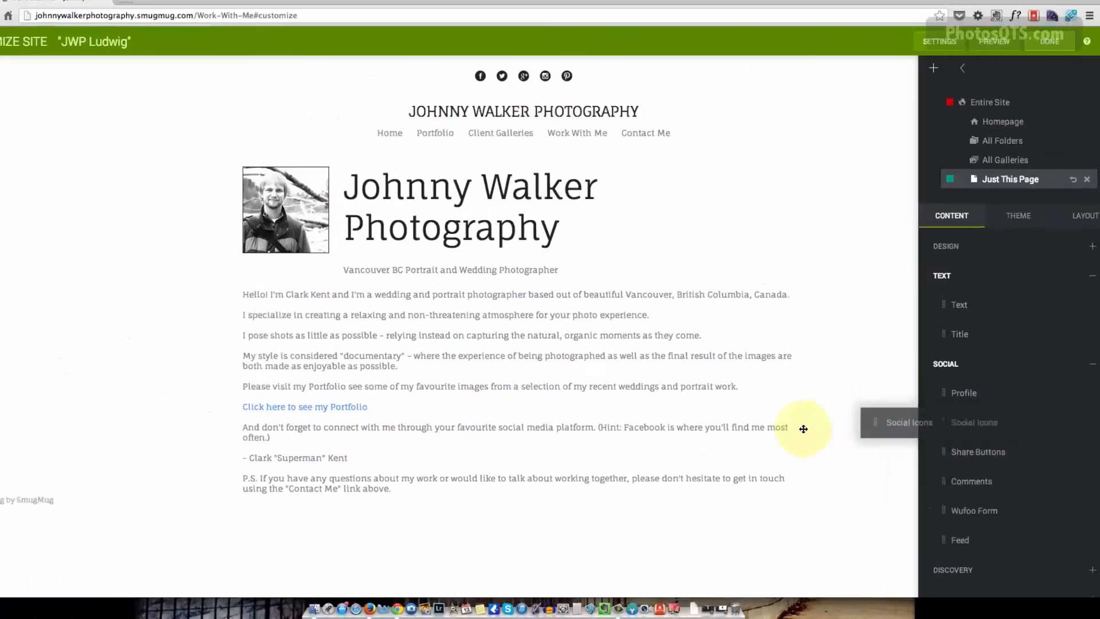
left_click_drag(803, 428, 397, 501)
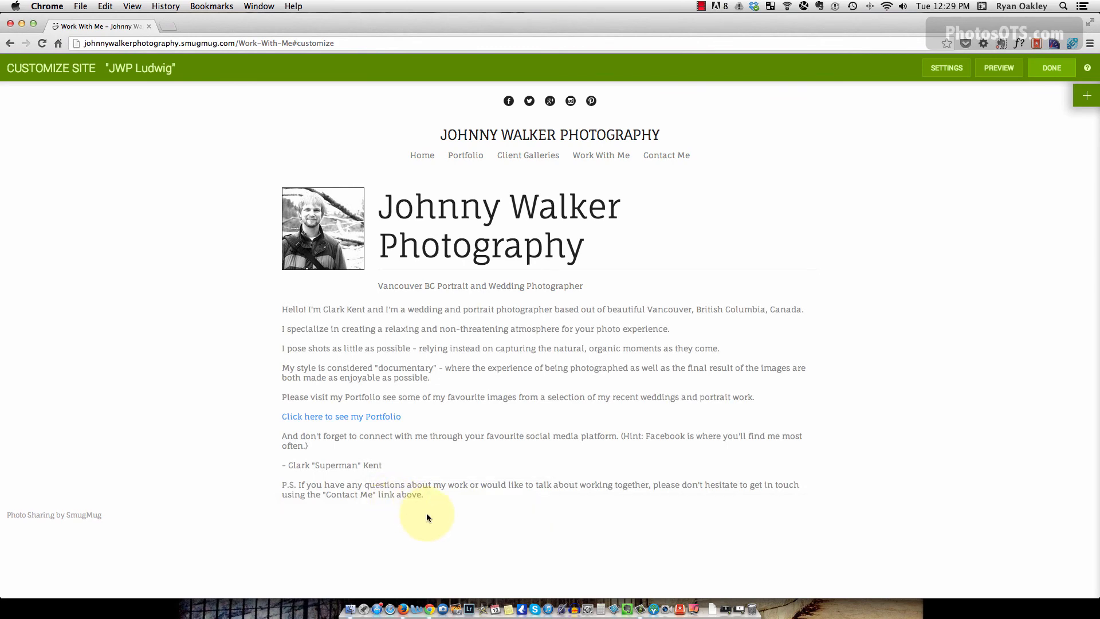
Set the social icons to Medium size, Circle Icons and Left alignment.
left_click(324, 521)
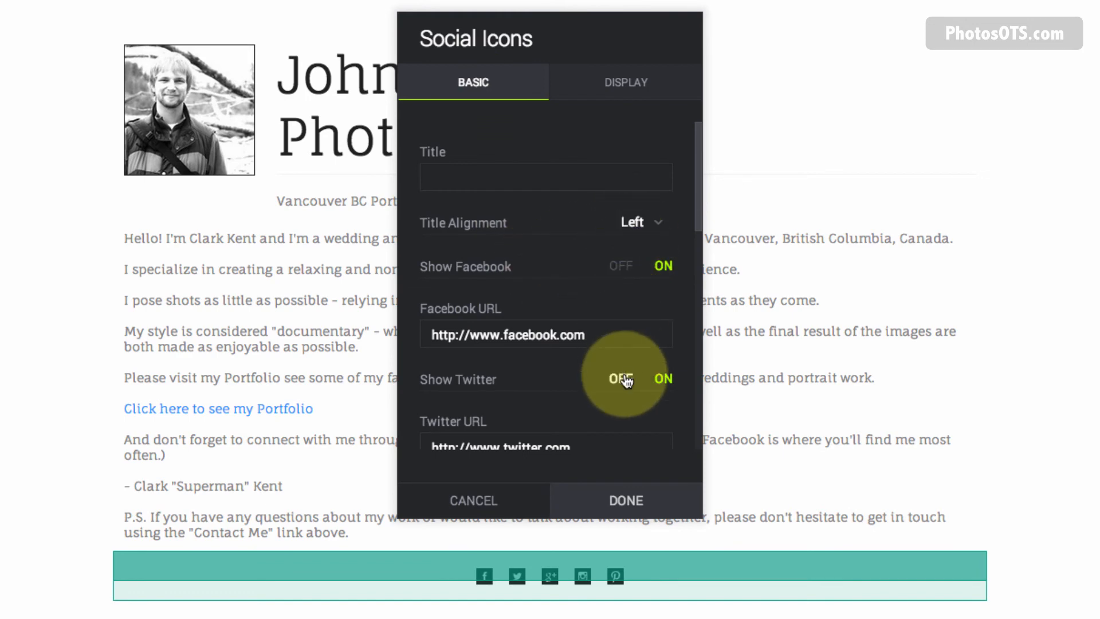
scroll(626, 380, "down", 12)
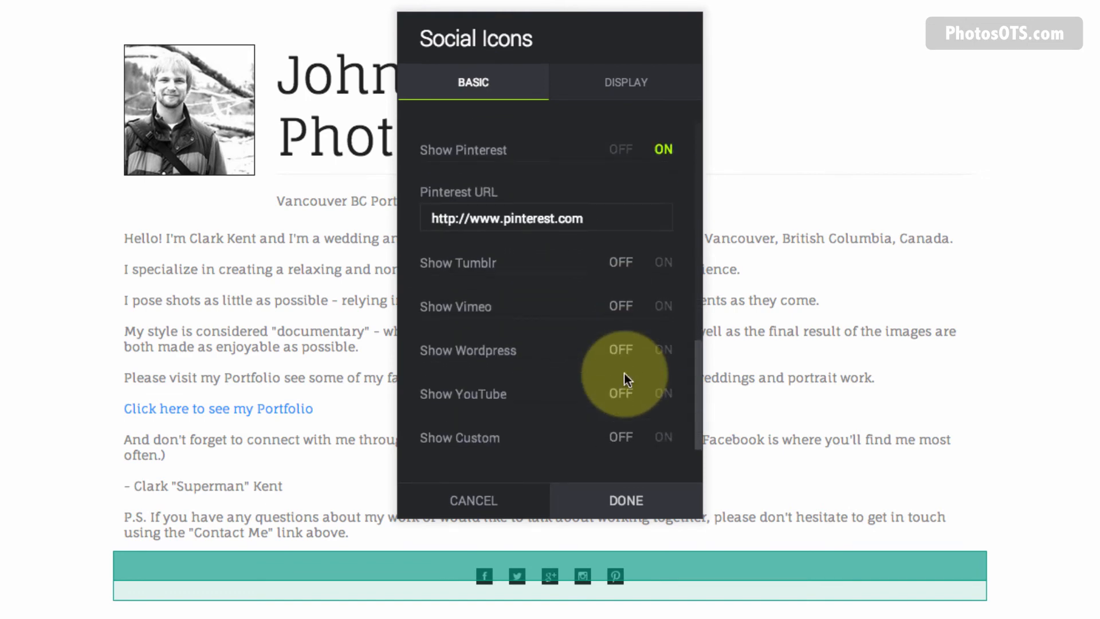
scroll(624, 373, "up", 5)
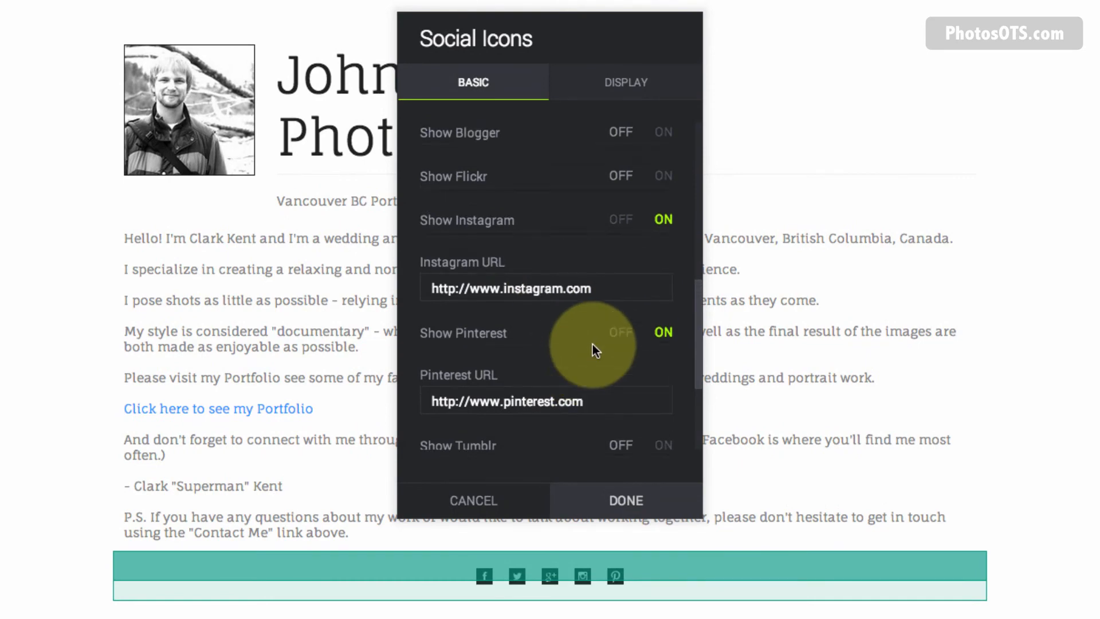
scroll(617, 200, "up", 5)
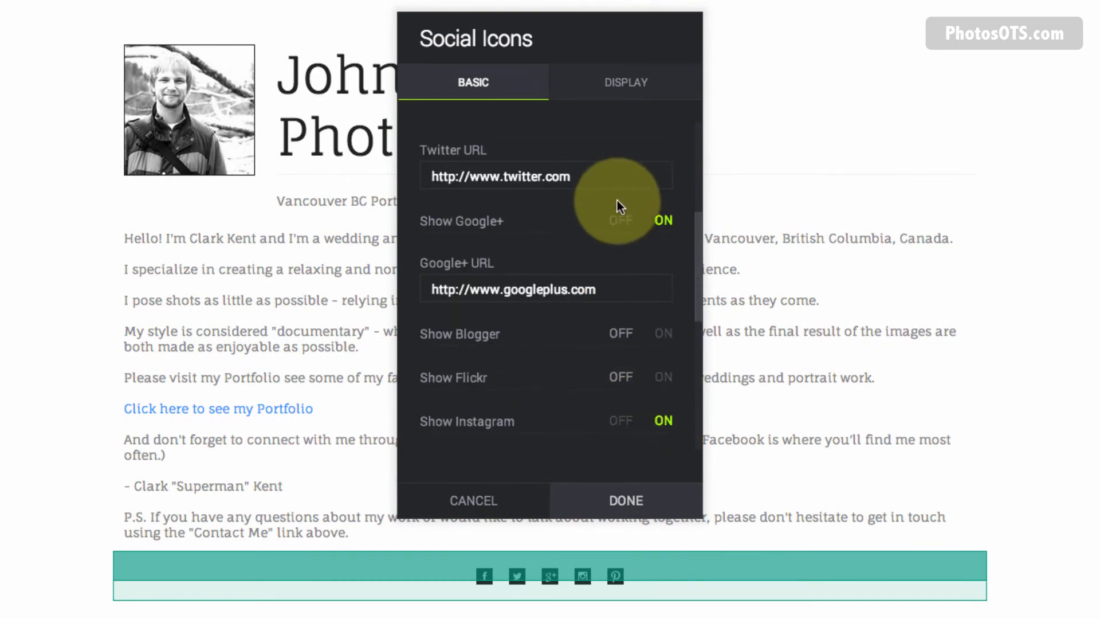
left_click(622, 83)
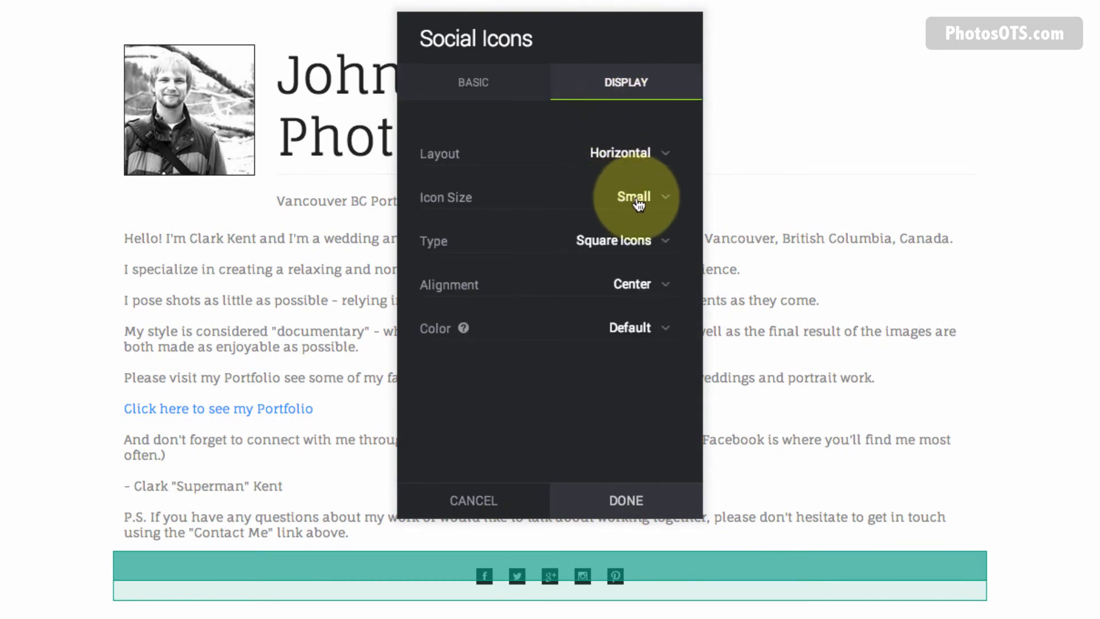
left_click(638, 203)
left_click(631, 211)
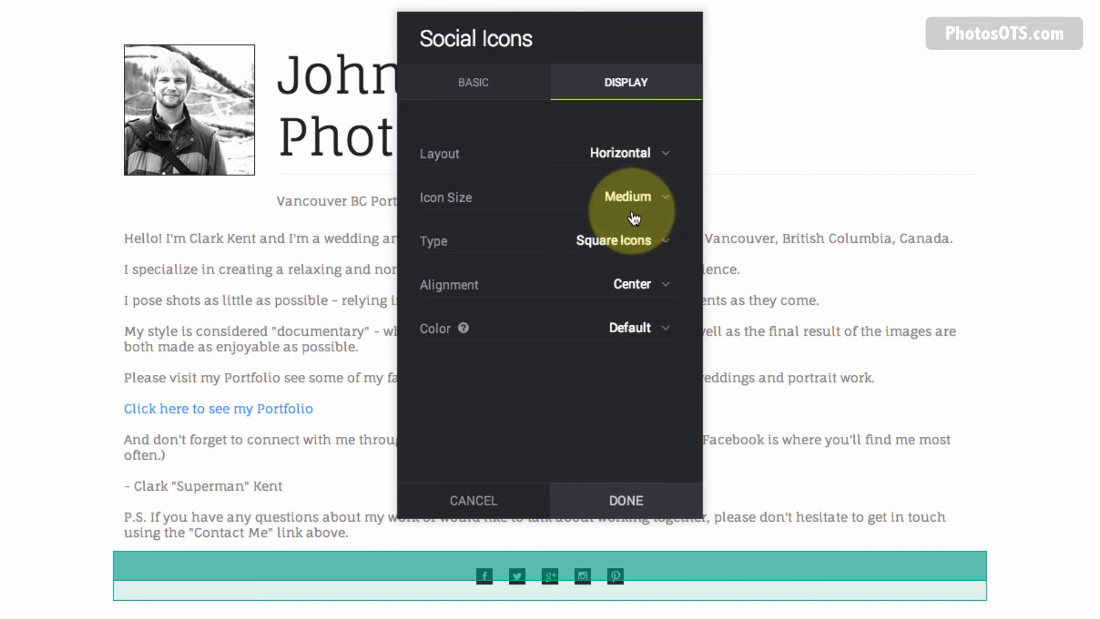
left_click(603, 241)
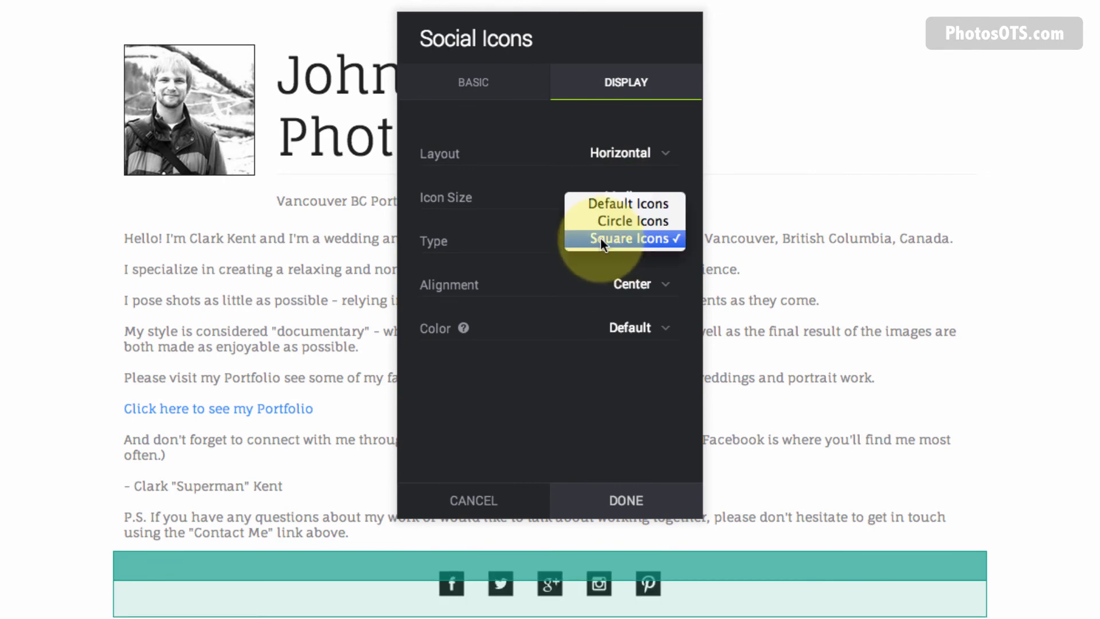
left_click(648, 222)
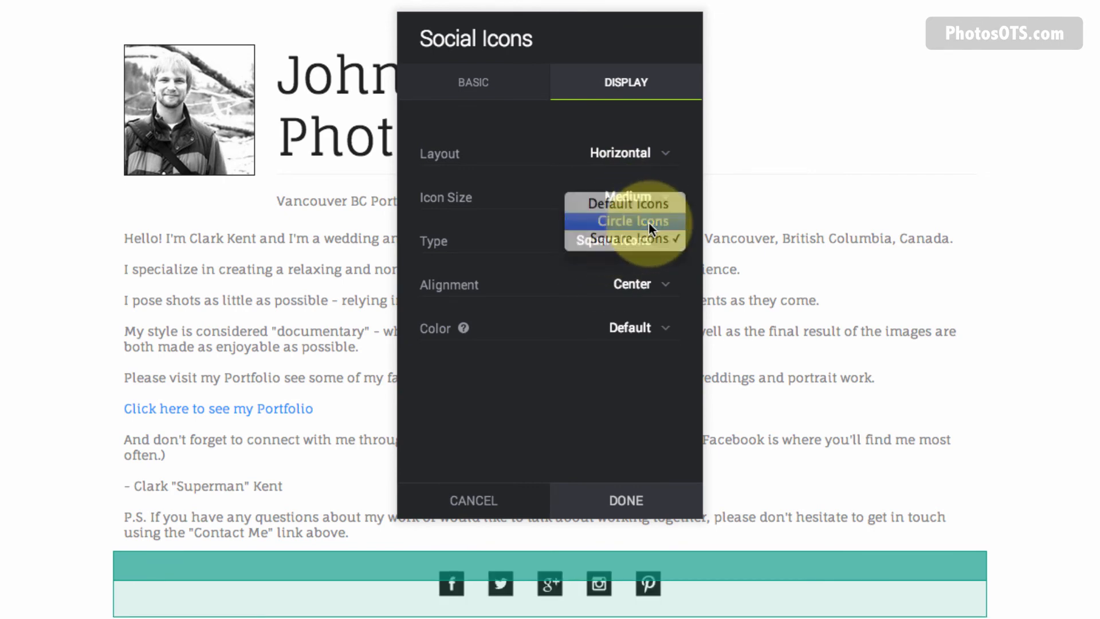
left_click(635, 284)
left_click(641, 299)
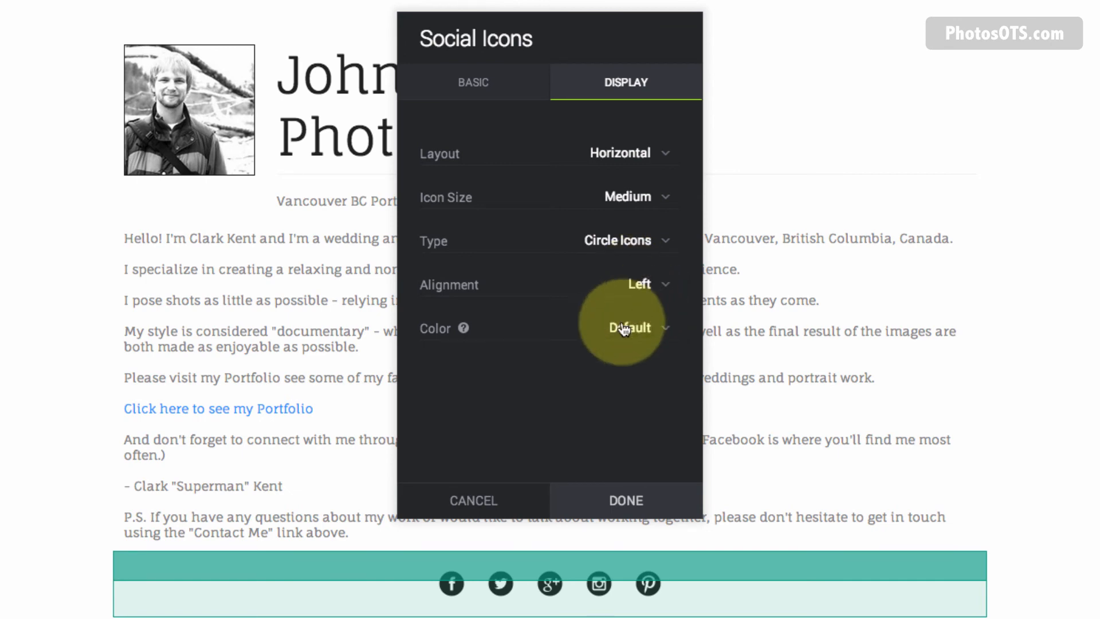
left_click(613, 503)
Add a Separator line below the social icons.
key("super+Tab")
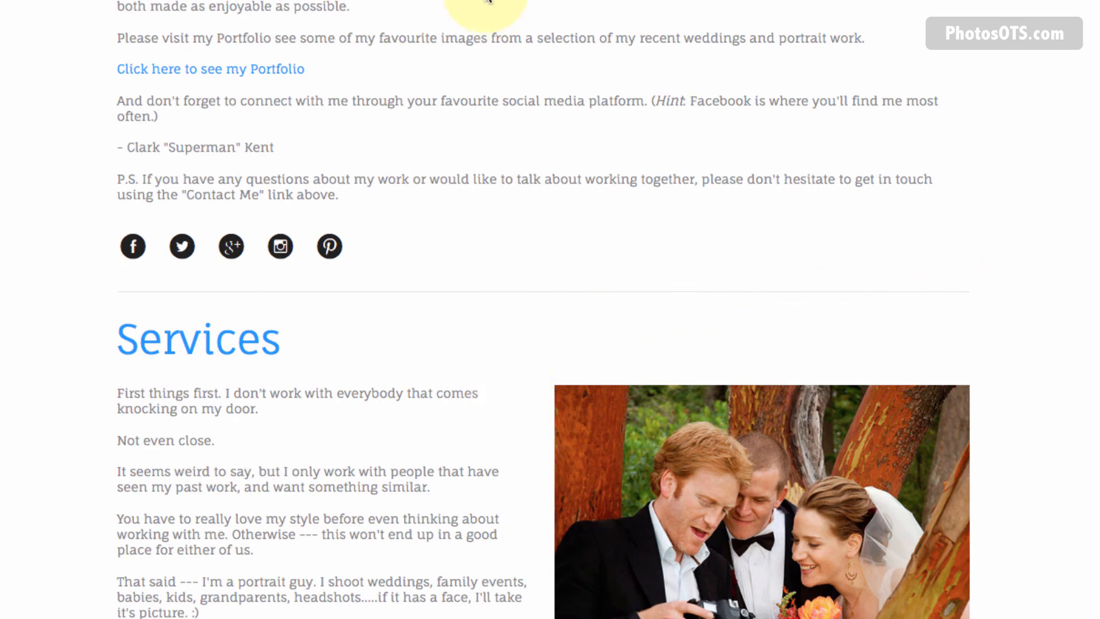
key("super+Tab")
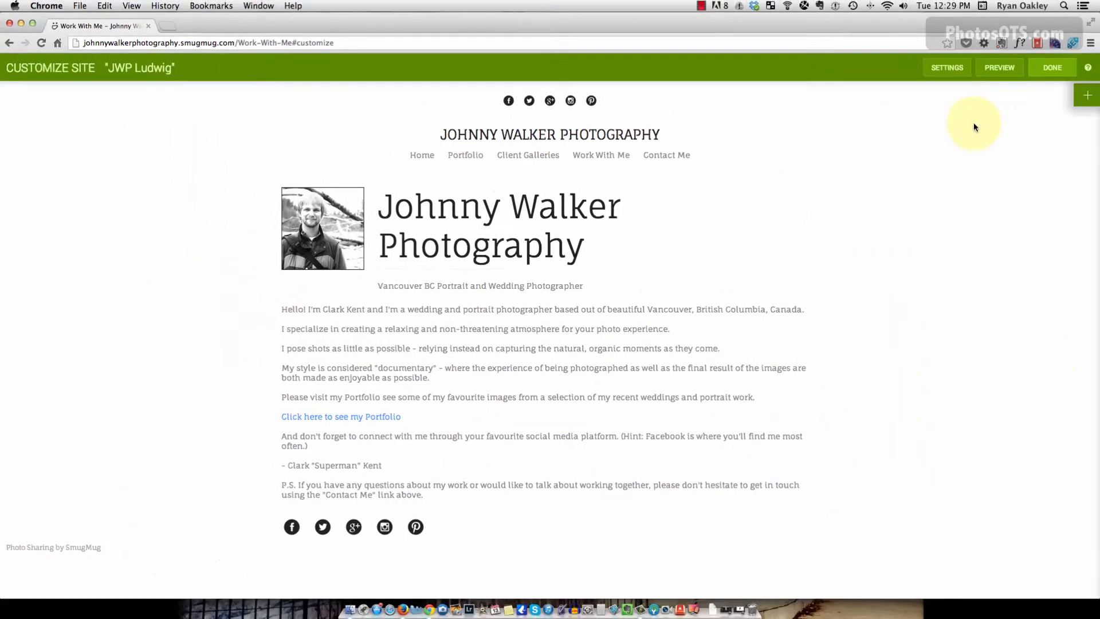
left_click(1086, 95)
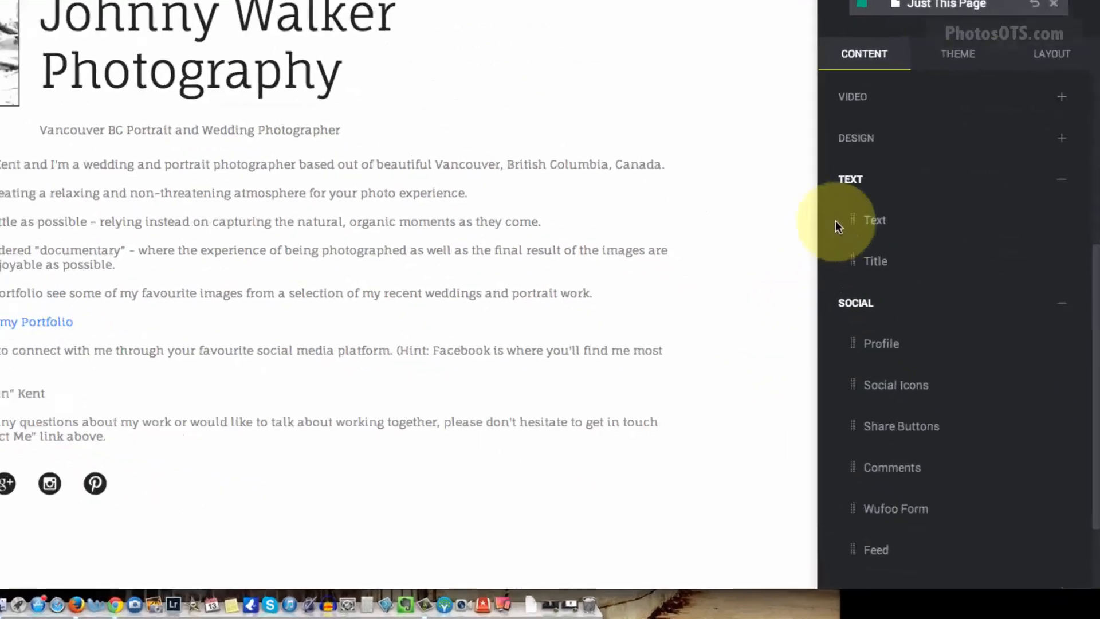
left_click(856, 138)
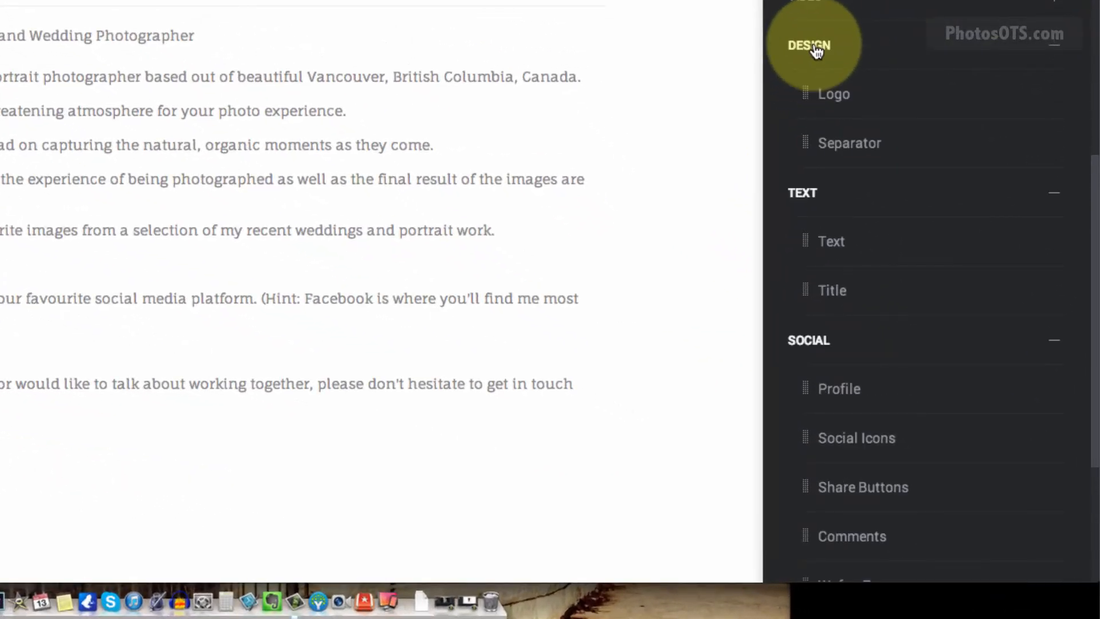
left_click_drag(847, 143, 100, 473)
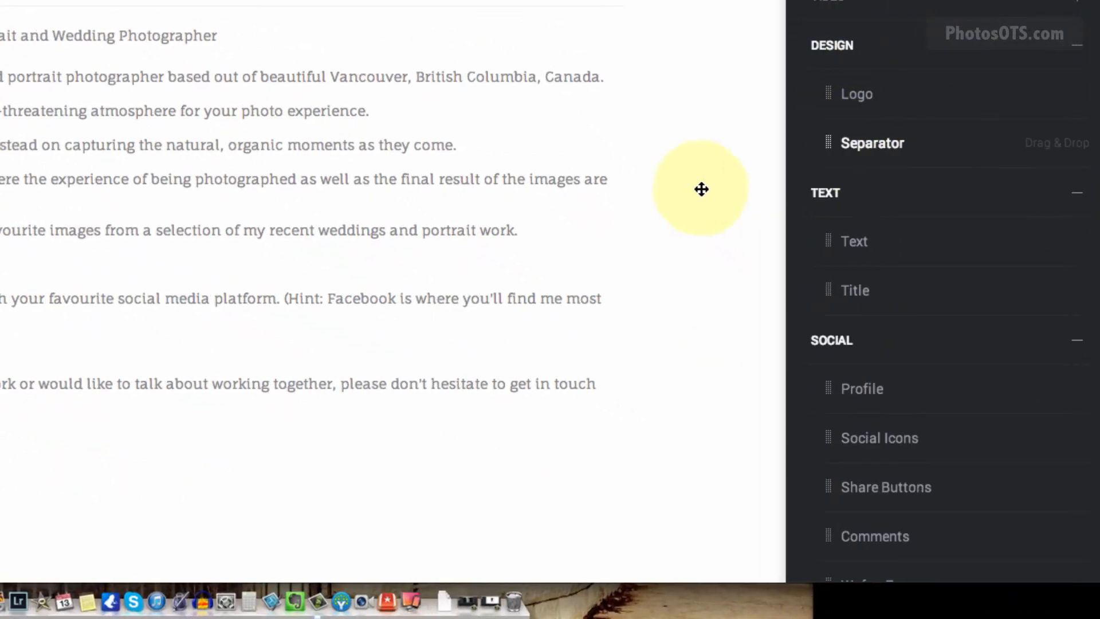
left_click_drag(422, 473, 380, 477)
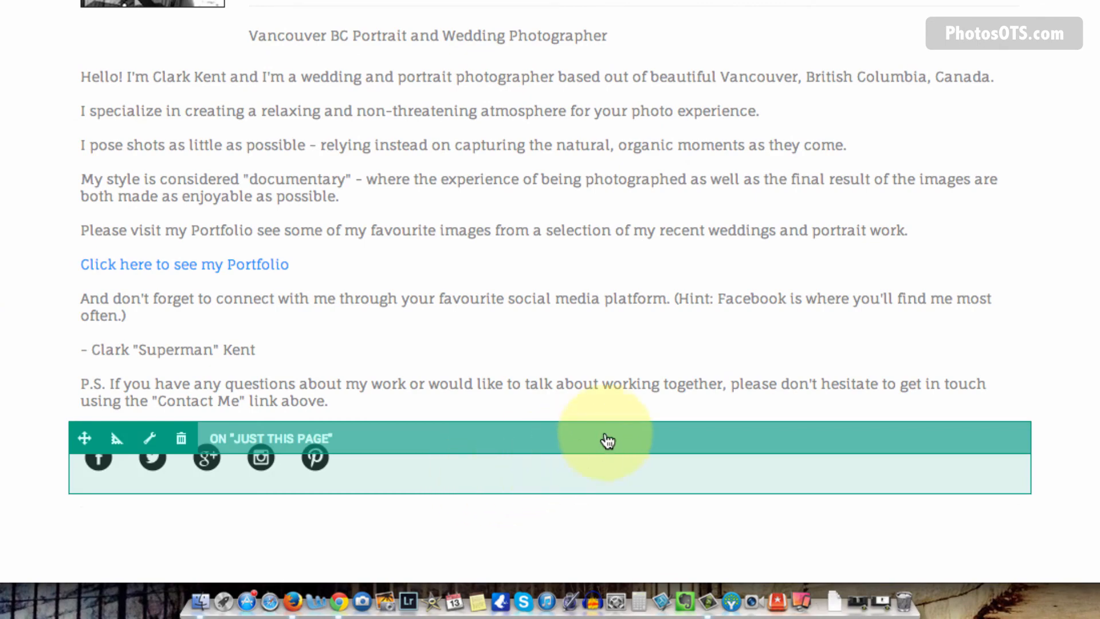
scroll(610, 436, "down", 2)
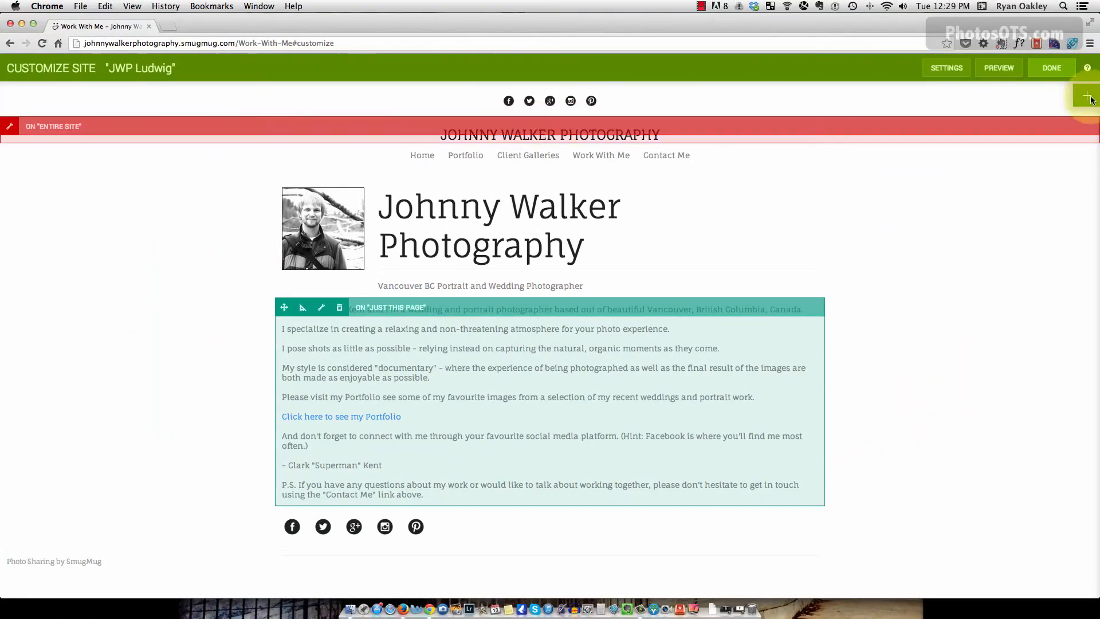
Add a Title block below the separator.
key("super+Tab")
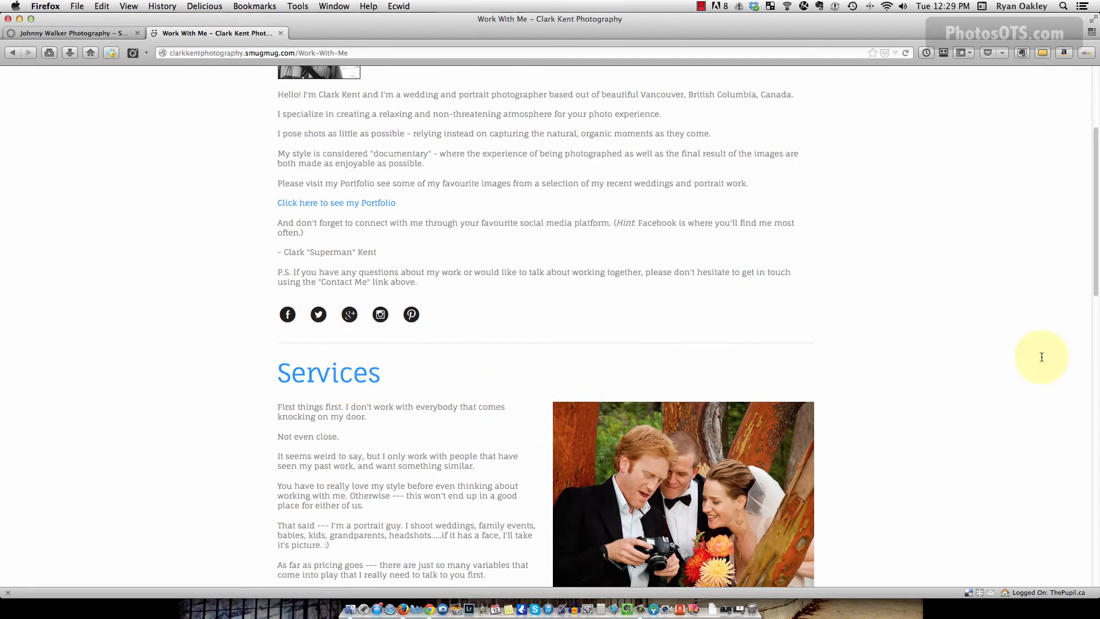
key("super+Tab")
left_click(1086, 94)
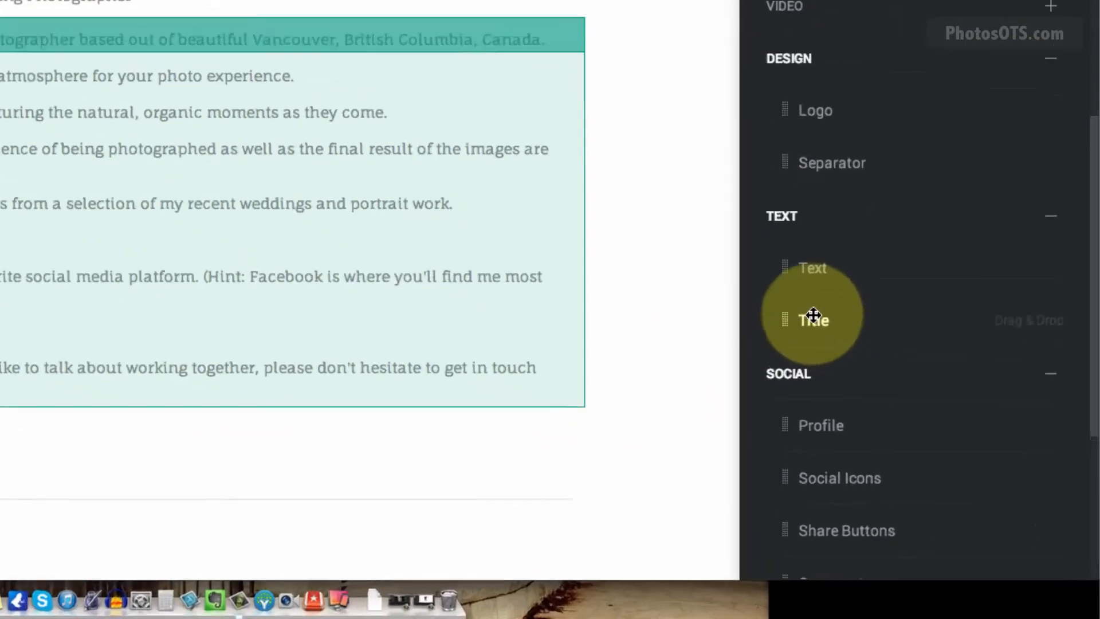
left_click_drag(813, 316, 16, 528)
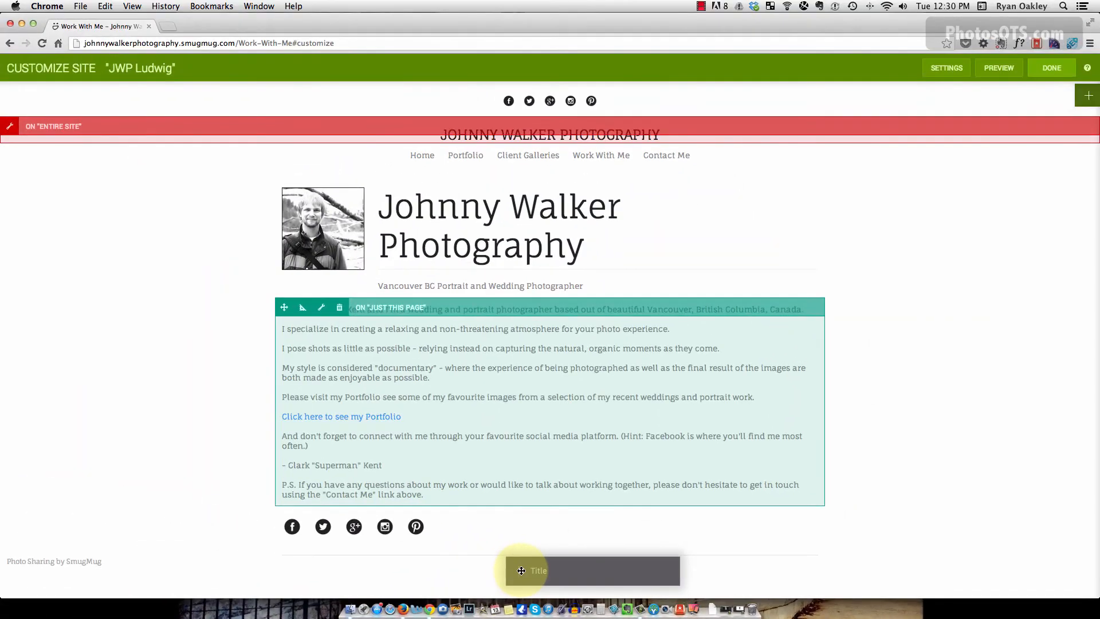
left_click_drag(521, 570, 521, 562)
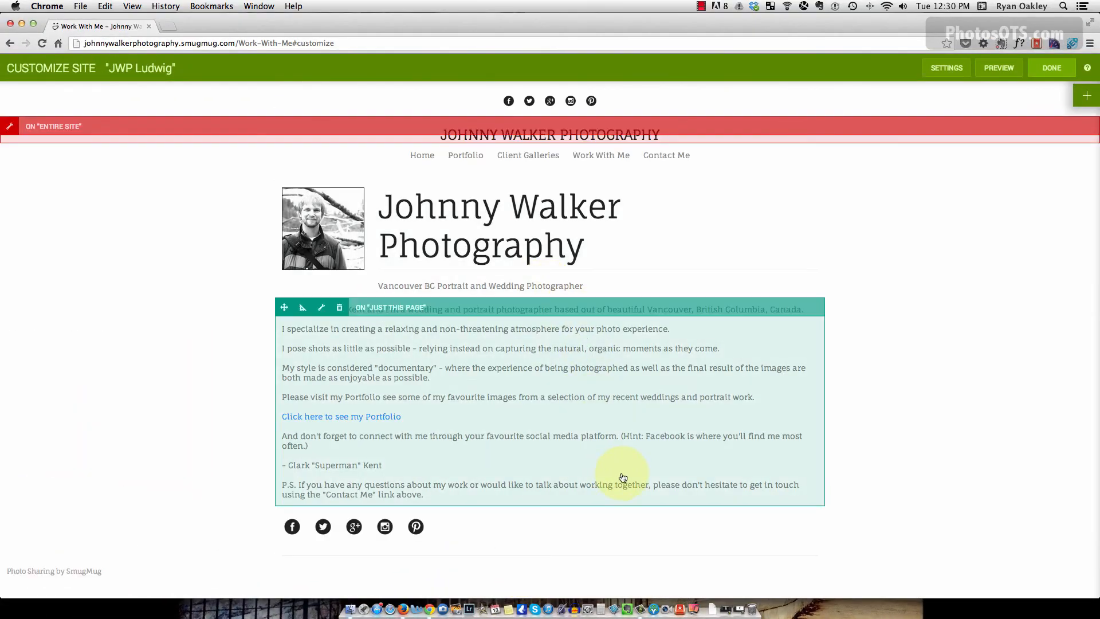
Change the new title's text to 'Services' and its colour to Accent.
scroll(633, 479, "down", 1)
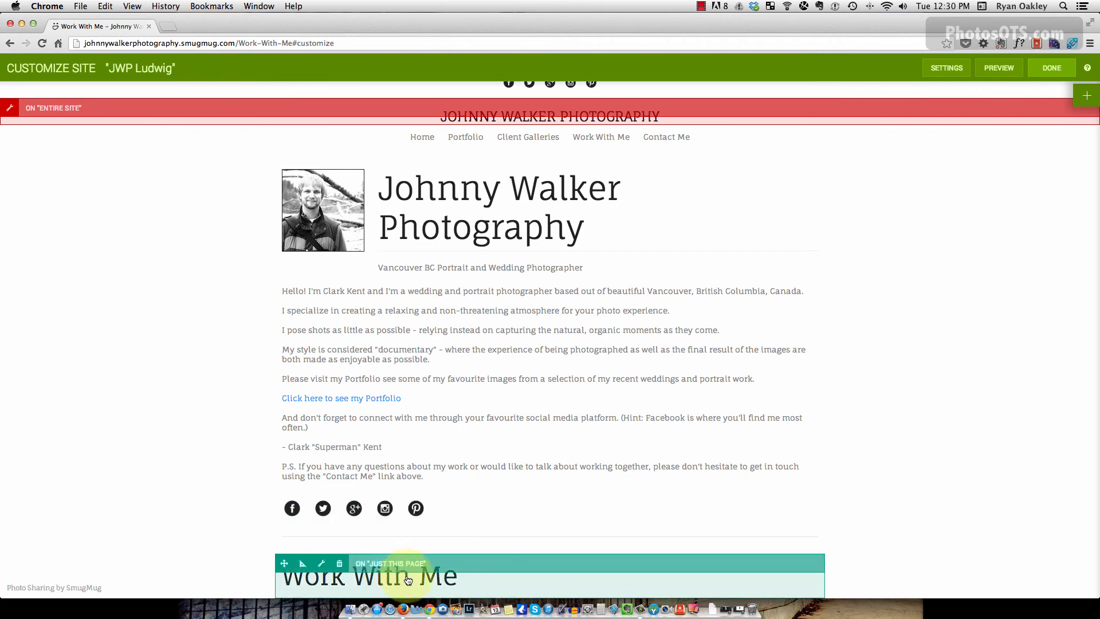
left_click(397, 583)
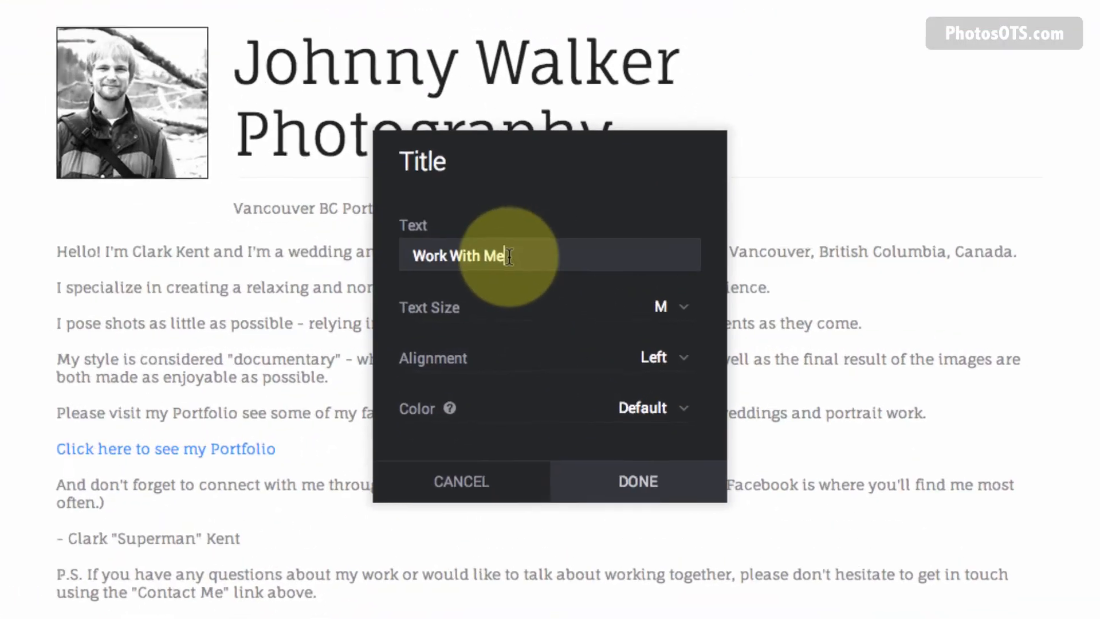
left_click_drag(509, 256, 340, 250)
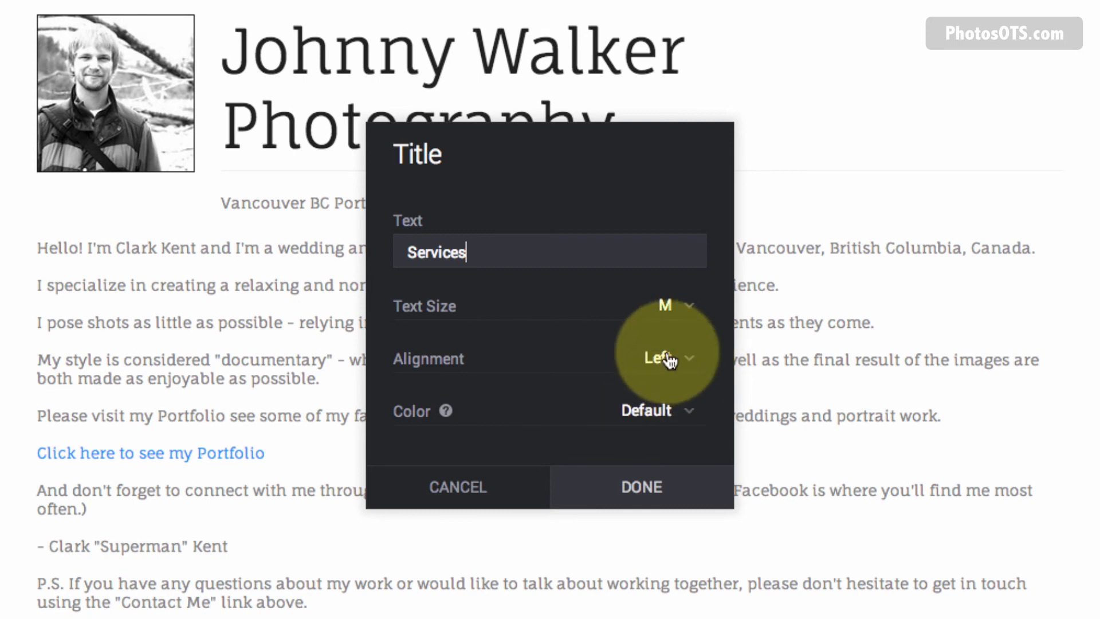
left_click(650, 411)
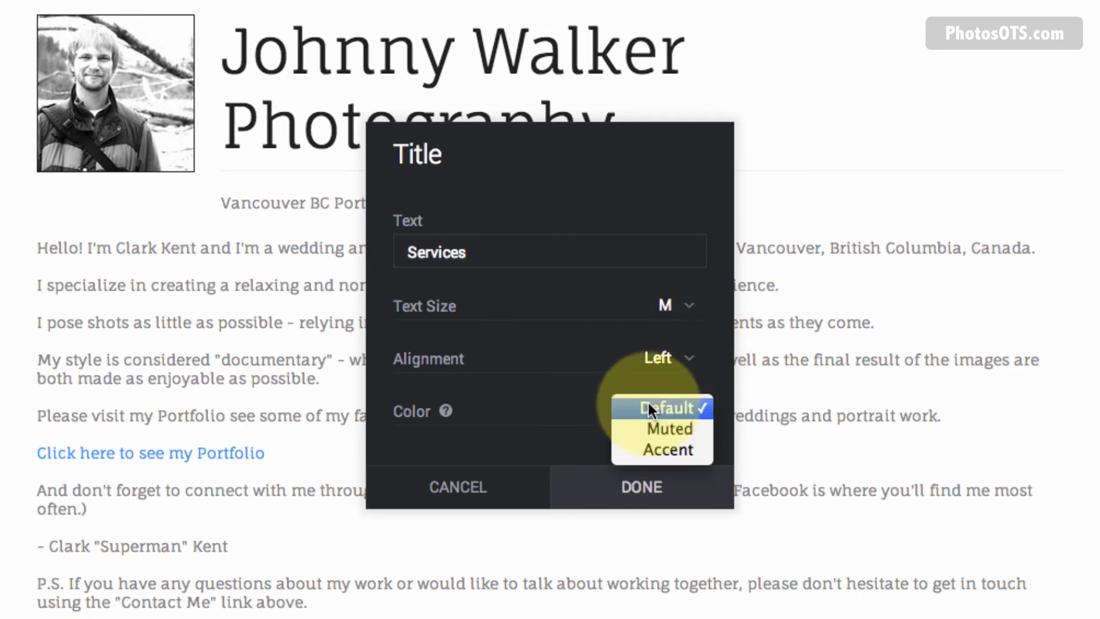
left_click(654, 445)
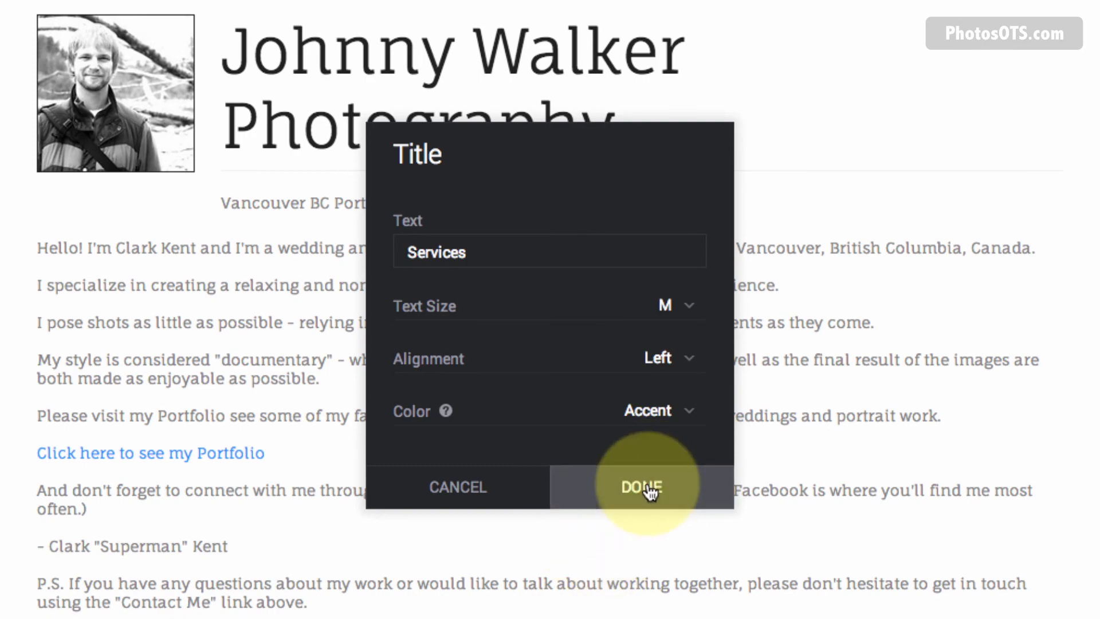
scroll(508, 537, "down", 2)
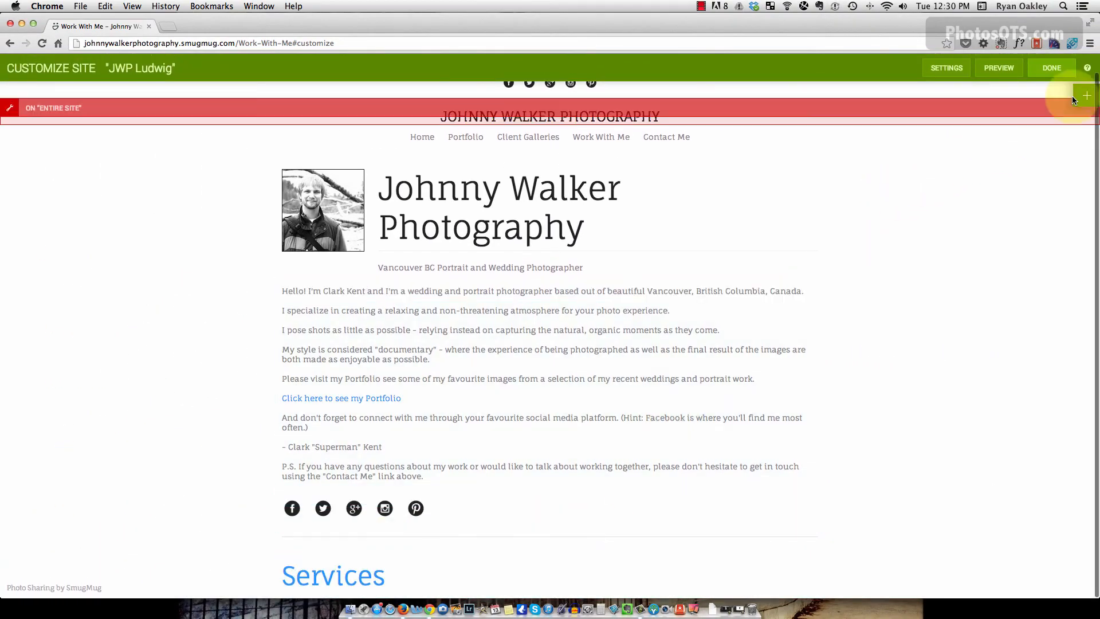
Add a Text block below the Services heading and paste in the Services paragraphs copied from the old site.
left_click(1086, 96)
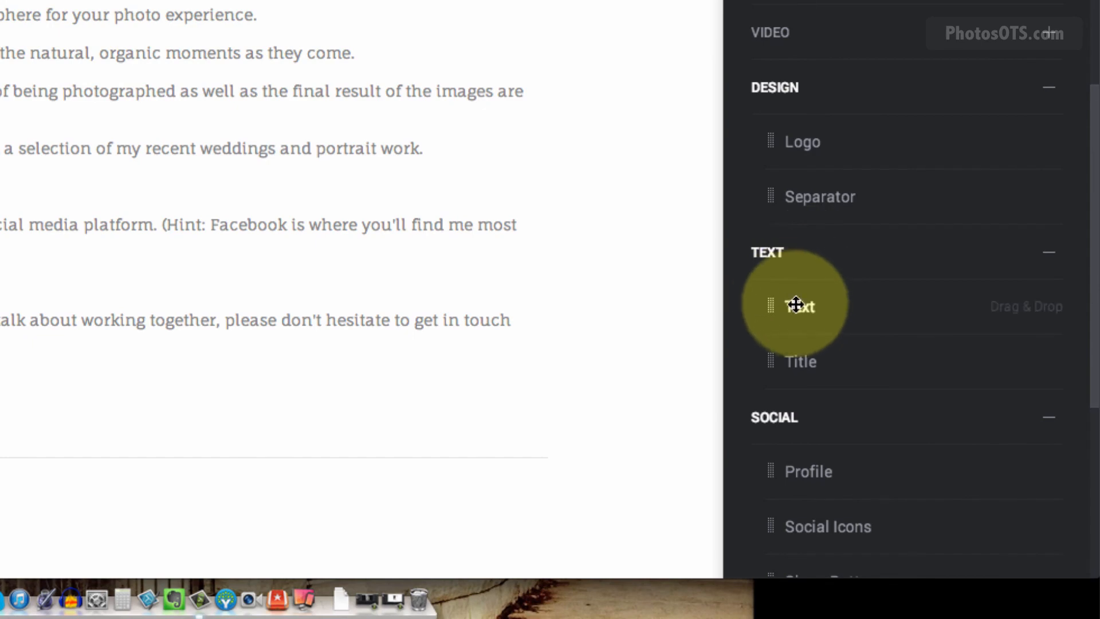
left_click_drag(810, 304, 473, 398)
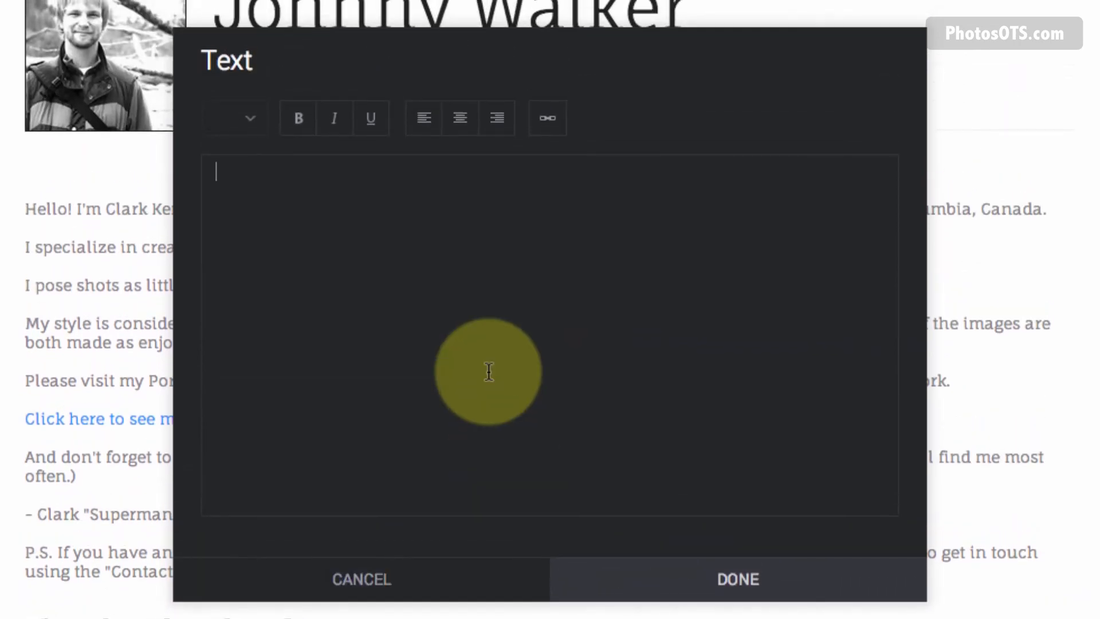
key("super+Tab")
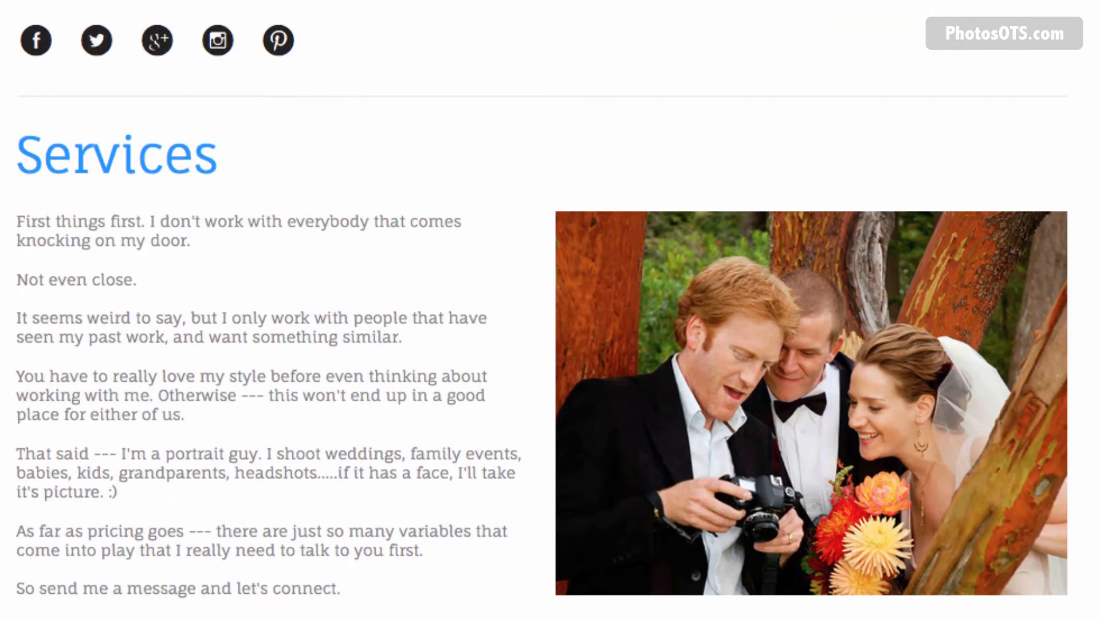
left_click_drag(361, 613, 17, 200)
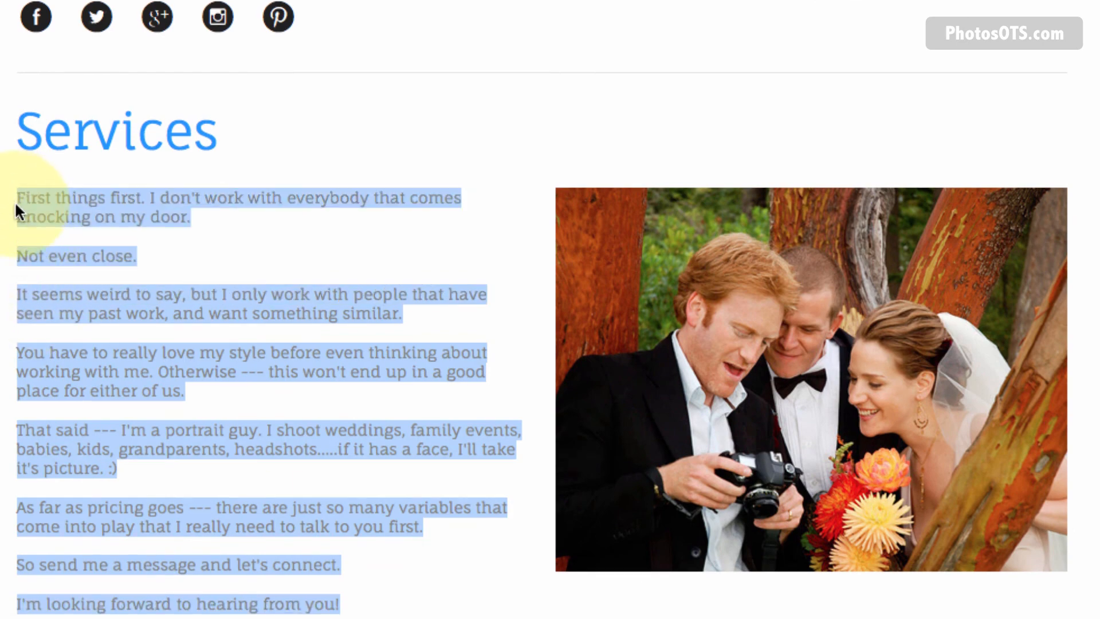
key("super+Tab")
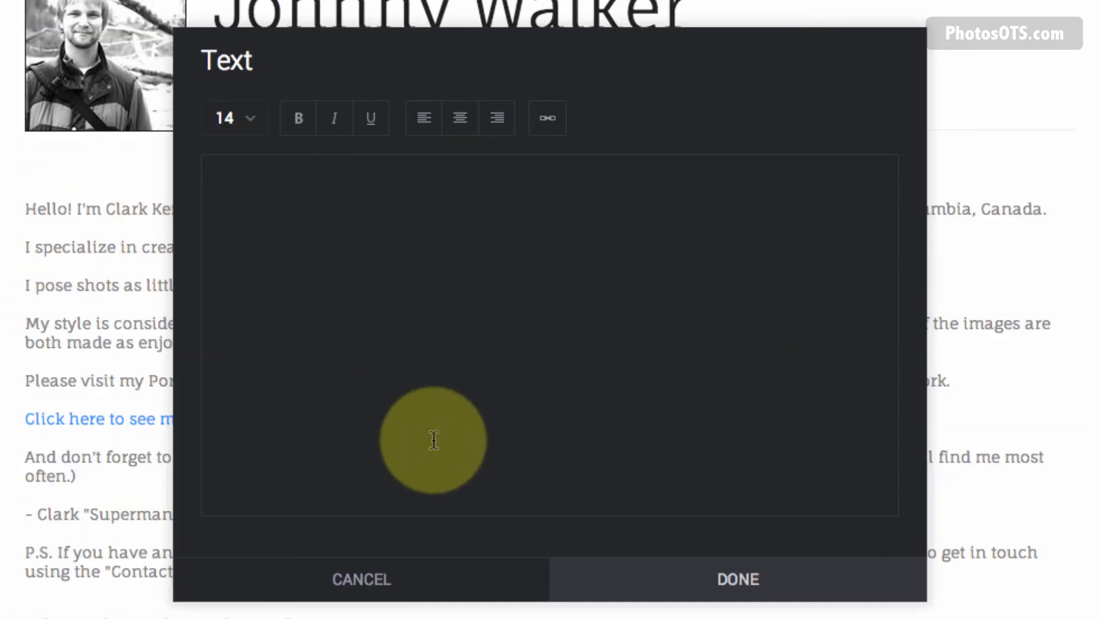
type("First things first. I don't work with everybody that comes knocking on my door.  Not even close.  It seems weird to say, but I only work with people that have seen my past work, and want something similar.  You have to really love my style before even thinking about working with me. Otherwise — this won't end up in a good place for either of us.  That said — I'm a portrait guy. I shoot weddings, family events, babies, kids, grandparents, headshots.....if it has a face, I'll take it's picture. :)  As far as pricing goes — there are just so many variables that come into play that I really need to talk to you first.  So send me a message and let's connect.  I'm looking forward to hearing from you!")
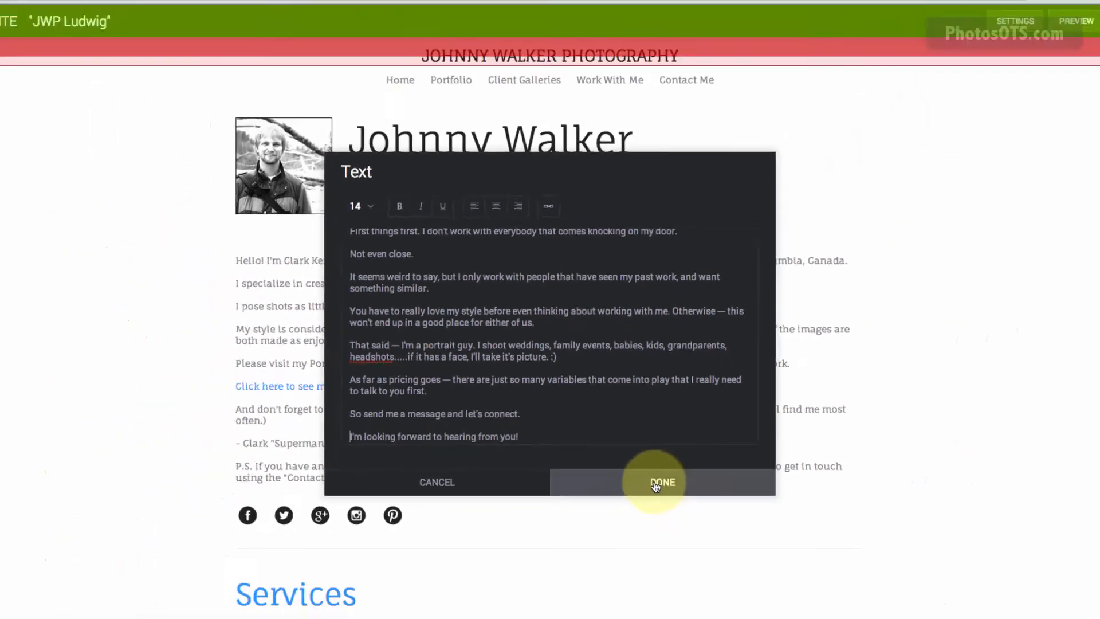
left_click(656, 486)
scroll(792, 480, "down", 3)
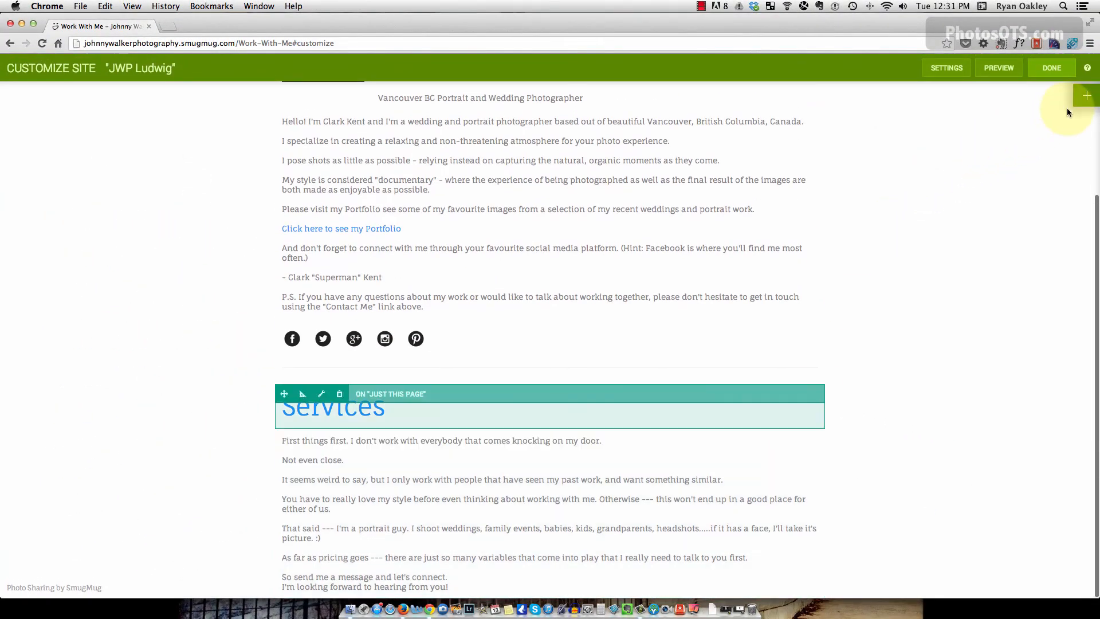
Add a Single Photo block beside the Services text.
left_click(1088, 99)
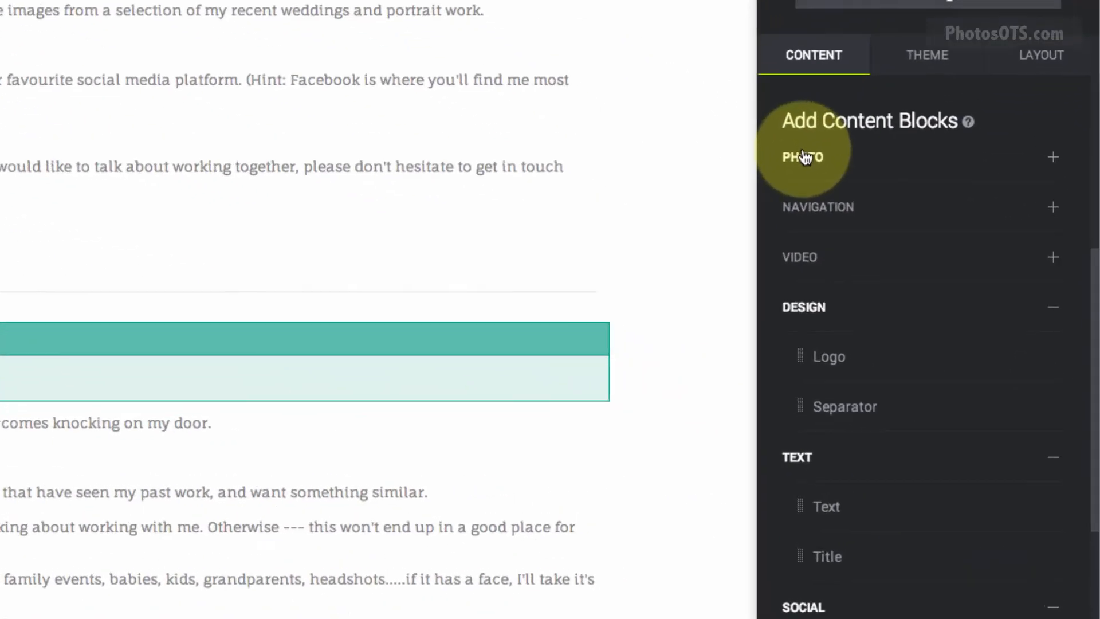
left_click(805, 157)
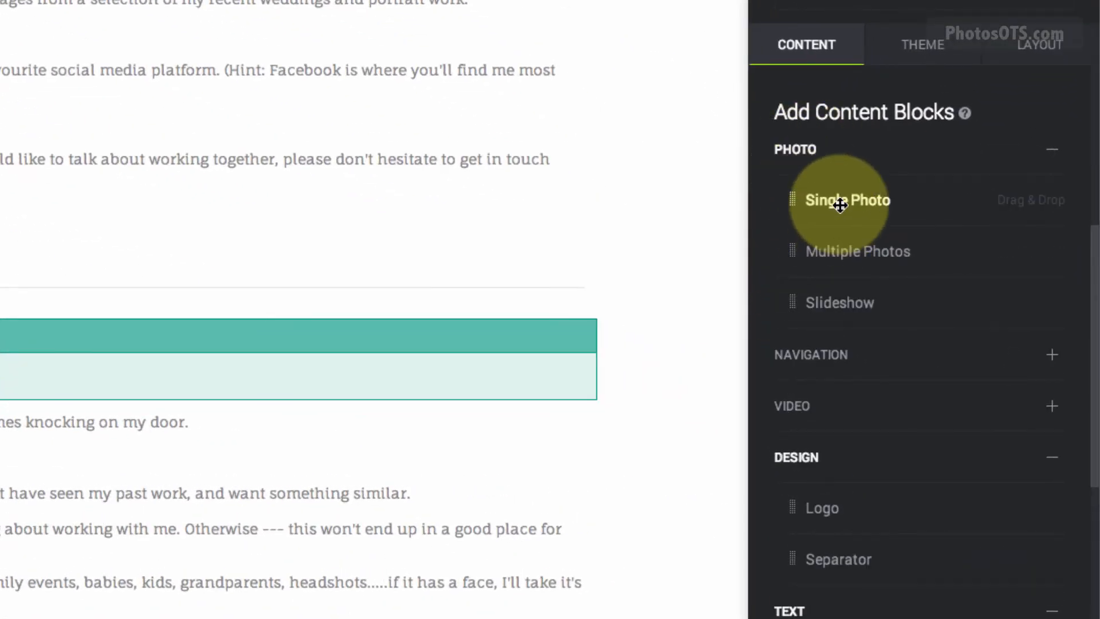
left_click_drag(835, 201, 515, 530)
left_click_drag(779, 501, 823, 474)
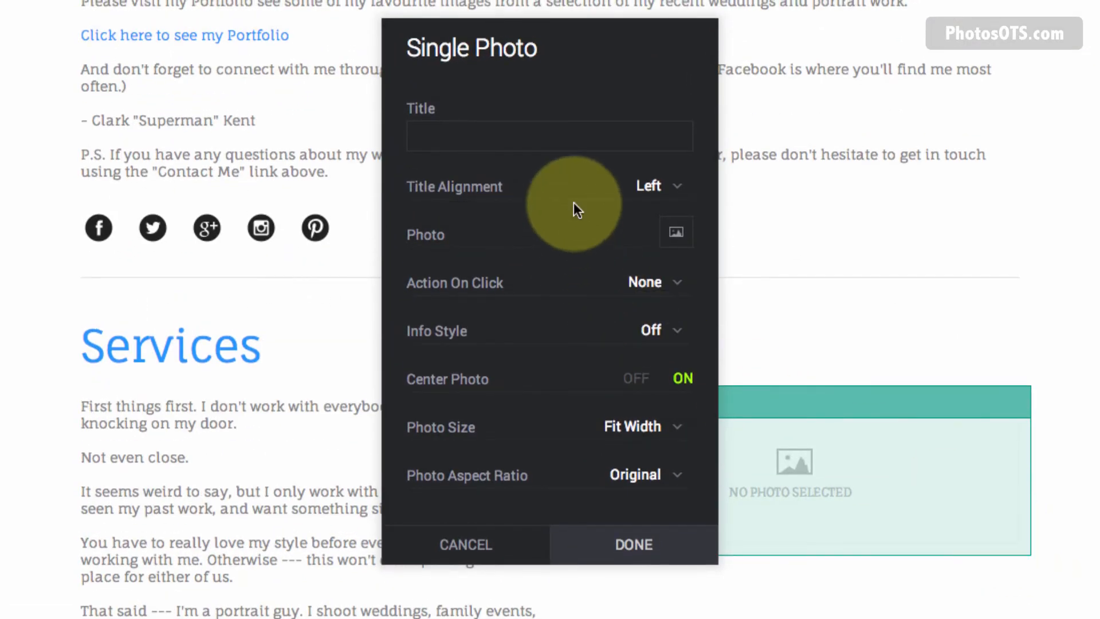
Set the block to the Client Galleries wedding photo of the couple looking at a camera.
left_click(677, 232)
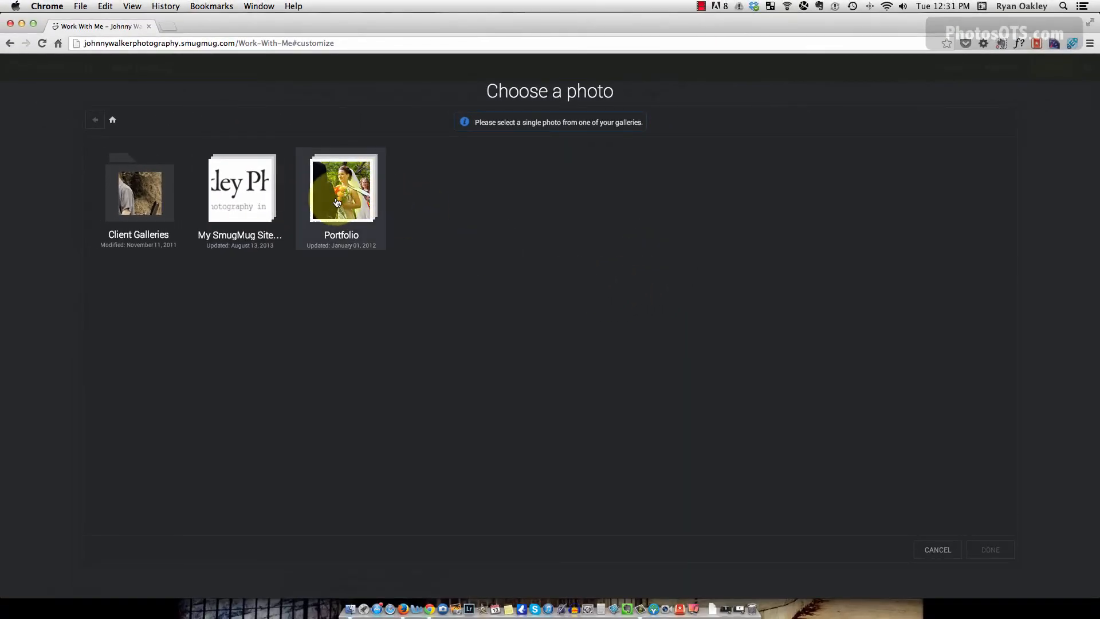
left_click(335, 204)
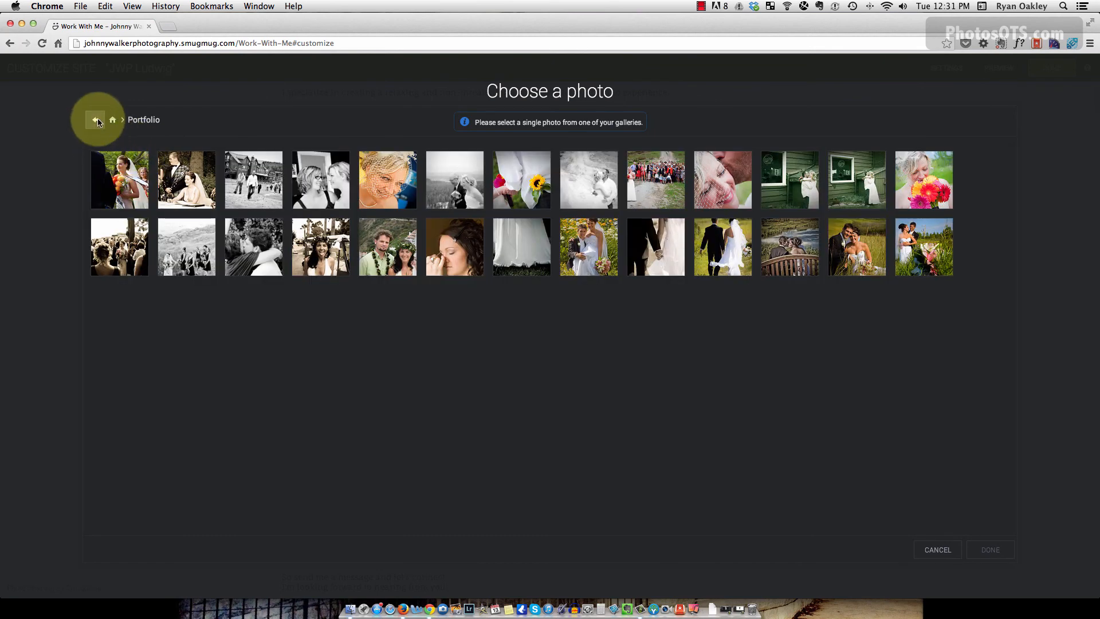
left_click(113, 120)
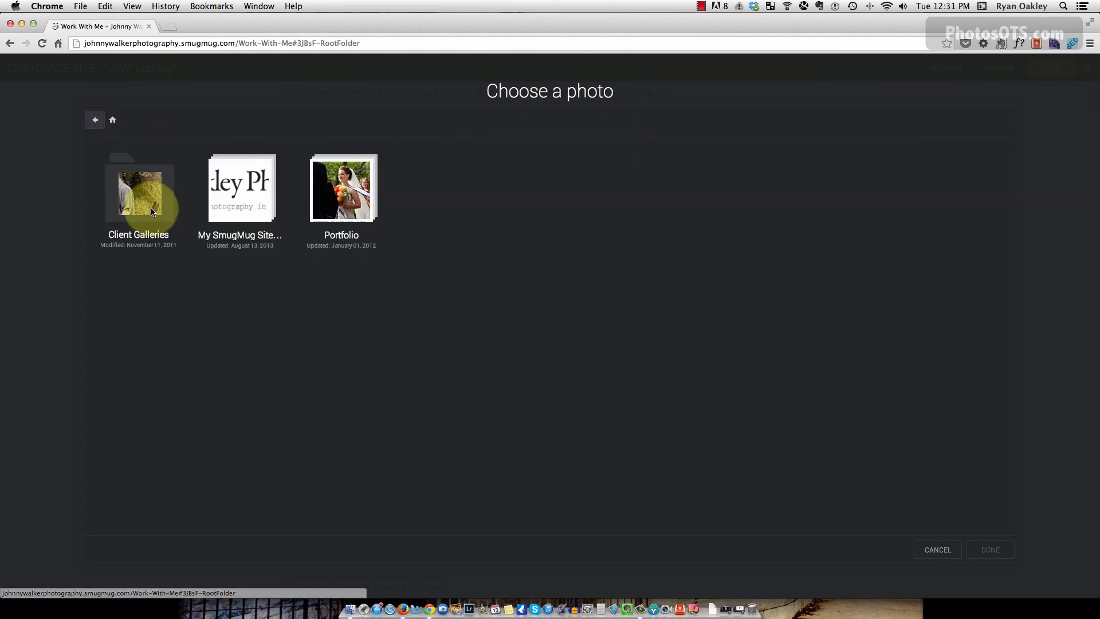
left_click(150, 191)
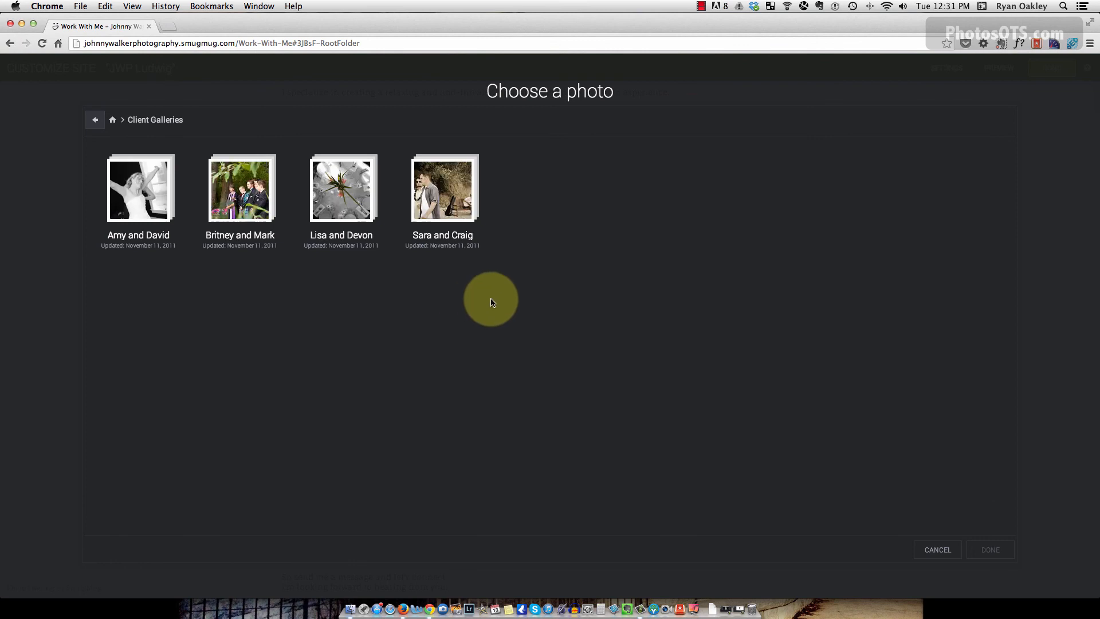
left_click(237, 203)
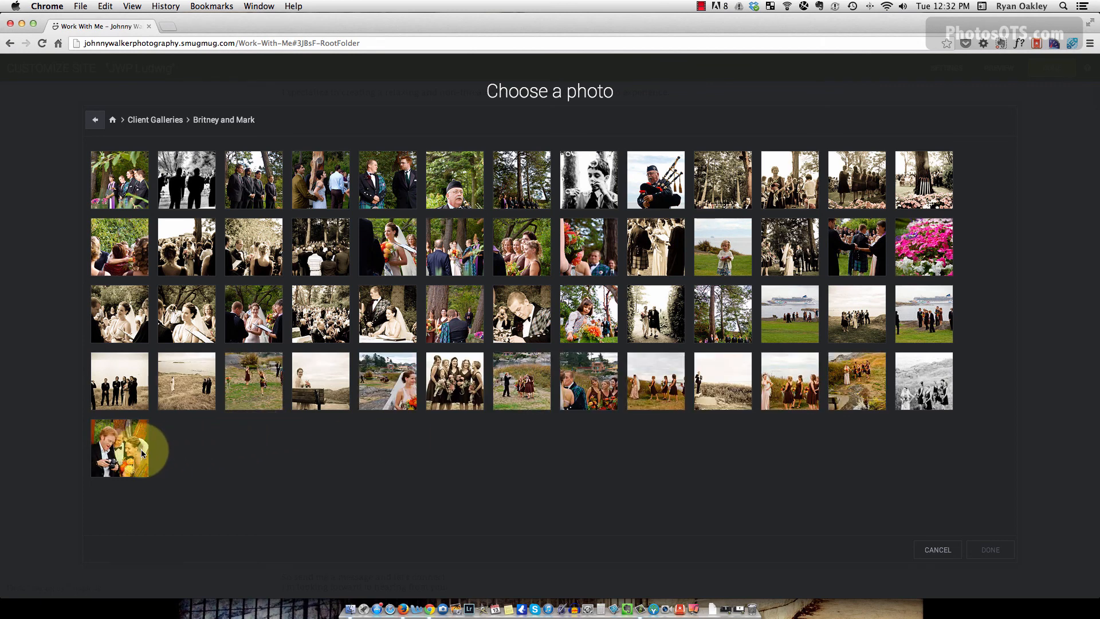
left_click(992, 549)
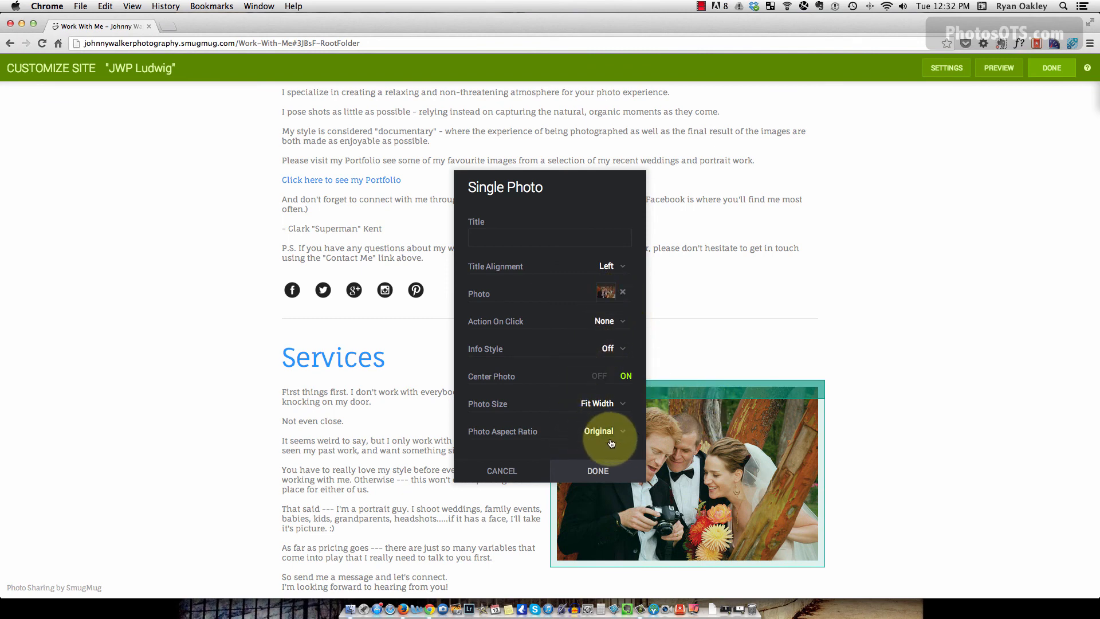
left_click(597, 472)
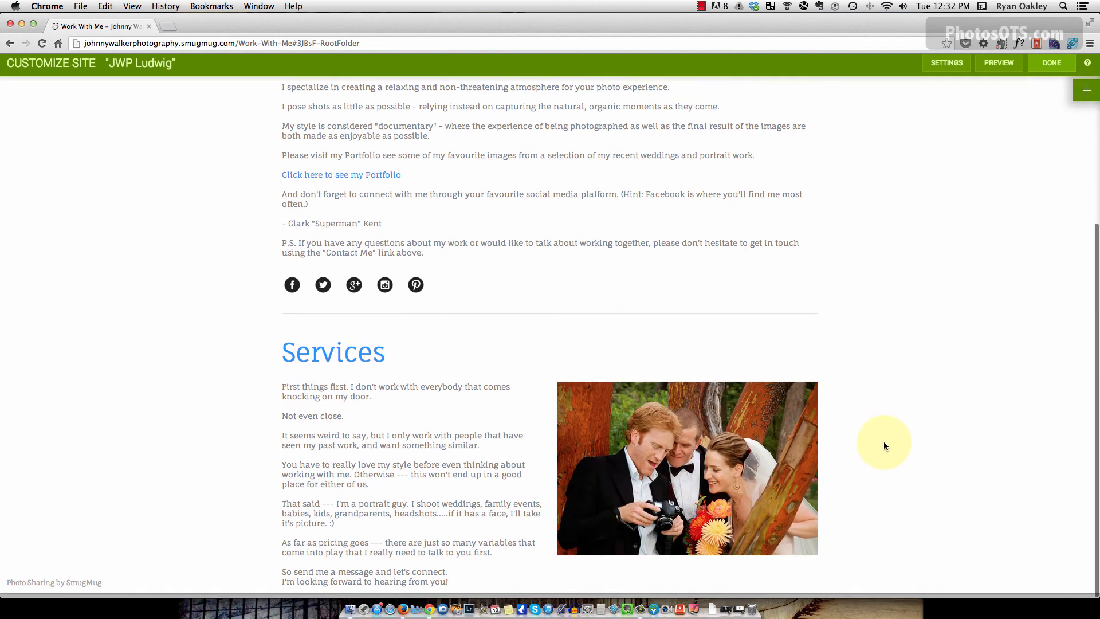
mouse_move(649, 355)
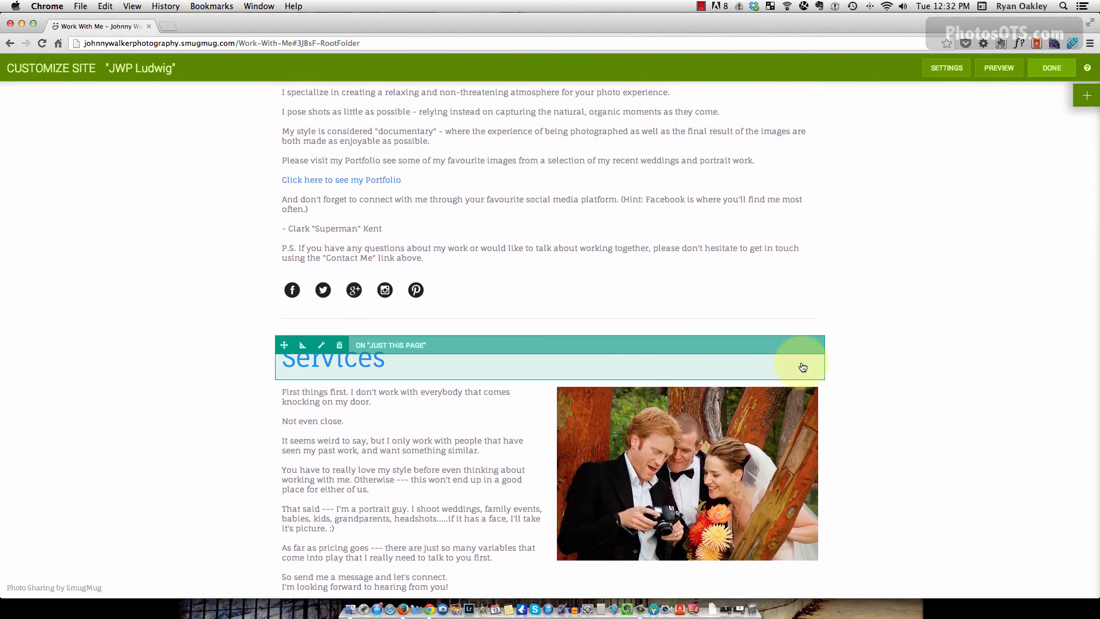
key("super+Tab")
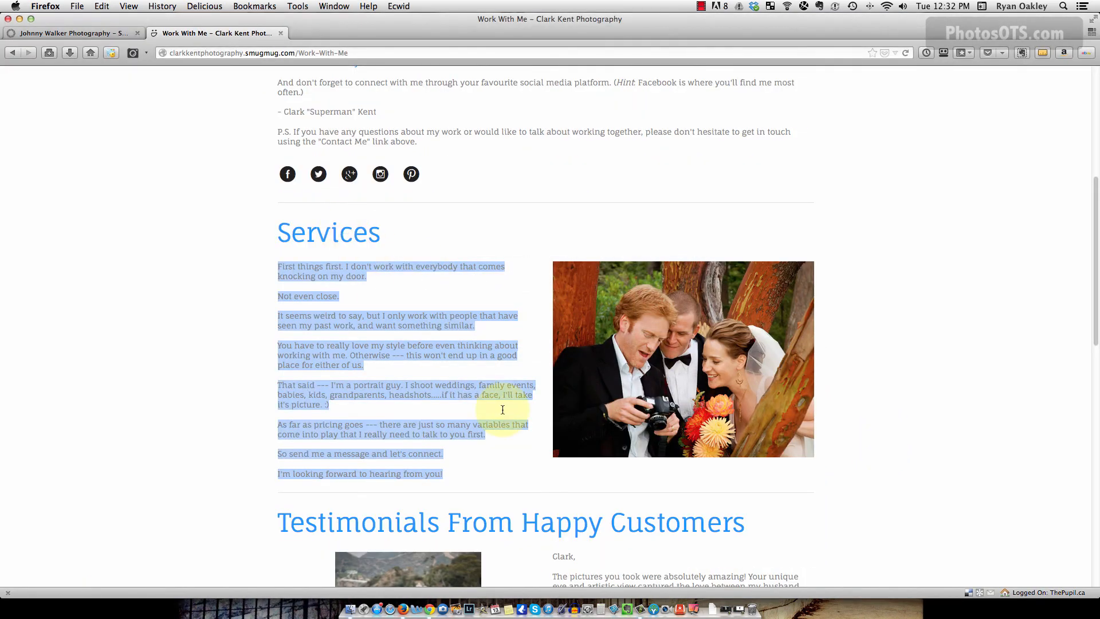
scroll(503, 409, "down", 5)
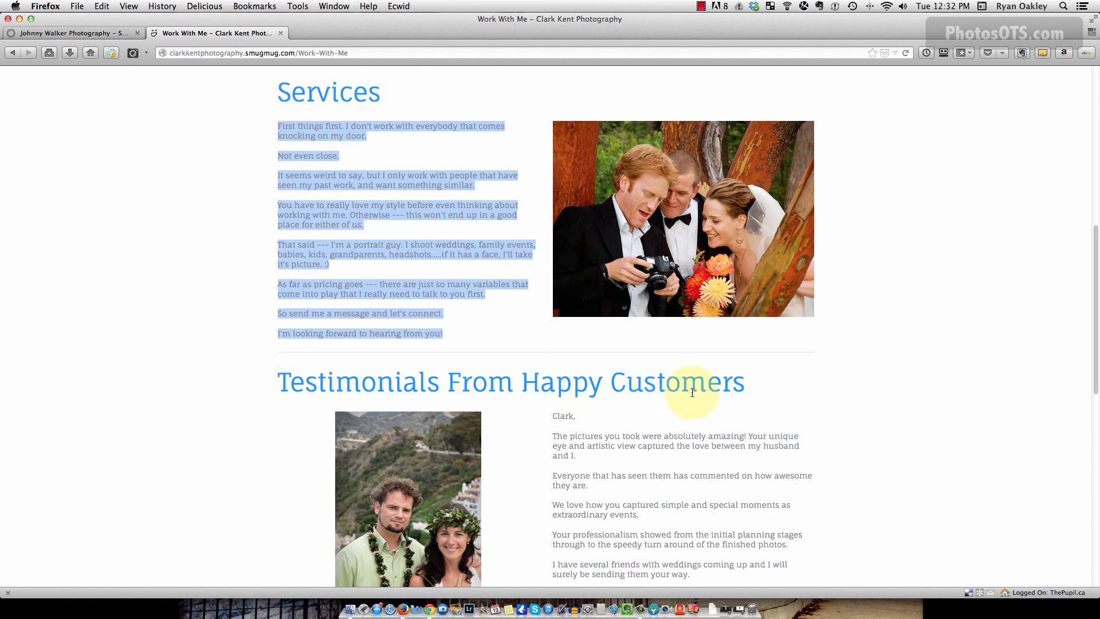
scroll(692, 392, "down", 5)
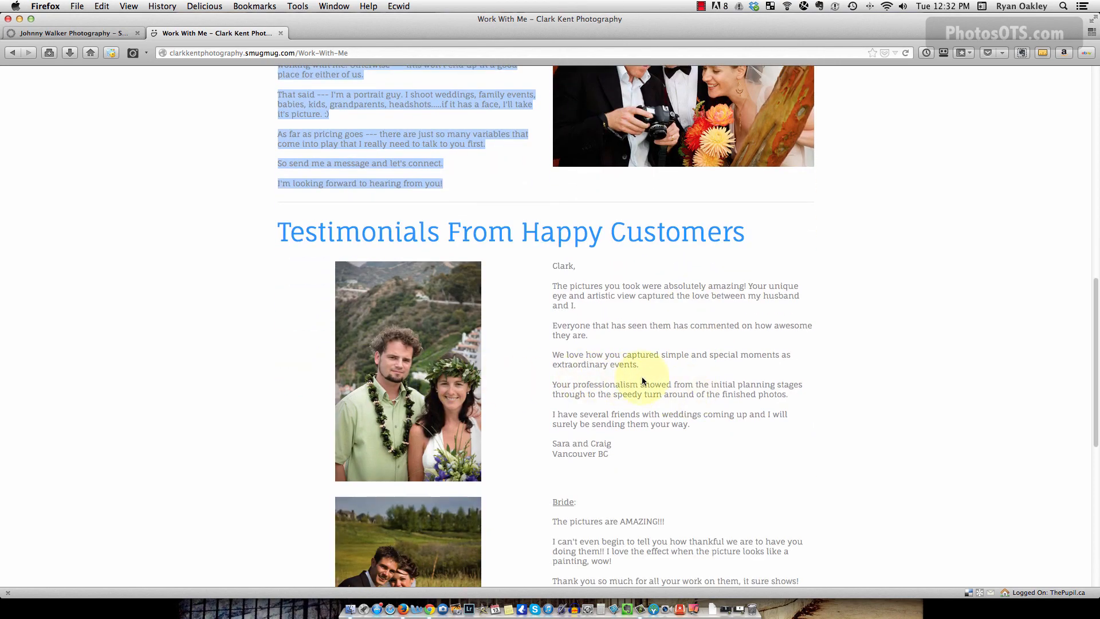
scroll(642, 381, "down", 13)
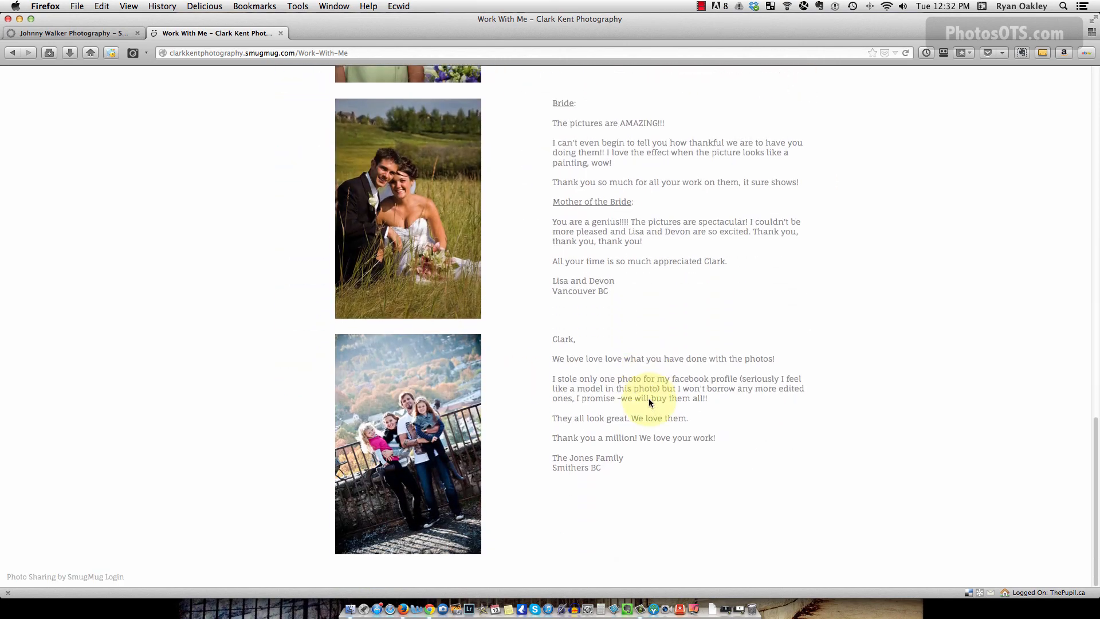
scroll(649, 401, "up", 14)
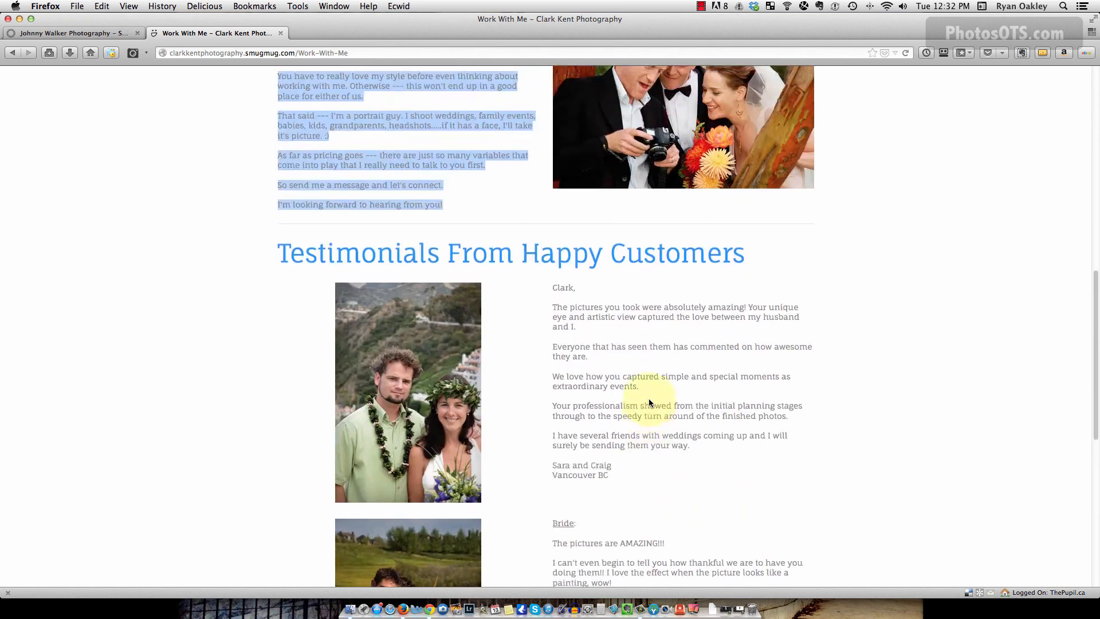
scroll(649, 403, "up", 5)
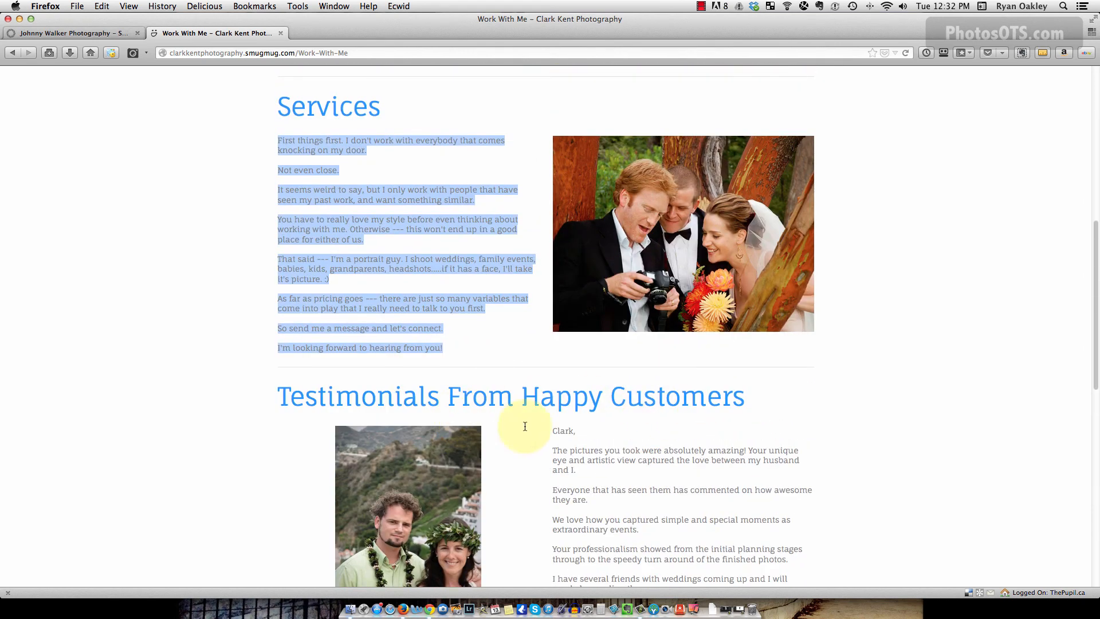
left_click(627, 442)
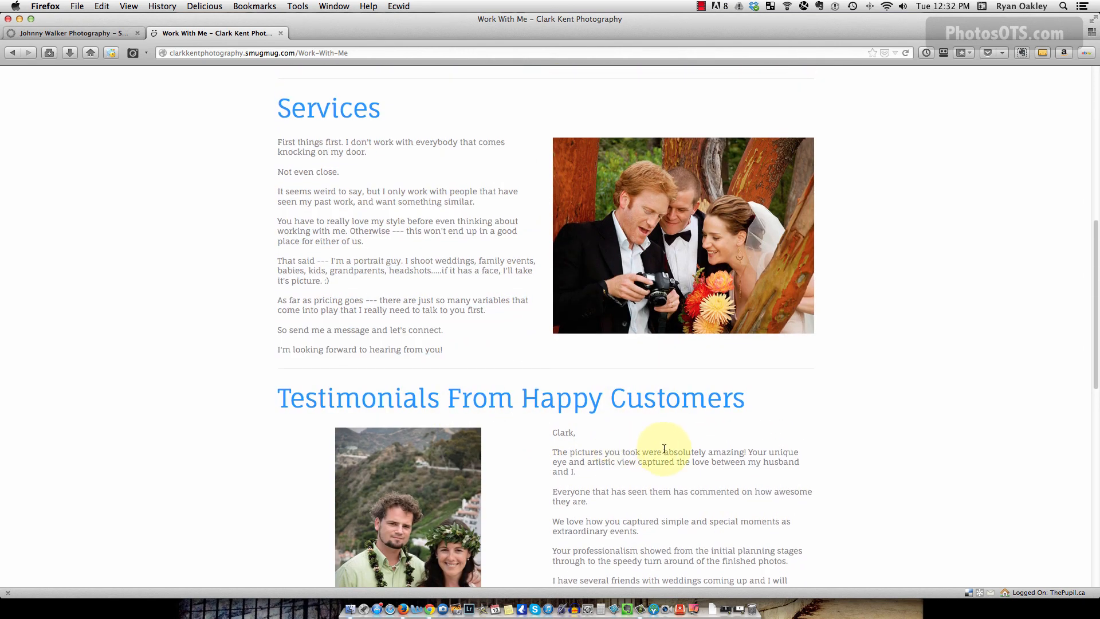
scroll(664, 449, "down", 19)
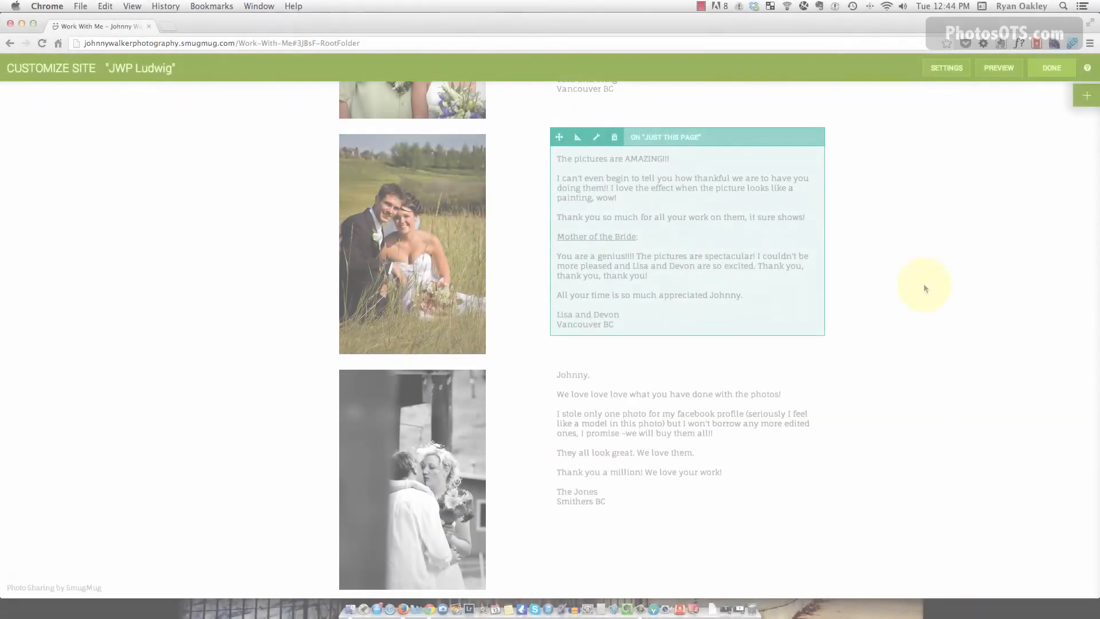
scroll(924, 289, "up", 3)
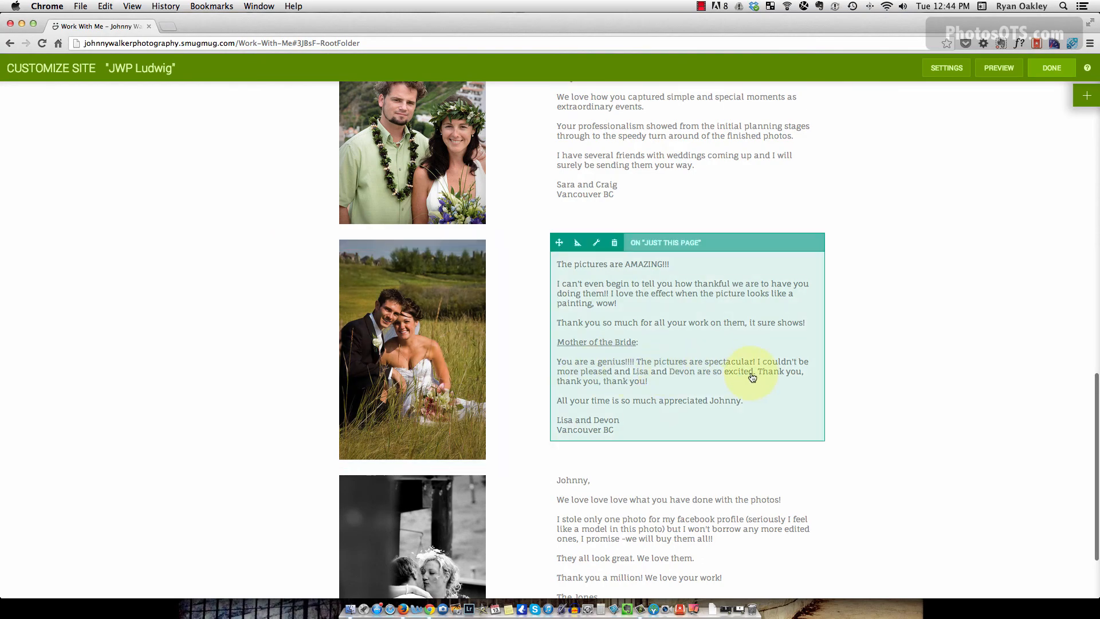
scroll(752, 376, "up", 10)
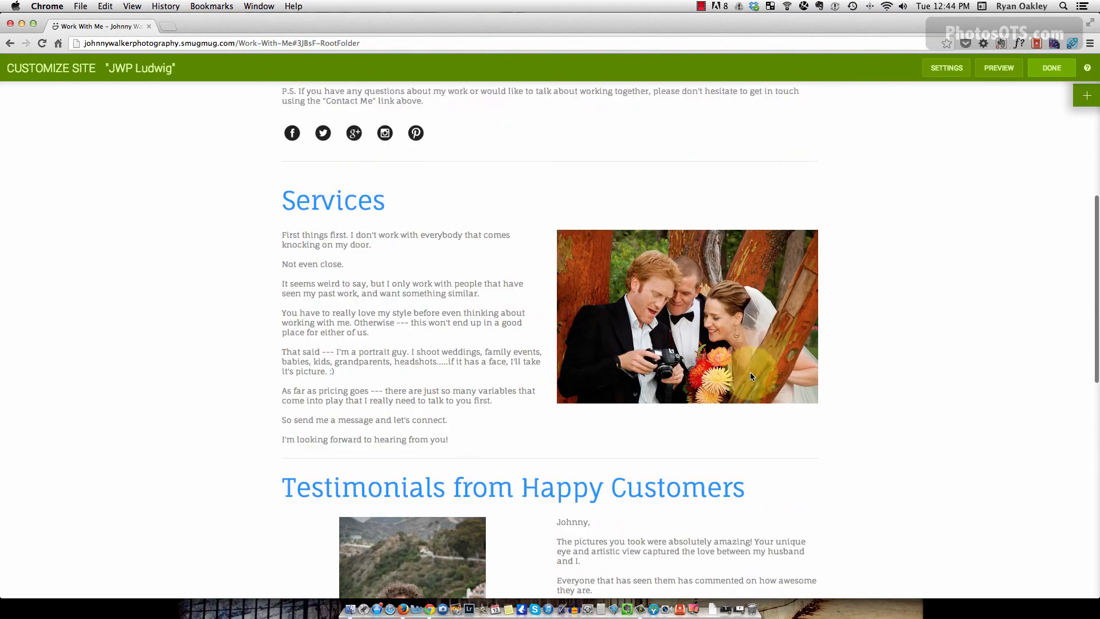
scroll(751, 372, "up", 10)
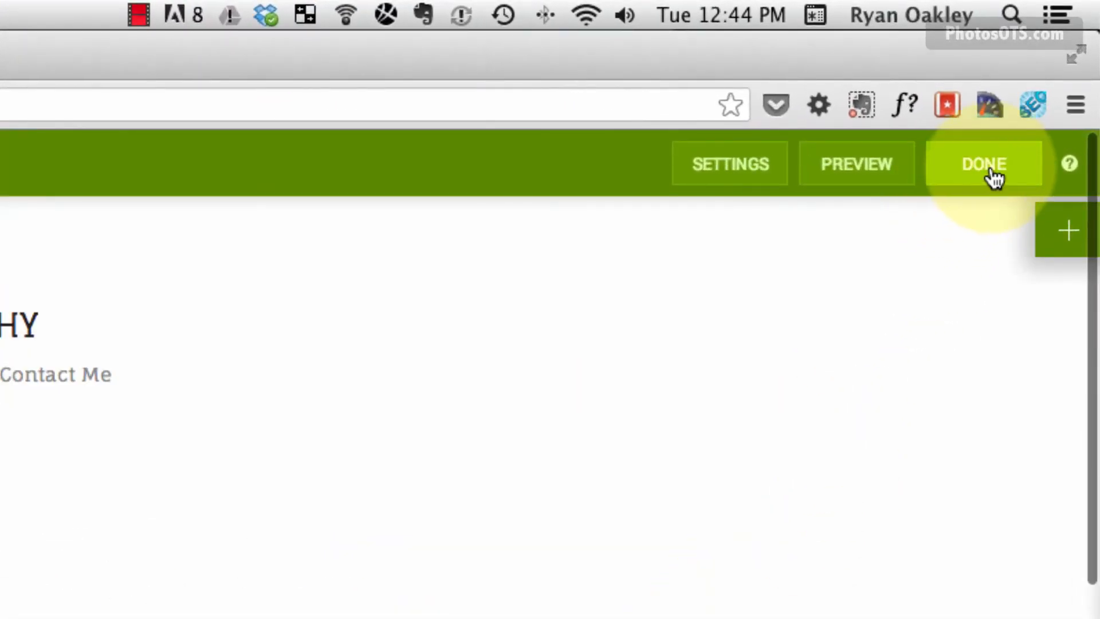
Publish the Work With Me changes, review the page, and open the Contact Me form.
left_click(994, 178)
left_click(553, 380)
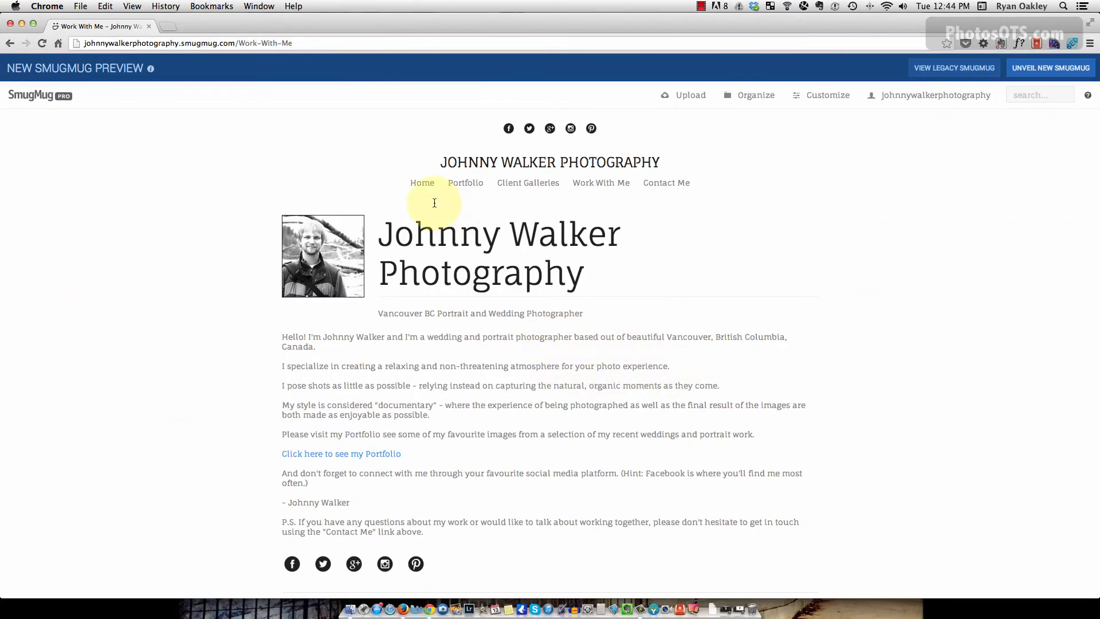
scroll(616, 356, "down", 5)
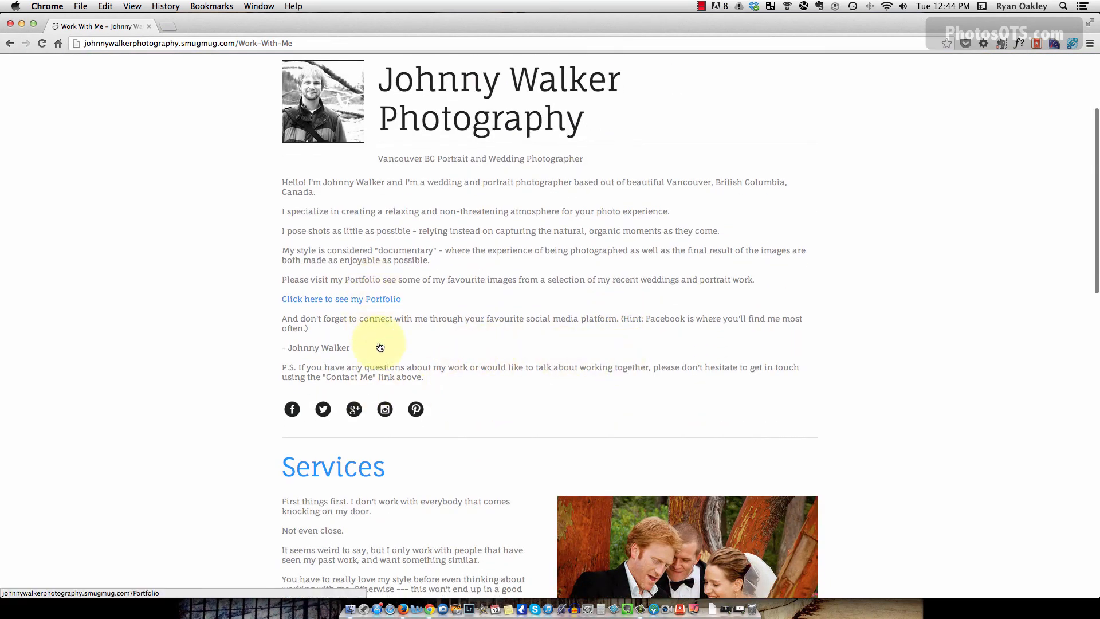
scroll(439, 411, "down", 10)
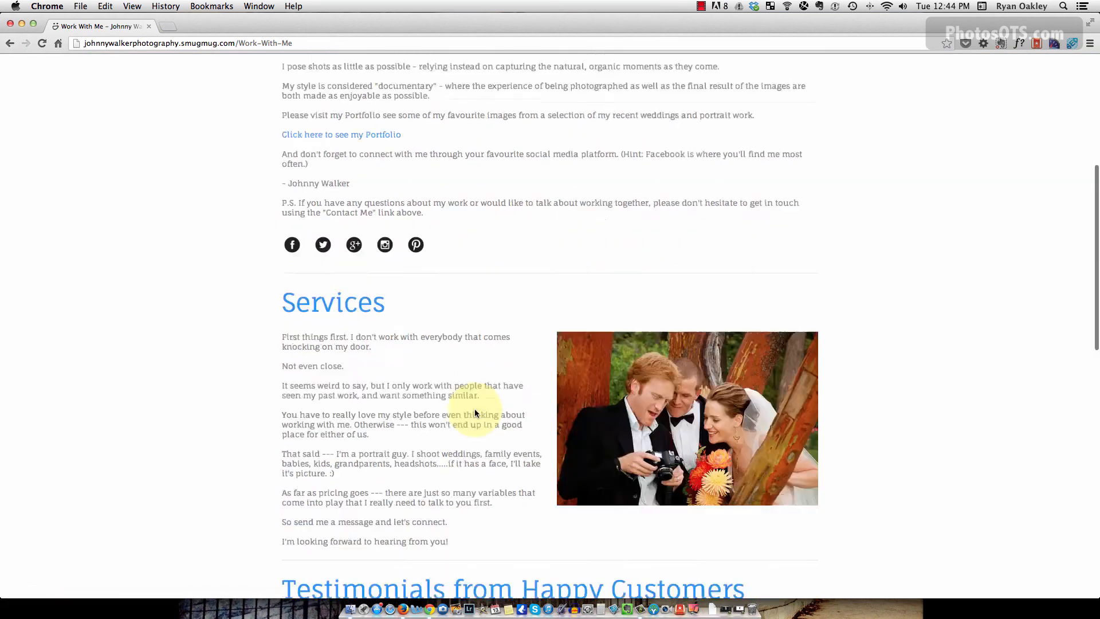
scroll(699, 383, "down", 5)
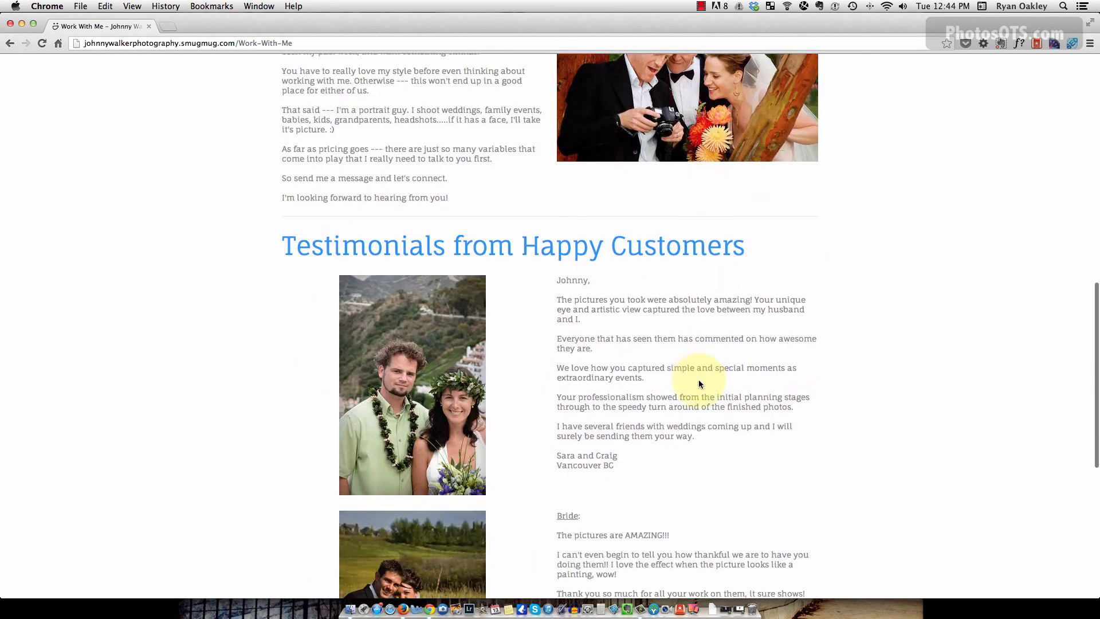
scroll(721, 325, "down", 11)
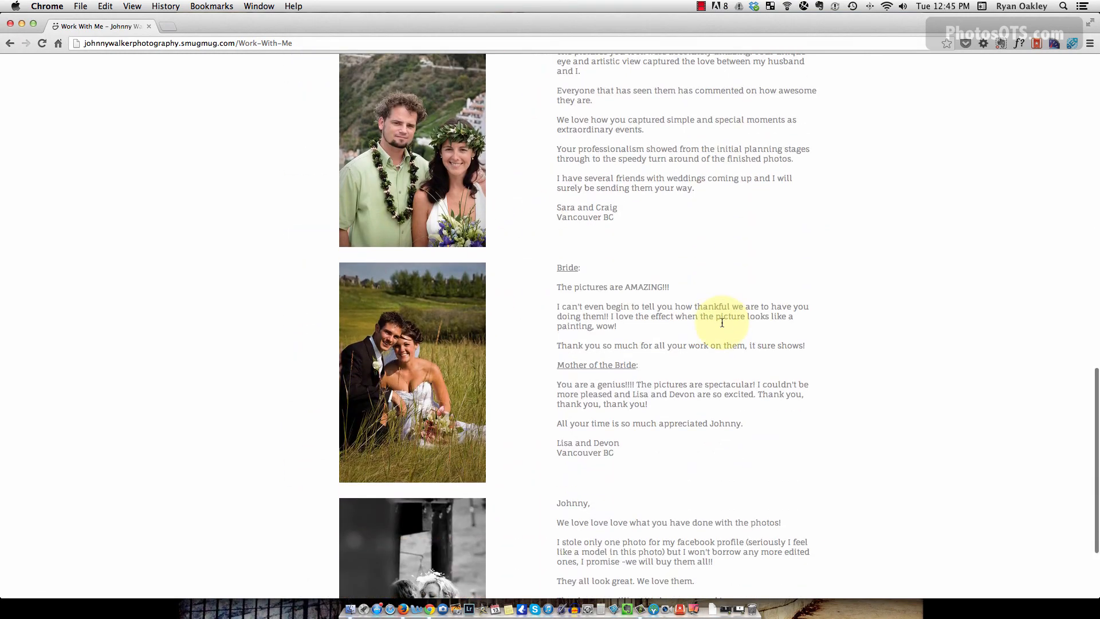
scroll(721, 322, "up", 20)
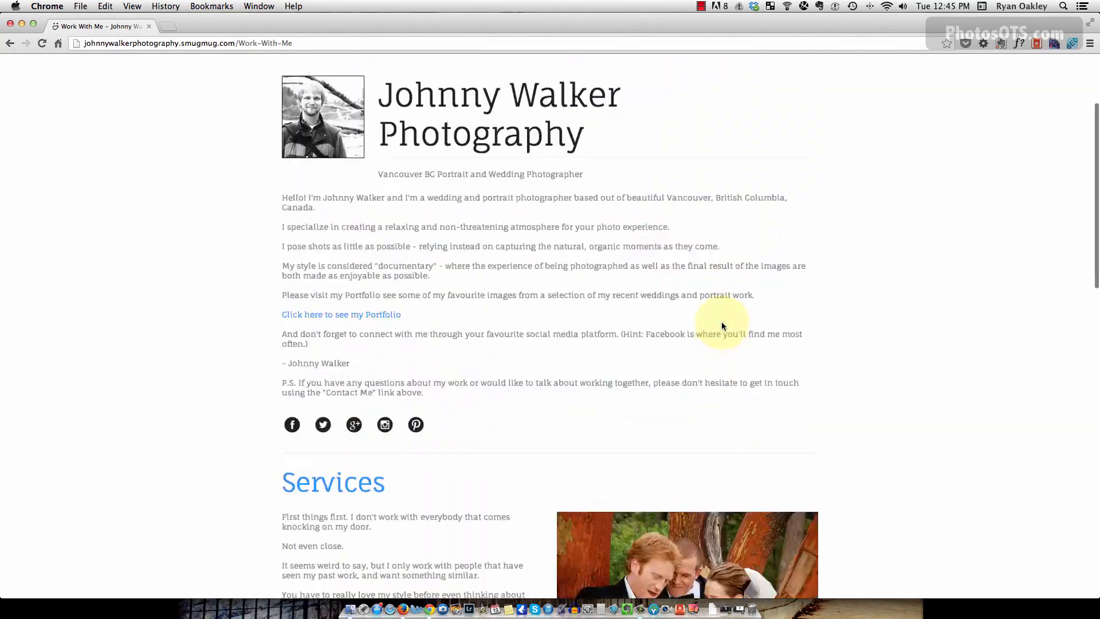
left_click(703, 159)
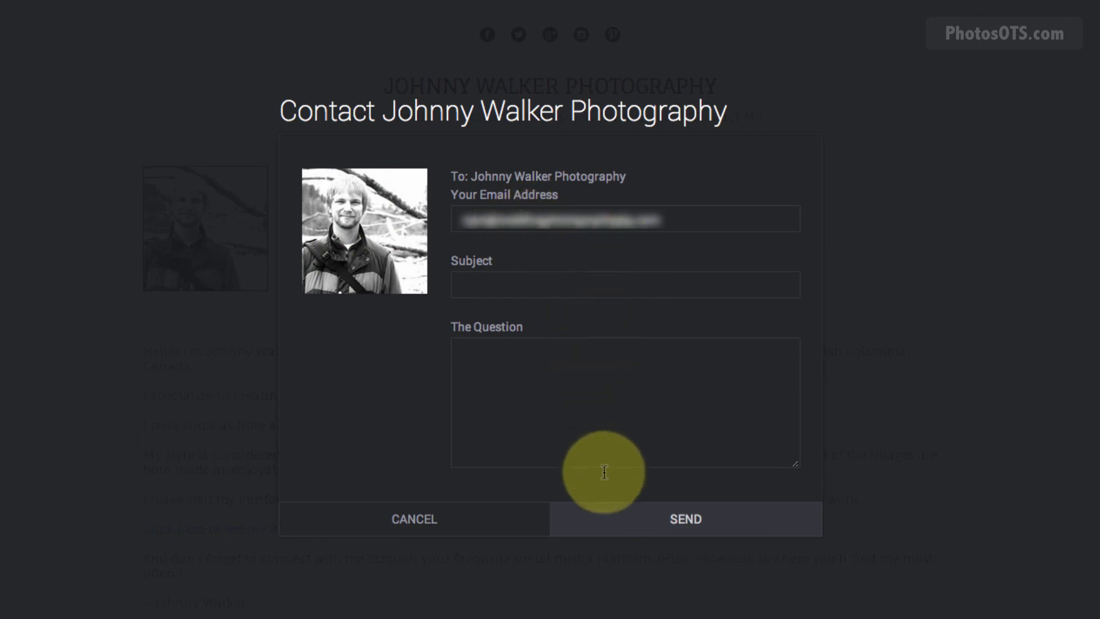
Cancel the contact form and browse Client Galleries, a client wedding gallery, Portfolio, then Home.
left_click(460, 525)
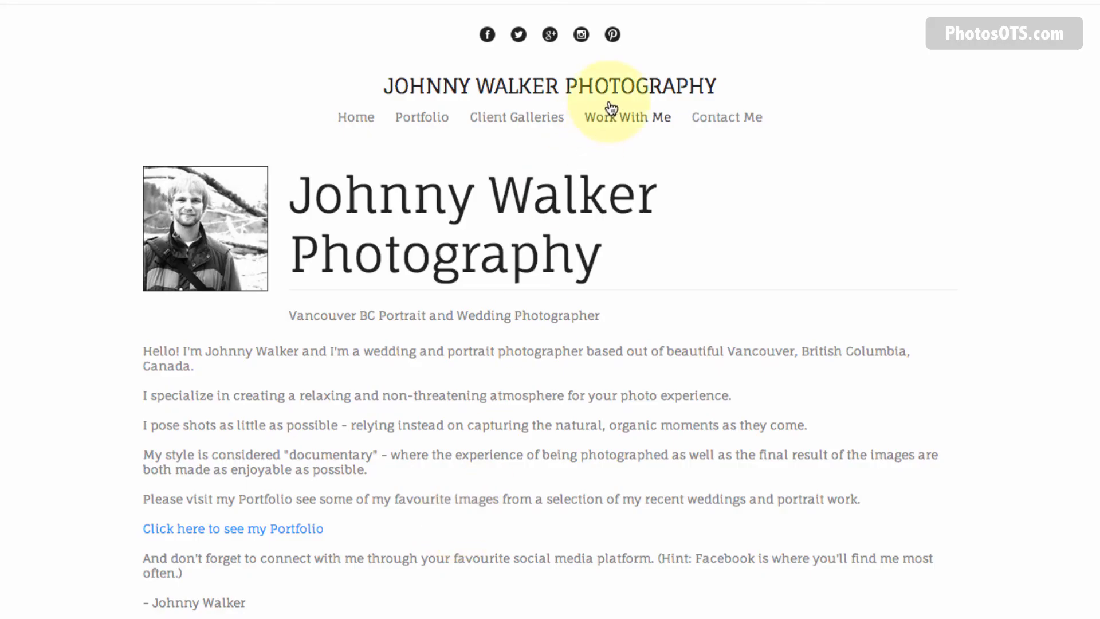
left_click(526, 121)
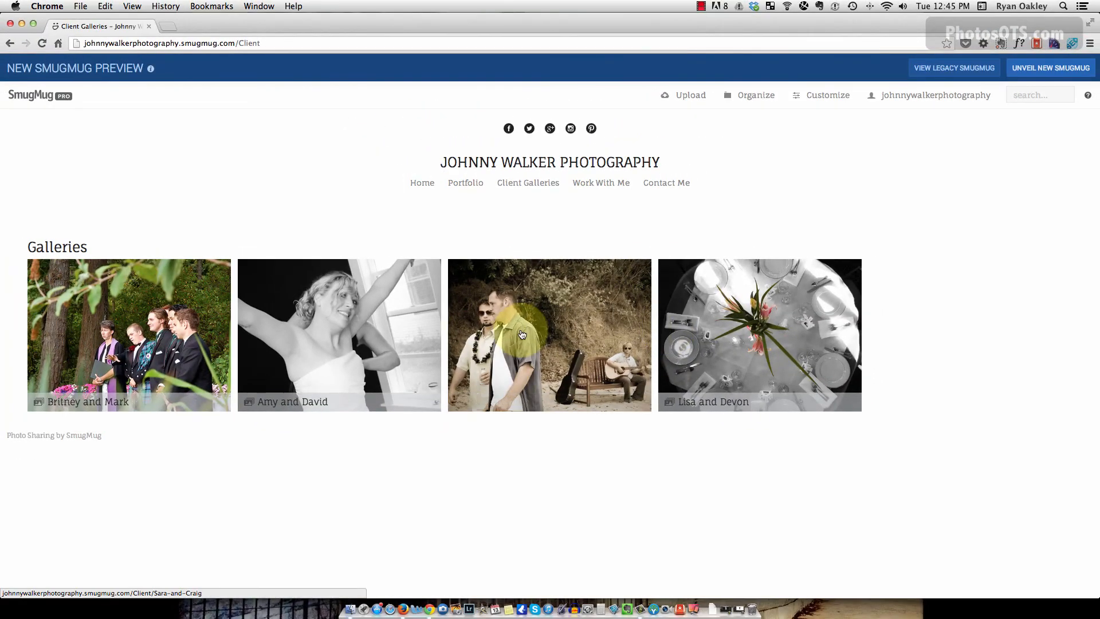
left_click(562, 337)
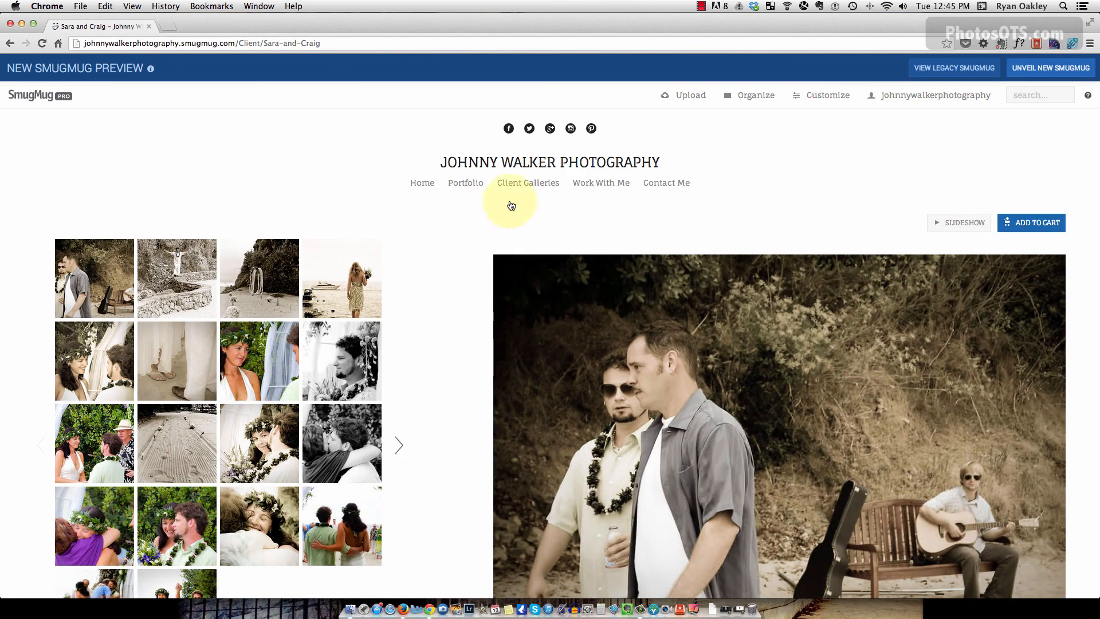
left_click(470, 182)
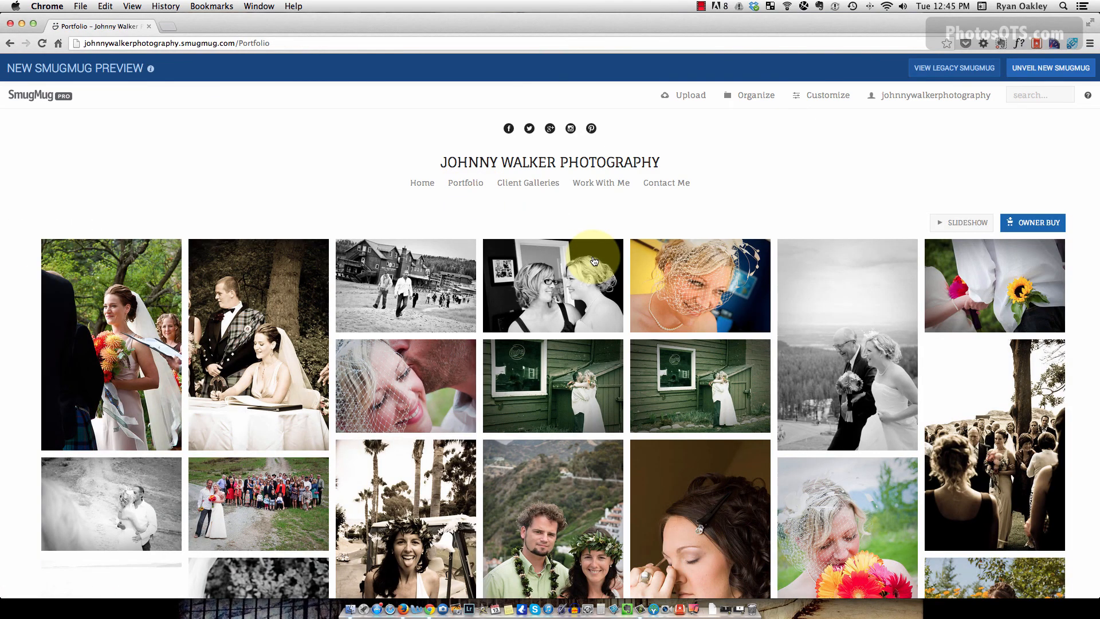
left_click(422, 182)
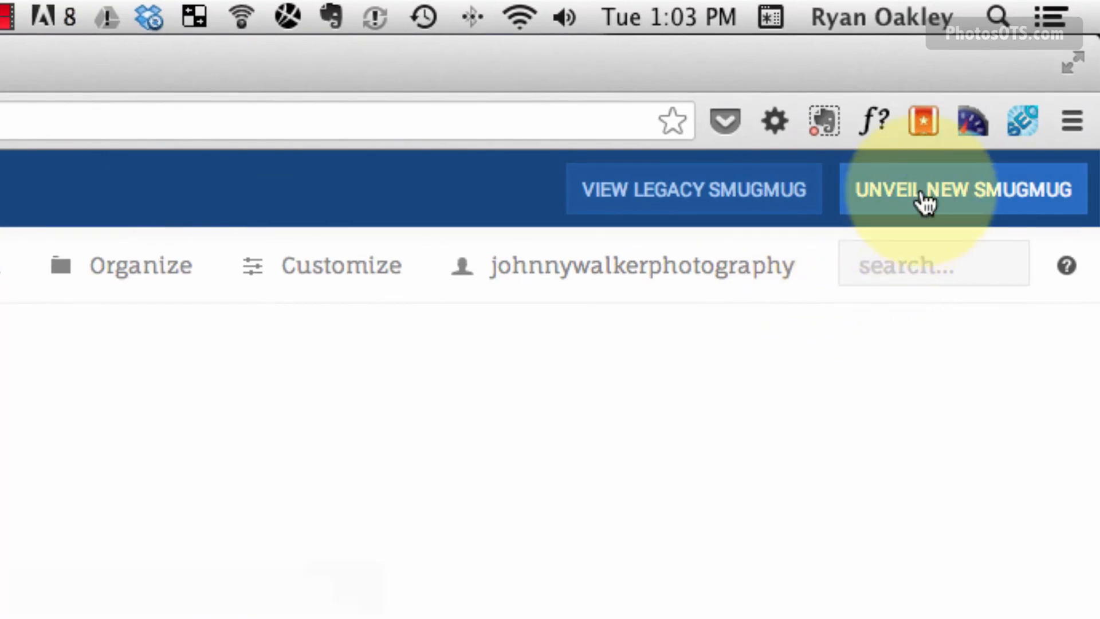
Unveil the new SmugMug design to all visitors, confirming with the word 'unveil'.
left_click(923, 201)
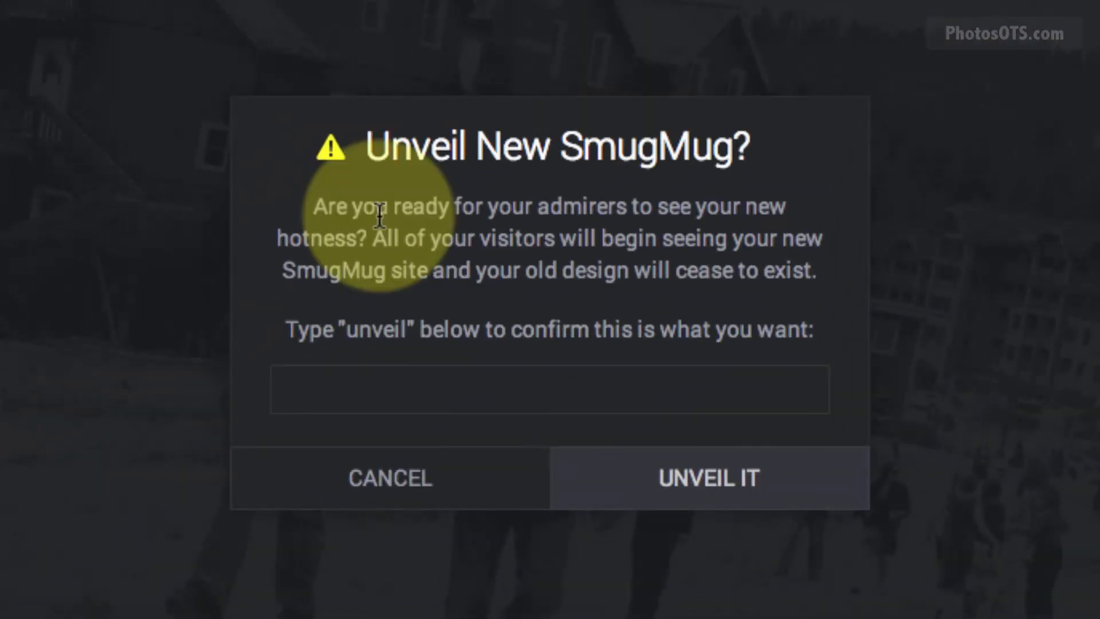
left_click(404, 388)
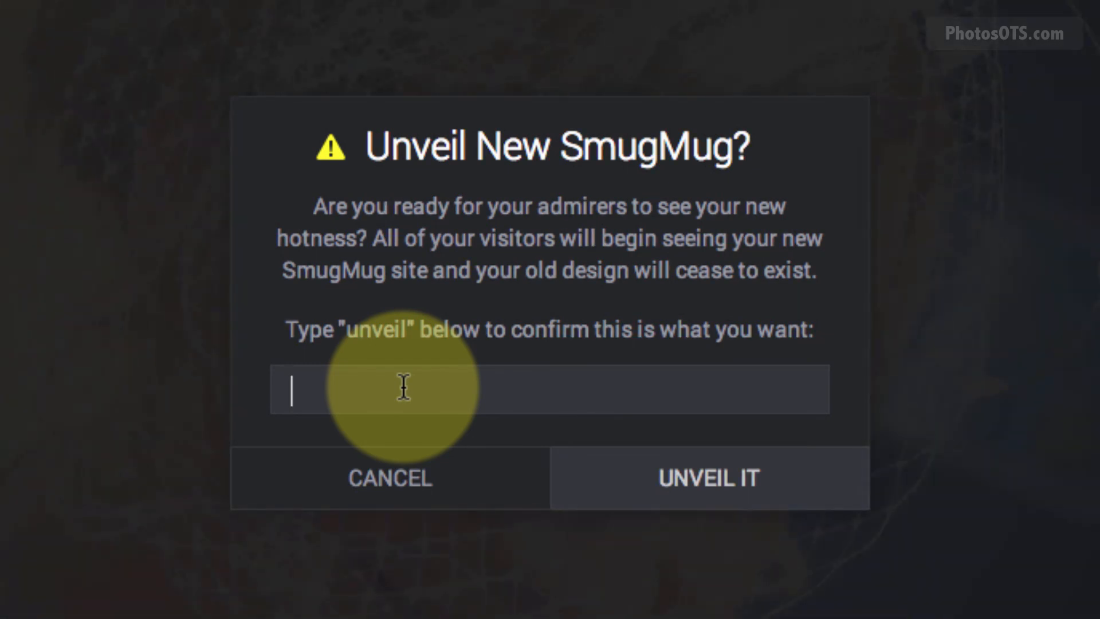
type("unvei")
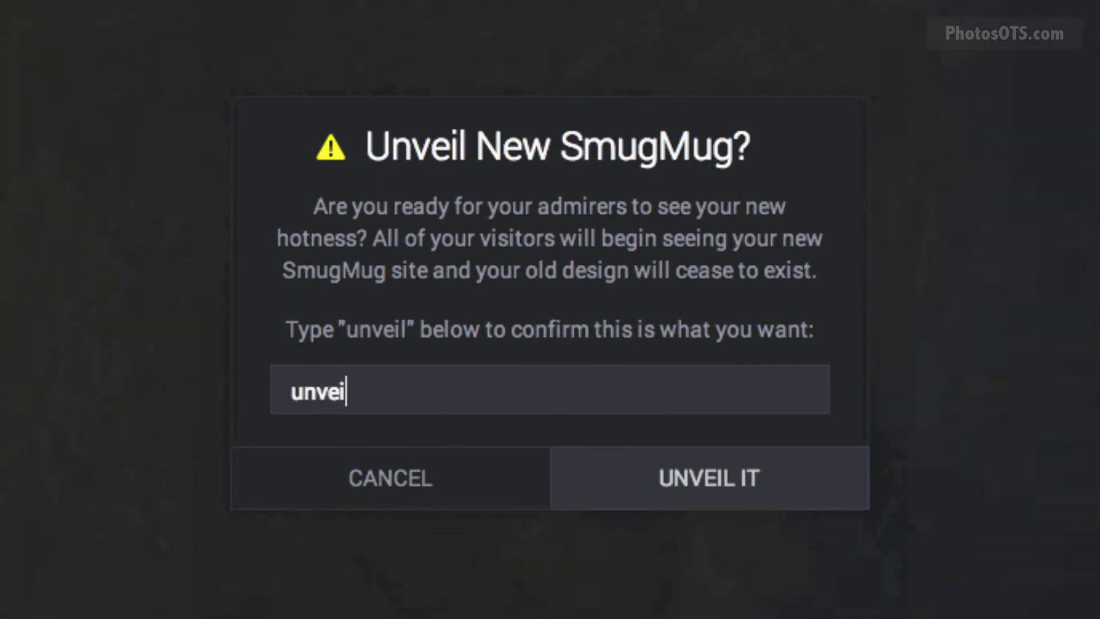
type("l")
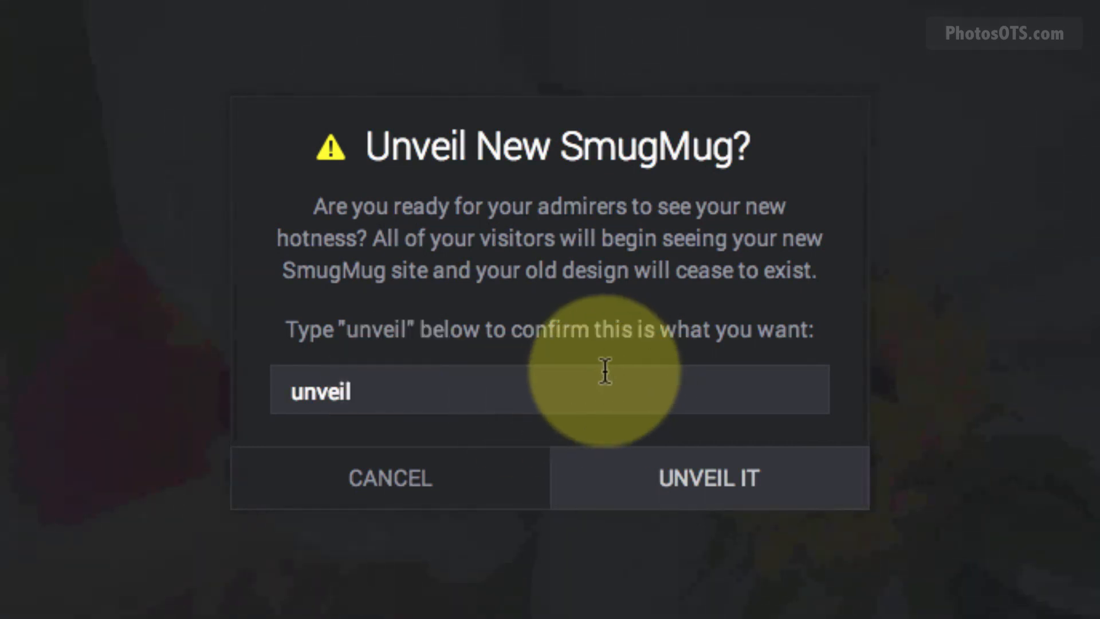
left_click(671, 488)
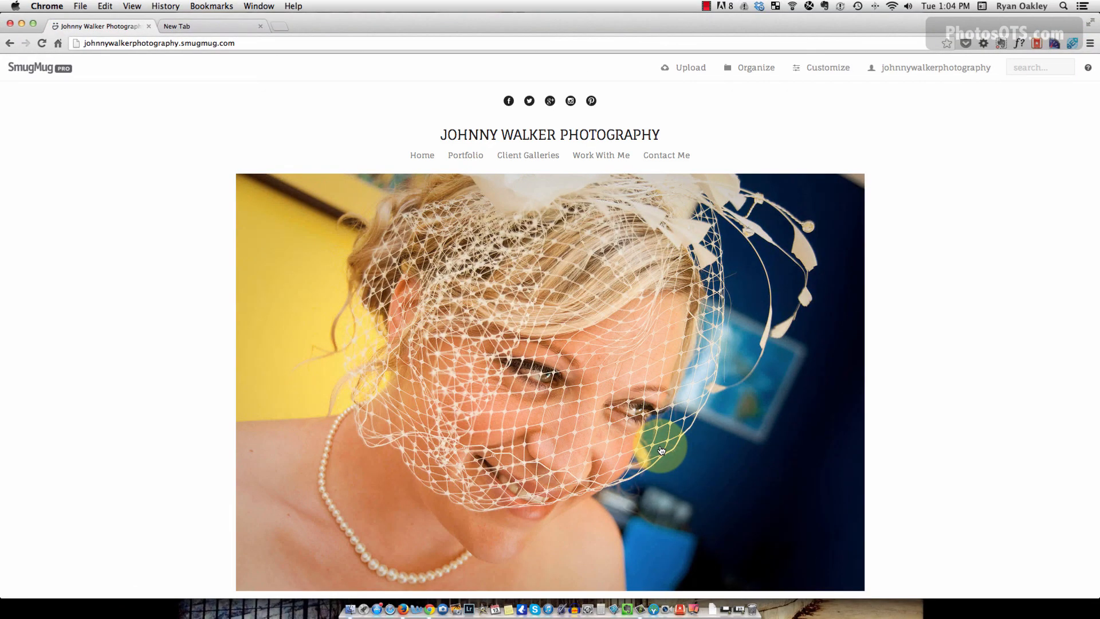
Log out of SmugMug and view the live Portfolio page as a public visitor.
scroll(600, 435, "down", 2)
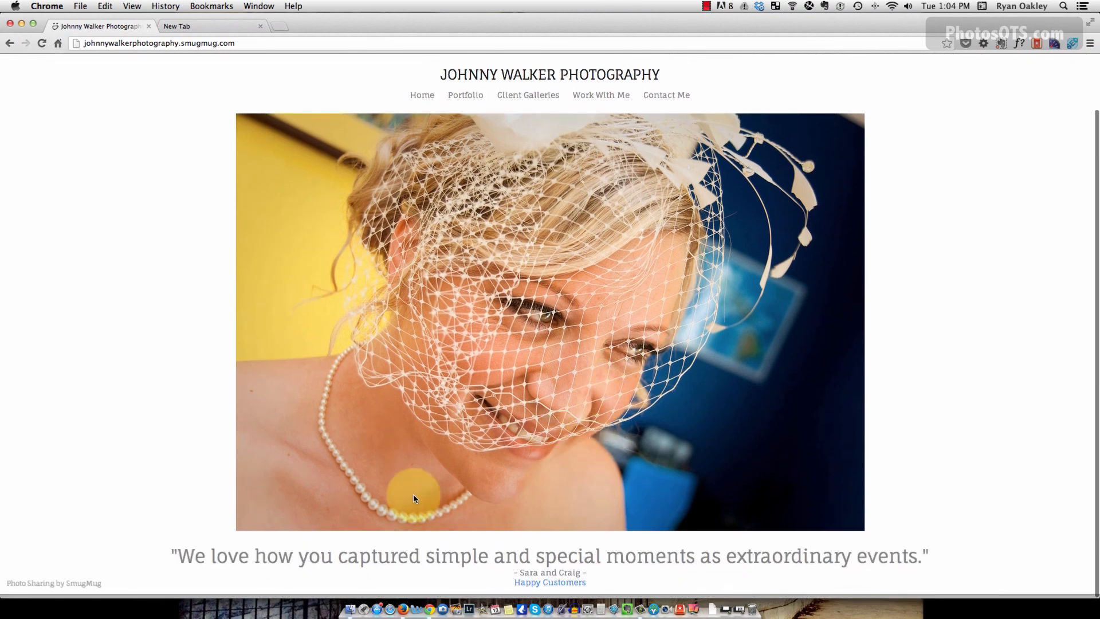
scroll(551, 490, "up", 2)
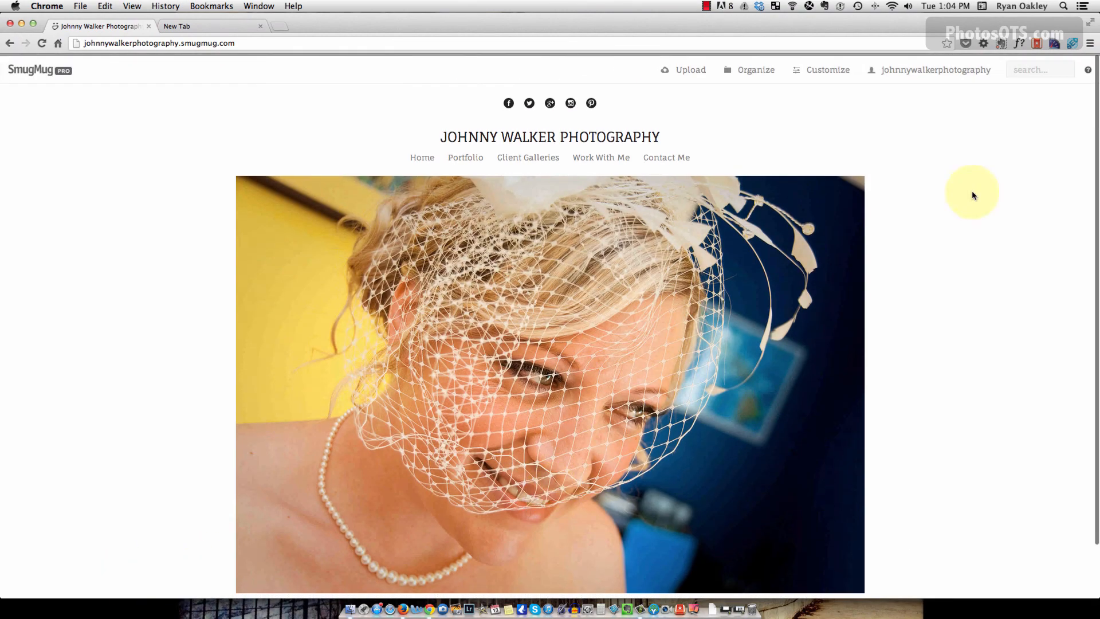
mouse_move(946, 76)
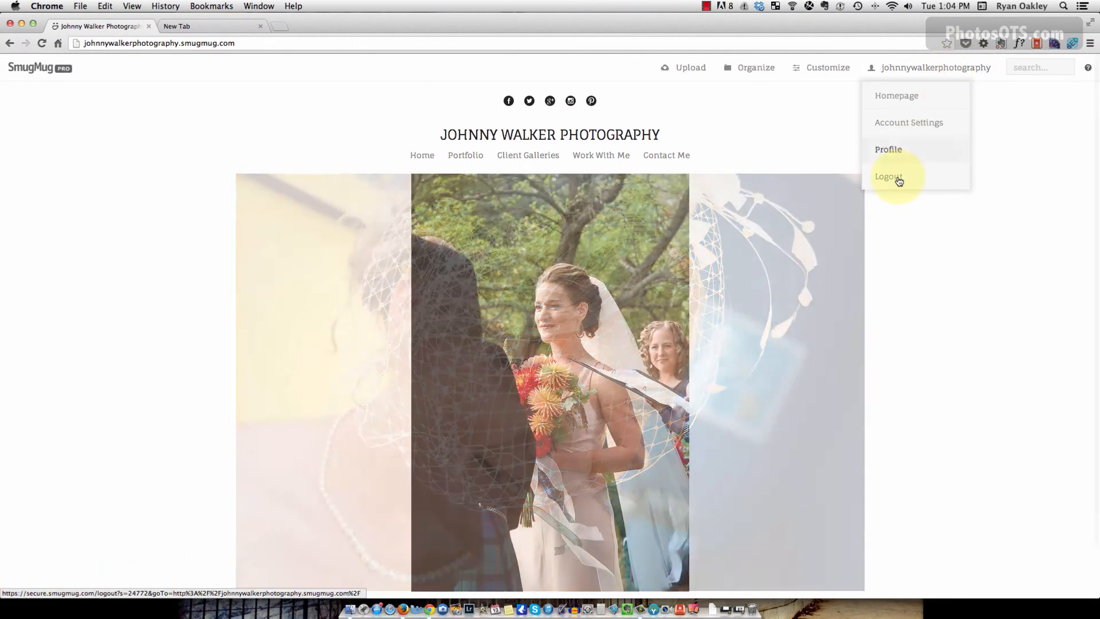
left_click(899, 179)
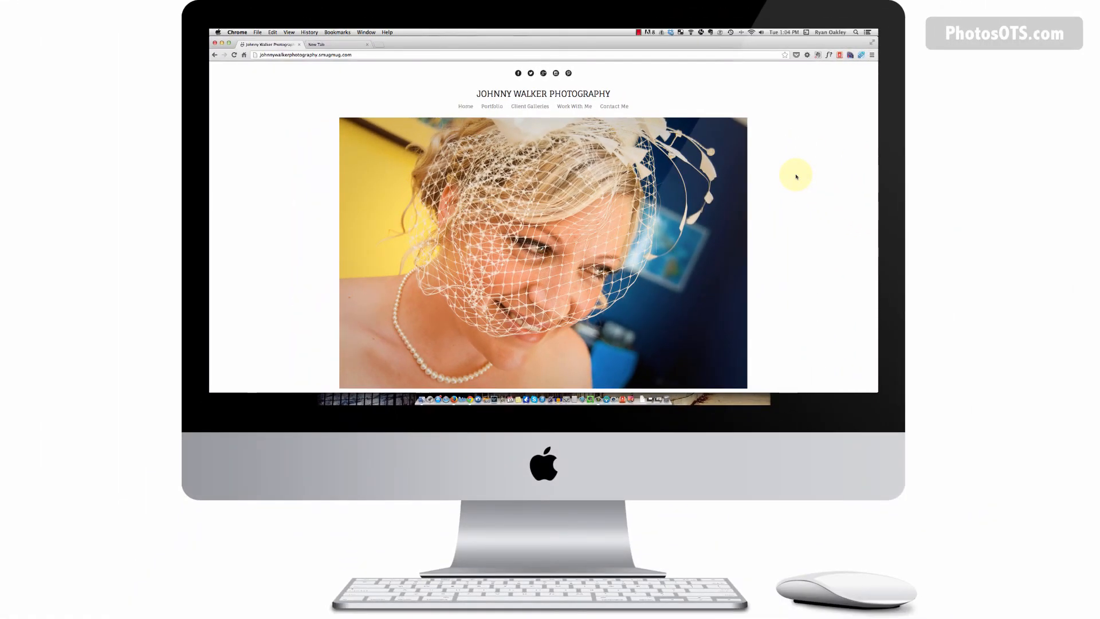
scroll(795, 177, "down", 2)
scroll(785, 175, "up", 2)
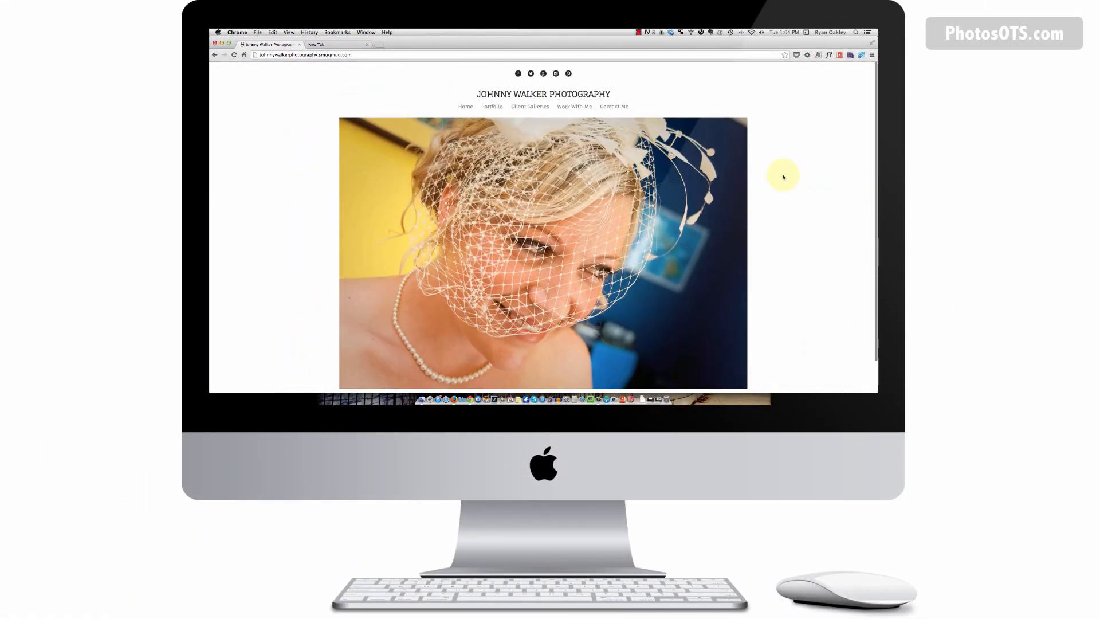
left_click(496, 107)
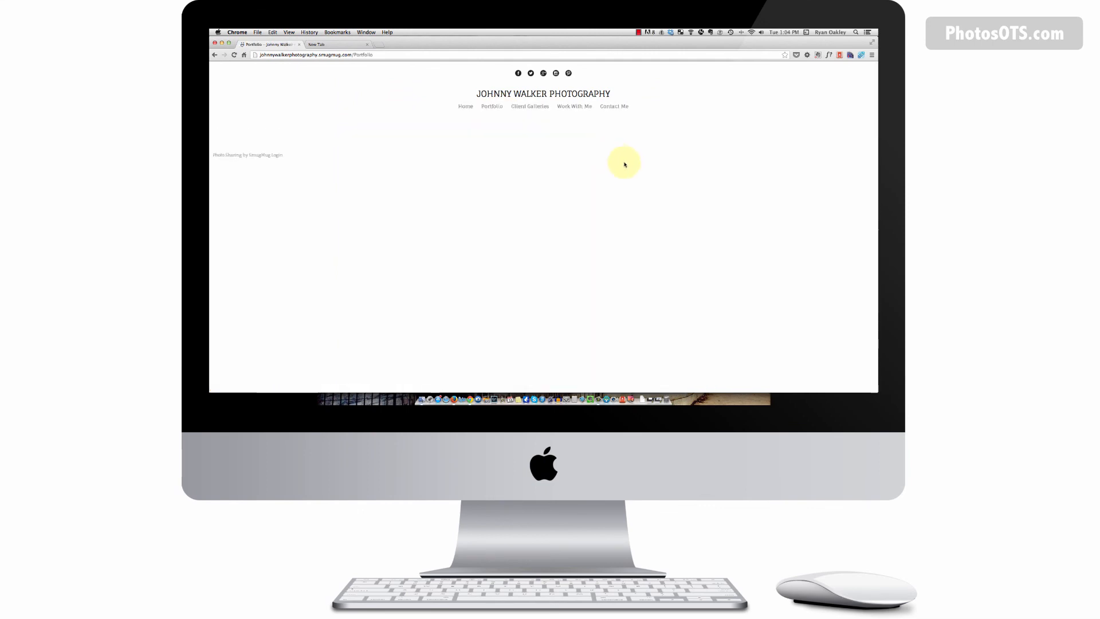